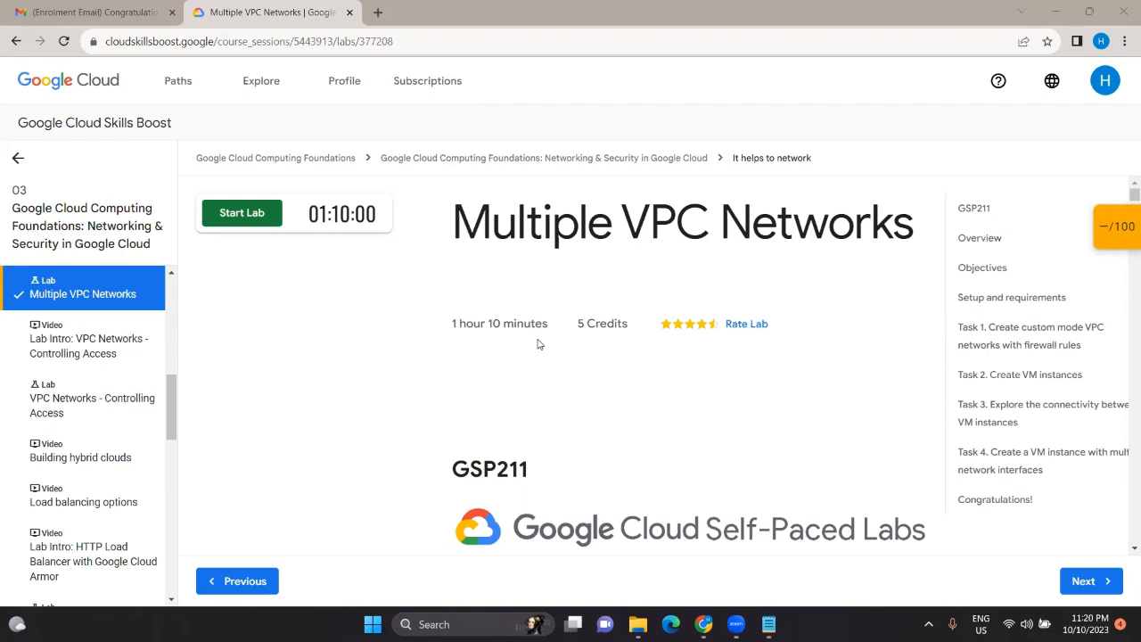
Step: Start the Multiple VPC Networks lab, which launches its 01:10:00 timer
left_click(243, 214)
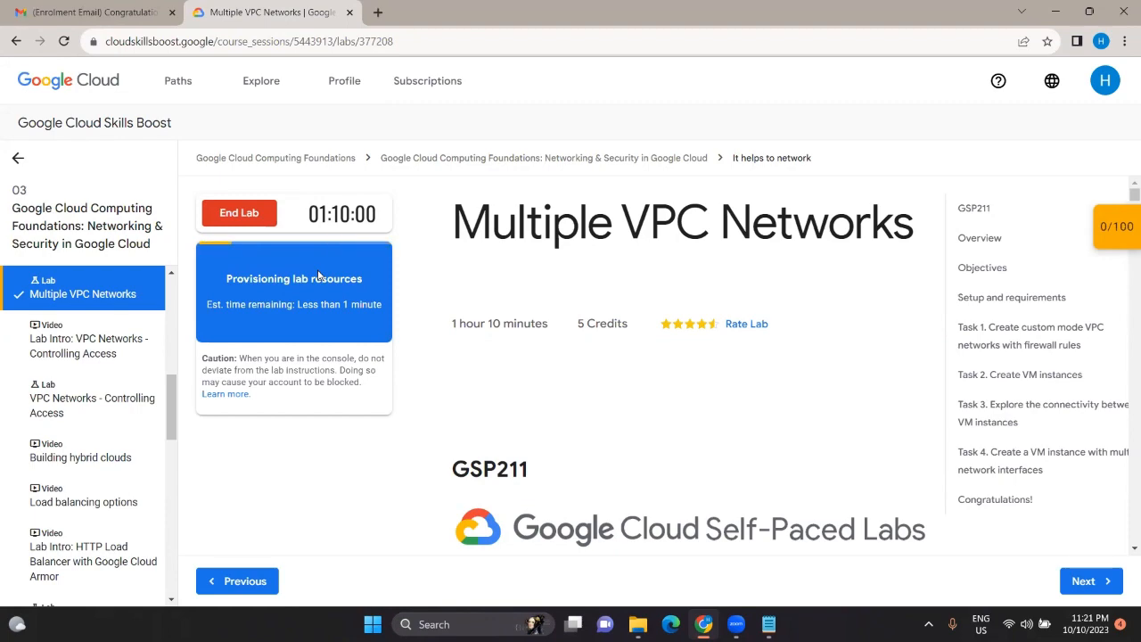
Step: Scroll through the lab Overview and Objectives and back to the top while provisioning finishes
scroll(452, 313, "down", 10)
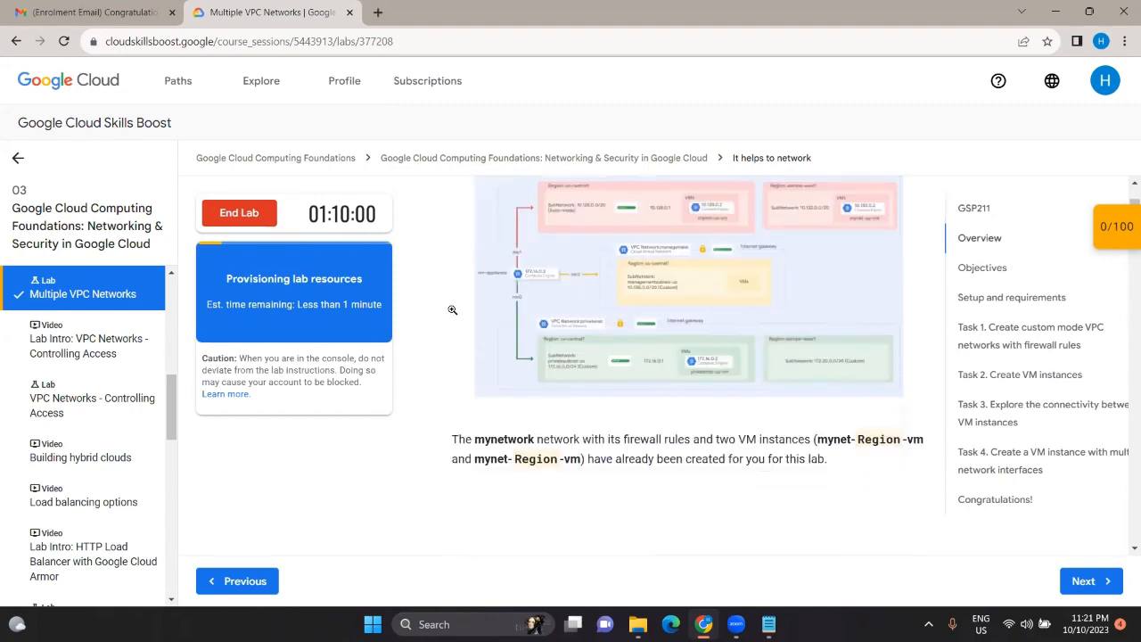
scroll(452, 314, "down", 3)
scroll(451, 314, "up", 2)
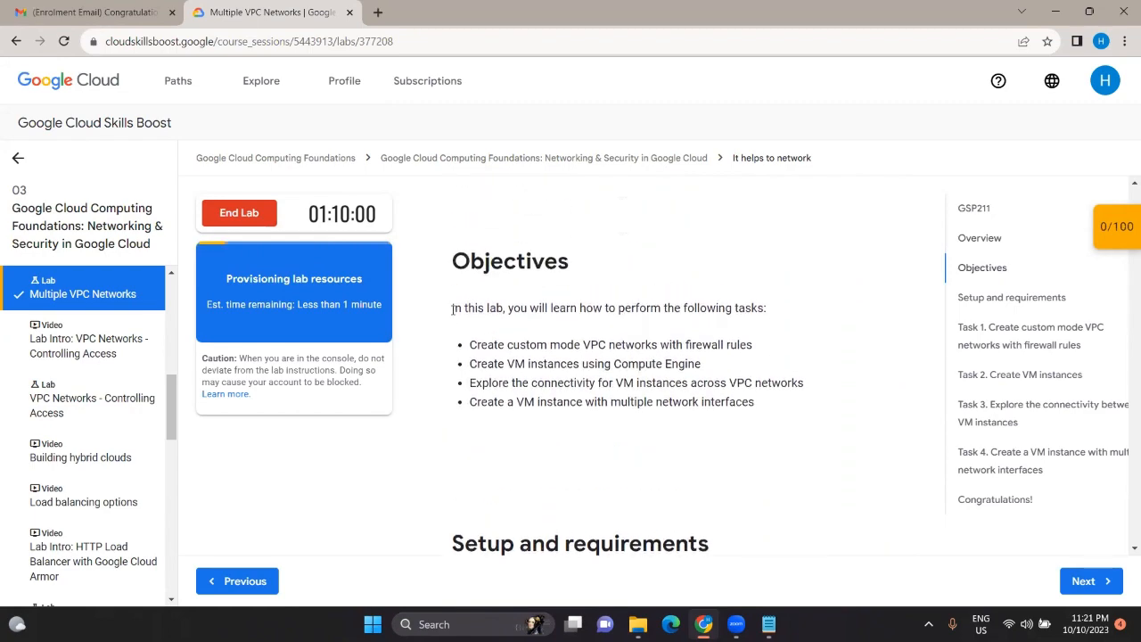
scroll(452, 313, "up", 10)
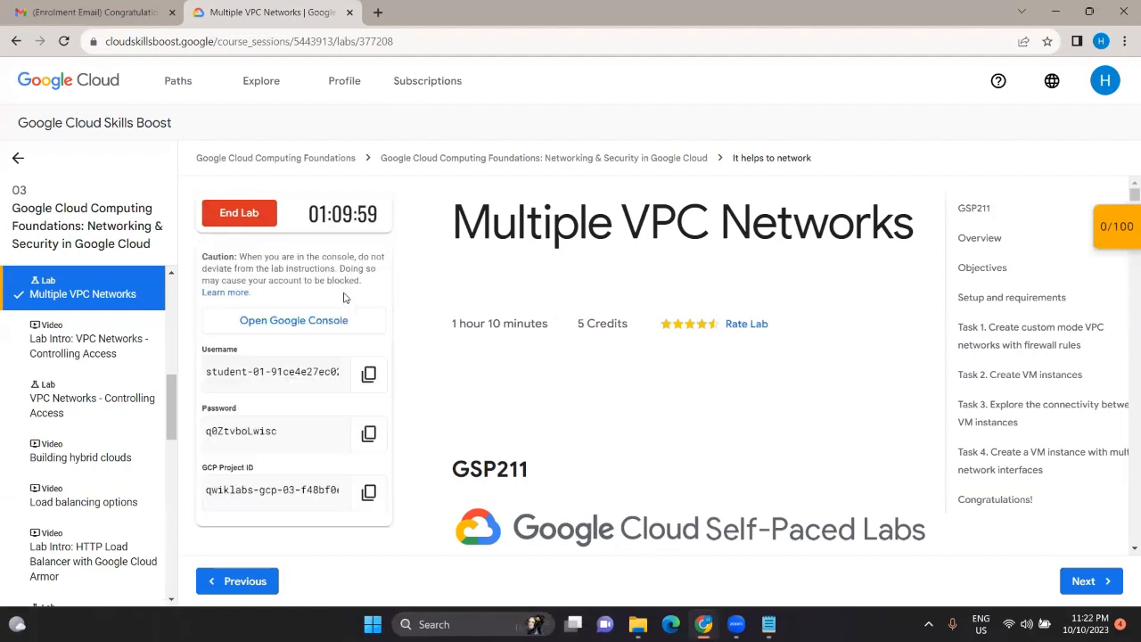
Step: Open the Google Console link in an incognito window and enter the lab account username
right_click(291, 316)
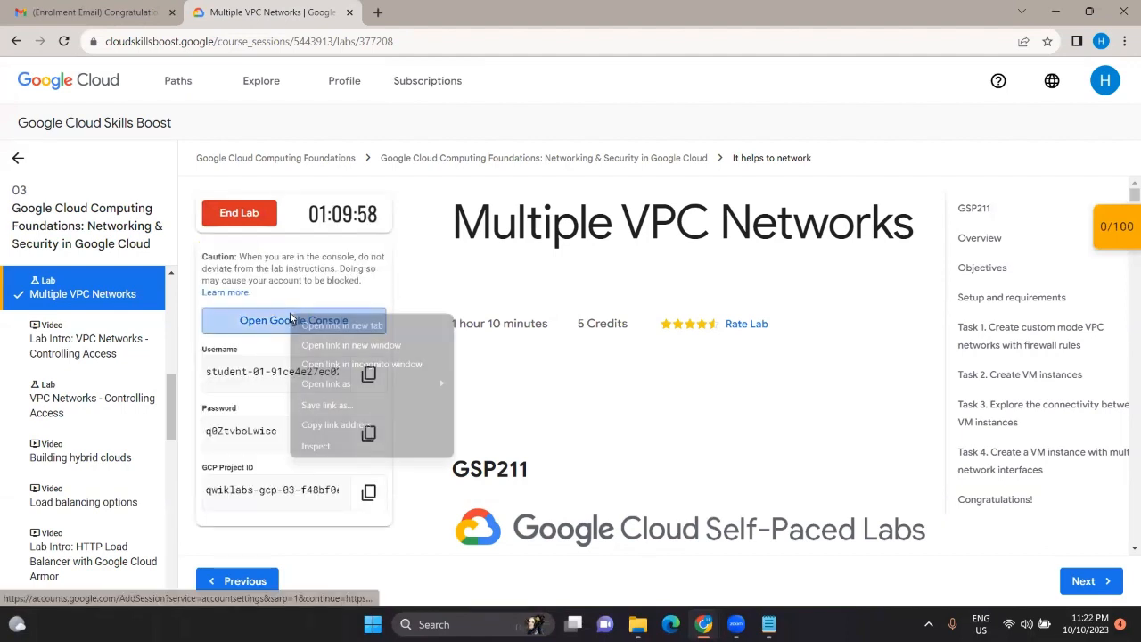
left_click(356, 364)
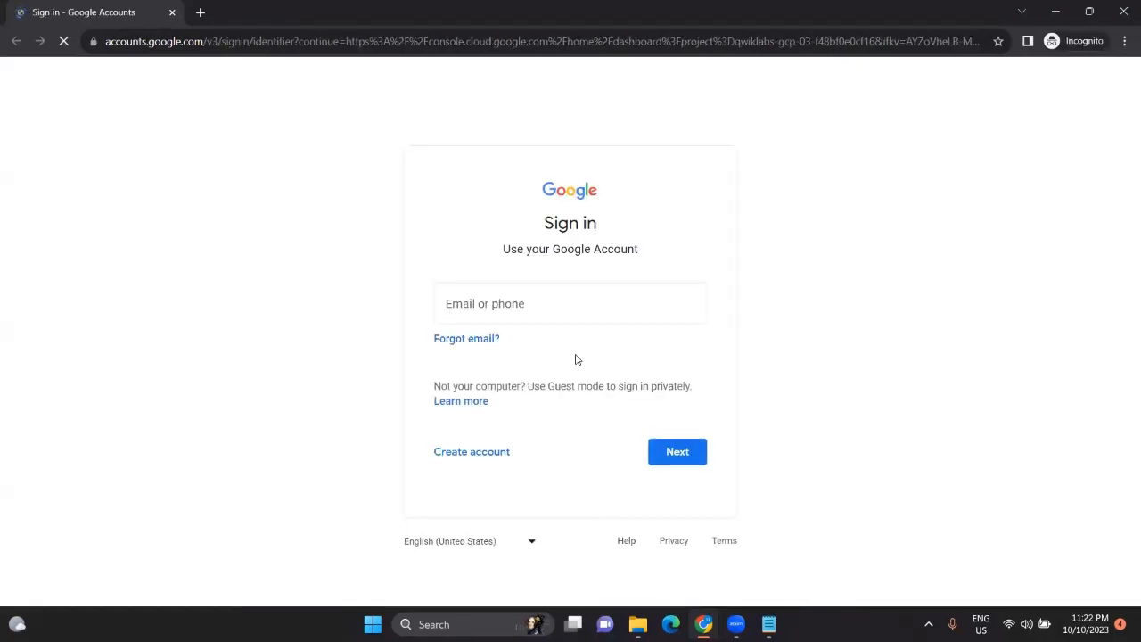
key("ctrl+v")
left_click(679, 453)
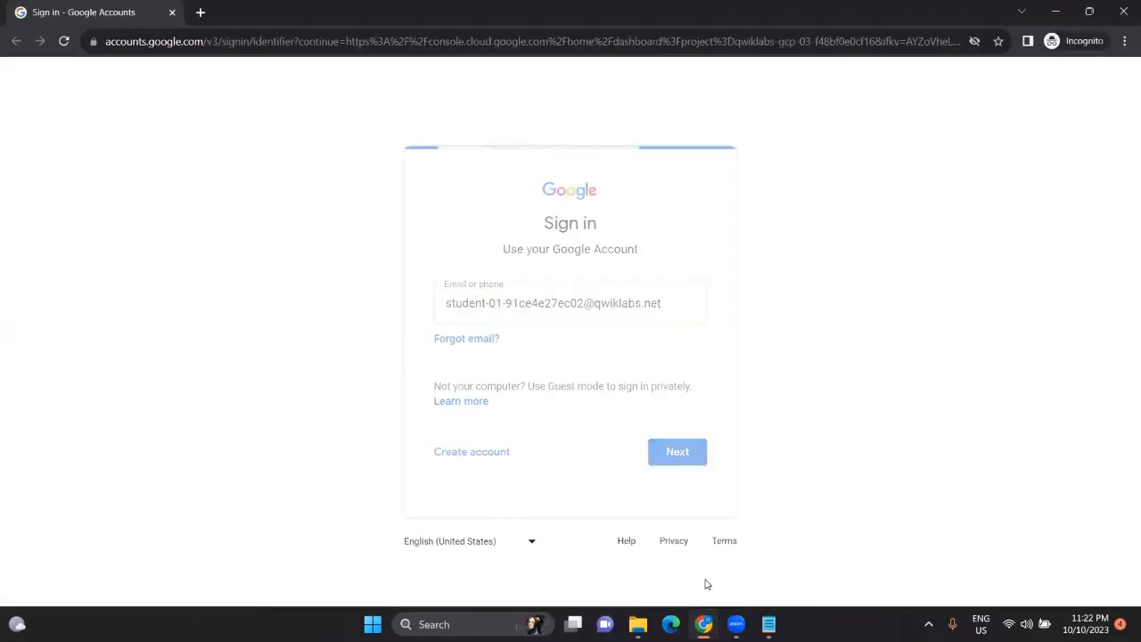
Step: Copy the lab account password from the instructions and sign in with it
key("alt+Tab")
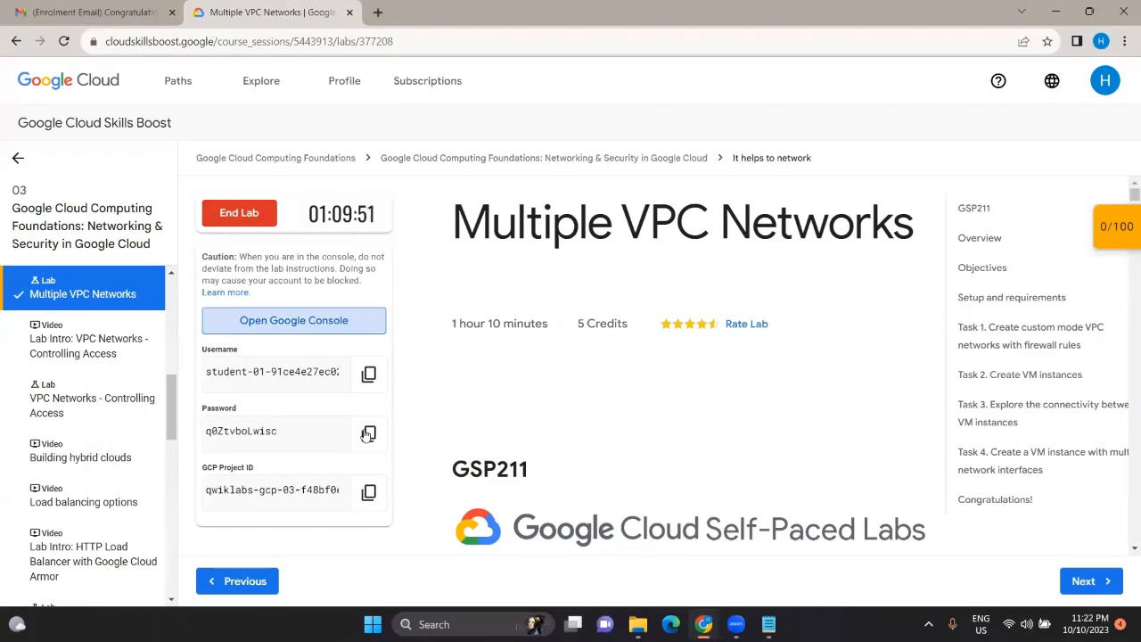
left_click(368, 432)
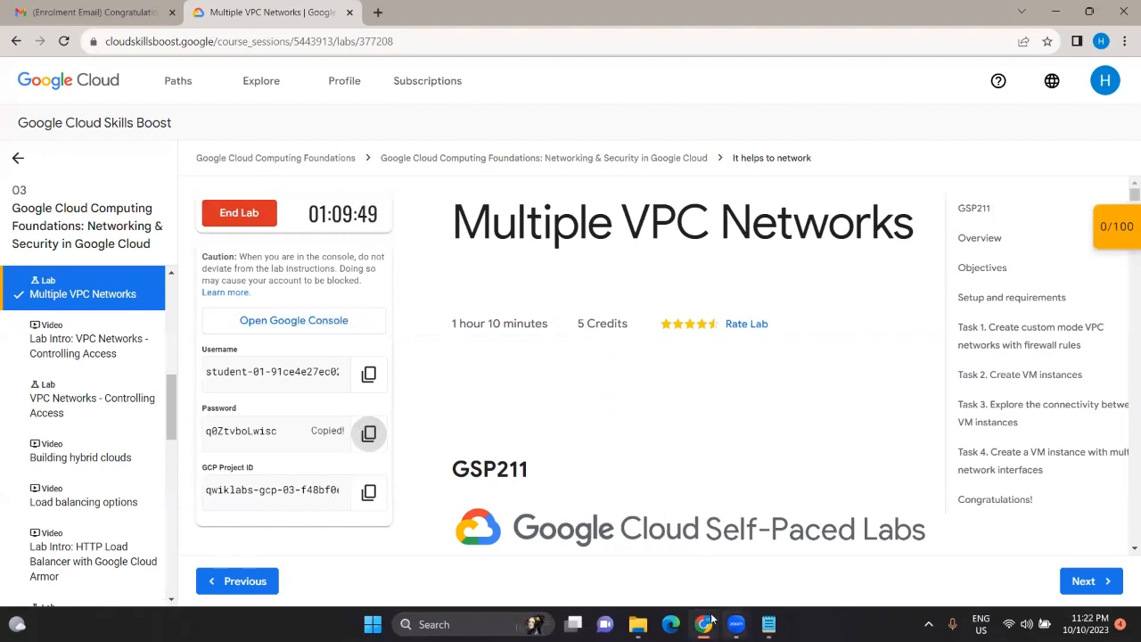
mouse_move(706, 622)
left_click(734, 581)
key("ctrl+v")
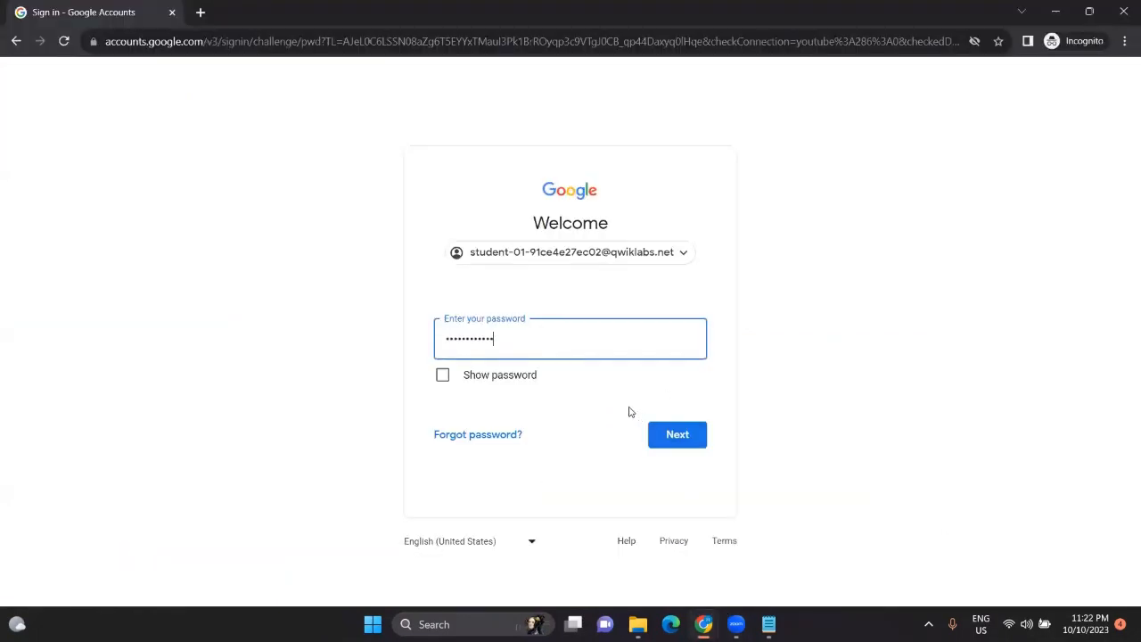
key("Return")
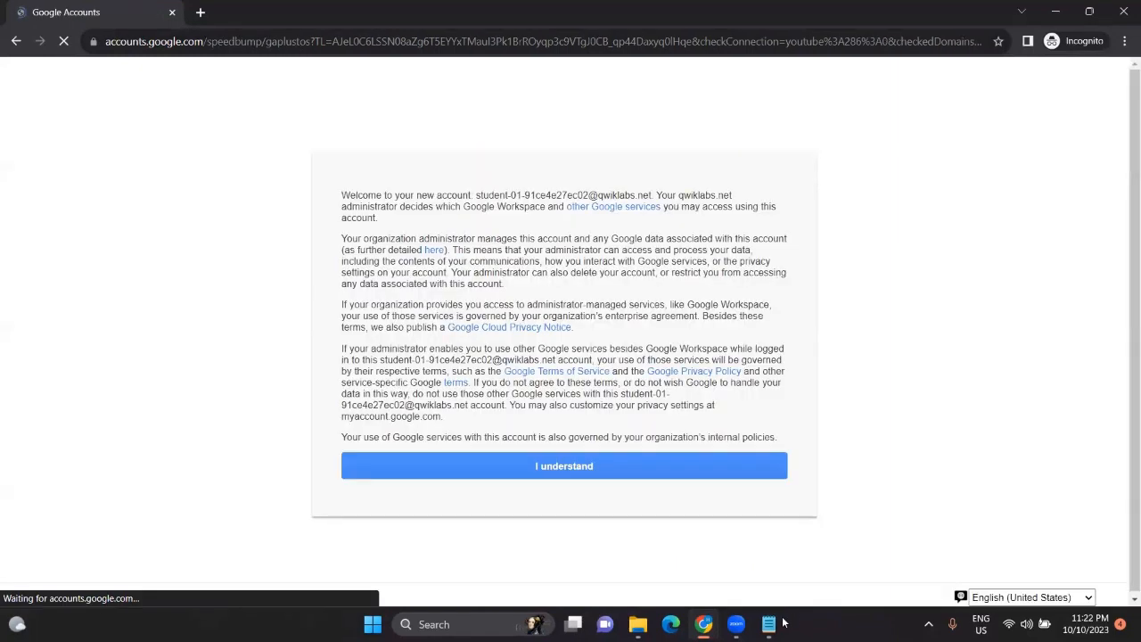
Step: Accept the new-account notice and the Google Cloud terms of service, returning to the lab page
mouse_move(768, 622)
left_click(836, 501)
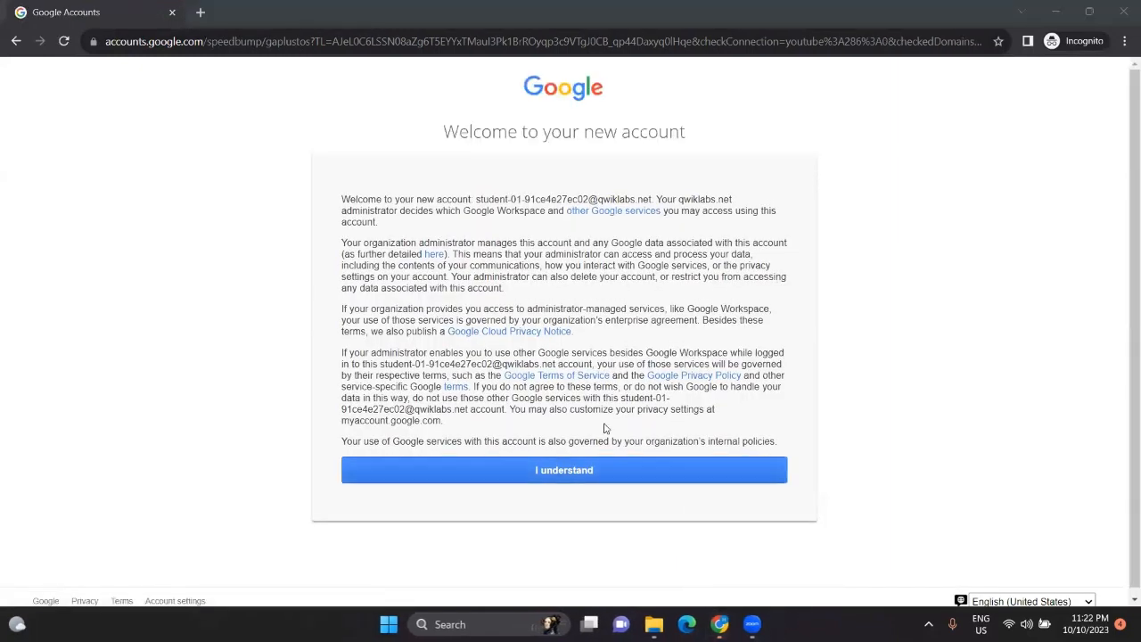
left_click(544, 467)
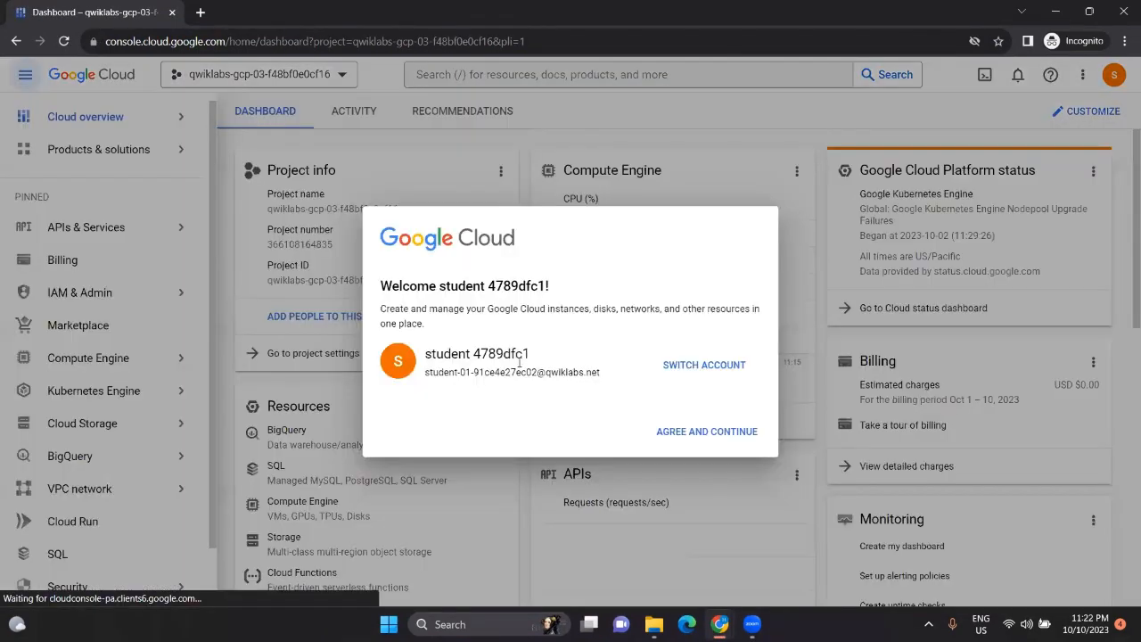
left_click(386, 427)
left_click(700, 513)
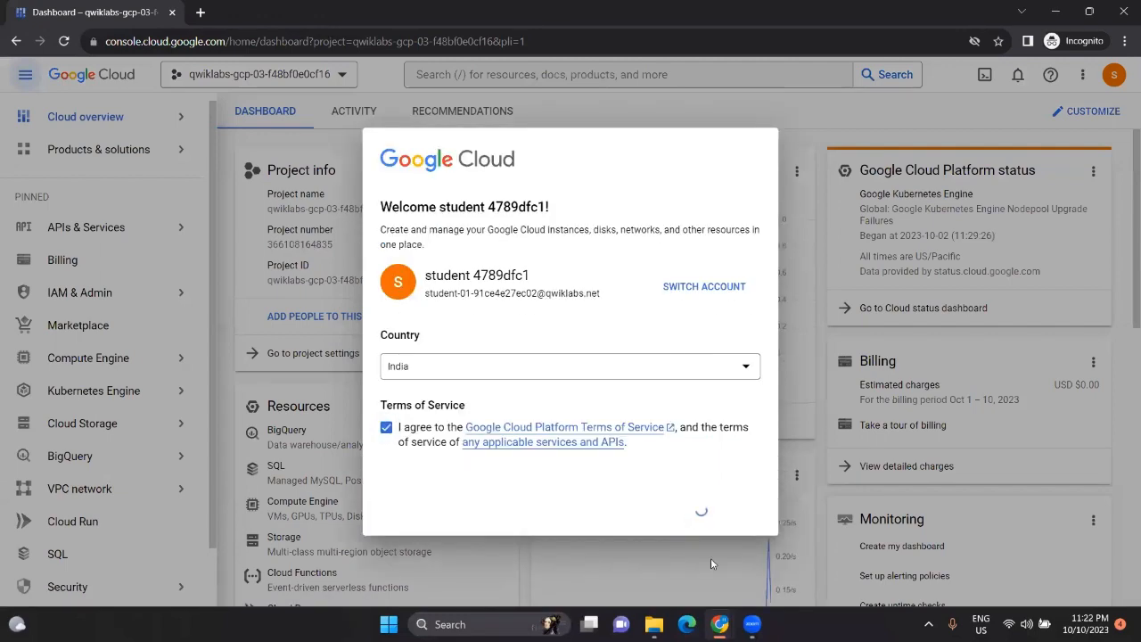
mouse_move(719, 624)
left_click(686, 563)
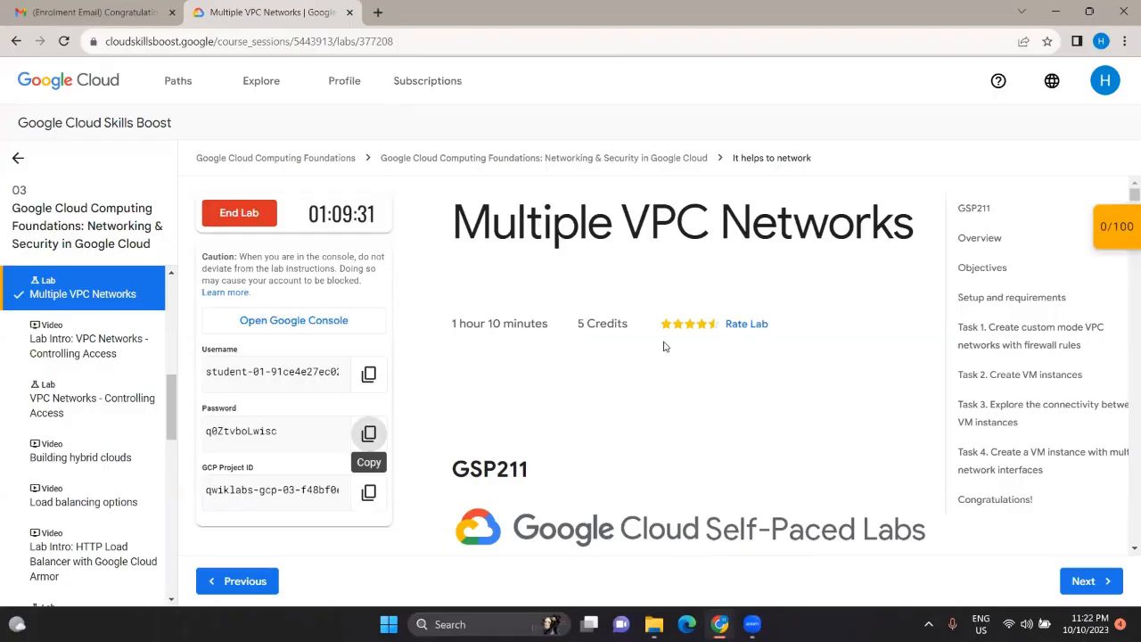
Step: Review Task 1, then search 'vpc network' in the console and open VPC networks
left_click(981, 334)
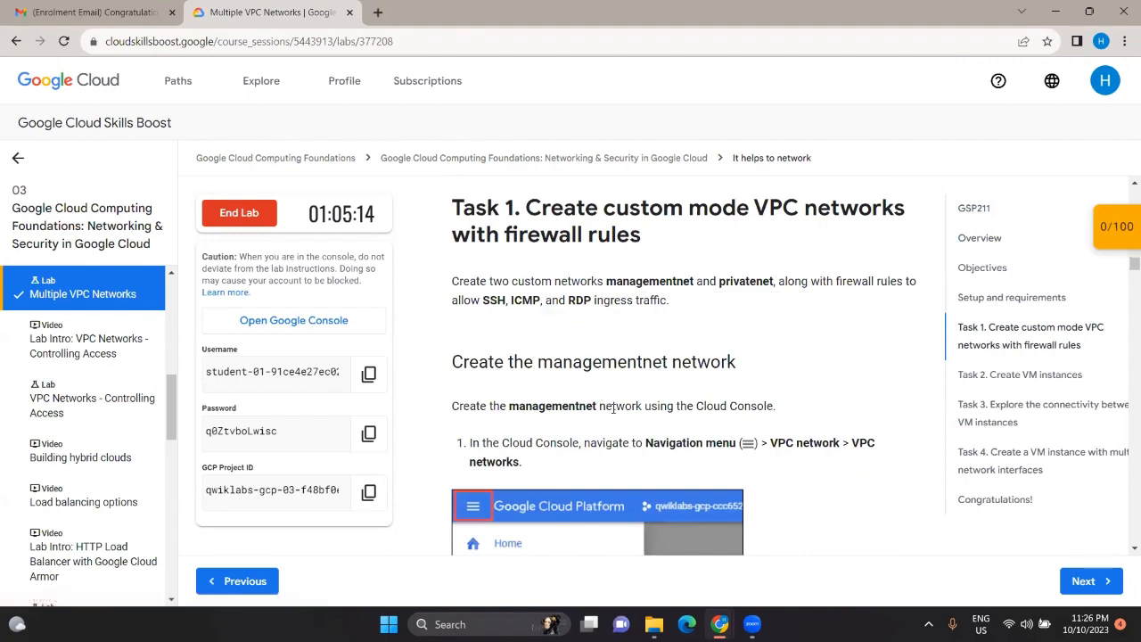
scroll(575, 340, "down", 1)
scroll(575, 339, "up", 1)
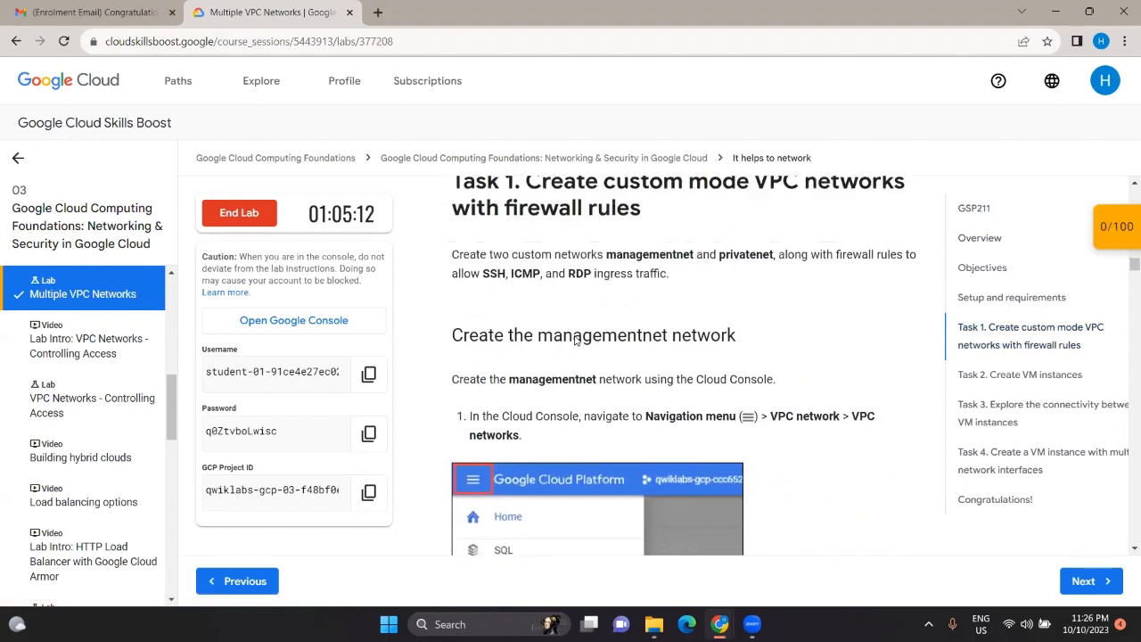
key("alt+Tab")
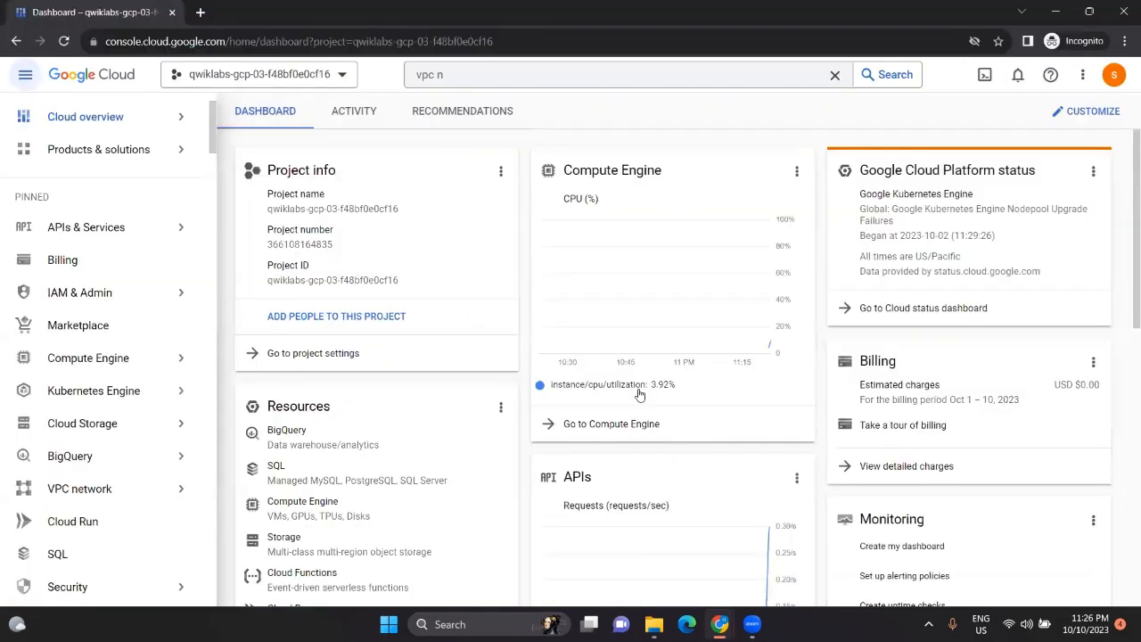
left_click(482, 77)
key("BackSpace")
key("BackSpace")
key("BackSpace")
key("BackSpace")
key("BackSpace")
type("vertex")
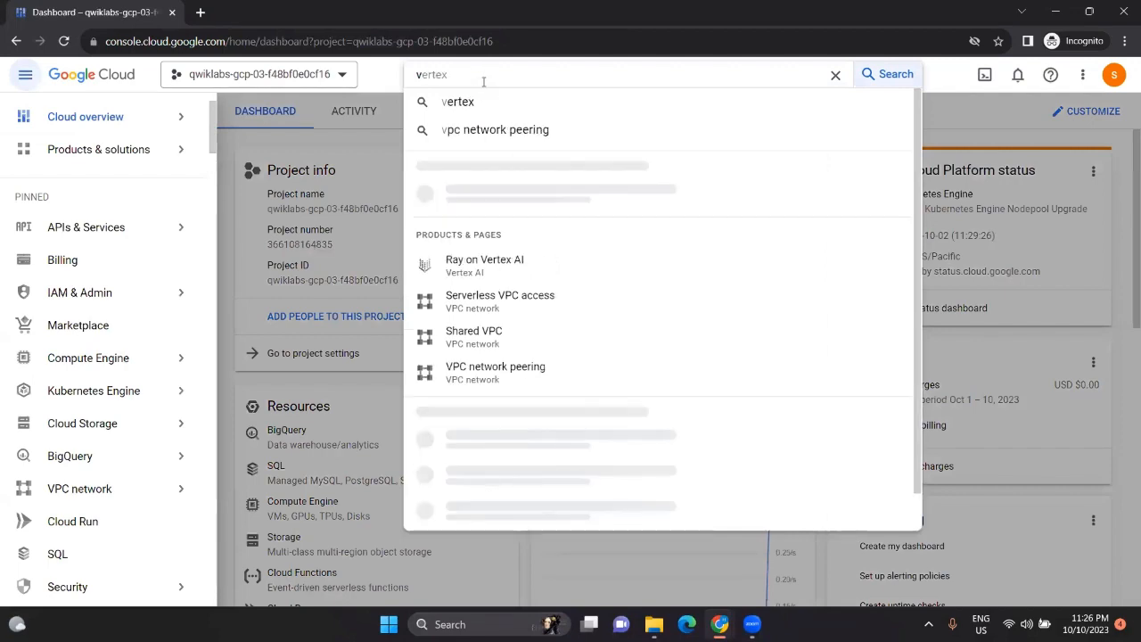
key("BackSpace")
key("BackSpace")
key("BackSpace")
key("BackSpace")
key("BackSpace")
key("BackSpace")
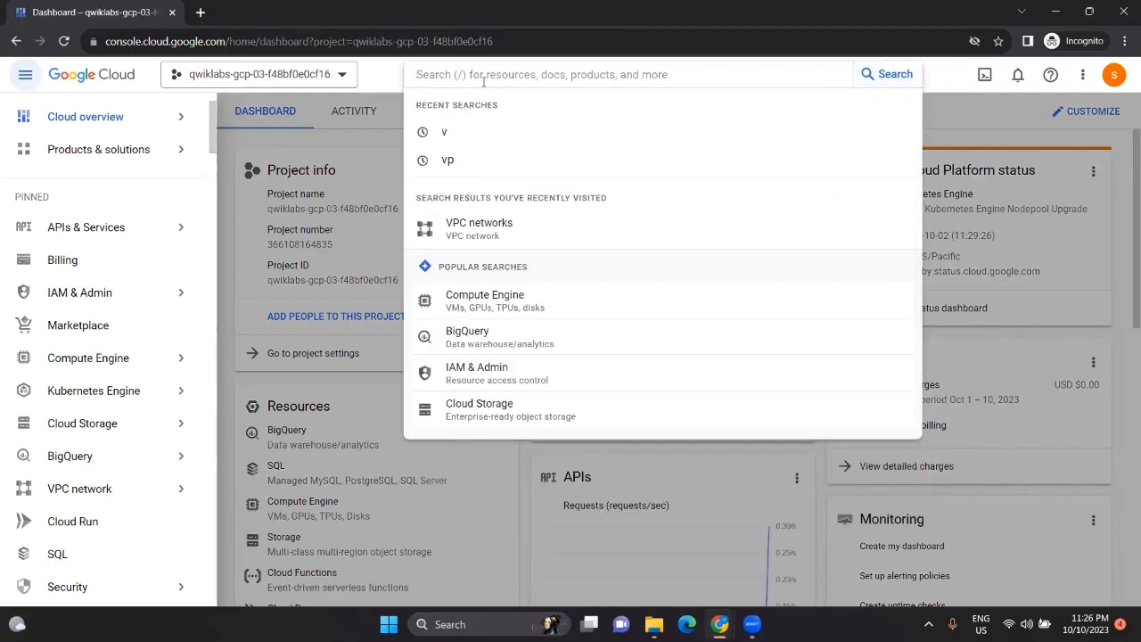
type("vpc")
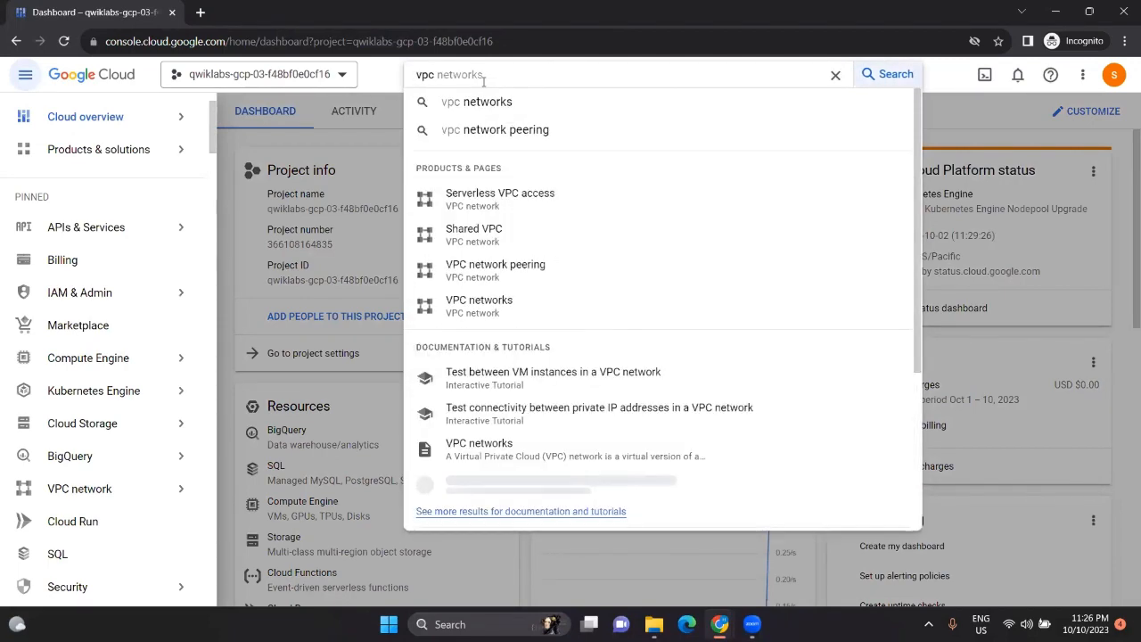
type(" network")
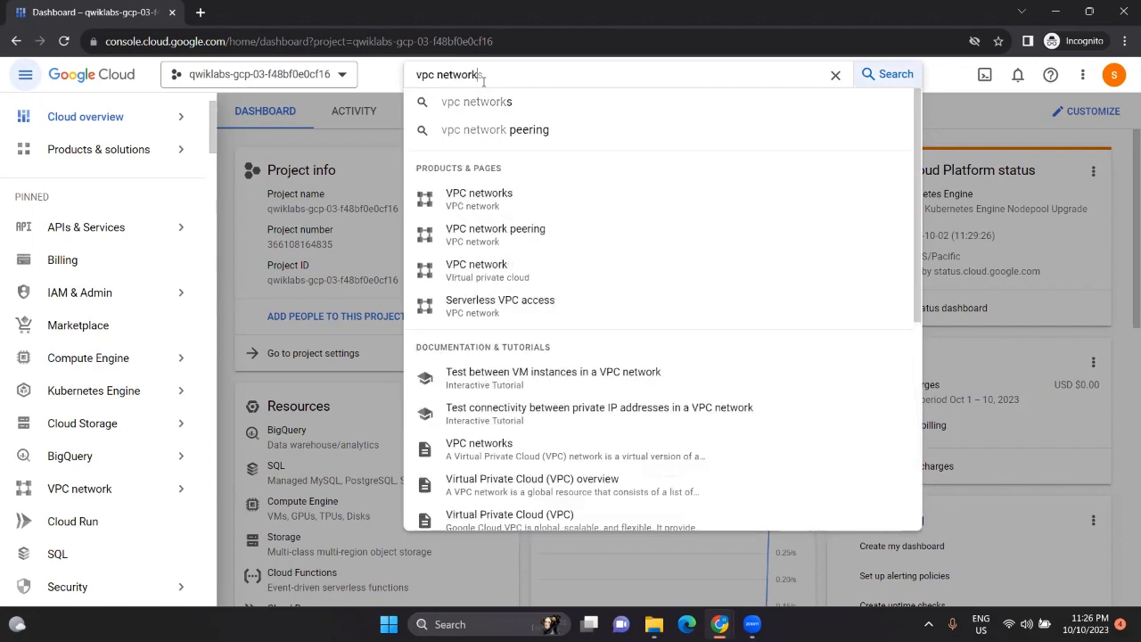
left_click(488, 196)
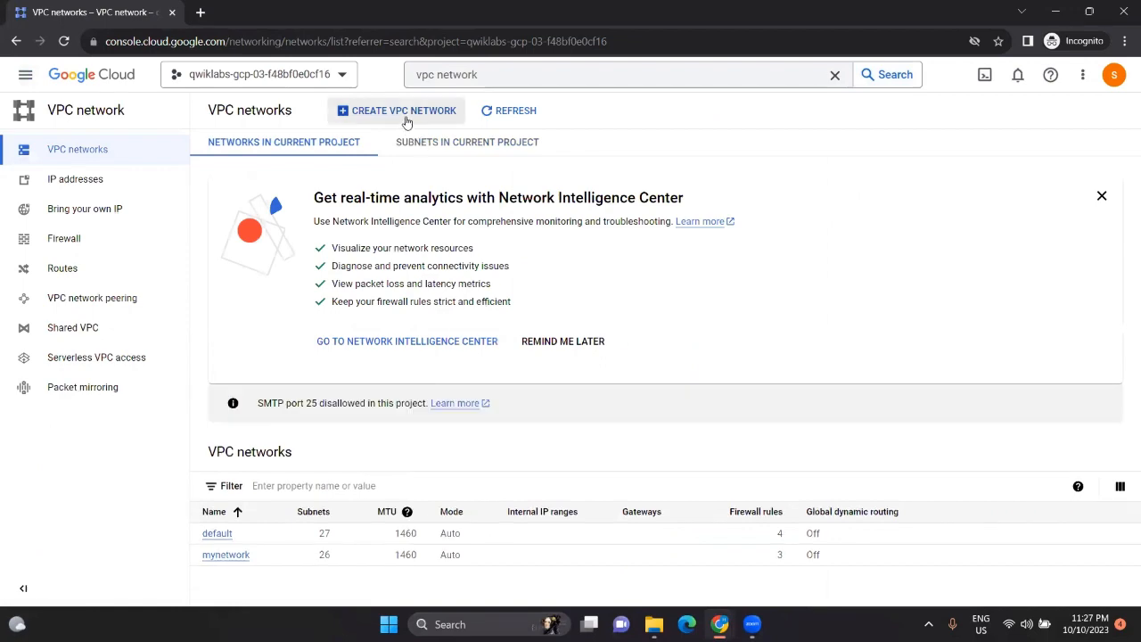
Step: Start a new VPC network and copy the name 'managementnet' from the lab instructions
left_click(408, 112)
key("alt+Tab")
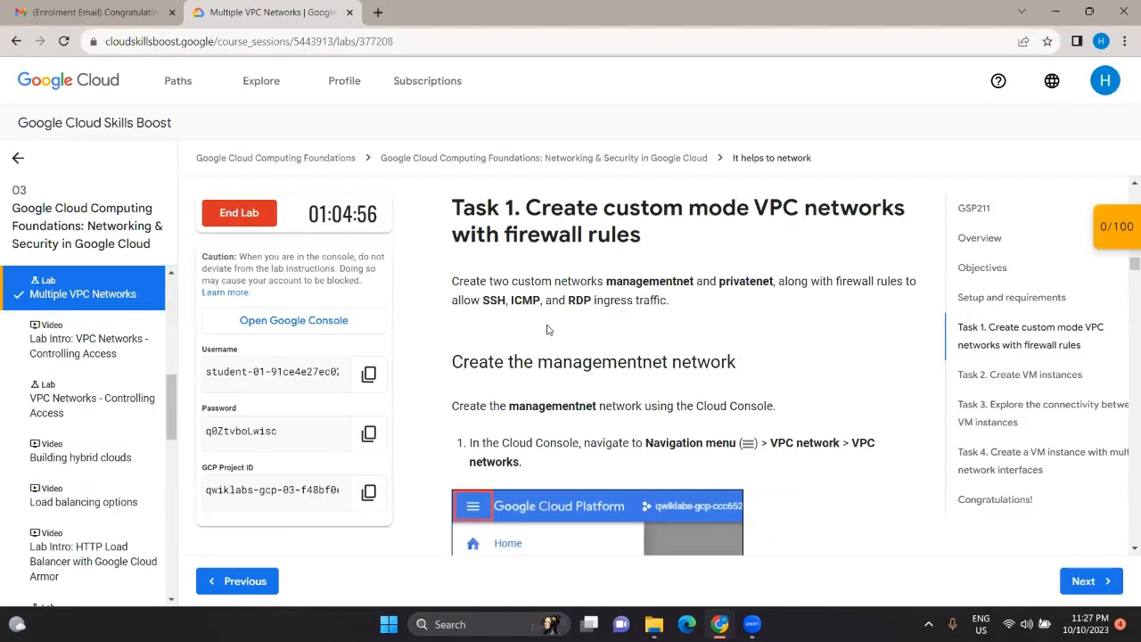
left_click_drag(568, 387, 572, 403)
left_click(572, 401)
scroll(572, 401, "down", 6)
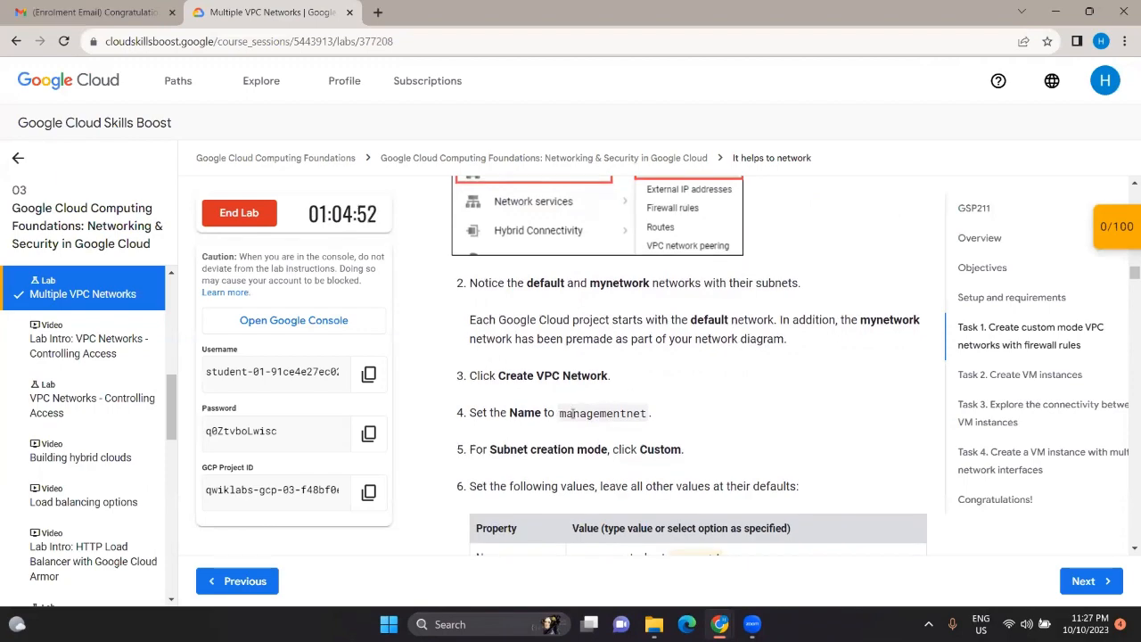
double_click(572, 413)
key("ctrl+c")
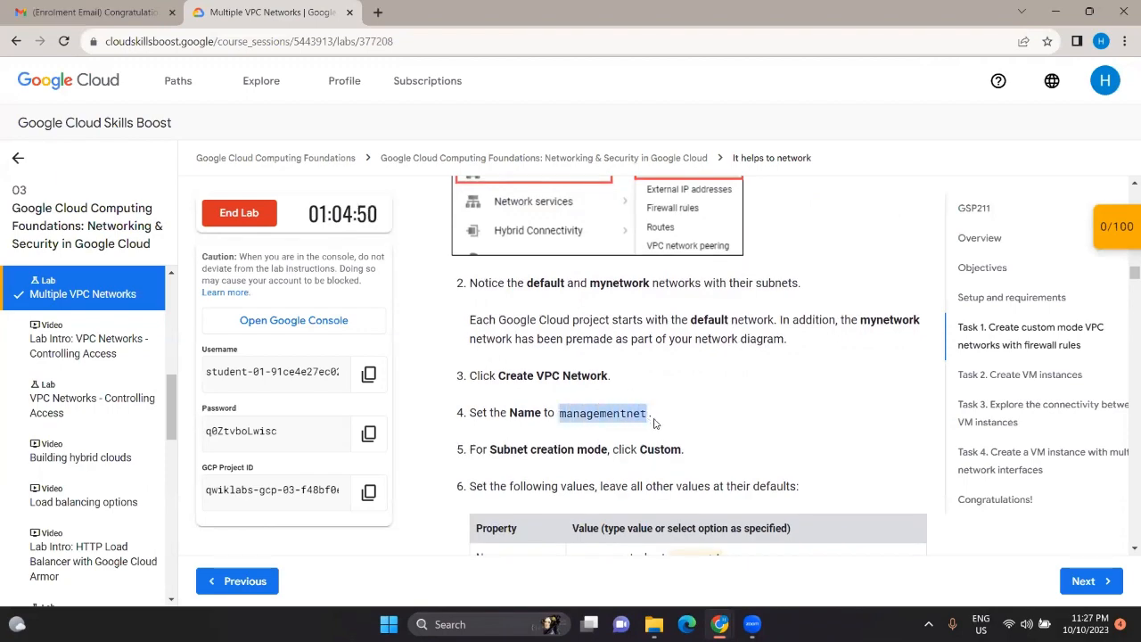
key("alt+Tab")
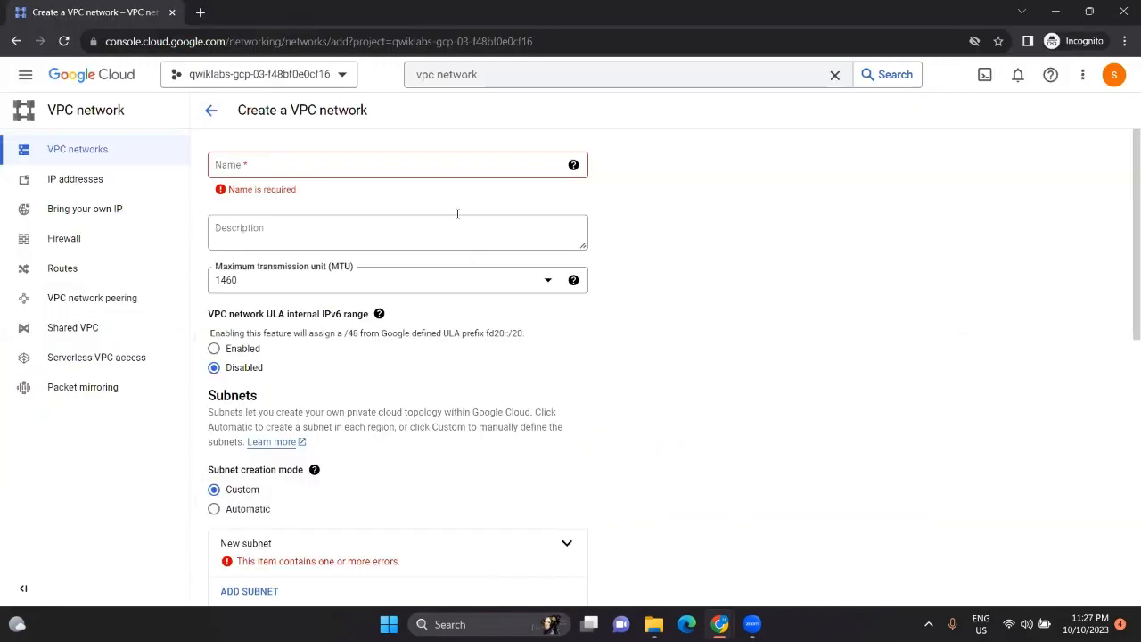
Step: Name the network managementnet and expand the new subnet's settings
left_click(438, 167)
key("ctrl+v")
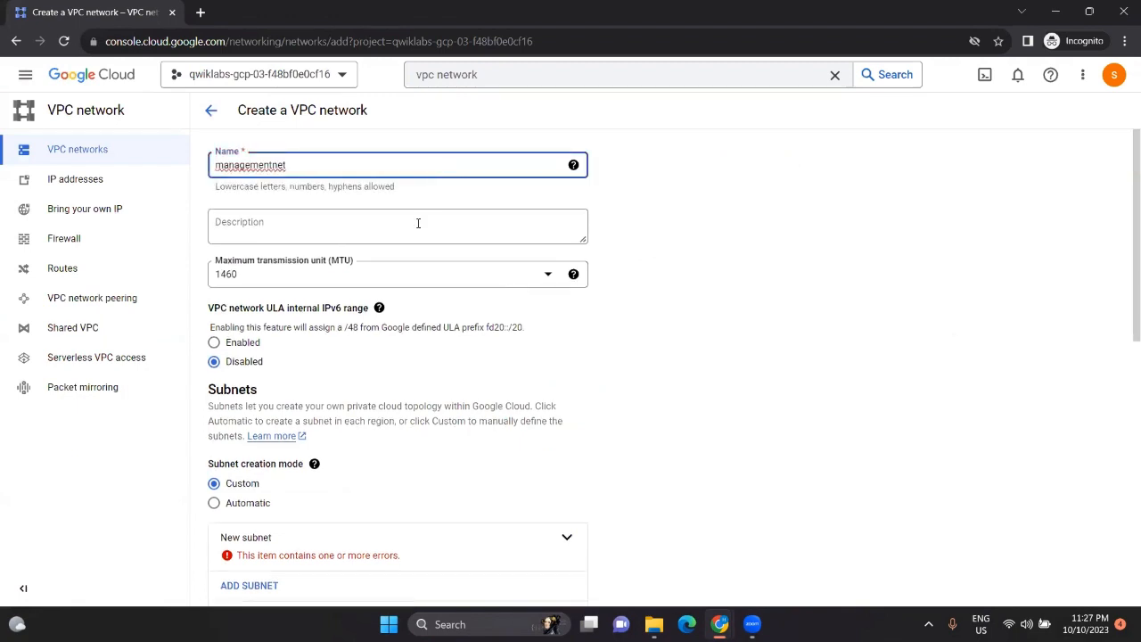
scroll(361, 308, "down", 1)
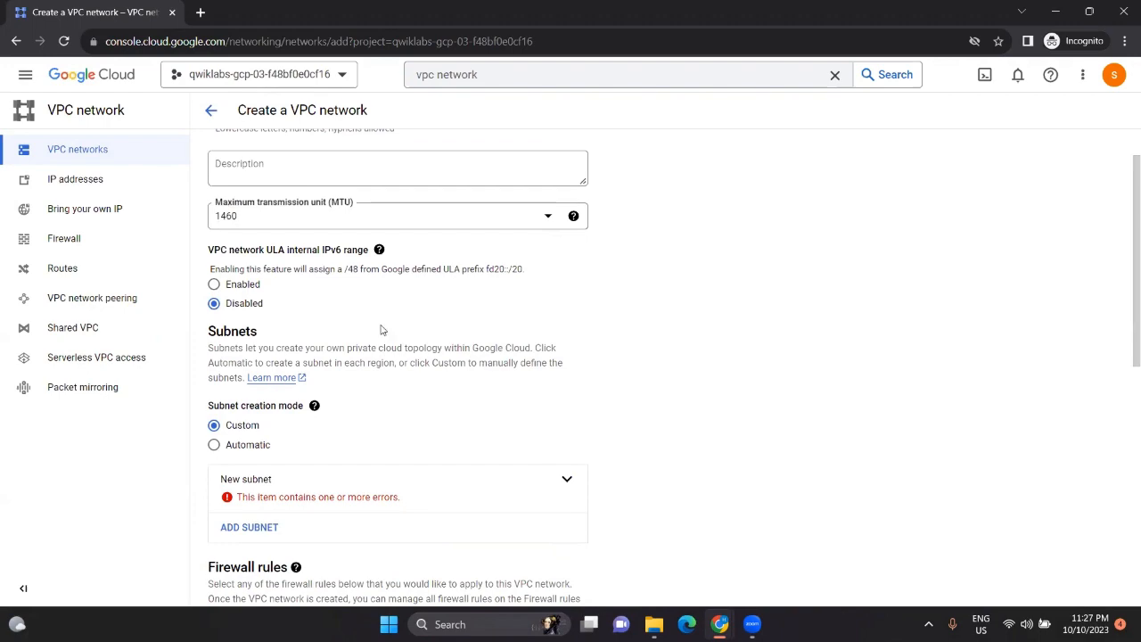
left_click(567, 479)
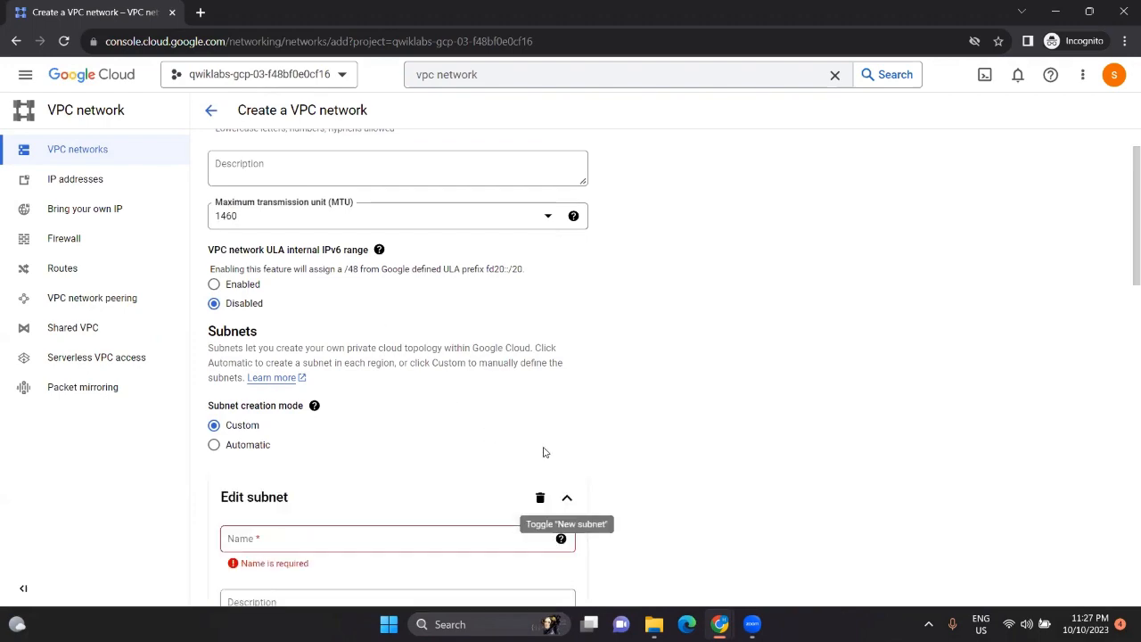
scroll(544, 452, "down", 1)
Step: Name the subnet managementsubnet-us-east4, copied from the lab instructions
key("alt+Tab")
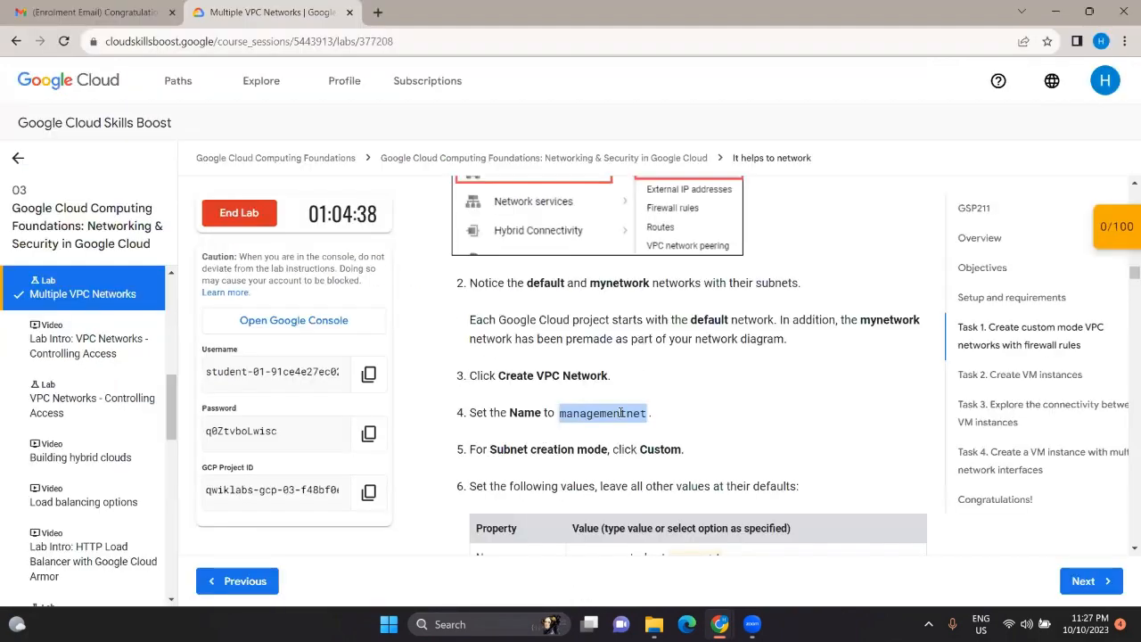
scroll(621, 410, "down", 3)
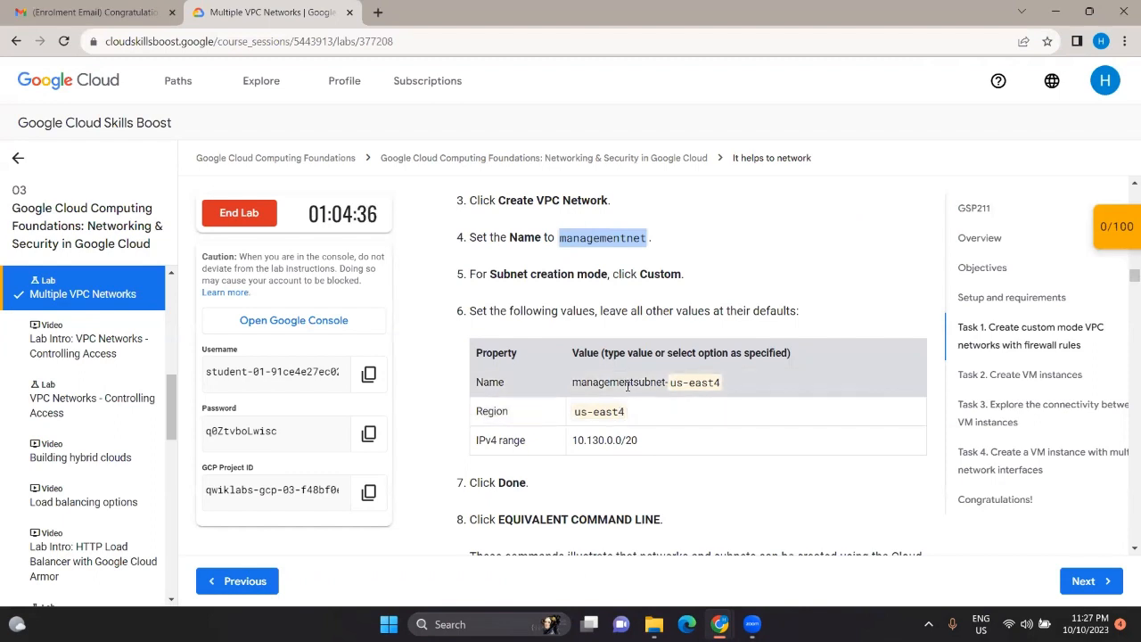
triple_click(628, 383)
key("ctrl+c")
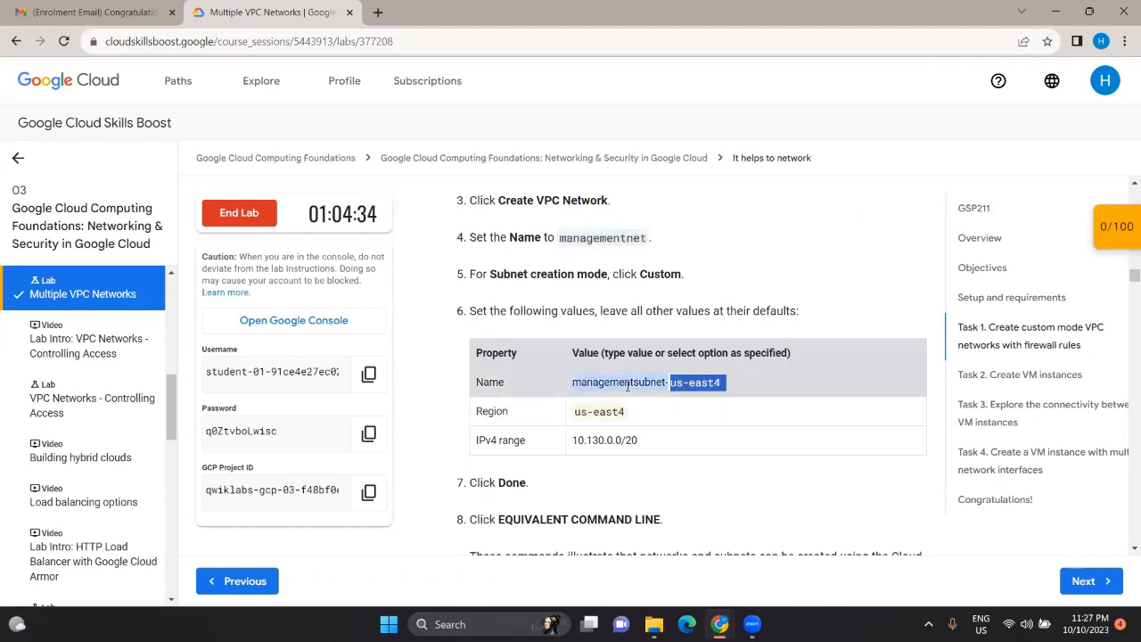
key("alt+Tab")
left_click(408, 448)
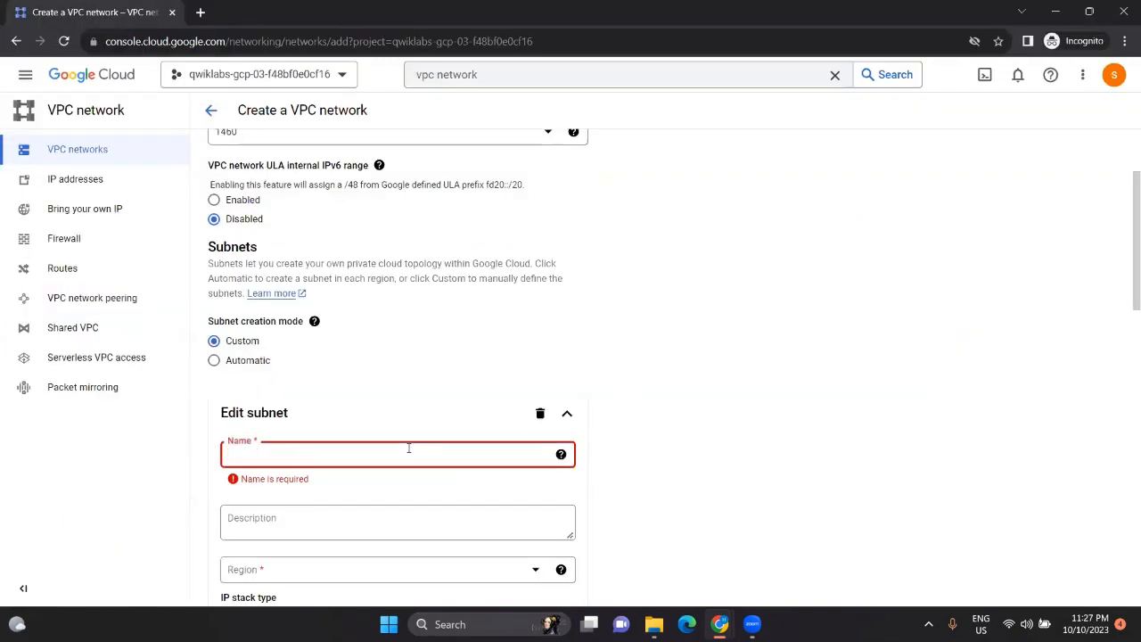
key("ctrl+v")
scroll(408, 449, "down", 1)
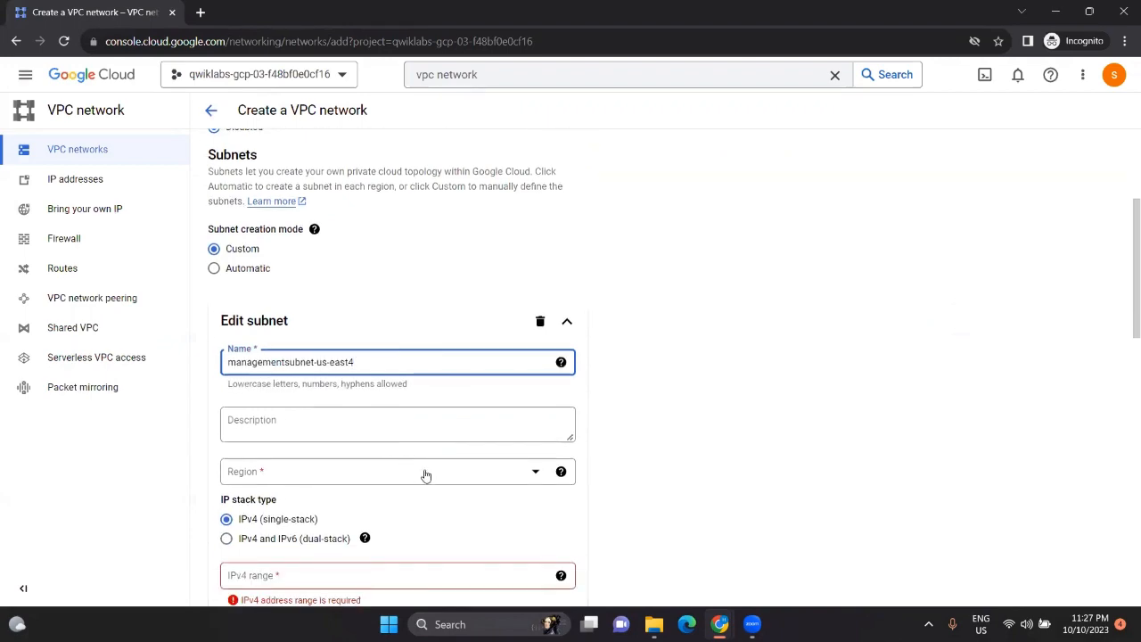
key("alt+Tab")
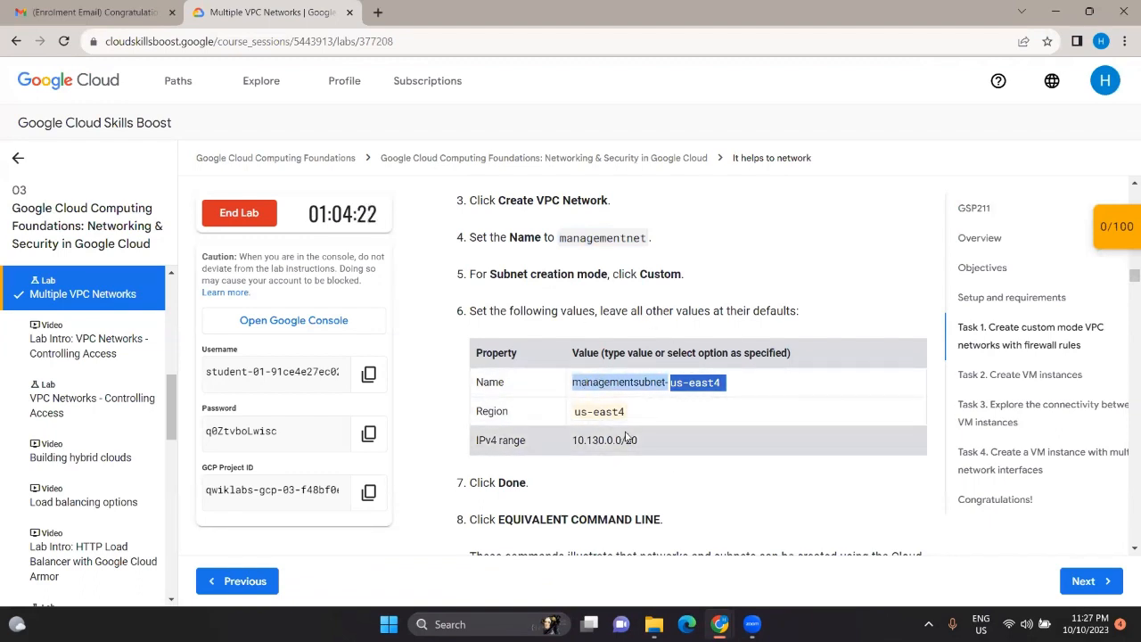
key("alt+Tab")
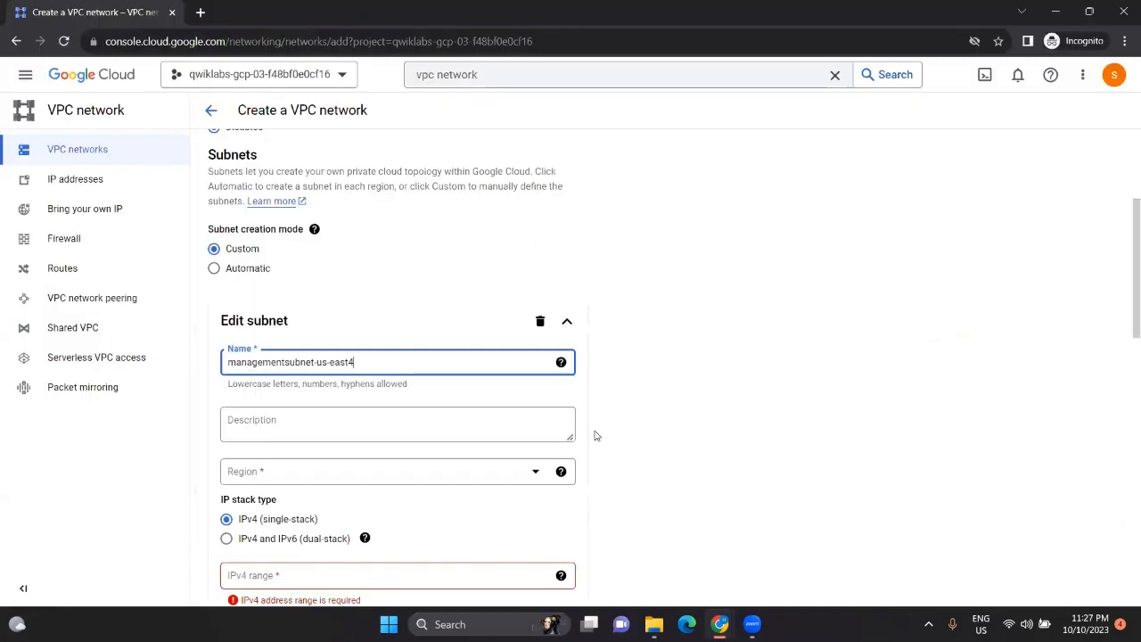
Step: Set the subnet region to us-east4
left_click(530, 470)
scroll(427, 454, "down", 5)
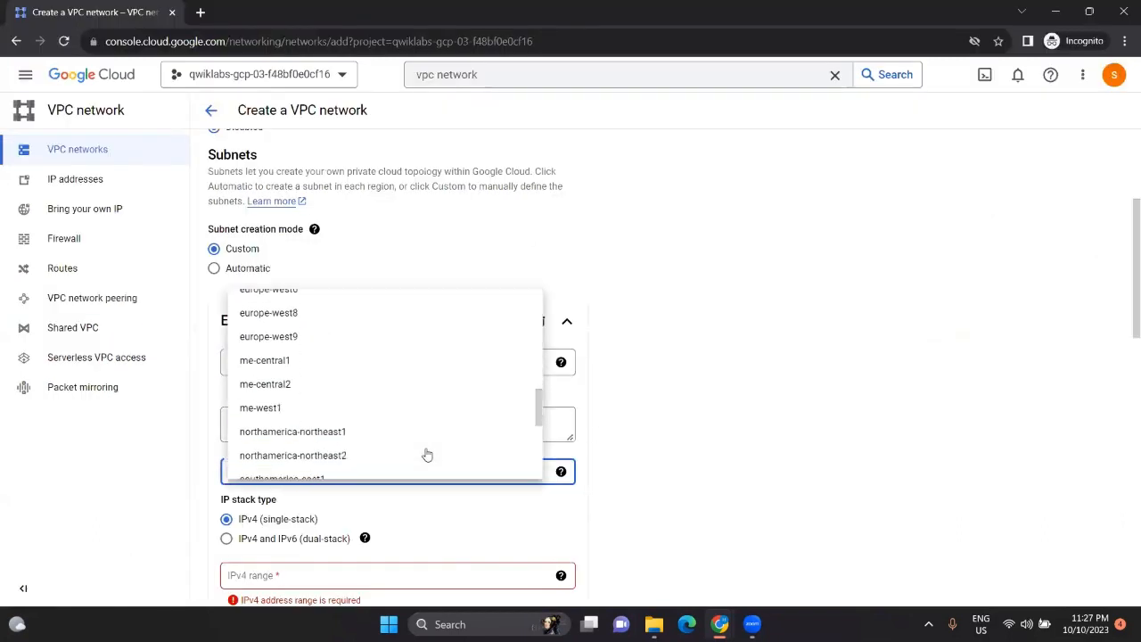
scroll(427, 454, "down", 3)
left_click(298, 317)
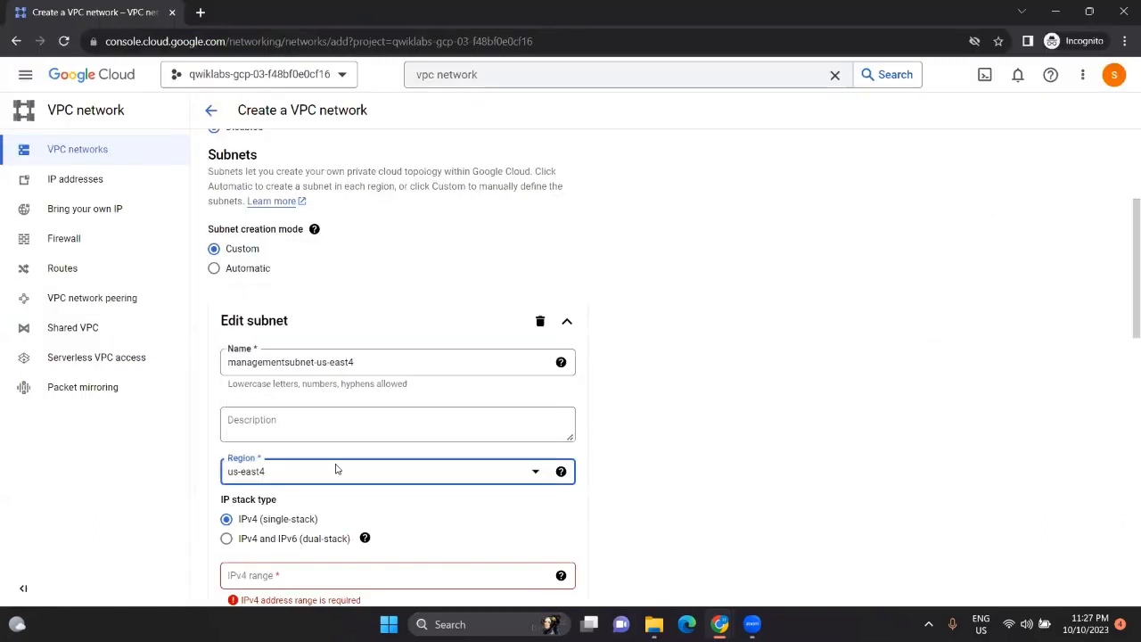
scroll(336, 468, "down", 1)
Step: Give the subnet the IPv4 range 10.130.0.0/20 and finish editing it
key("alt+Tab")
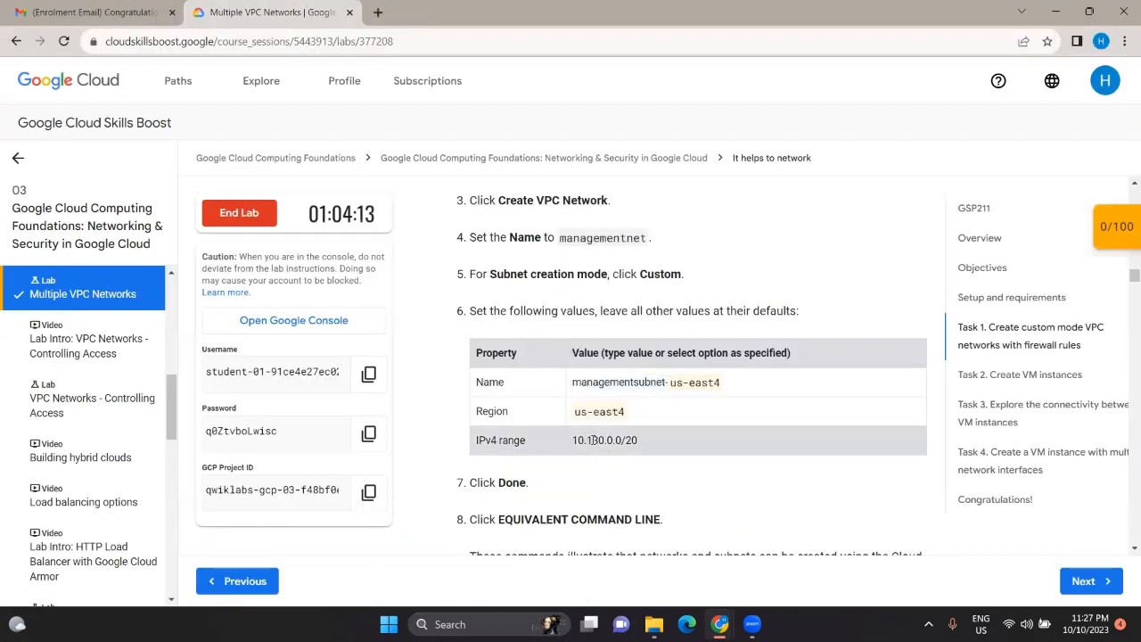
triple_click(593, 439)
key("ctrl+c")
key("alt+Tab")
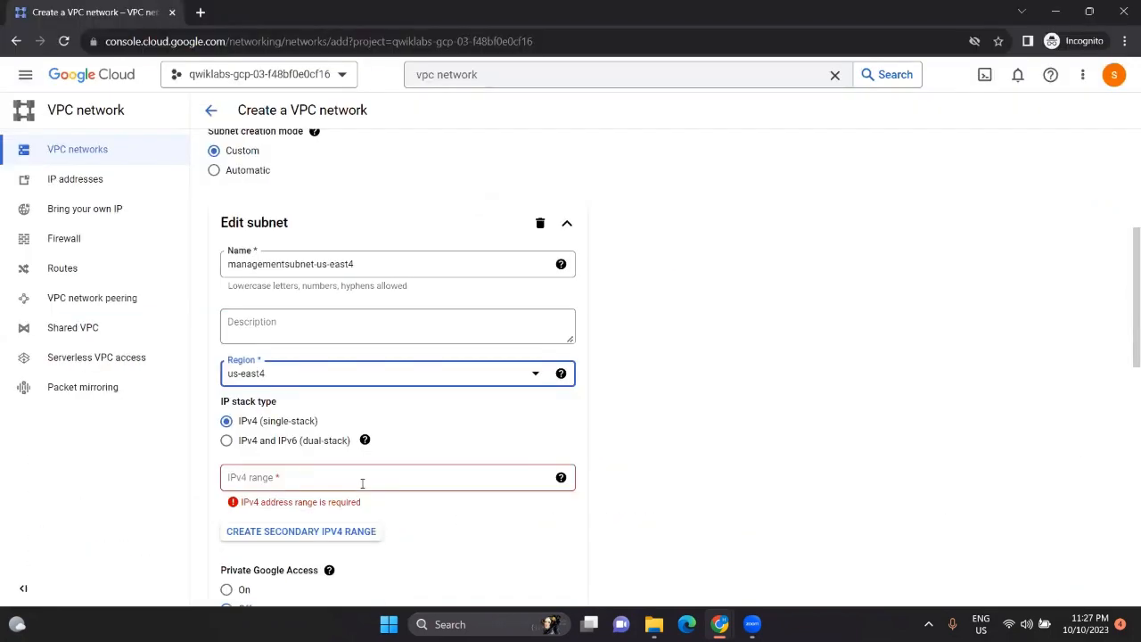
left_click(360, 479)
key("ctrl+v")
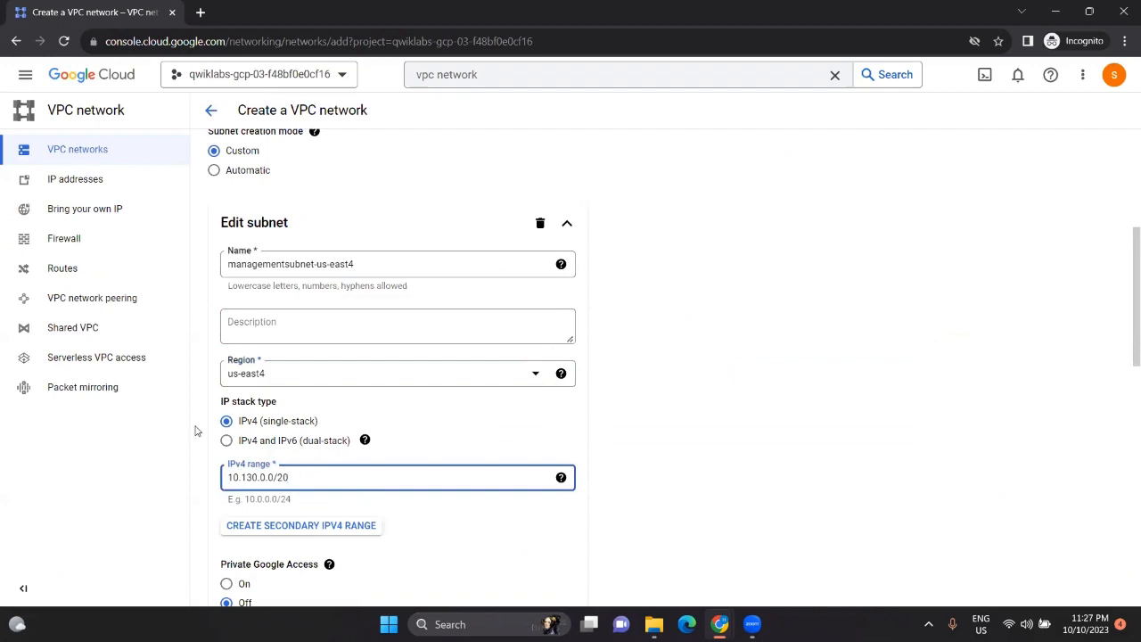
scroll(323, 442, "down", 1)
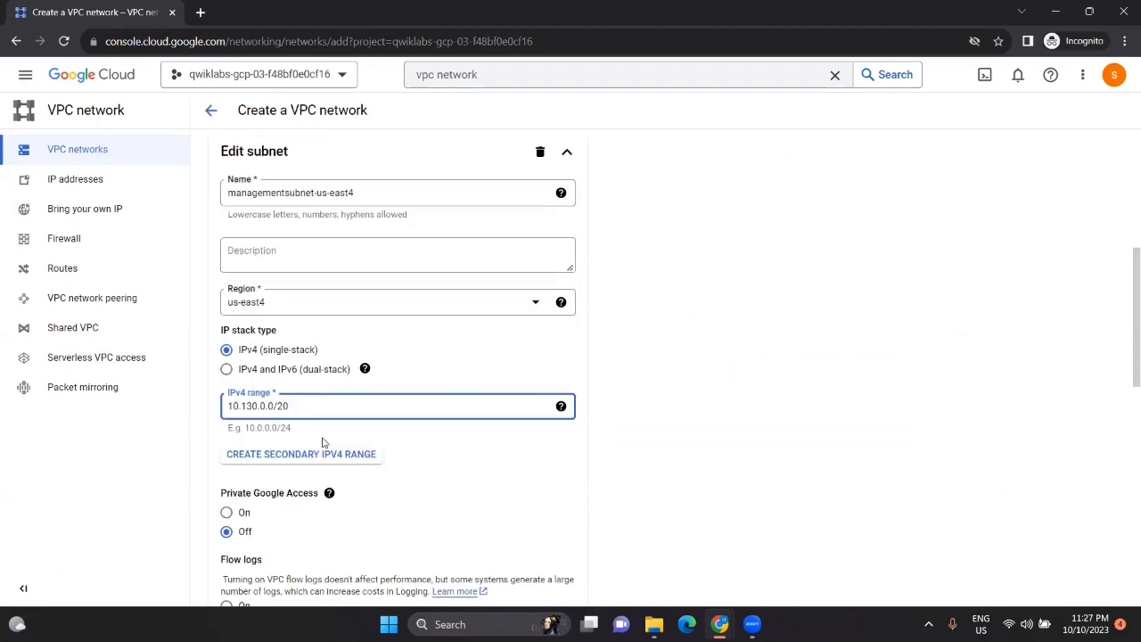
scroll(323, 440, "down", 3)
left_click(546, 403)
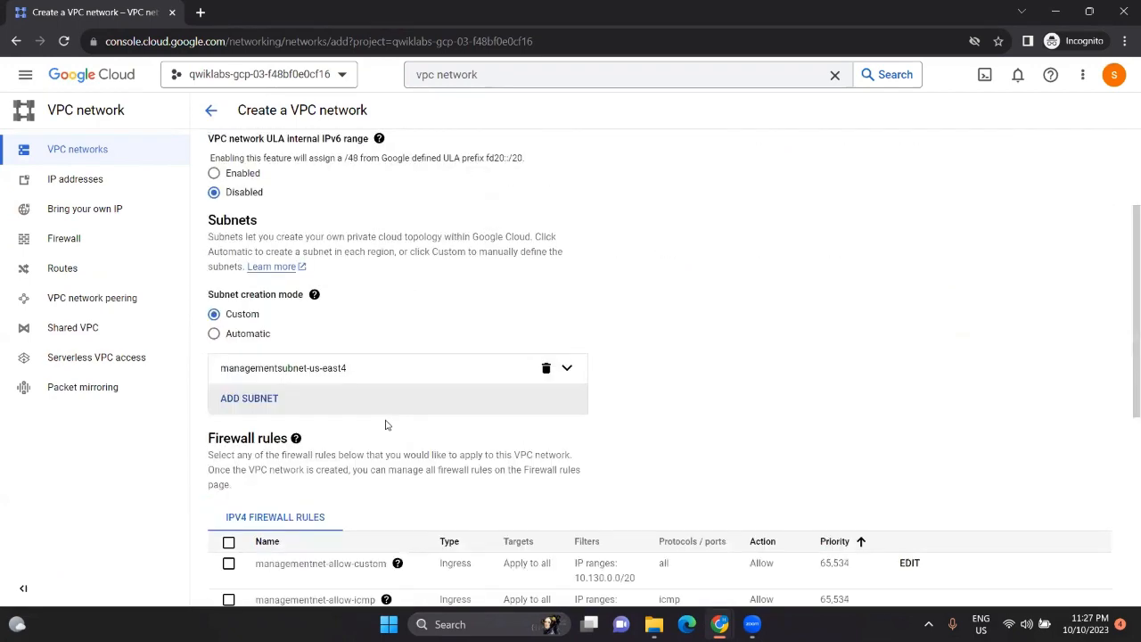
scroll(386, 426, "down", 6)
Step: Create the managementnet network and confirm the task with the lab's progress check
left_click(248, 522)
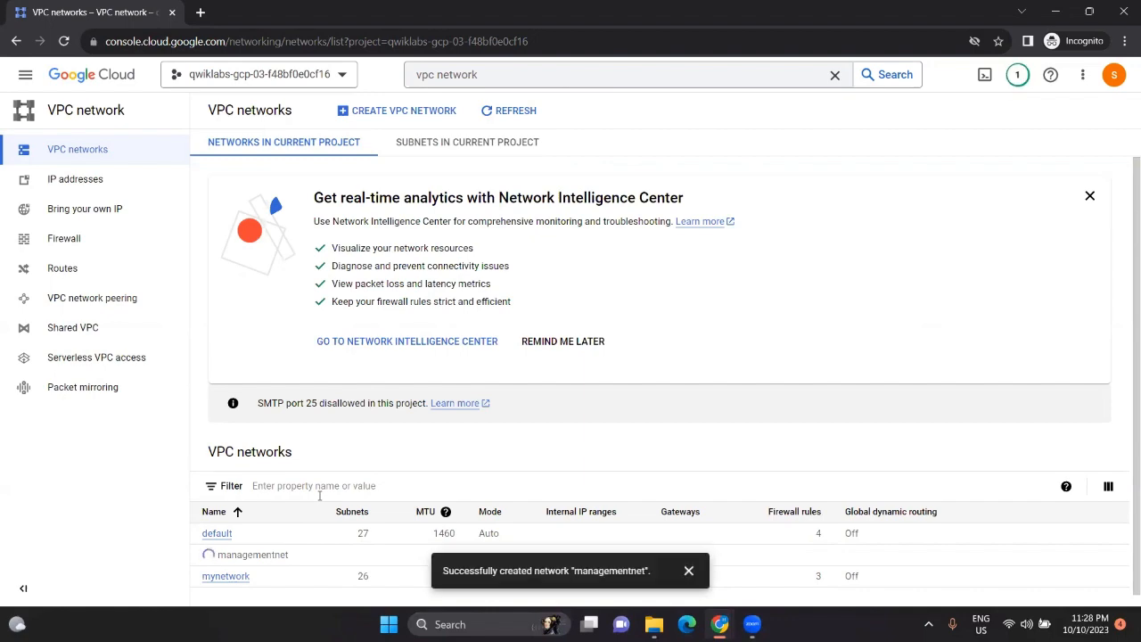
key("alt+Tab")
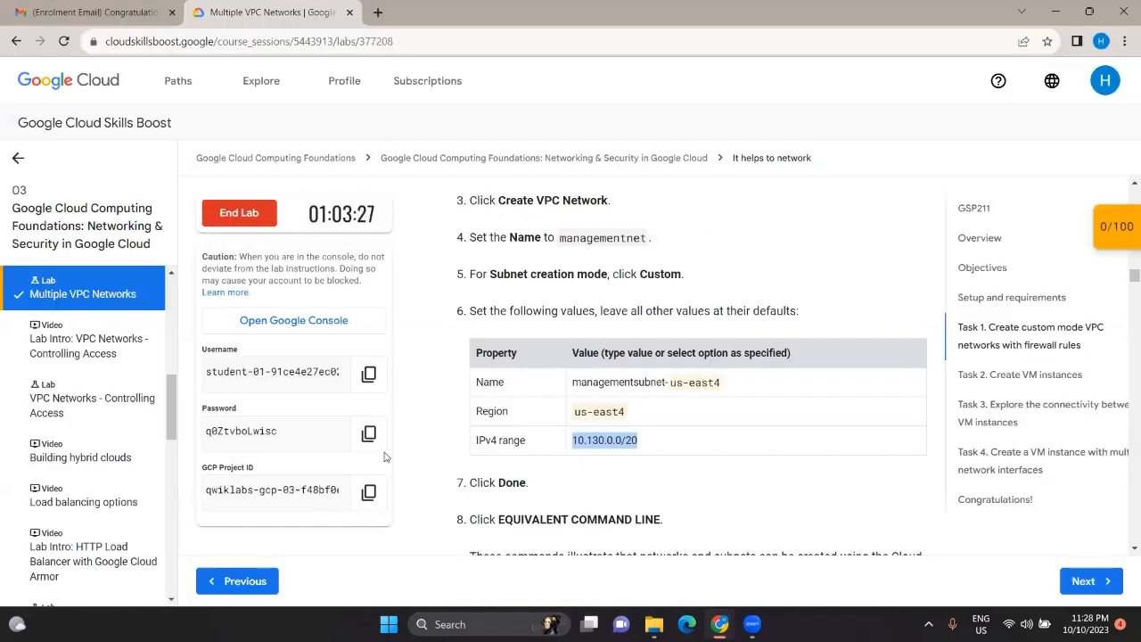
scroll(567, 446, "down", 3)
scroll(567, 446, "down", 1)
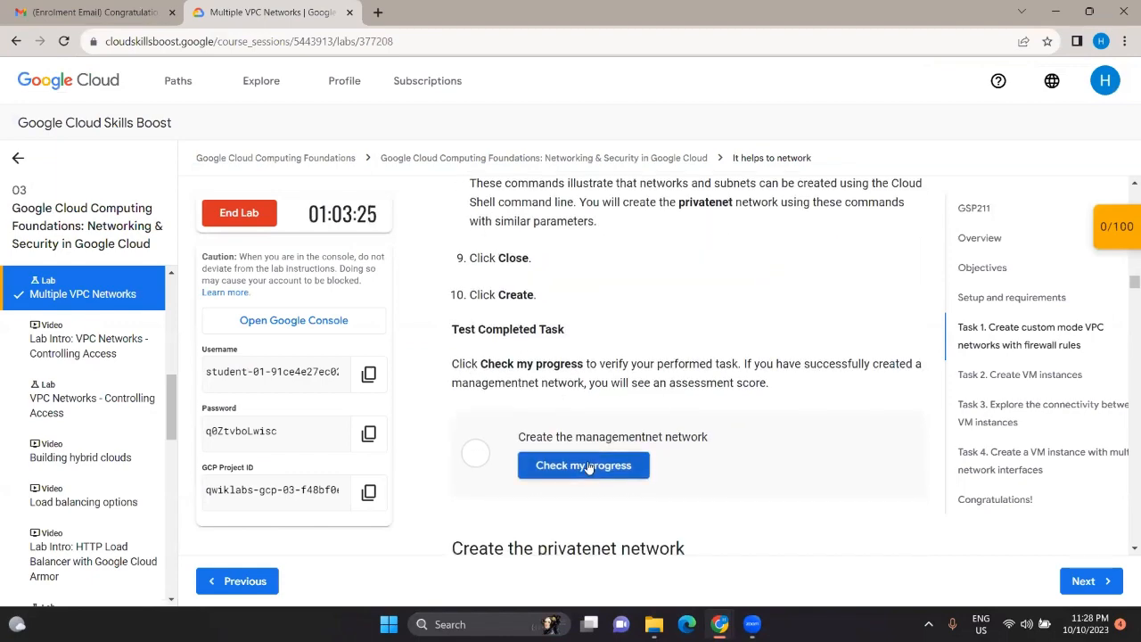
left_click(590, 456)
scroll(633, 417, "down", 2)
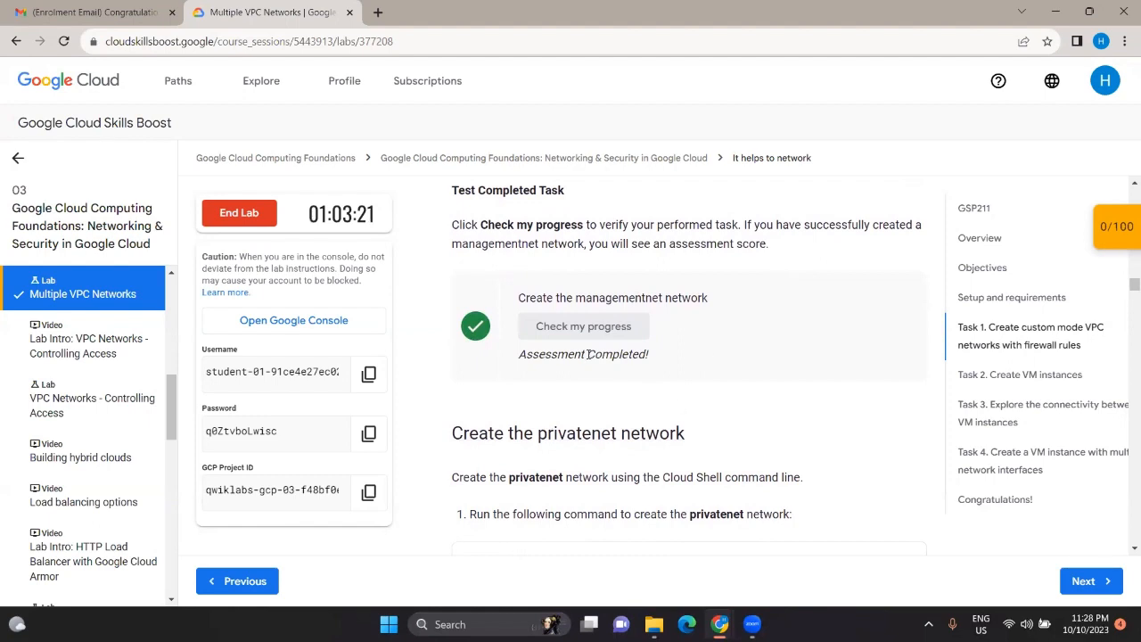
scroll(587, 354, "down", 2)
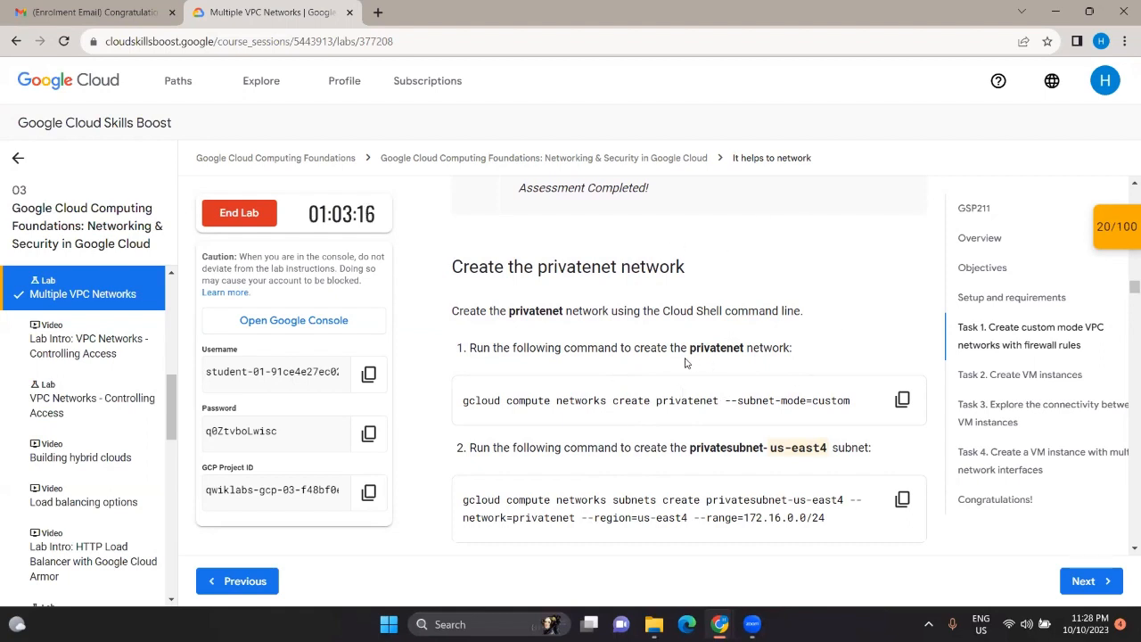
Step: Copy the privatenet gcloud network creation command from the lab instructions
left_click(902, 398)
mouse_move(727, 623)
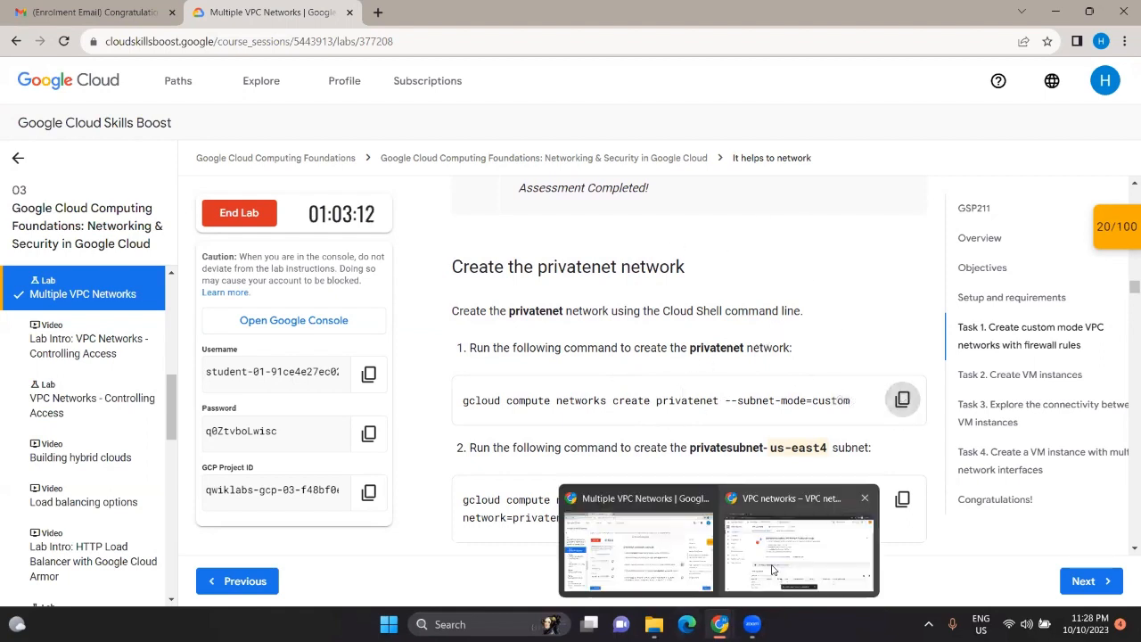
left_click(773, 570)
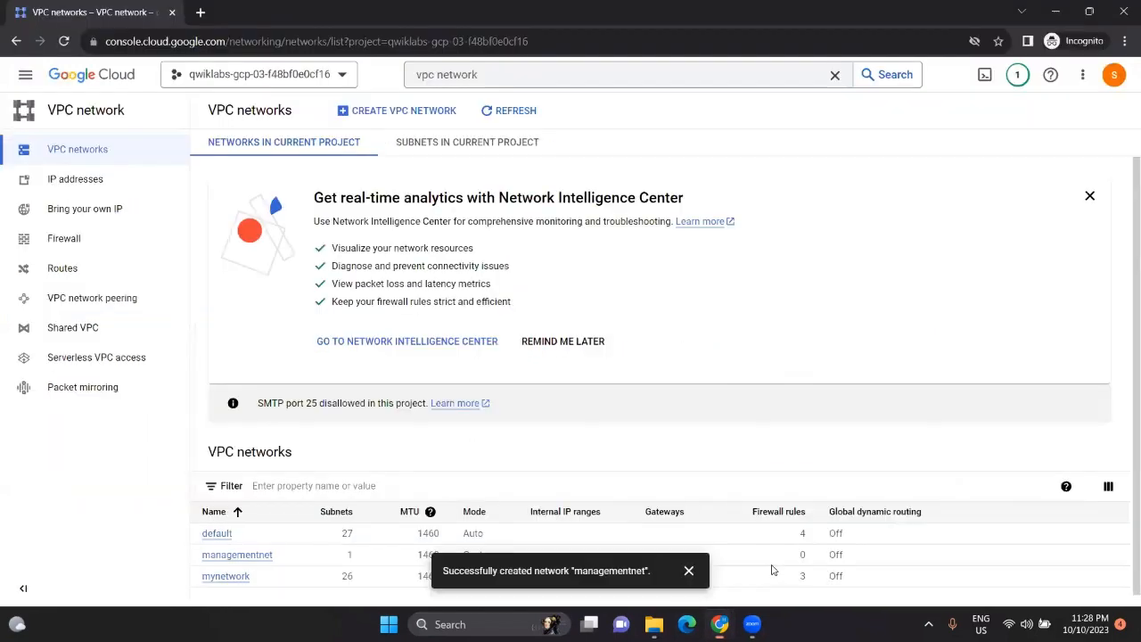
Step: Activate Cloud Shell and dismiss its introduction, notification and usage tip
left_click(984, 76)
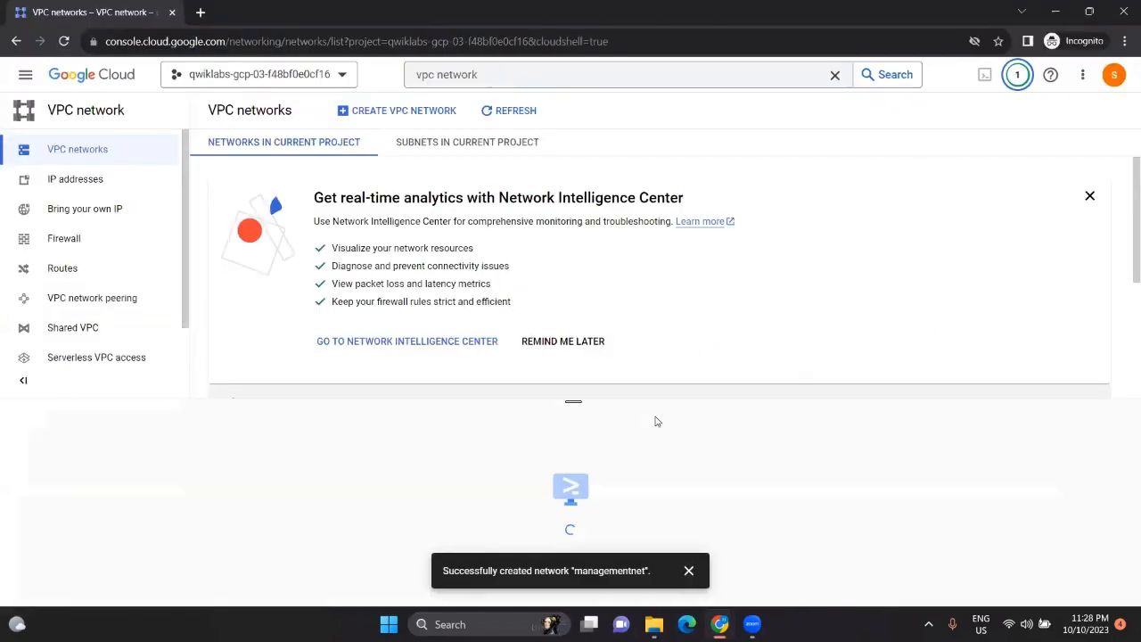
key("alt+Tab")
scroll(657, 422, "down", 3)
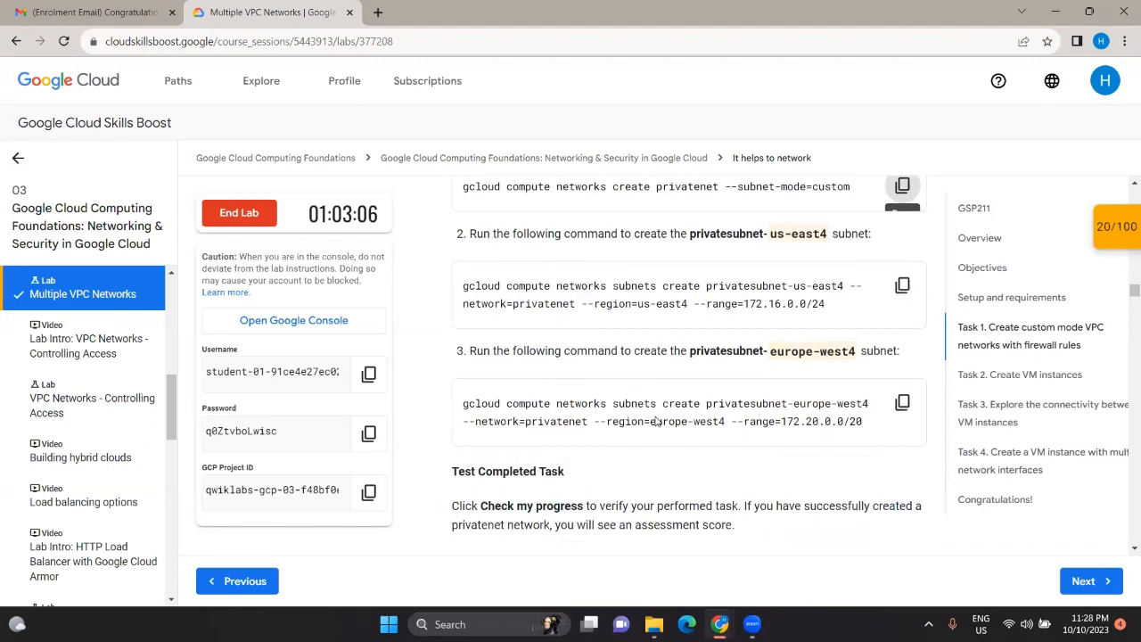
scroll(657, 421, "up", 2)
key("alt+Tab")
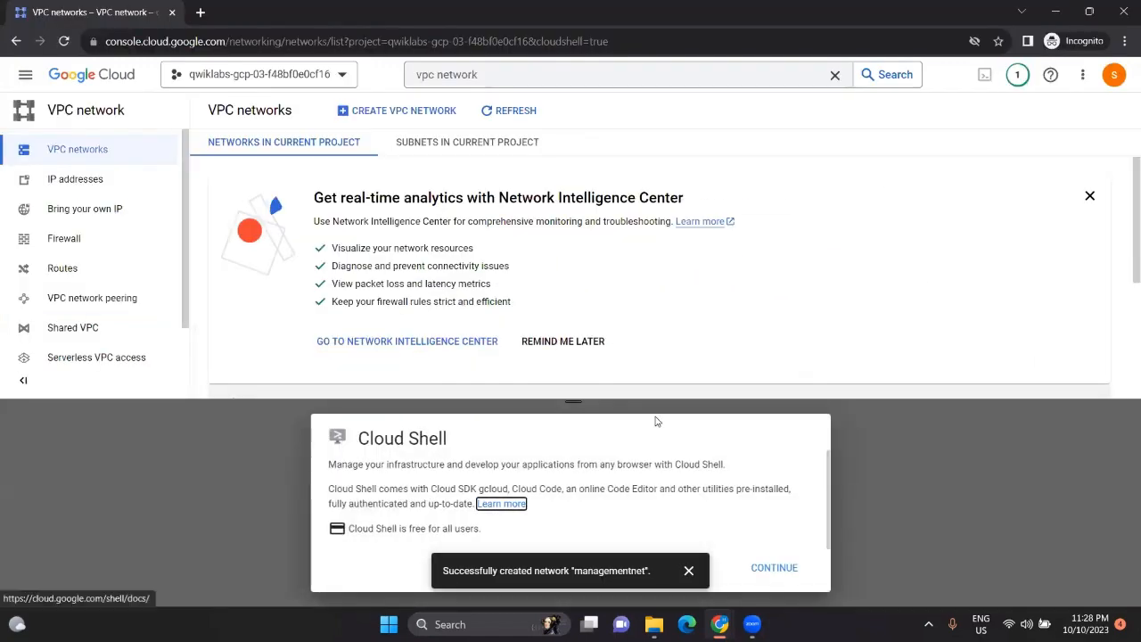
left_click(768, 571)
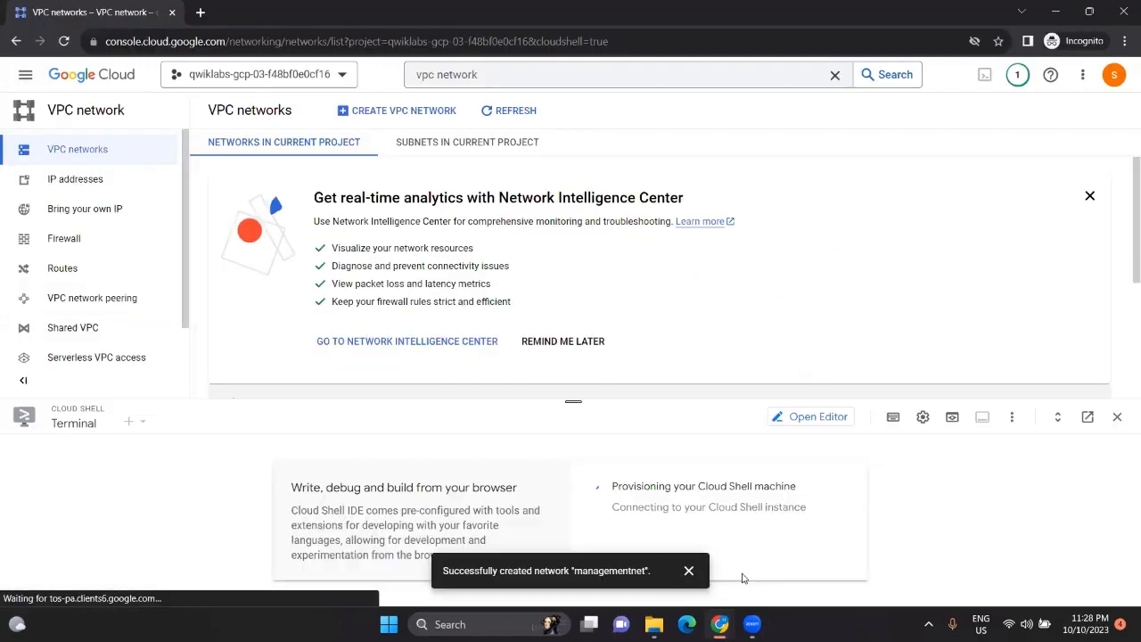
left_click(688, 571)
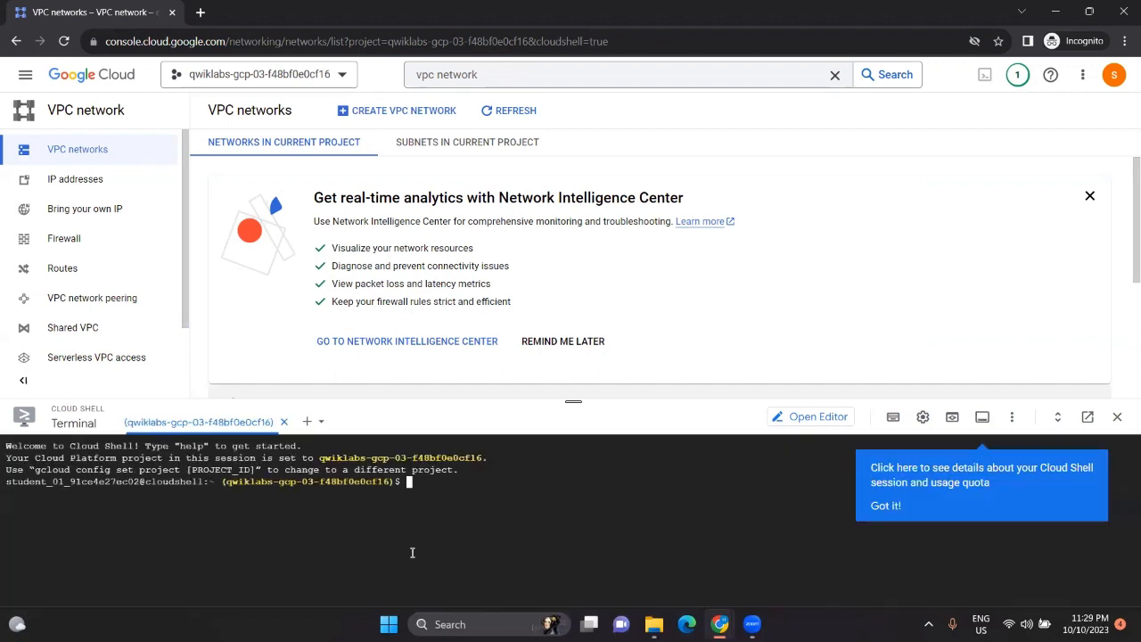
left_click(885, 506)
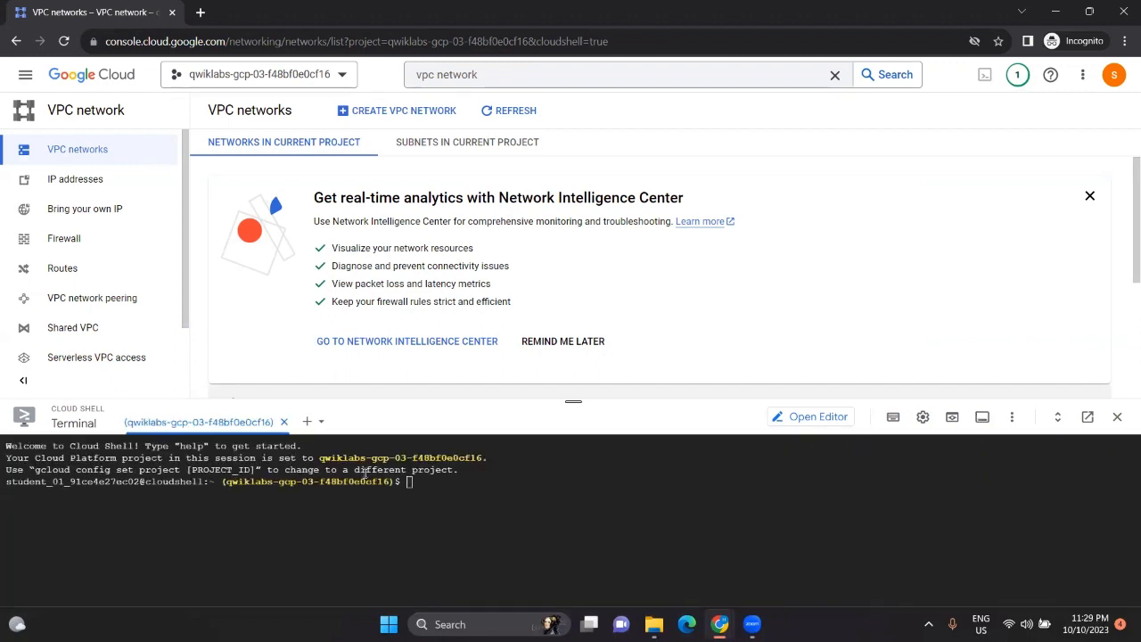
Step: Run the gcloud command creating privatenet in custom subnet mode and authorize it
key("ctrl+v")
key("Return")
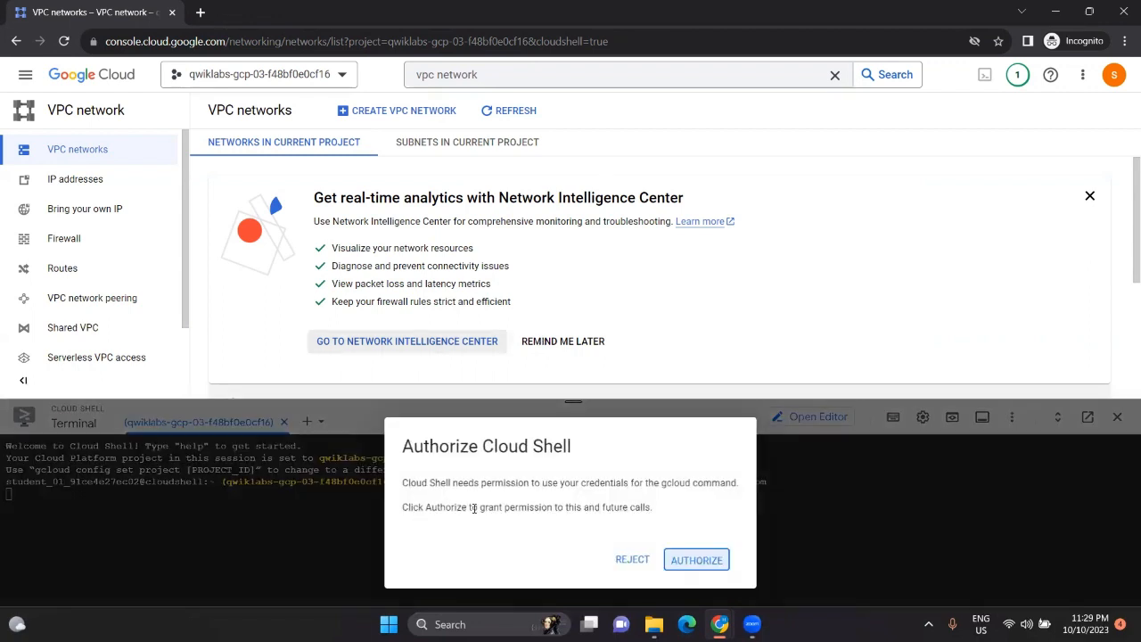
left_click(696, 559)
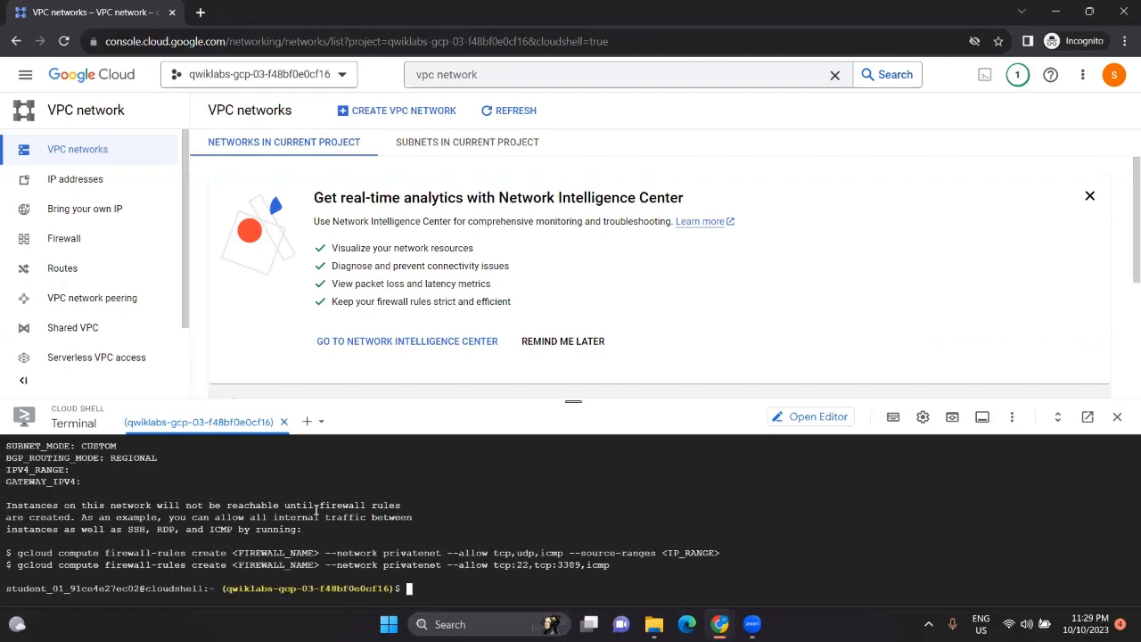
Step: Create privatesubnet-us-east4 (172.16.0.0/24) by running its copied gcloud command in Cloud Shell
key("alt+Tab")
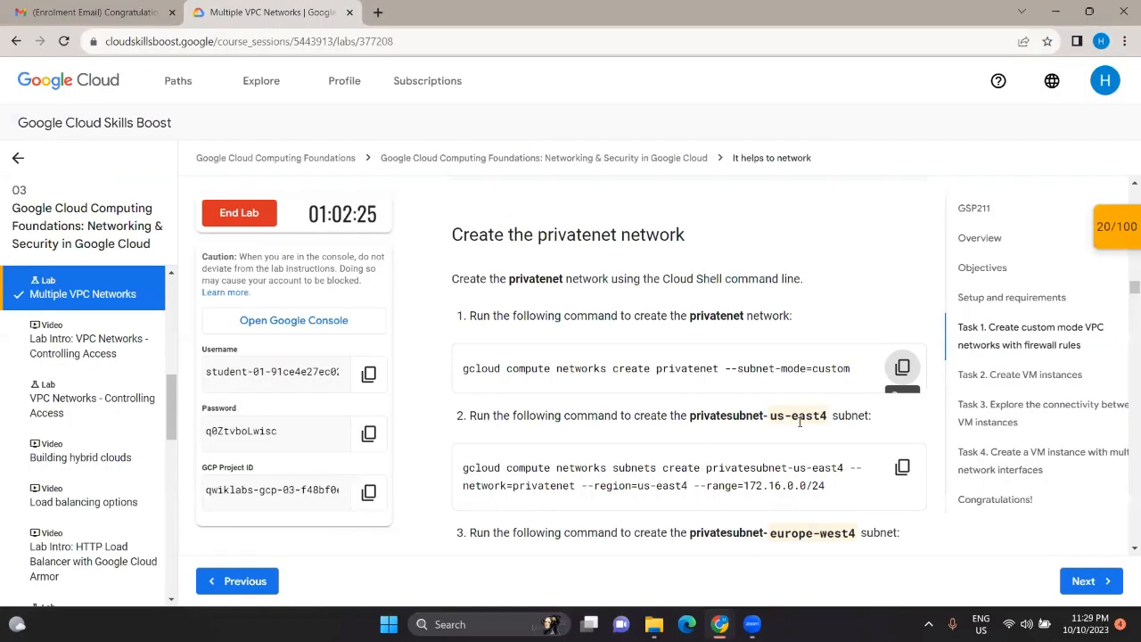
left_click(896, 470)
key("alt+Tab")
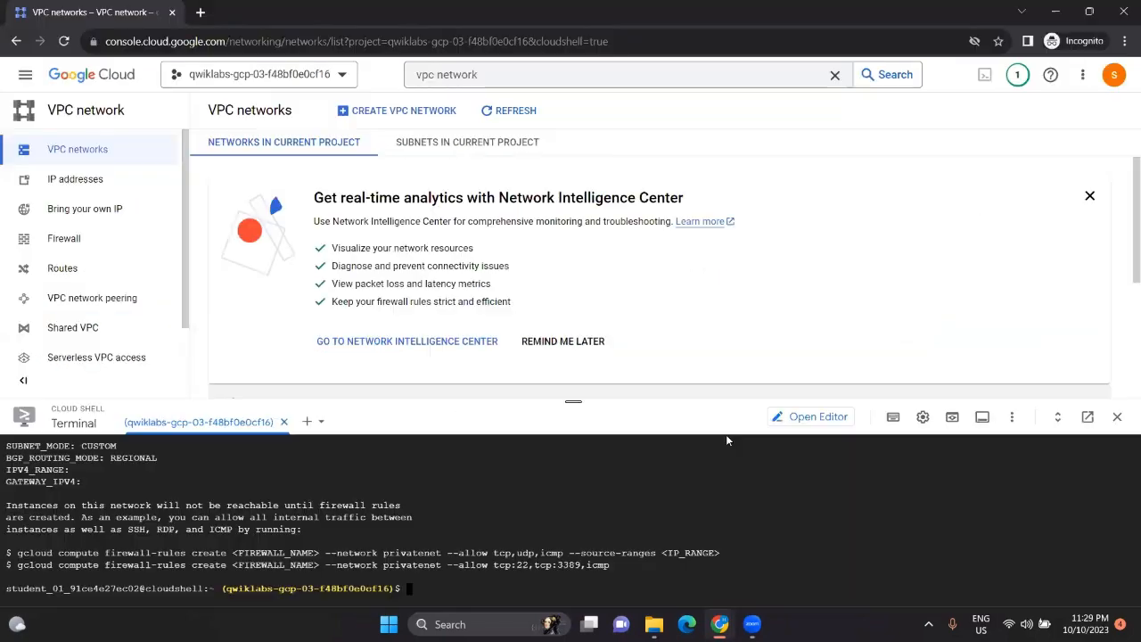
key("ctrl+v")
key("Return")
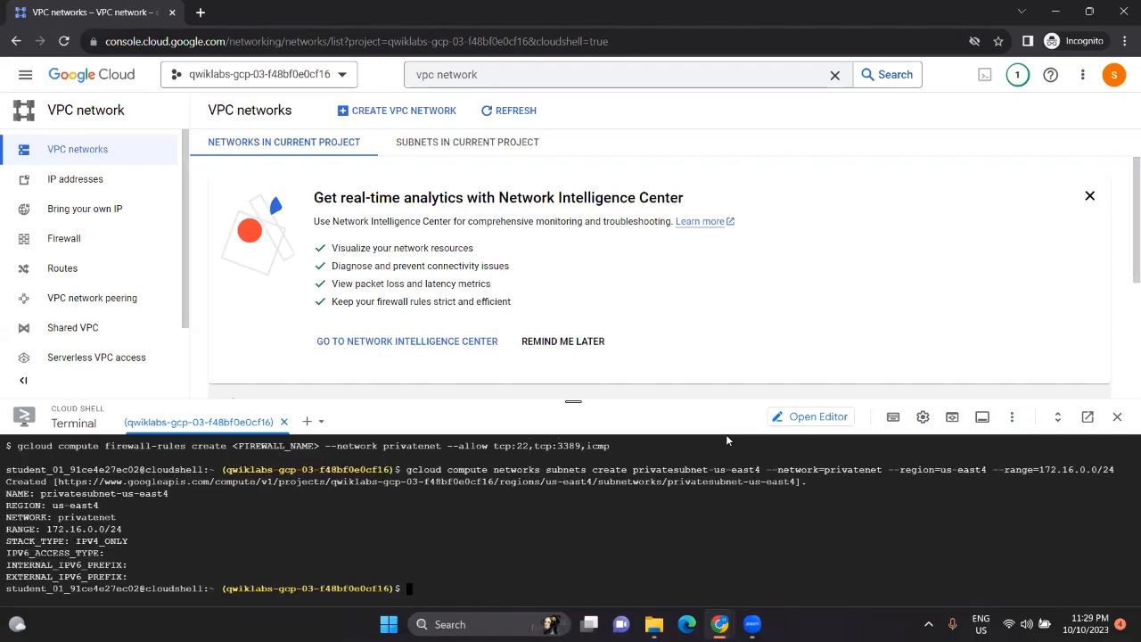
Step: Create privatesubnet-europe-west4 (172.20.0.0/20) by running its copied gcloud command
key("alt+Tab")
scroll(726, 437, "down", 3)
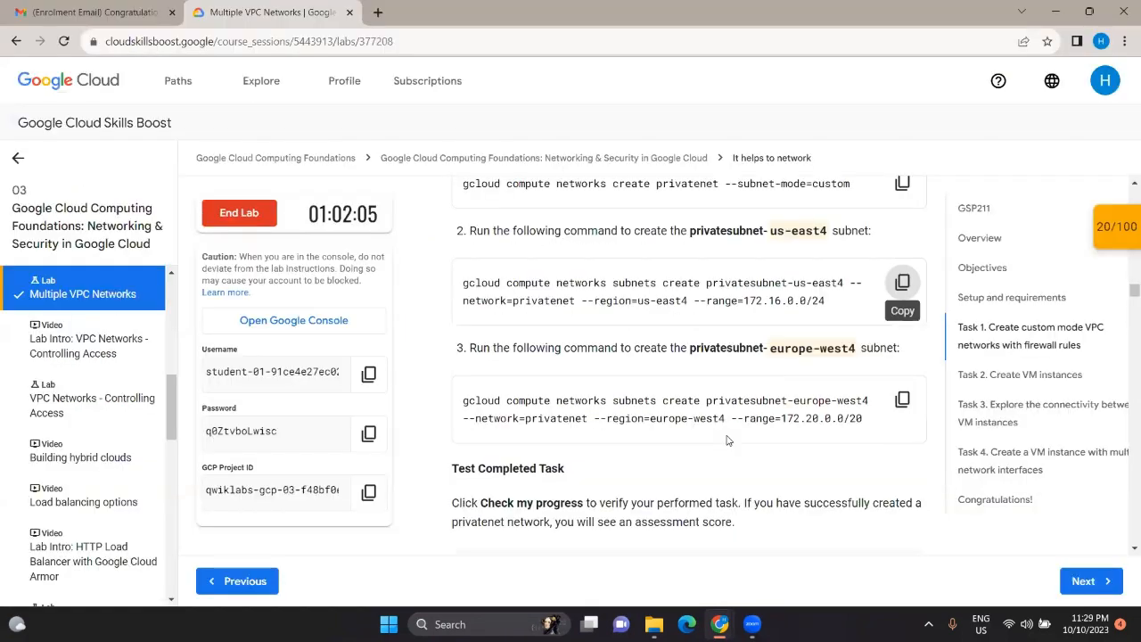
left_click(902, 356)
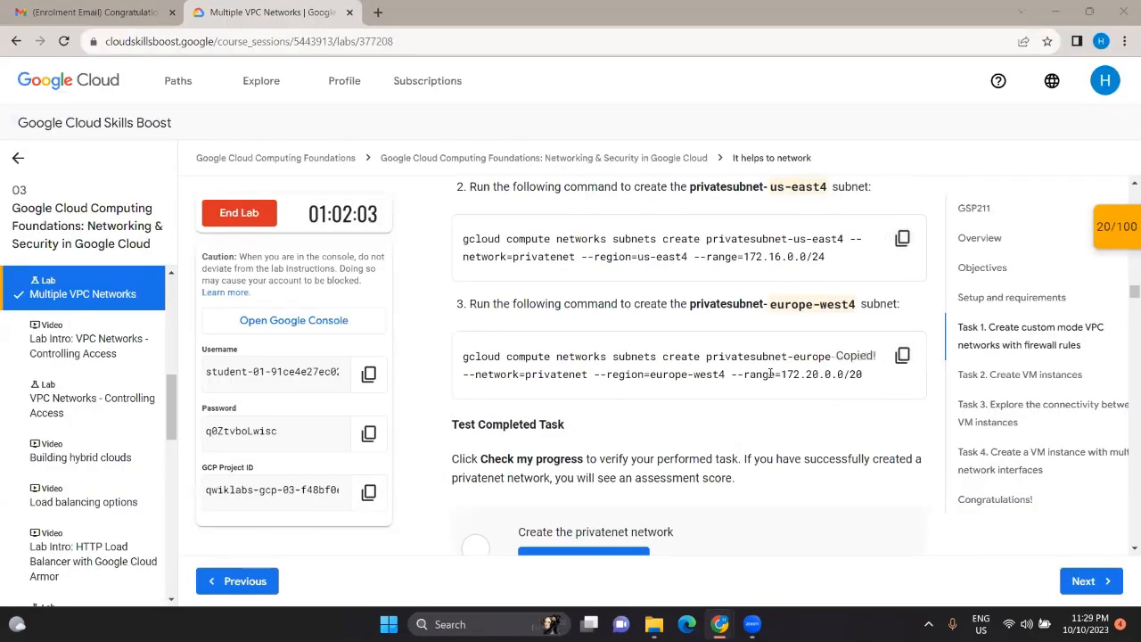
key("alt+Tab")
key("ctrl+v")
key("Return")
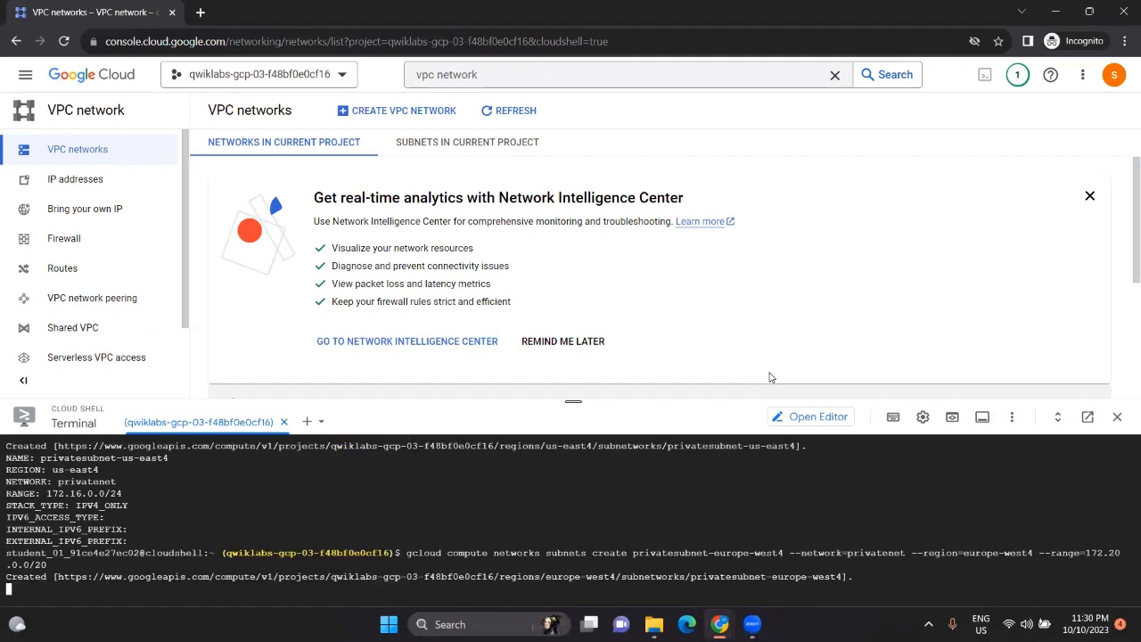
key("alt+Tab")
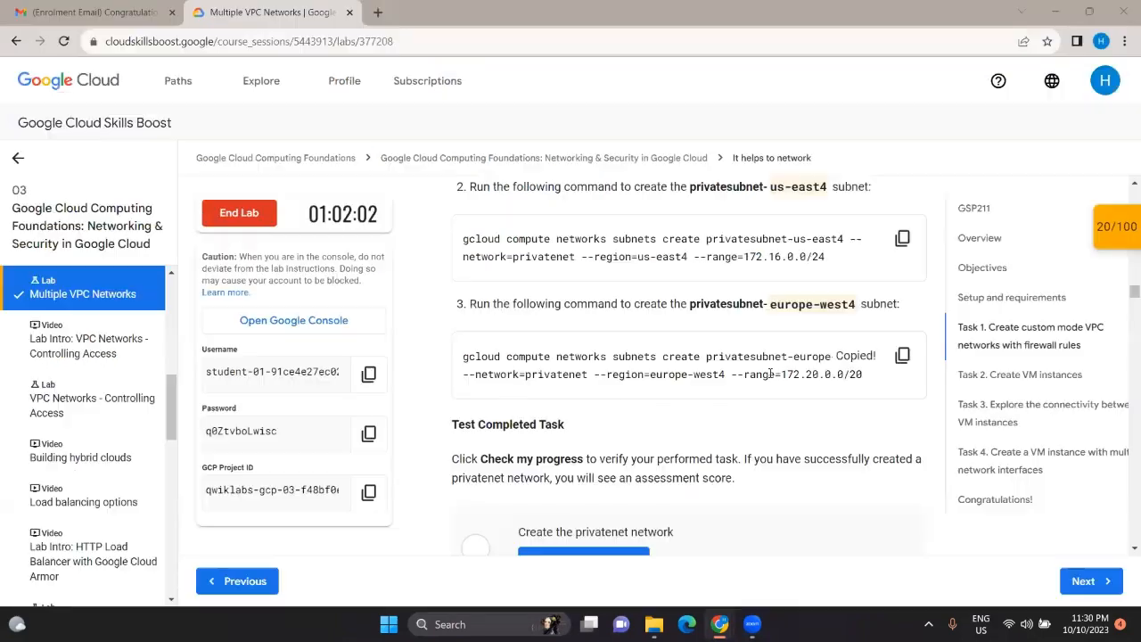
Step: Check progress on the privatenet task, then scroll to the managementnet firewall rule steps
scroll(570, 357, "down", 2)
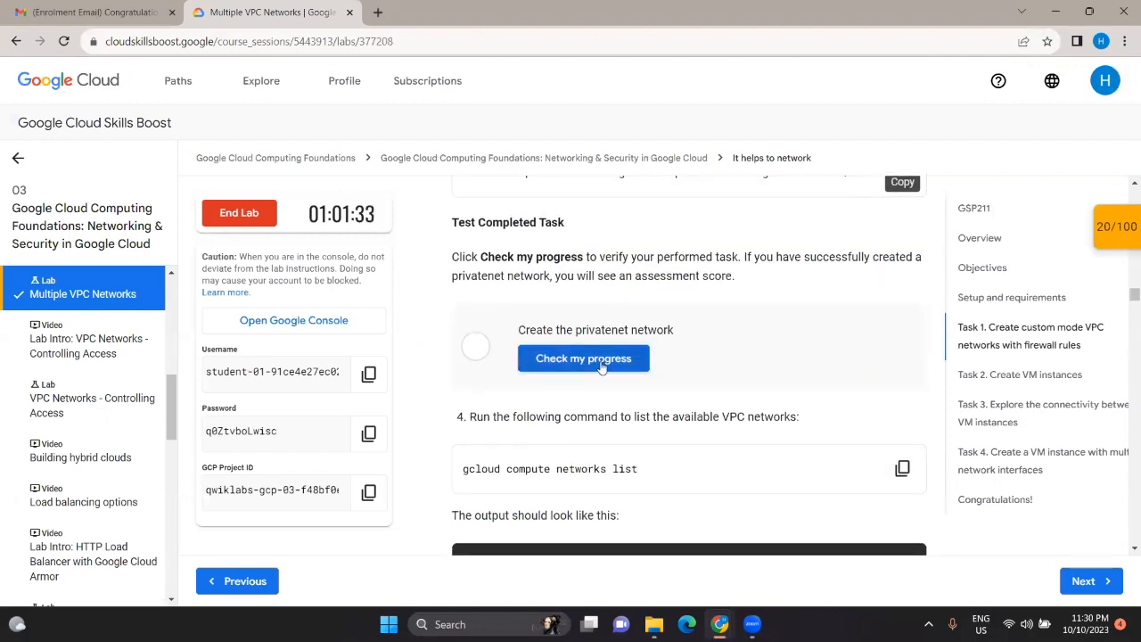
left_click(600, 365)
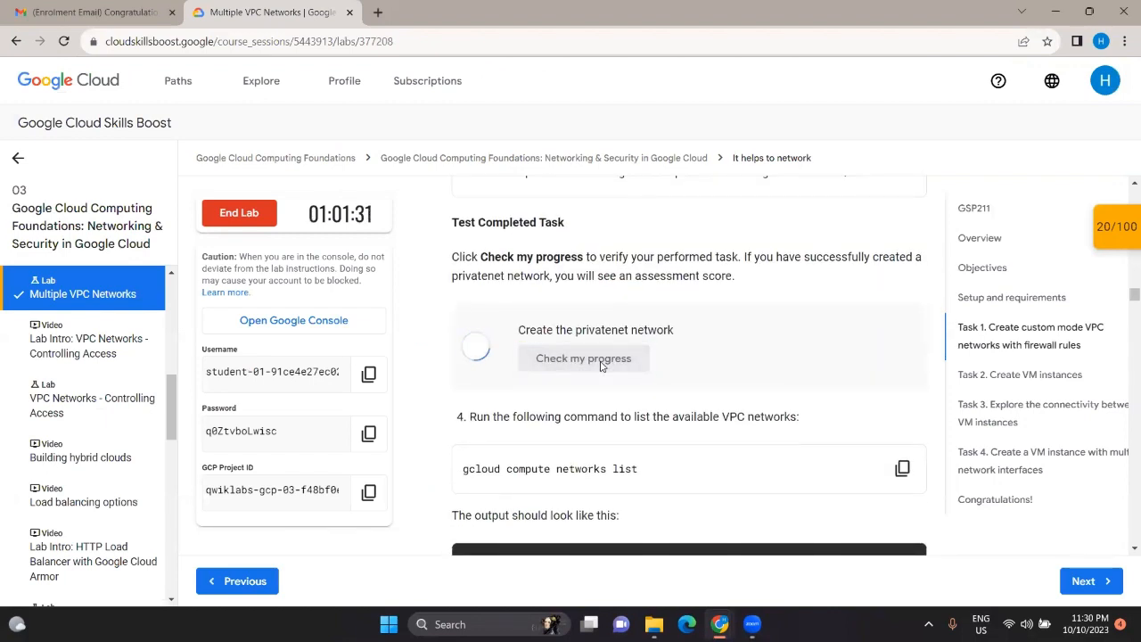
scroll(601, 366, "down", 1)
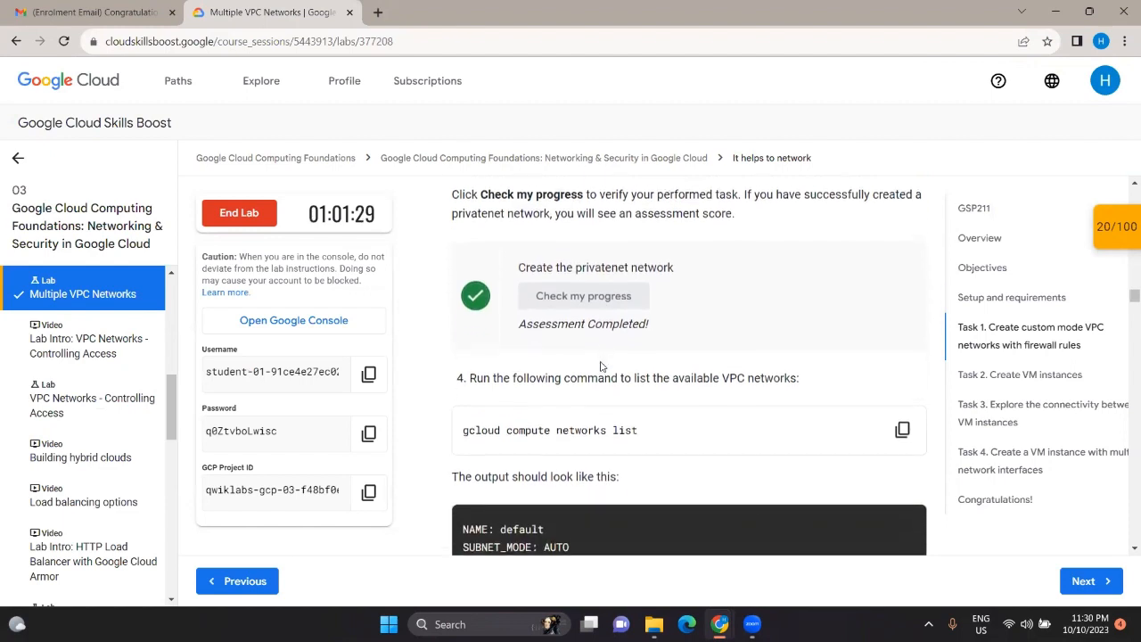
scroll(601, 366, "down", 2)
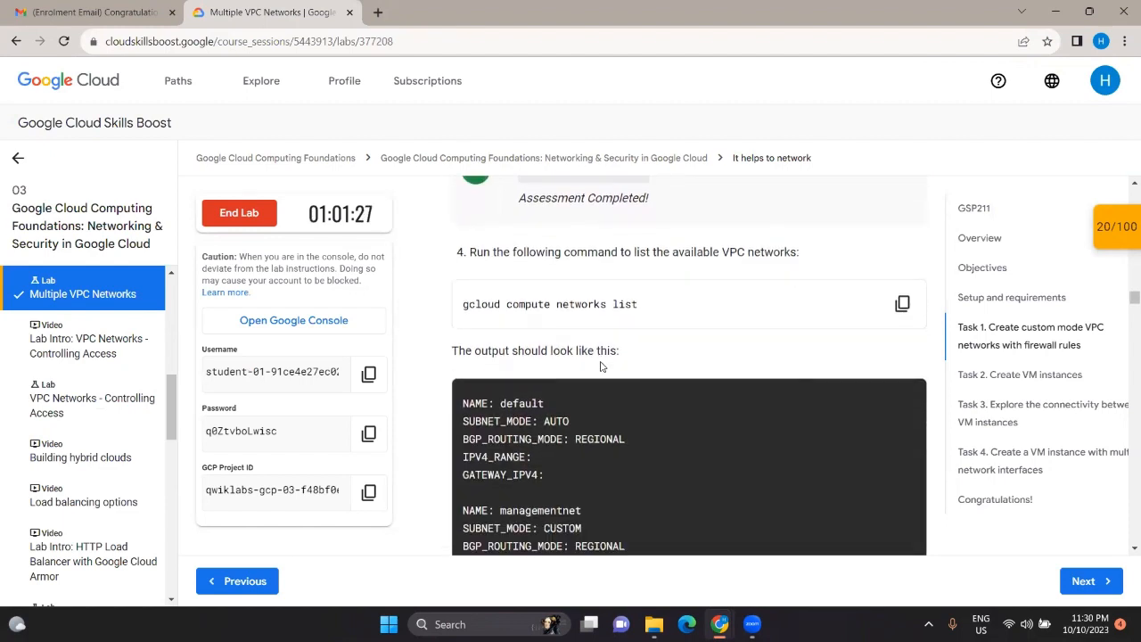
scroll(601, 365, "up", 1)
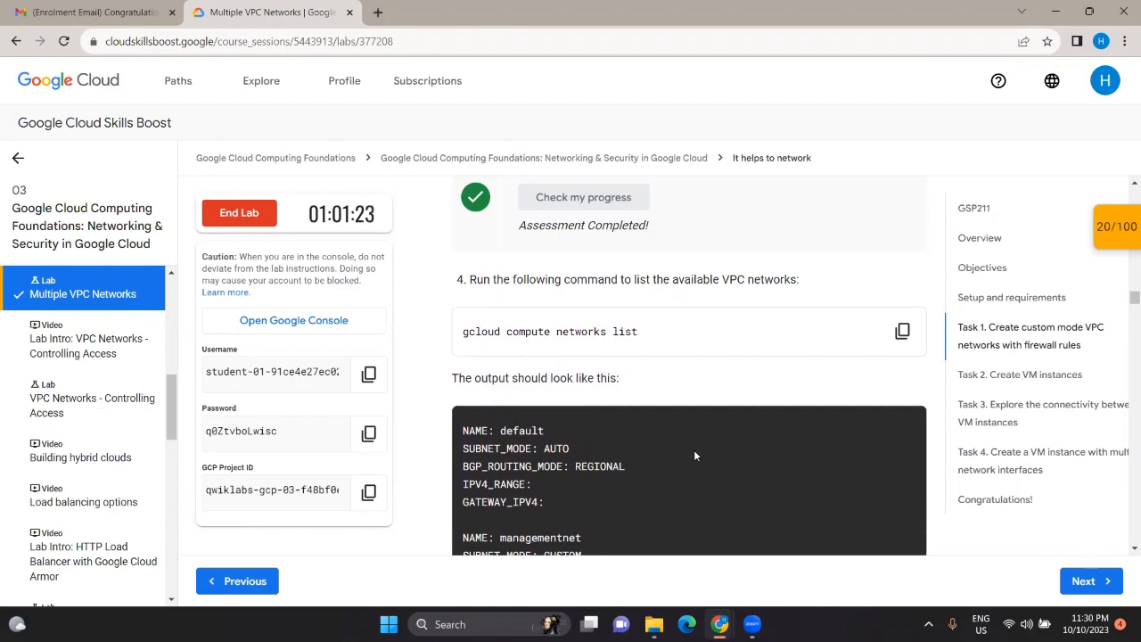
scroll(694, 449, "down", 8)
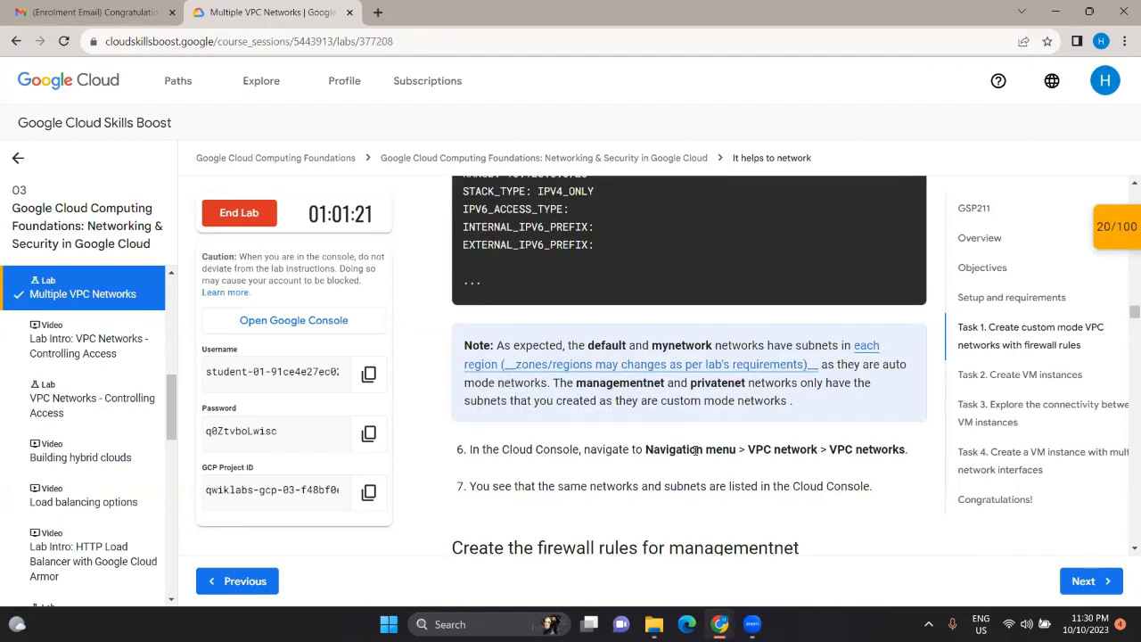
scroll(695, 450, "down", 3)
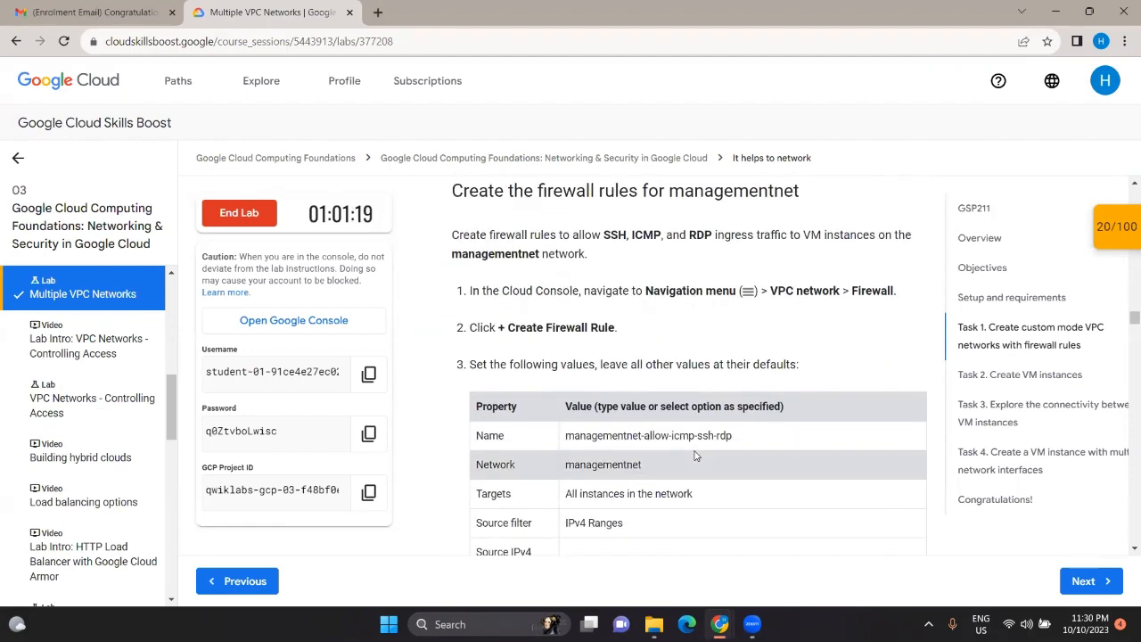
scroll(695, 454, "up", 1)
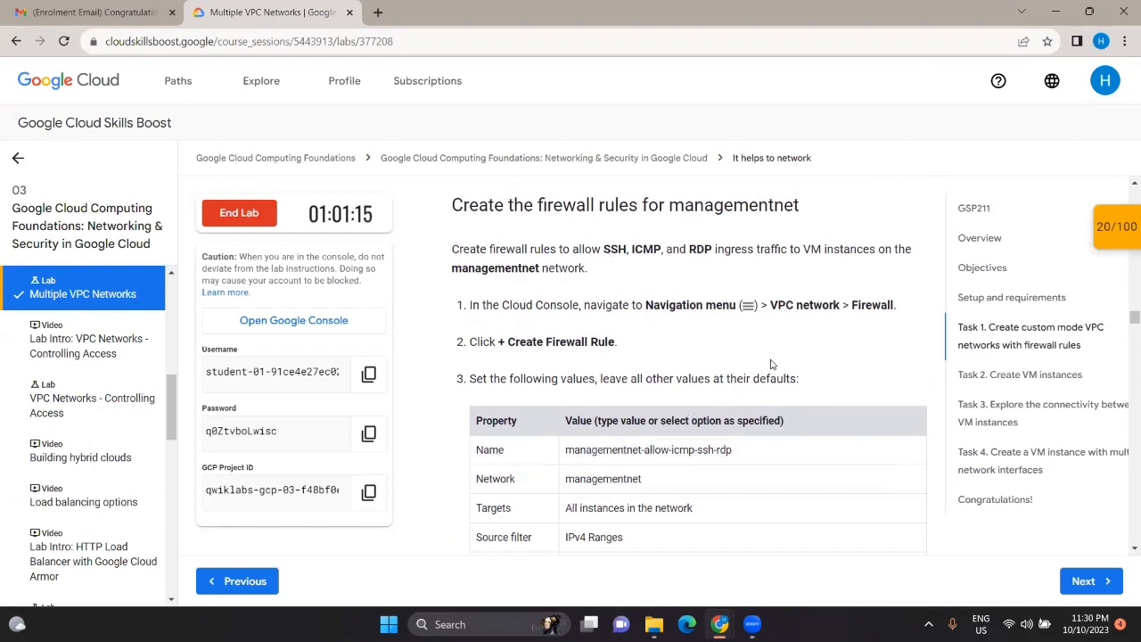
Step: Start a new firewall rule from the Cloud Console Firewall page
mouse_move(722, 619)
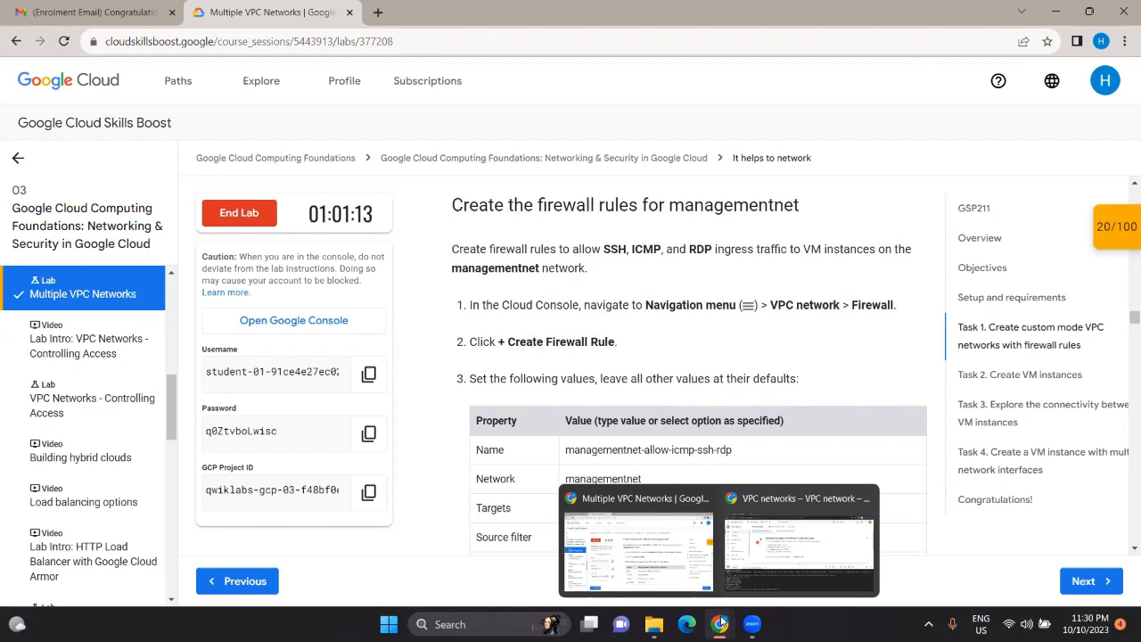
left_click(784, 573)
left_click(132, 238)
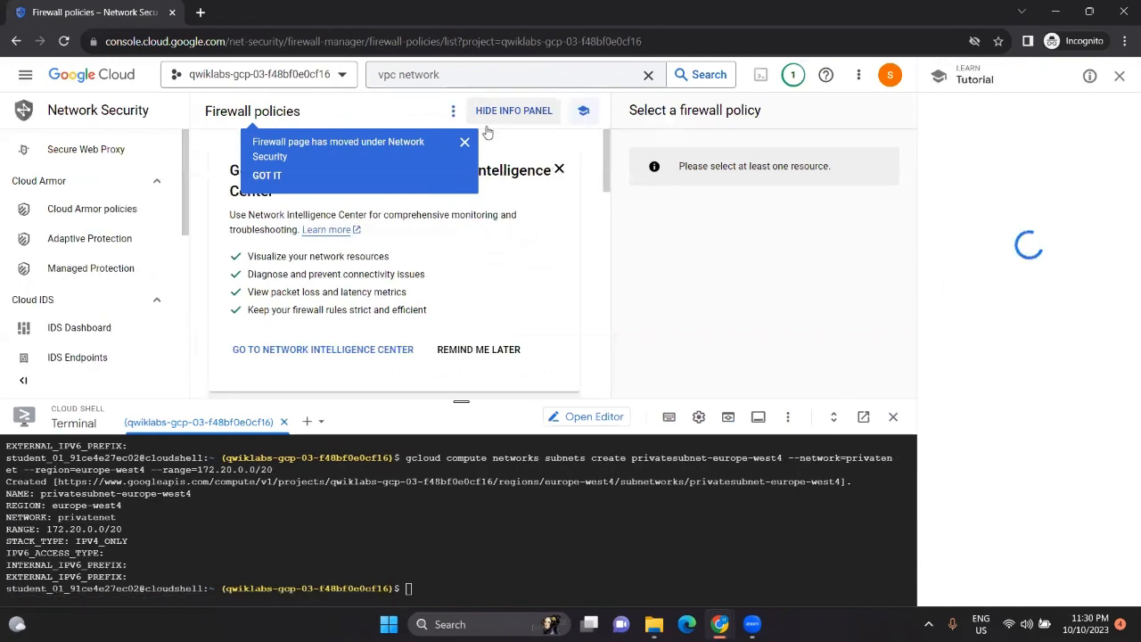
left_click(464, 142)
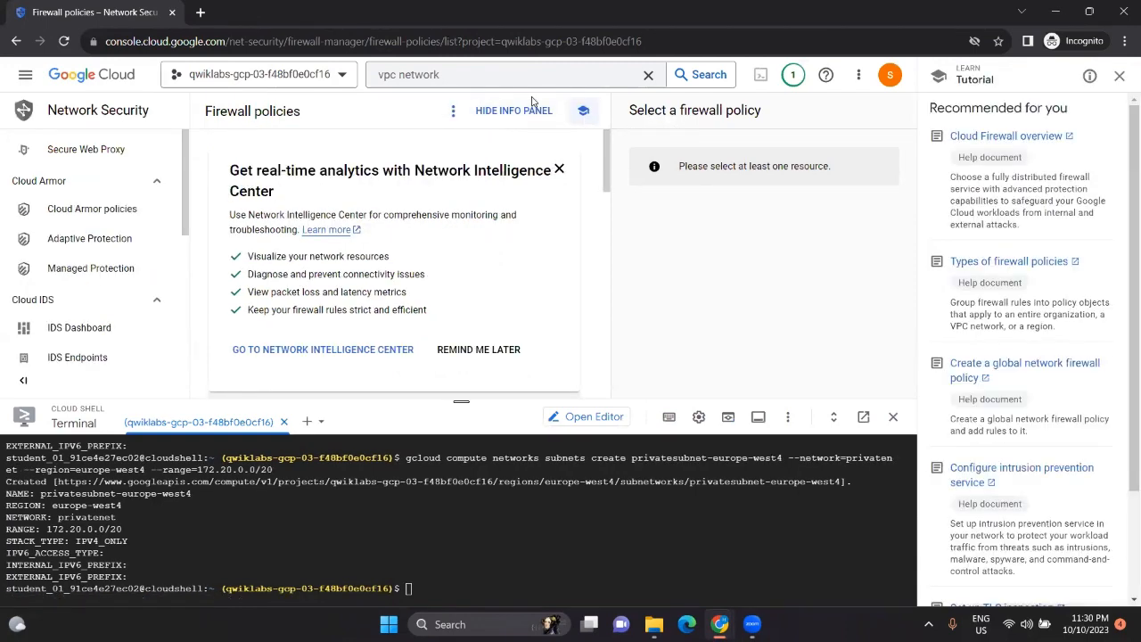
left_click(530, 110)
left_click(530, 110)
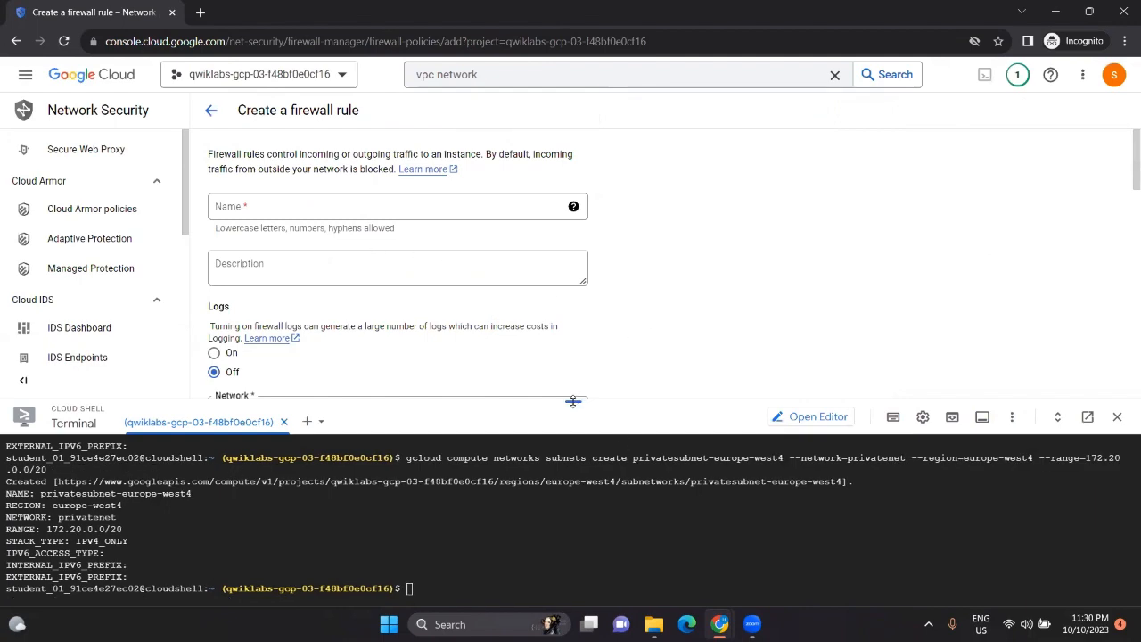
left_click_drag(573, 401, 573, 495)
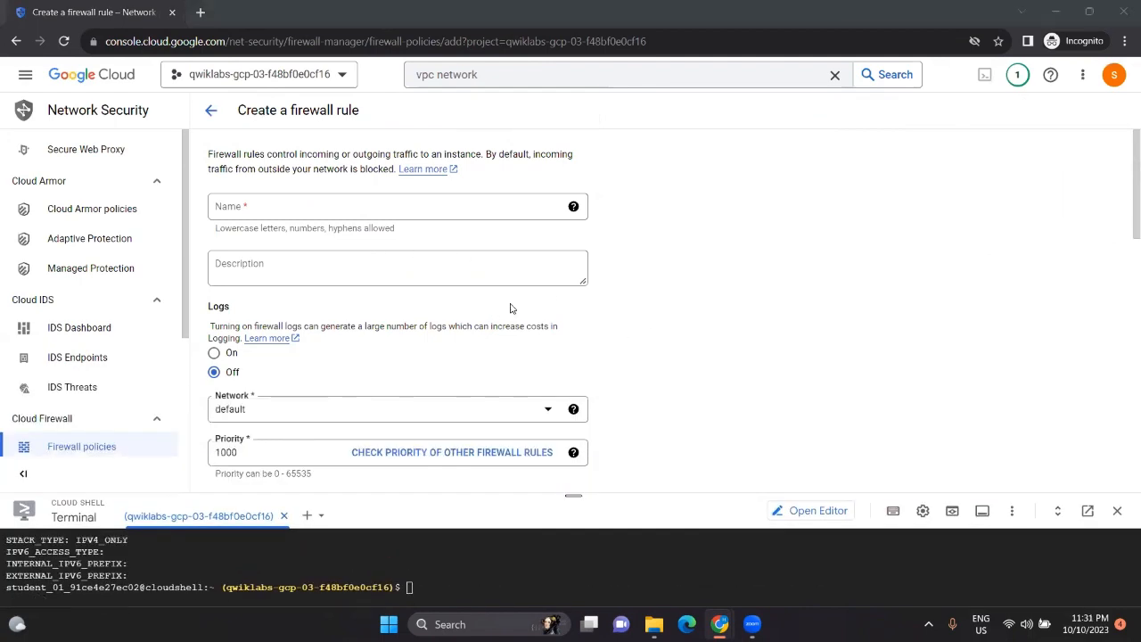
Step: Name the firewall rule managementnet-allow-icmp-ssh-rdp, copied from the lab instructions
key("alt+Tab")
scroll(705, 348, "down", 2)
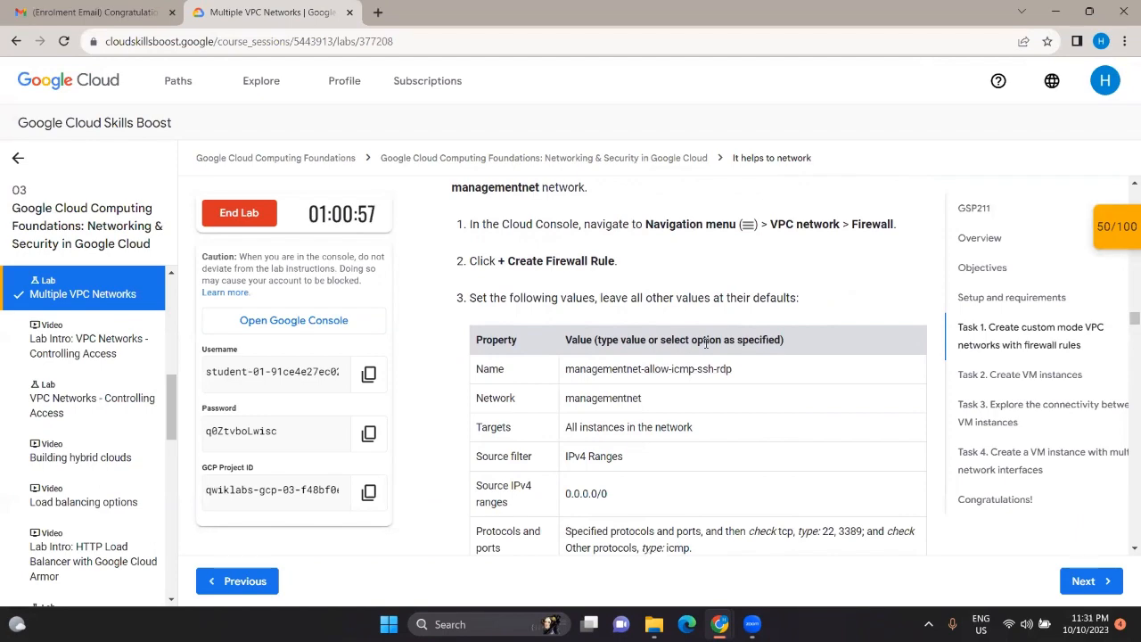
scroll(705, 344, "down", 1)
triple_click(615, 344)
key("ctrl+c")
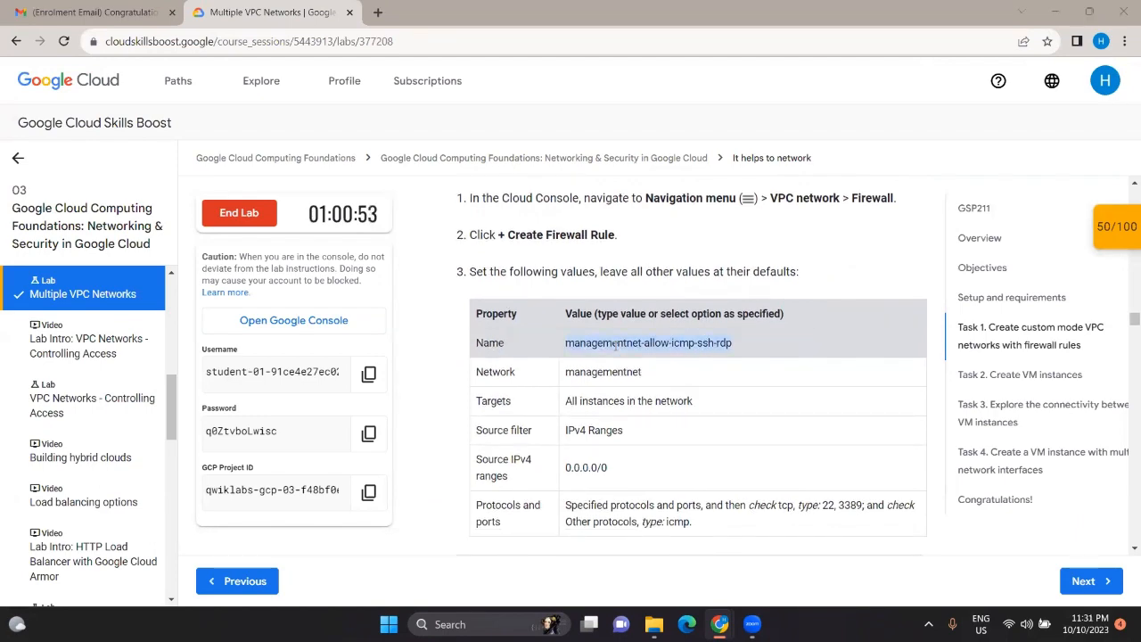
key("alt+Tab")
left_click(343, 214)
key("ctrl+v")
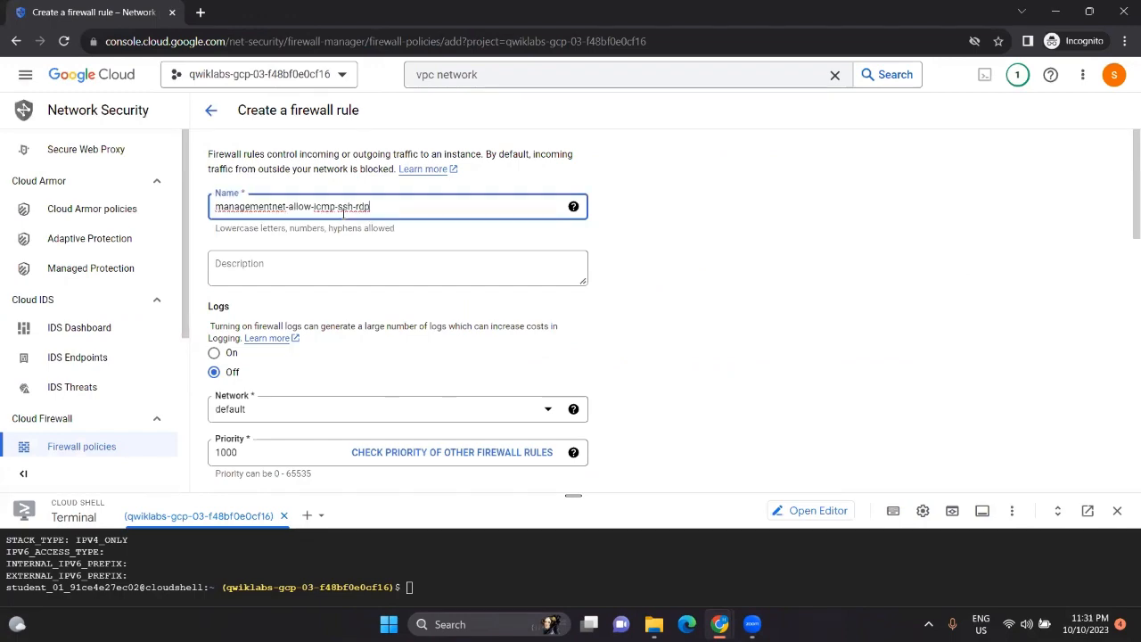
Step: Set the rule's network to managementnet
key("alt+Tab")
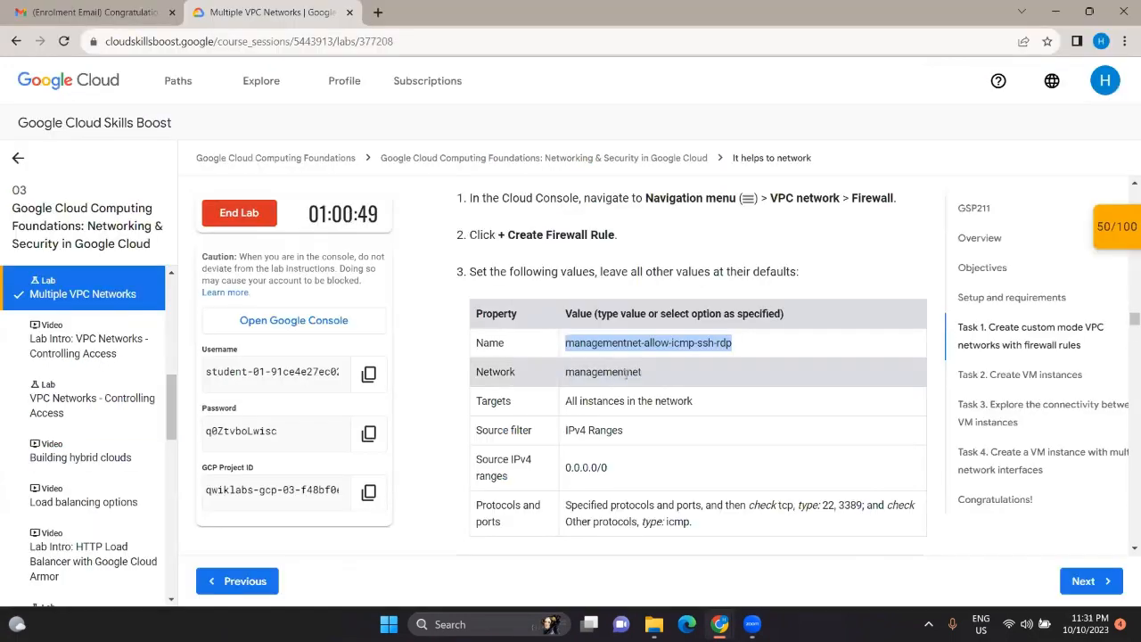
key("alt+Tab")
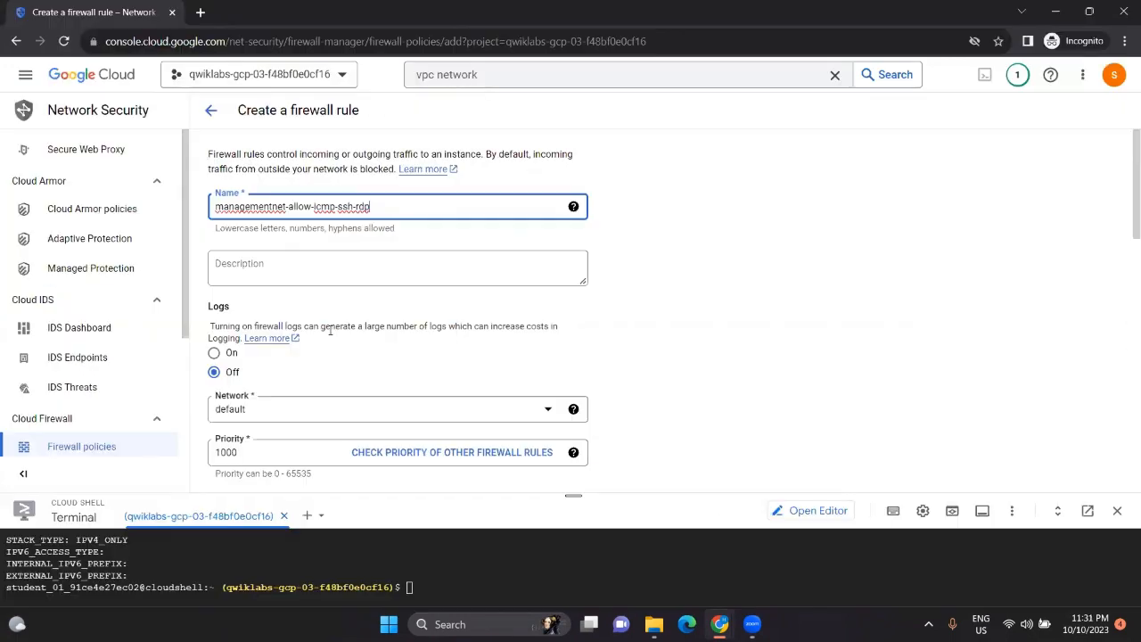
left_click(478, 405)
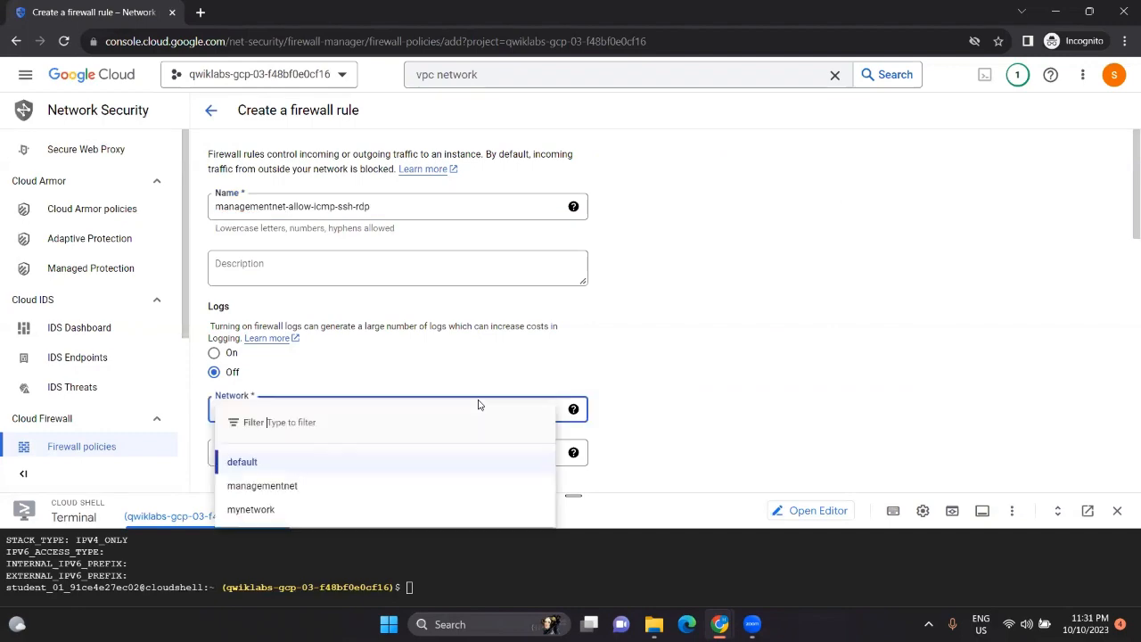
left_click(326, 484)
scroll(361, 421, "down", 2)
Step: Apply the rule to all instances in the network
key("alt+Tab")
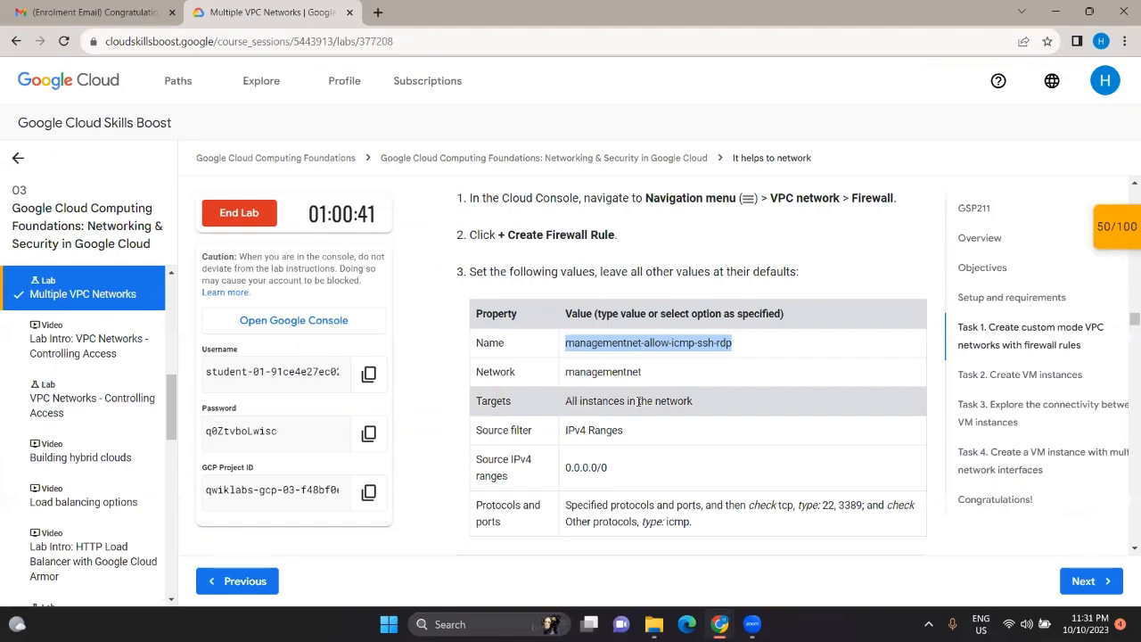
key("alt+Tab")
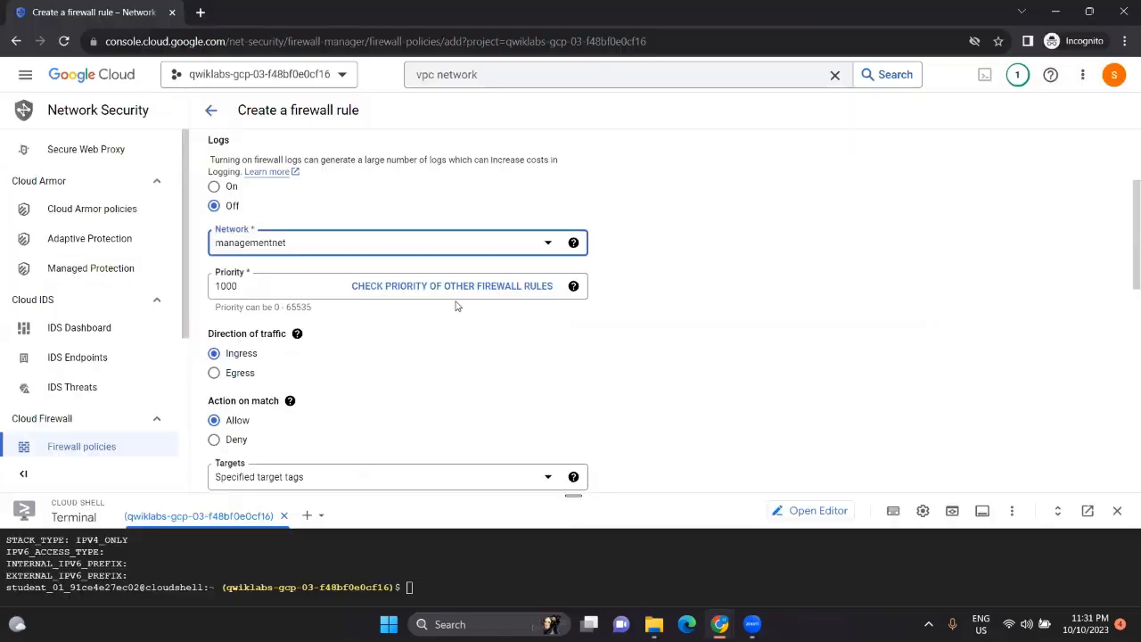
scroll(455, 305, "down", 1)
left_click(540, 404)
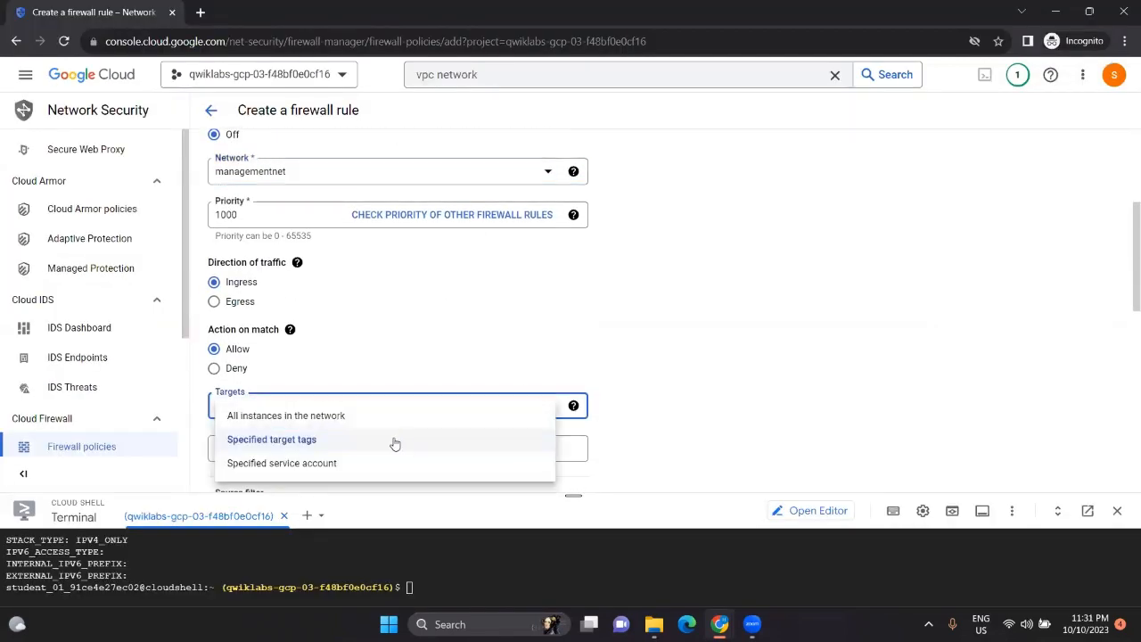
left_click(360, 419)
scroll(385, 390, "down", 1)
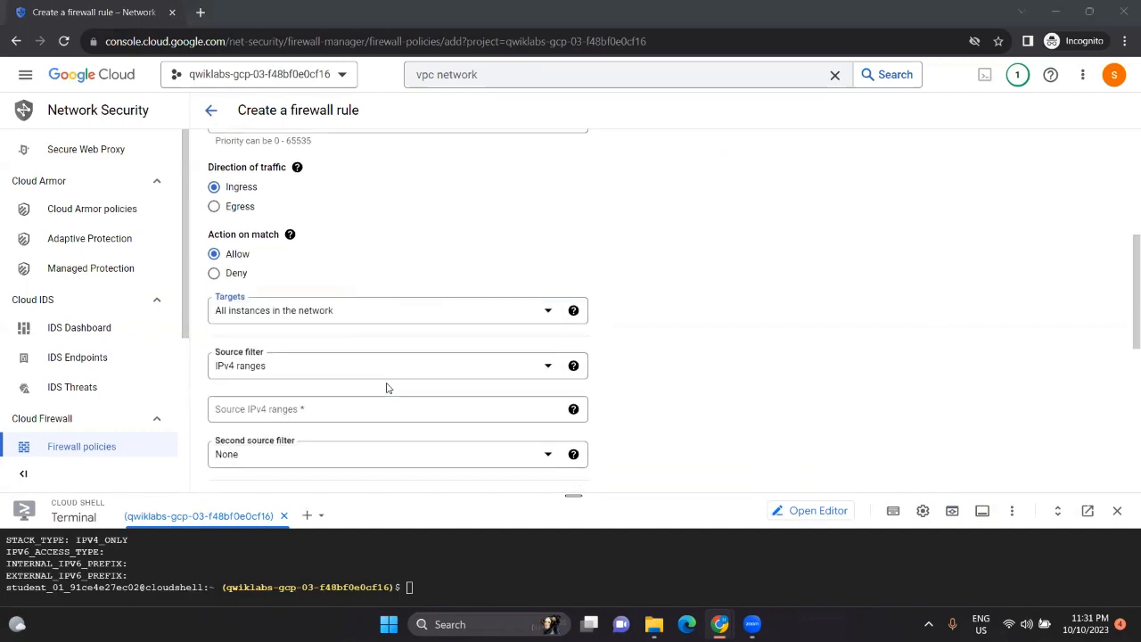
Step: Set the Source IPv4 range to 0.0.0.0/0
key("alt+Tab")
key("alt+Tab")
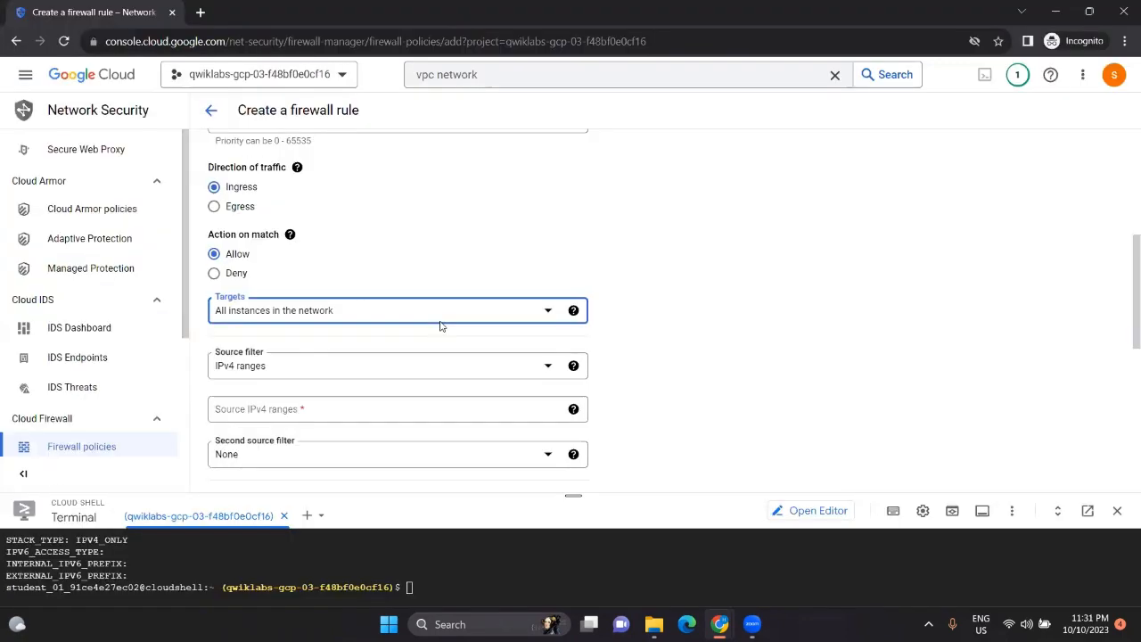
scroll(437, 325, "down", 1)
key("alt+Tab")
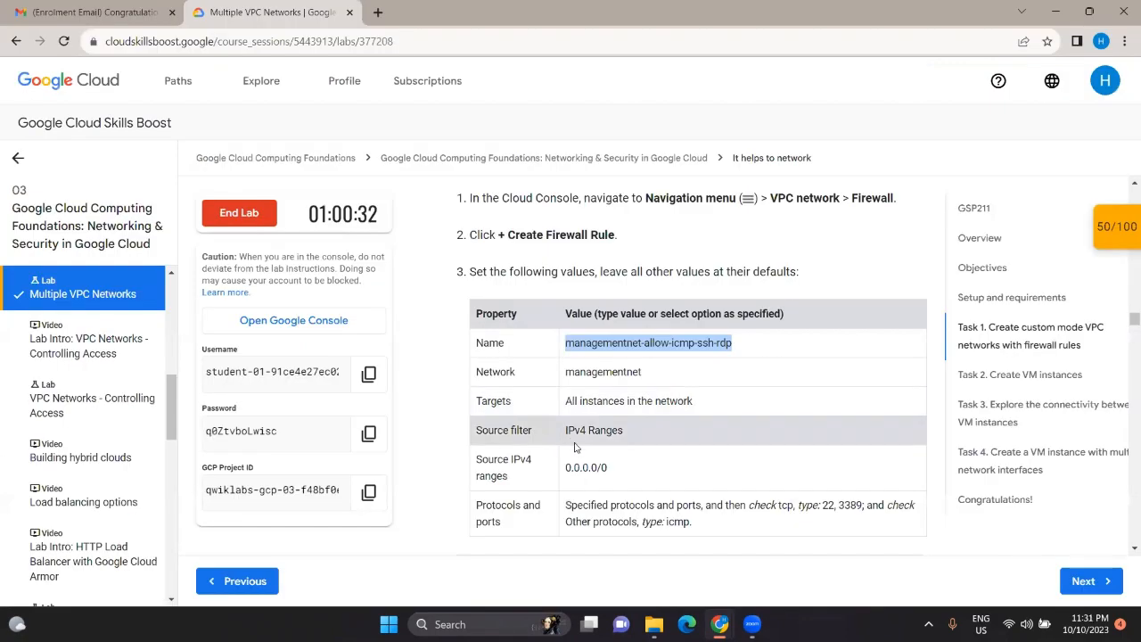
left_click(590, 467)
double_click(589, 467)
key("ctrl+c")
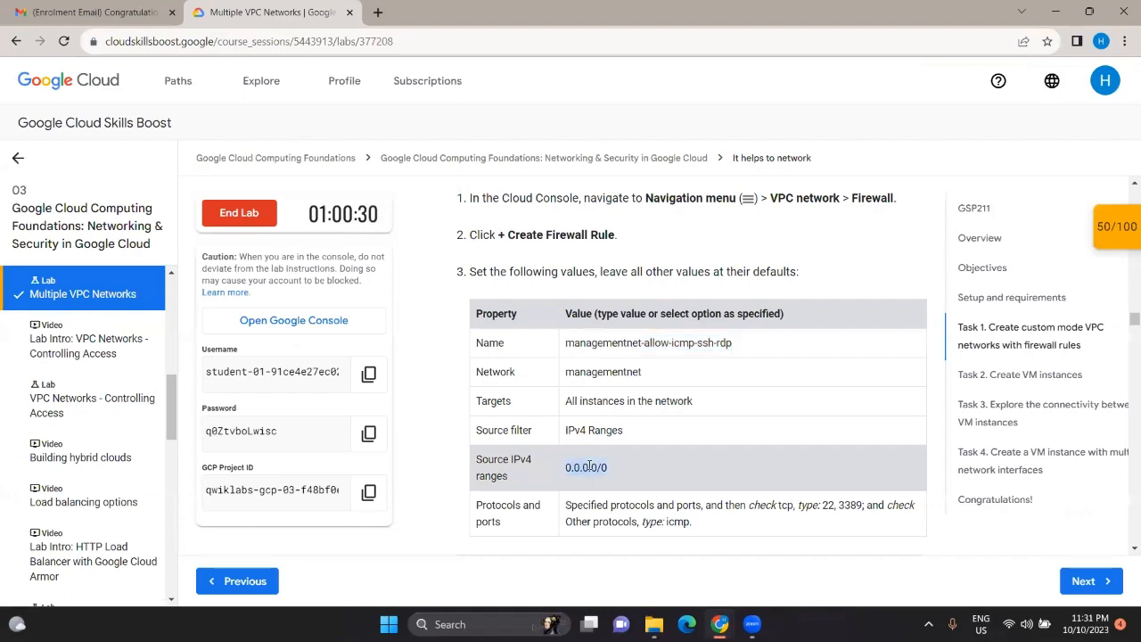
key("alt+Tab")
left_click(332, 358)
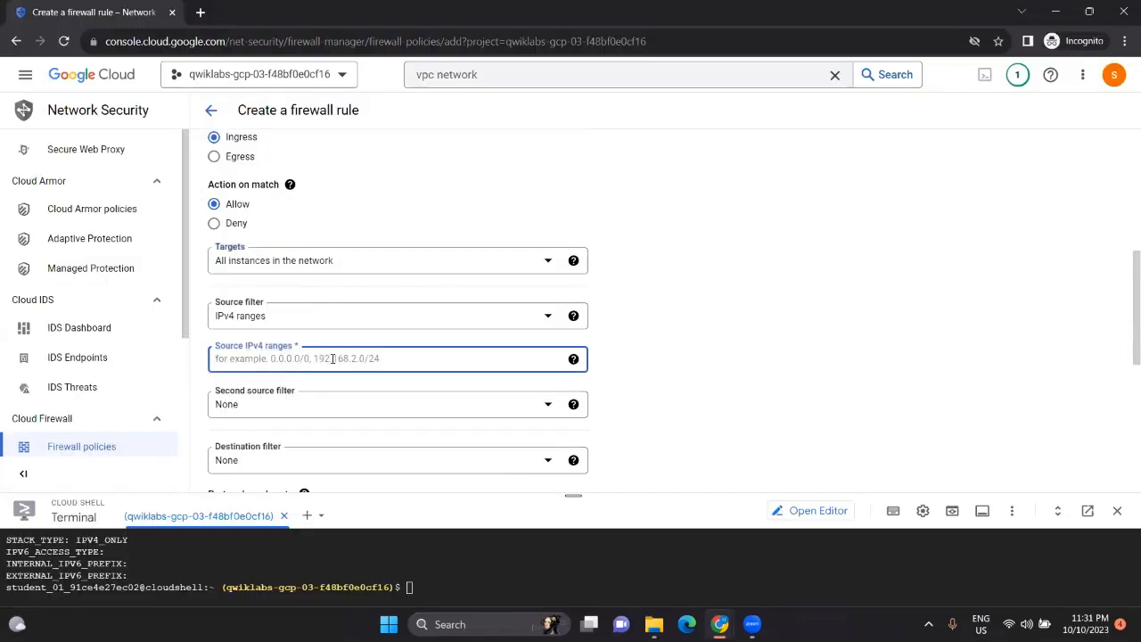
key("ctrl+v")
Step: Enable the TCP and Other protocol checkboxes
key("alt+Tab")
scroll(553, 413, "down", 1)
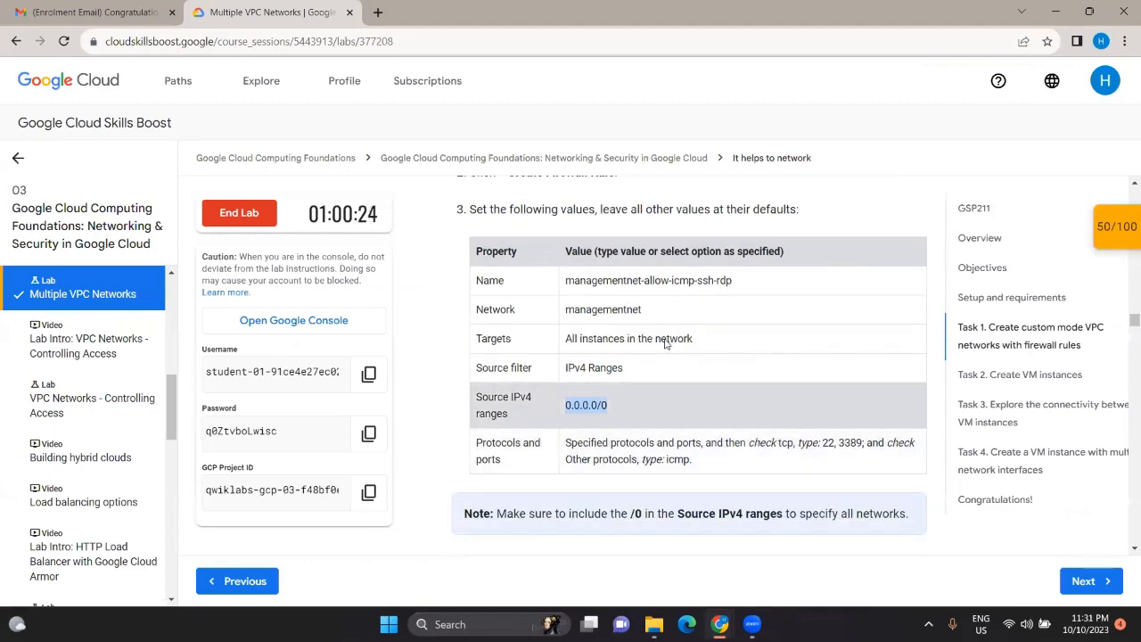
key("alt+Tab")
scroll(319, 291, "down", 4)
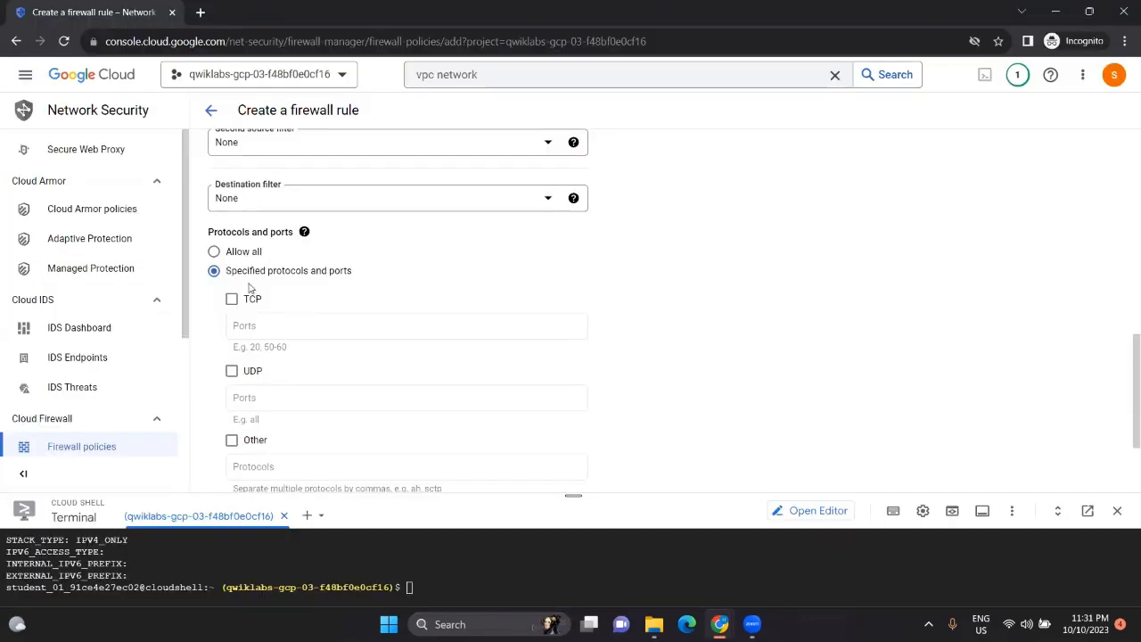
left_click(234, 300)
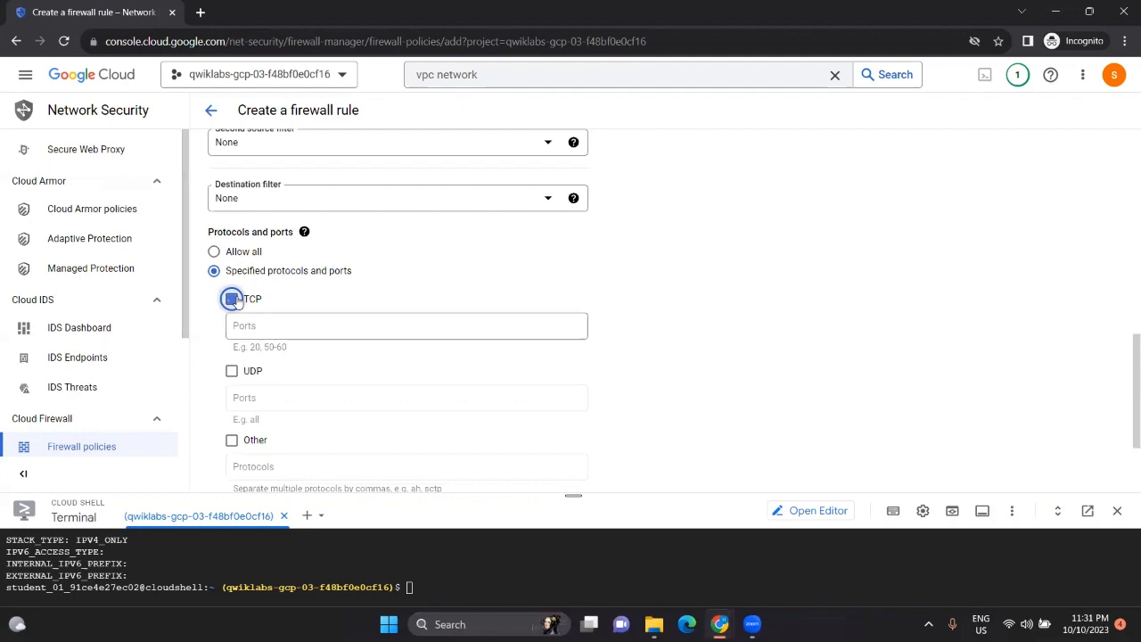
left_click(232, 438)
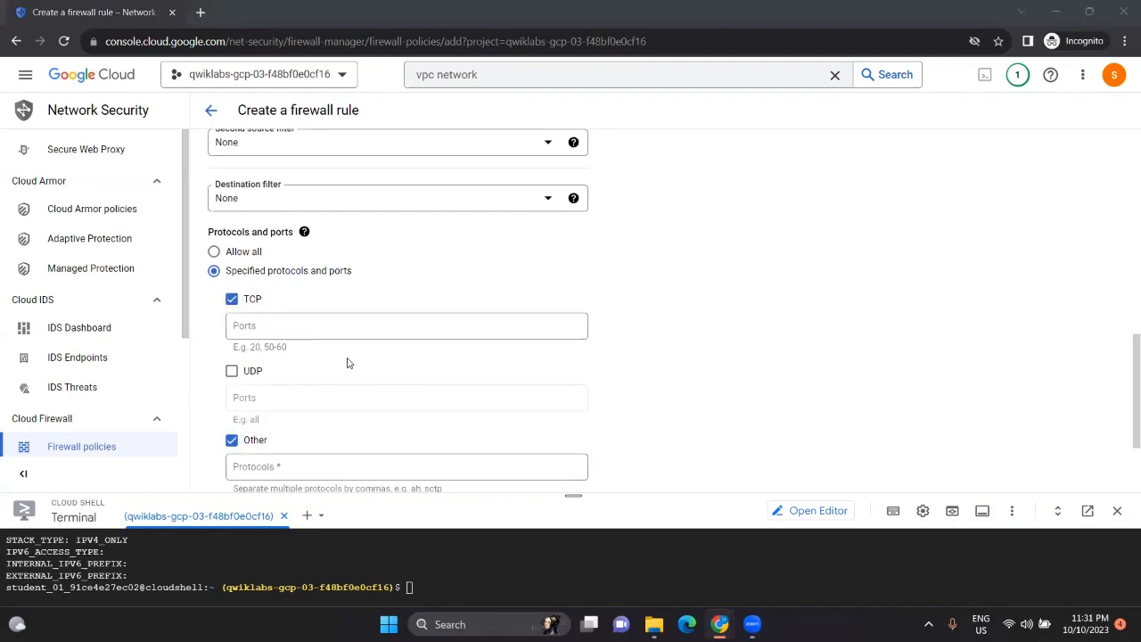
Step: Enter TCP ports 22,3389, replacing a wrongly pasted address range
key("alt+Tab")
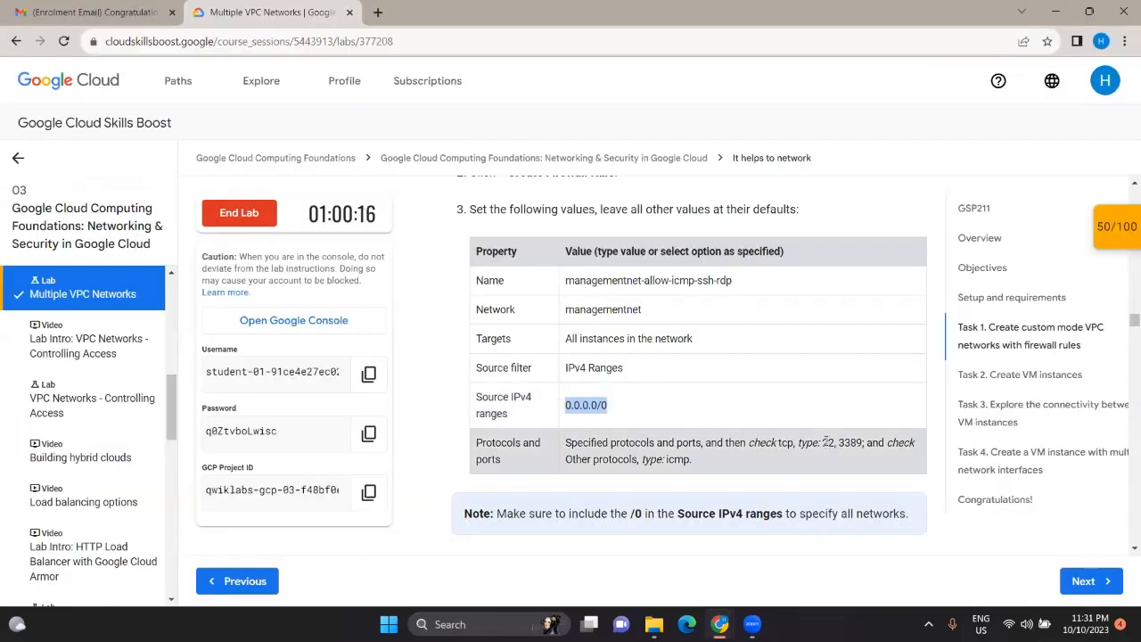
left_click_drag(838, 442, 858, 442)
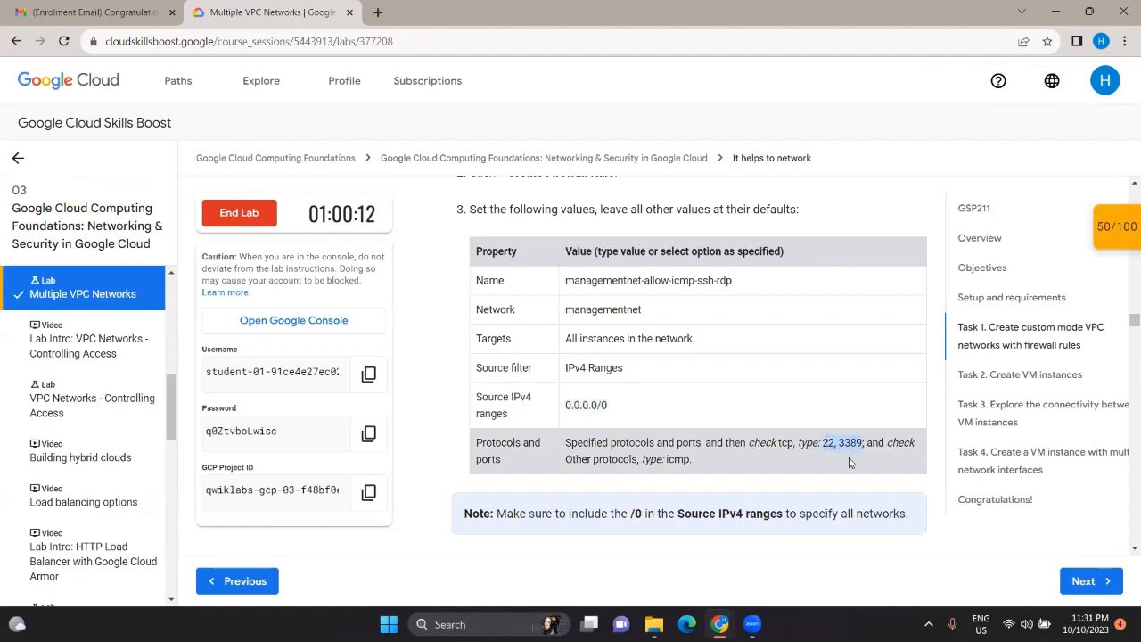
key("alt+Tab")
left_click(287, 325)
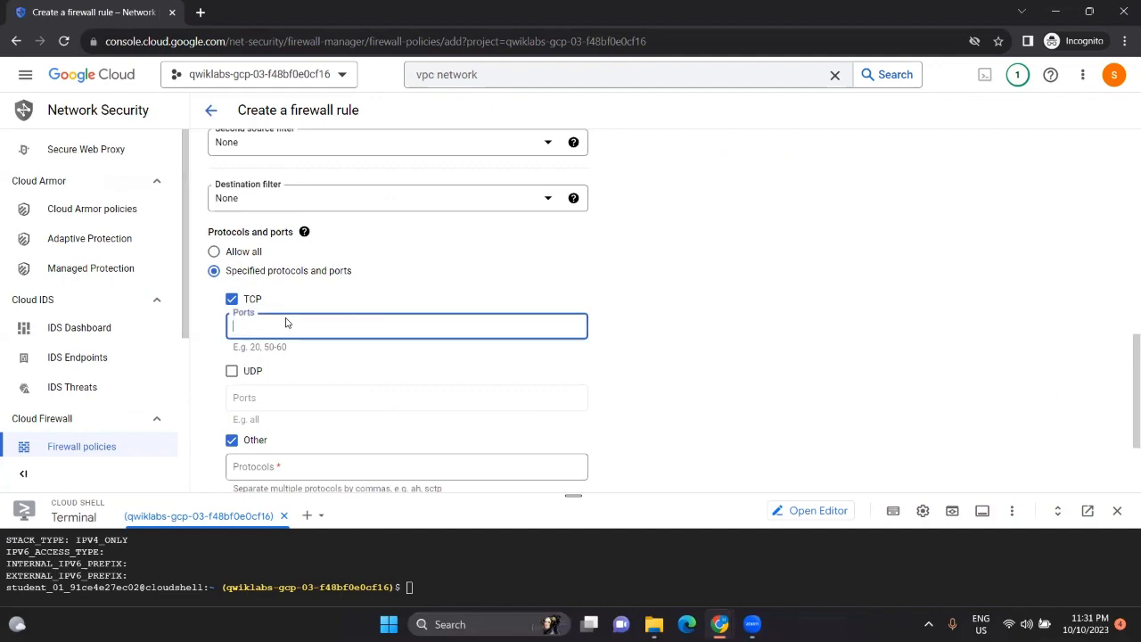
key("ctrl+v")
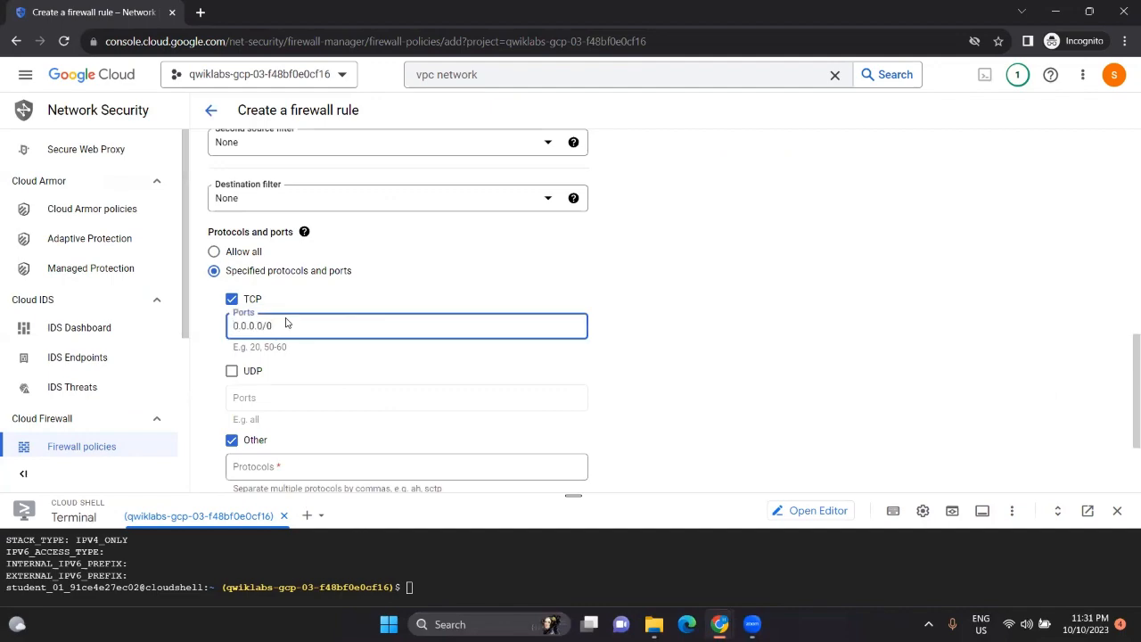
key("ctrl+a")
key("BackSpace")
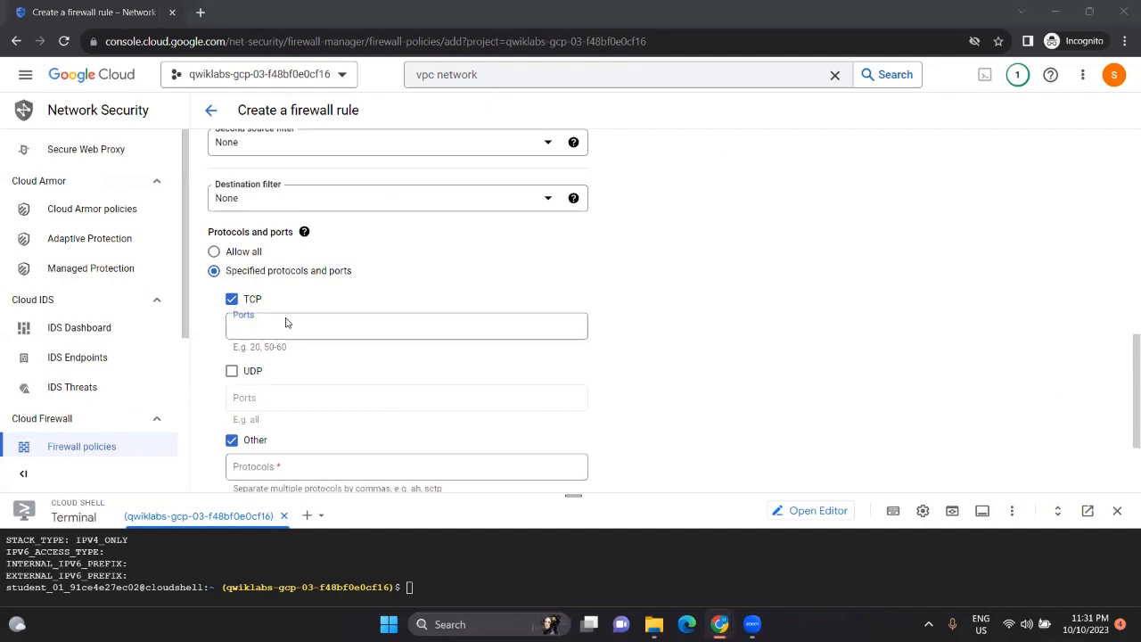
key("alt+Tab")
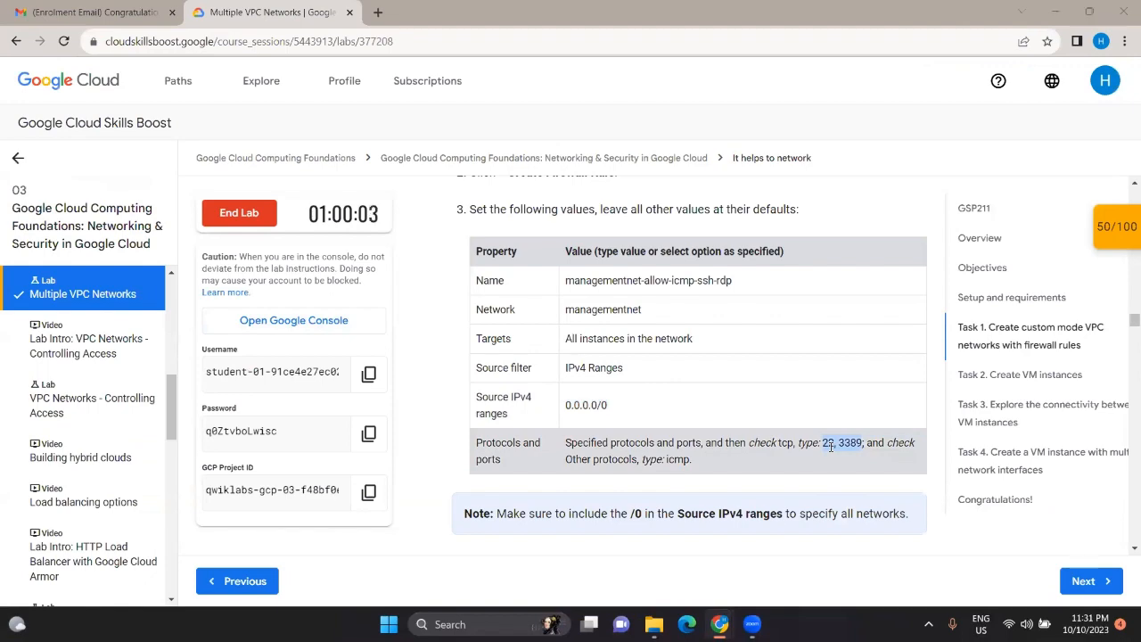
key("alt+Tab")
type("22,3389")
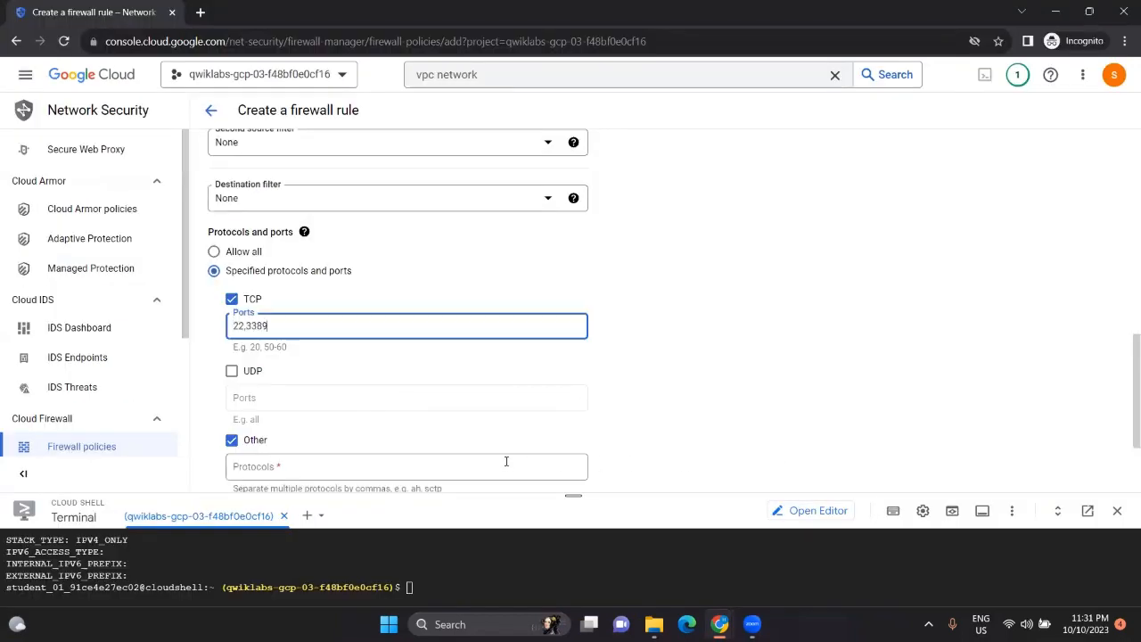
Step: Enter icmp as the other protocol
left_click(506, 461)
key("alt+Tab")
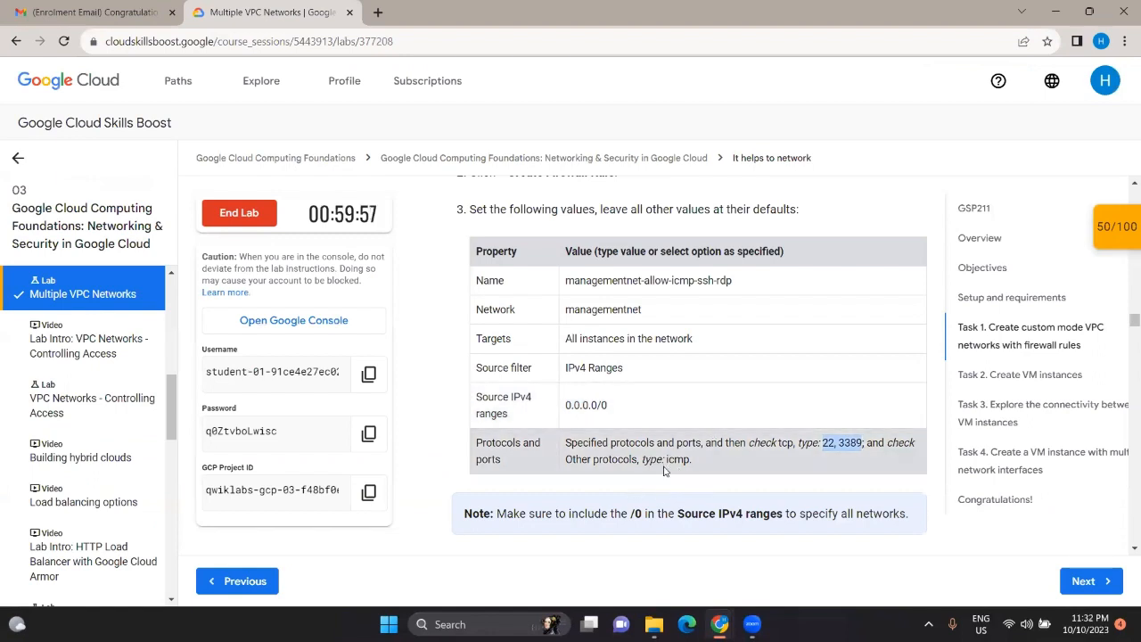
key("alt+Tab")
type("i")
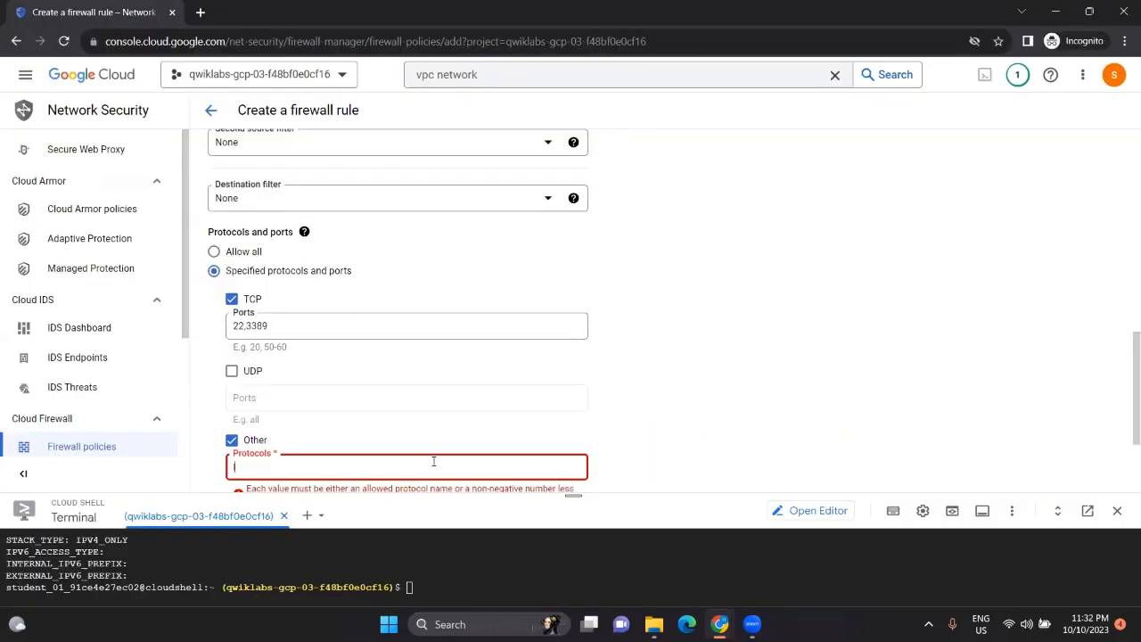
type("cmp")
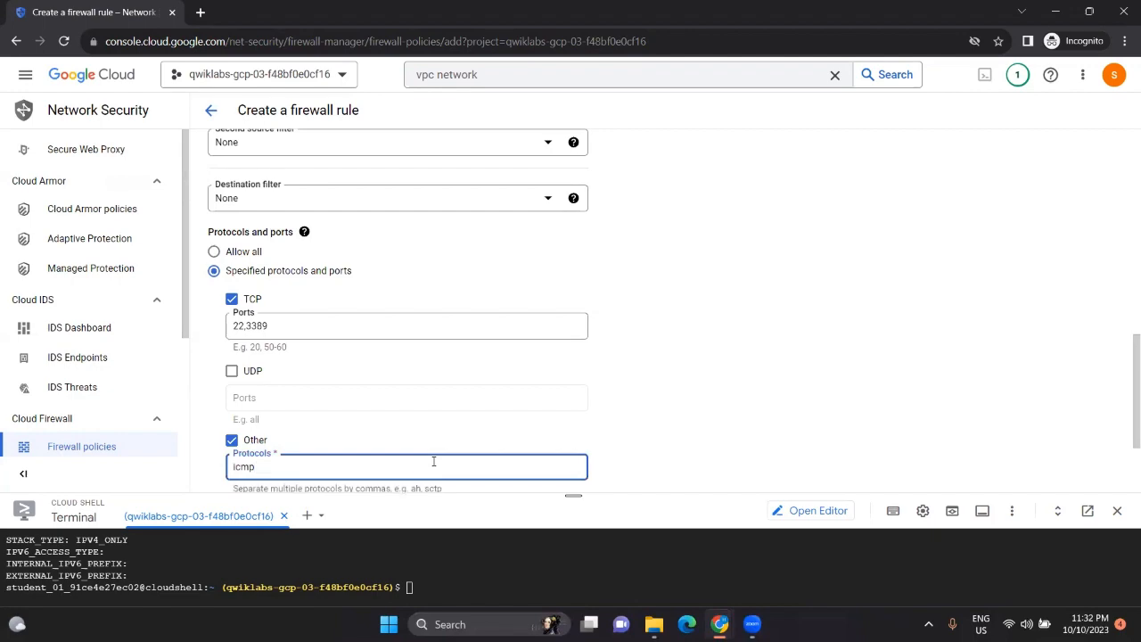
scroll(433, 461, "down", 2)
key("alt+Tab")
scroll(539, 334, "down", 5)
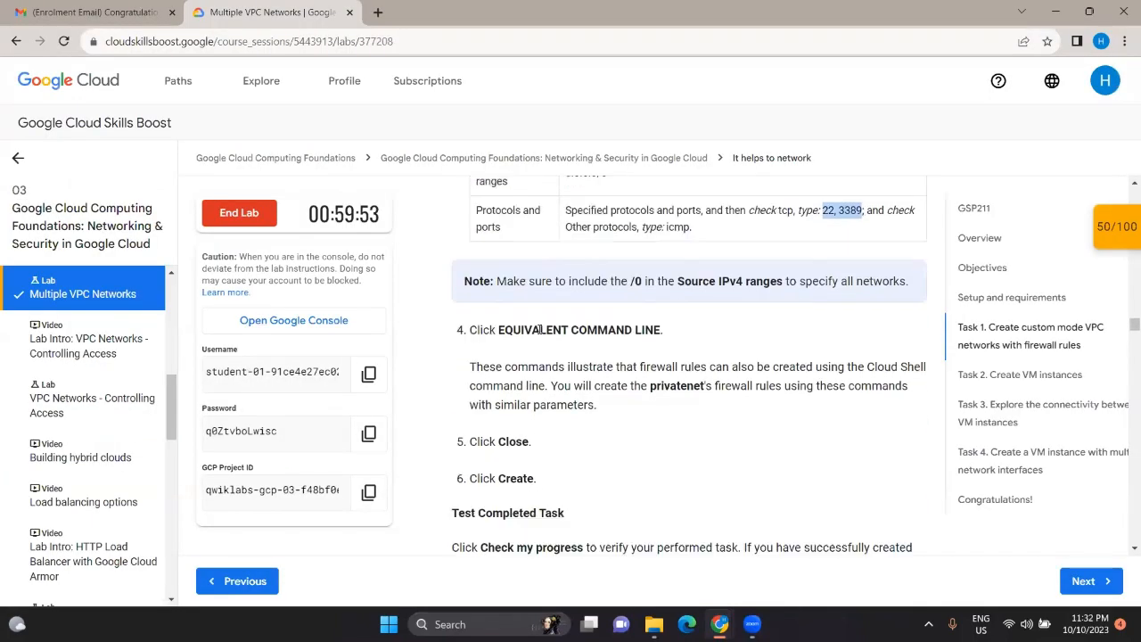
key("alt+Tab")
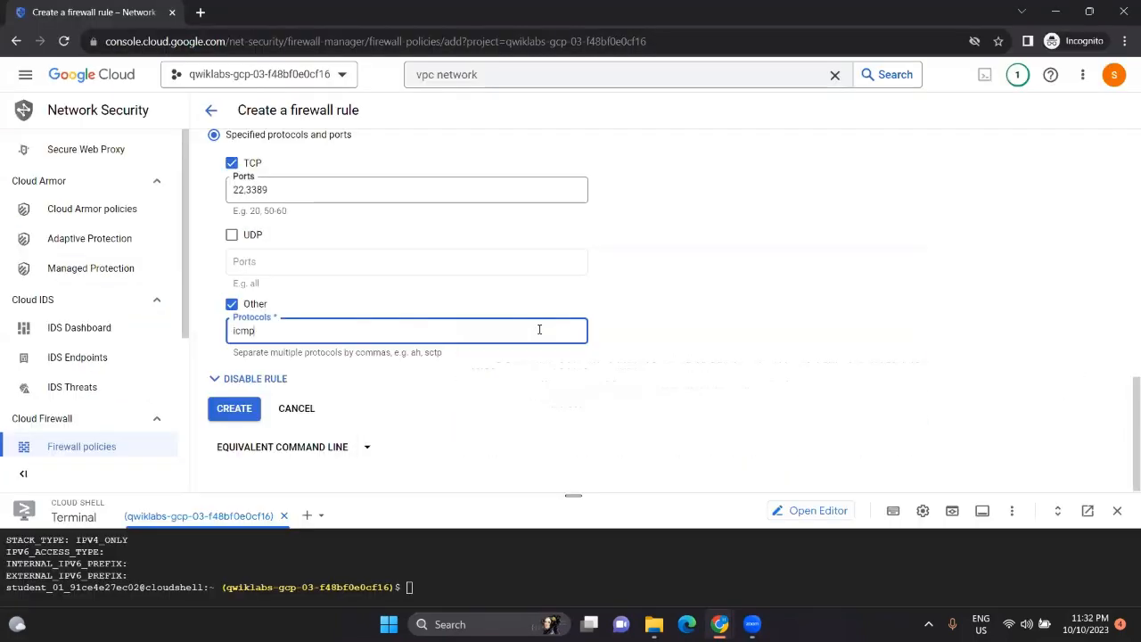
Step: Create the managementnet-allow-icmp-ssh-rdp firewall rule and dismiss the success notice
left_click(236, 407)
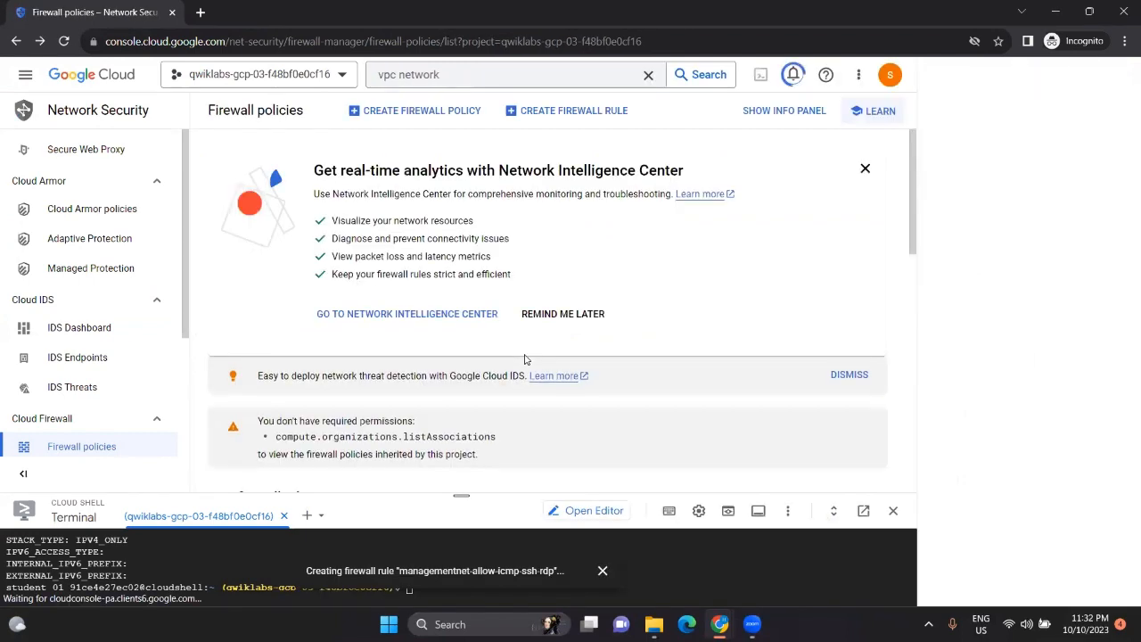
scroll(524, 360, "down", 5)
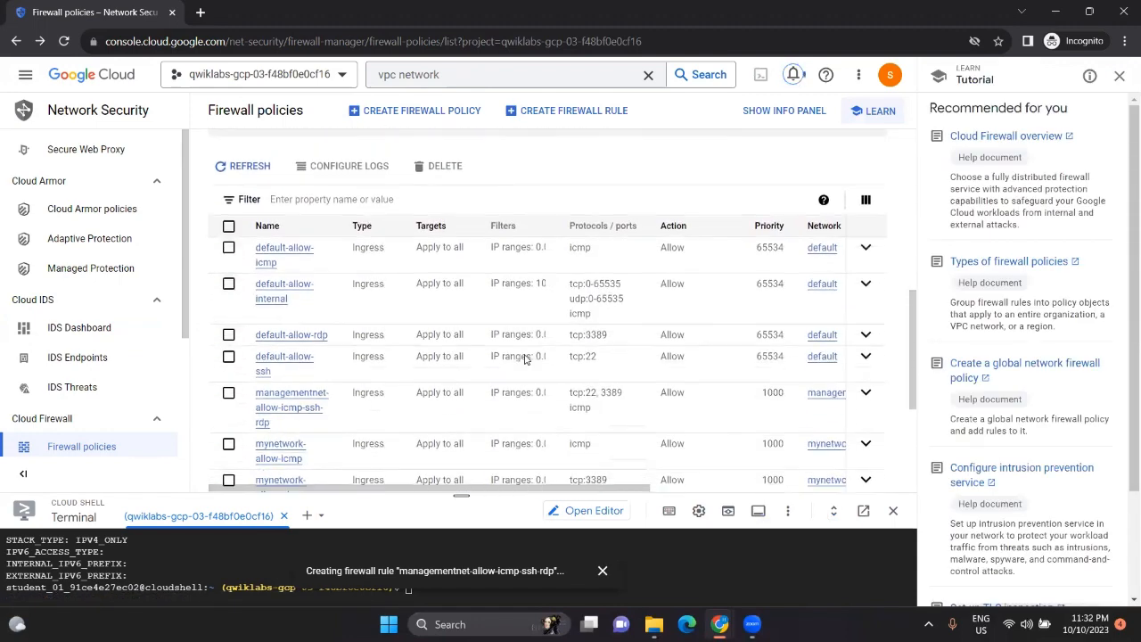
scroll(524, 359, "up", 5)
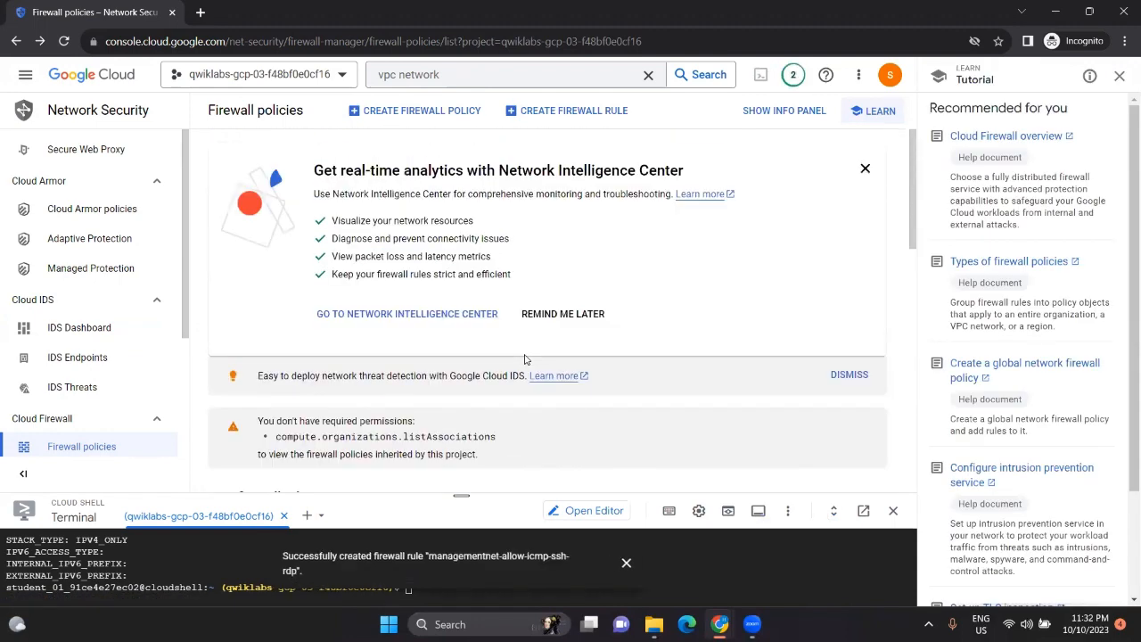
left_click(625, 562)
Step: Run the lab's progress check for the managementnet firewall rules task
key("alt+Tab")
scroll(601, 419, "down", 2)
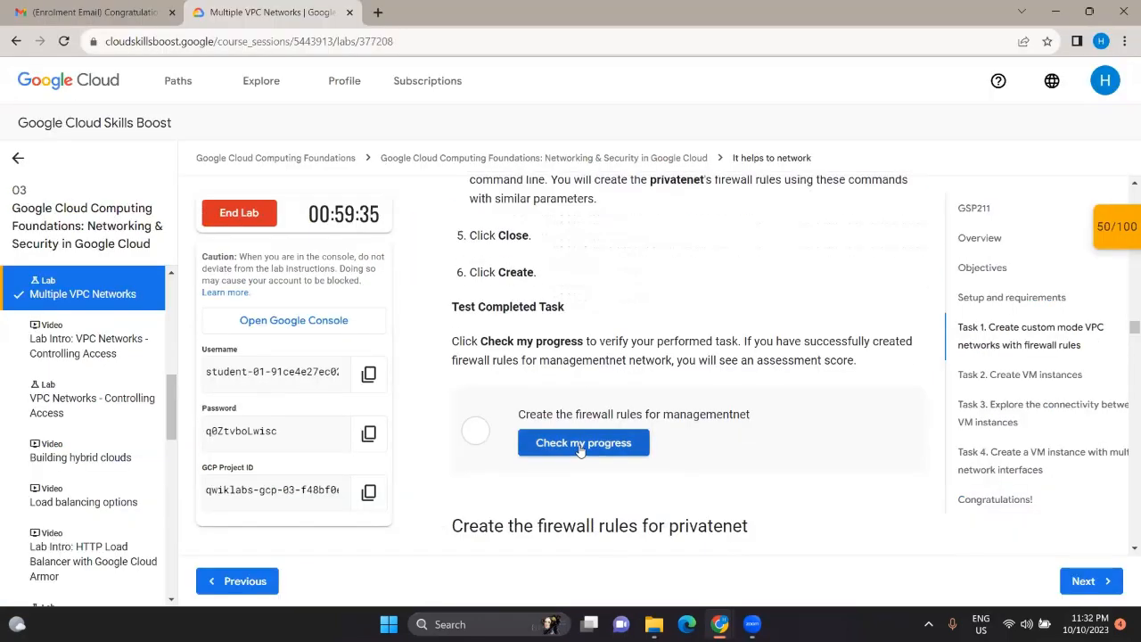
left_click(582, 444)
scroll(581, 445, "down", 2)
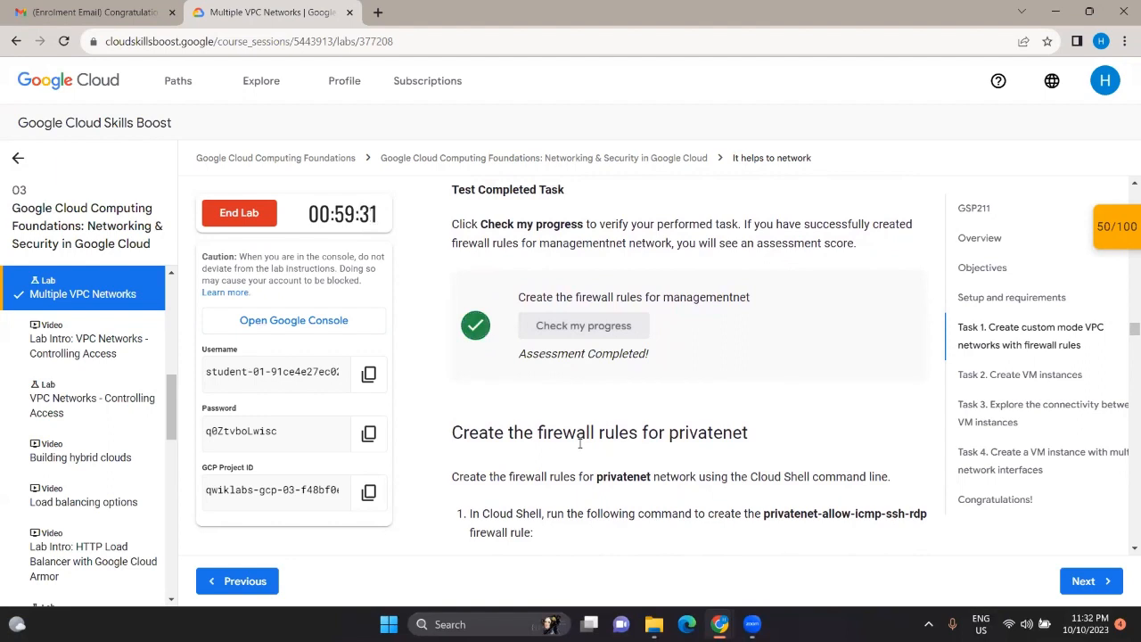
scroll(579, 443, "down", 3)
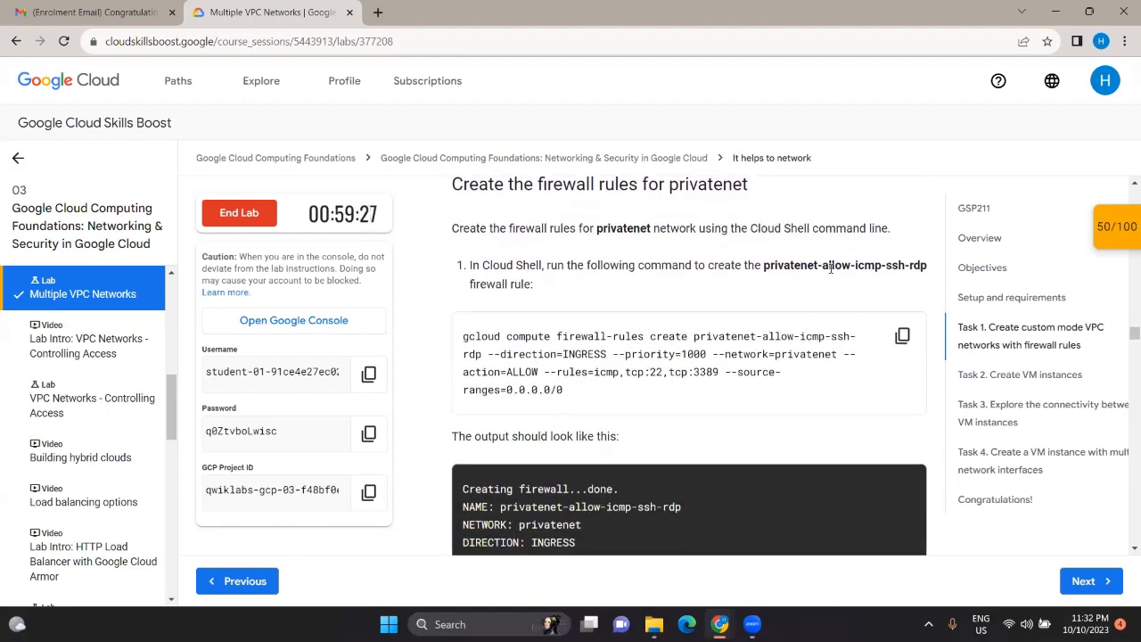
Step: Run the lab's gcloud command in Cloud Shell to create privatenet-allow-icmp-ssh-rdp (icmp, tcp:22, tcp:3389)
left_click(900, 335)
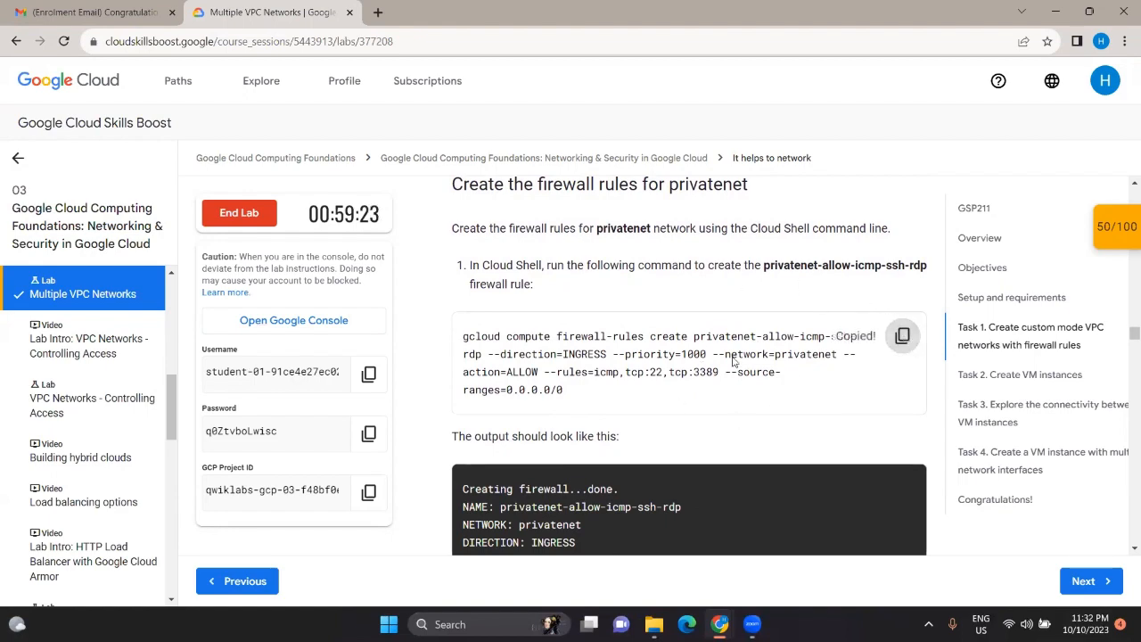
key("alt+Tab")
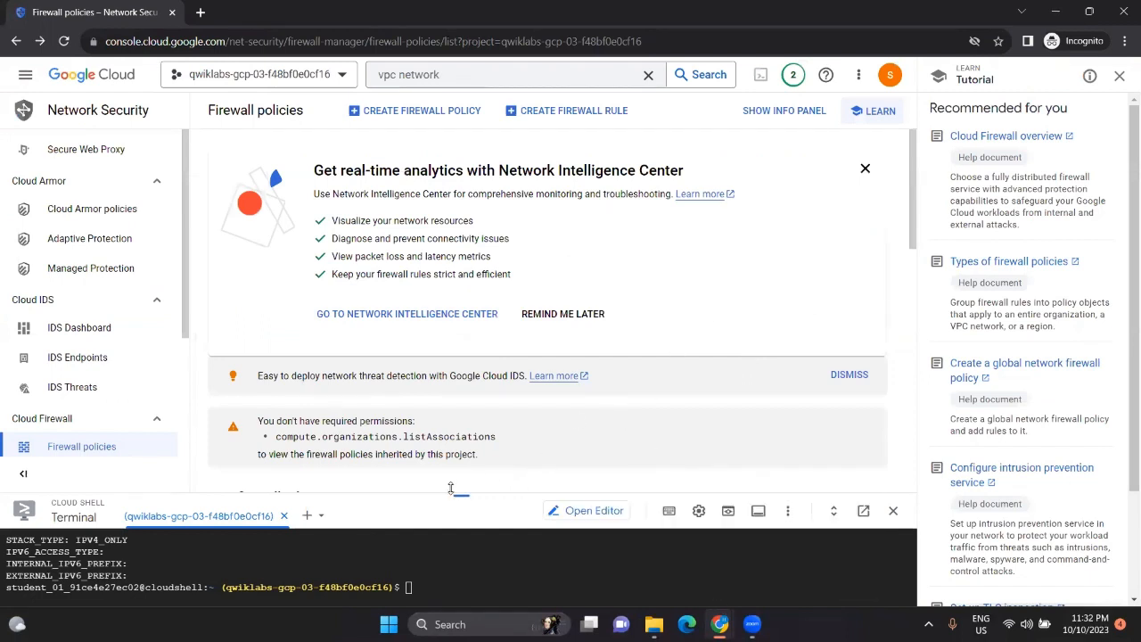
left_click_drag(459, 492, 460, 352)
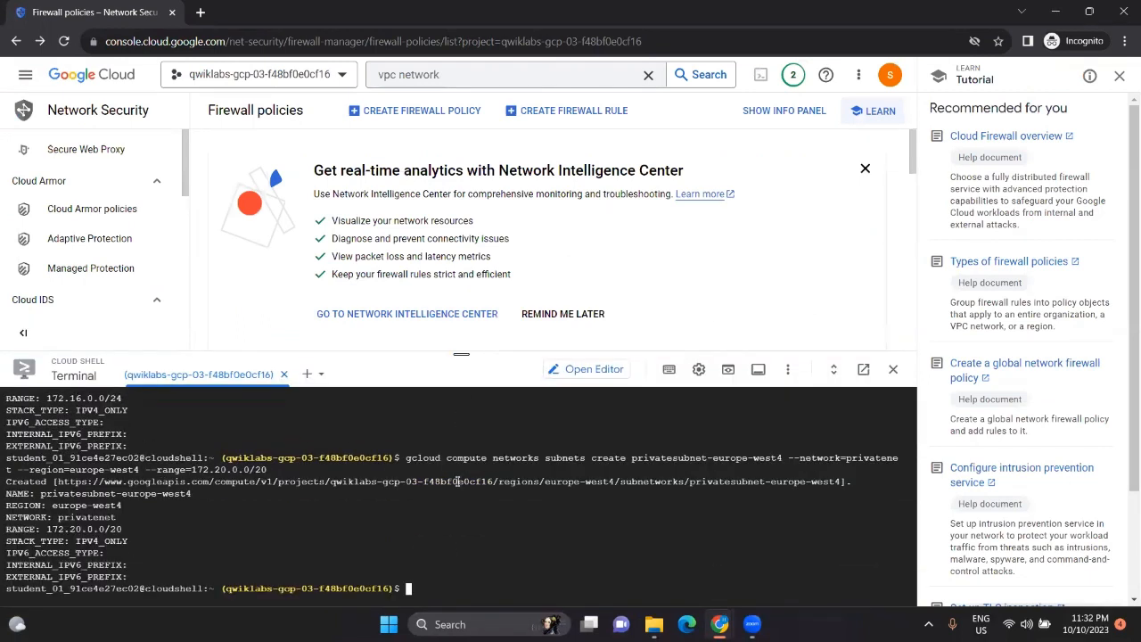
key("ctrl+v")
key("Return")
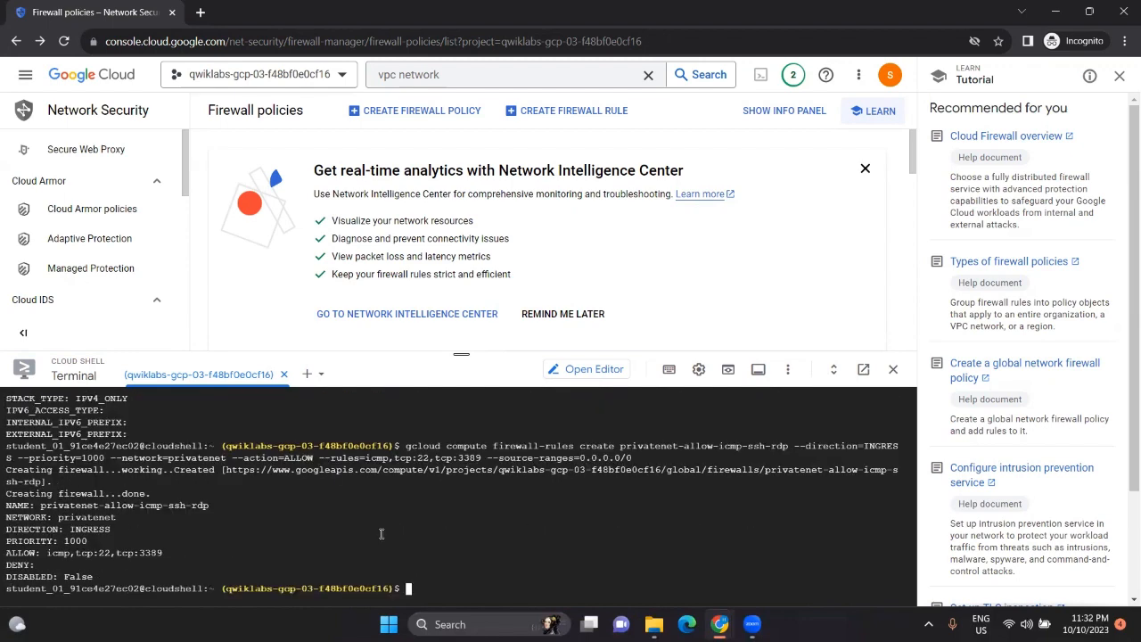
key("alt+Tab")
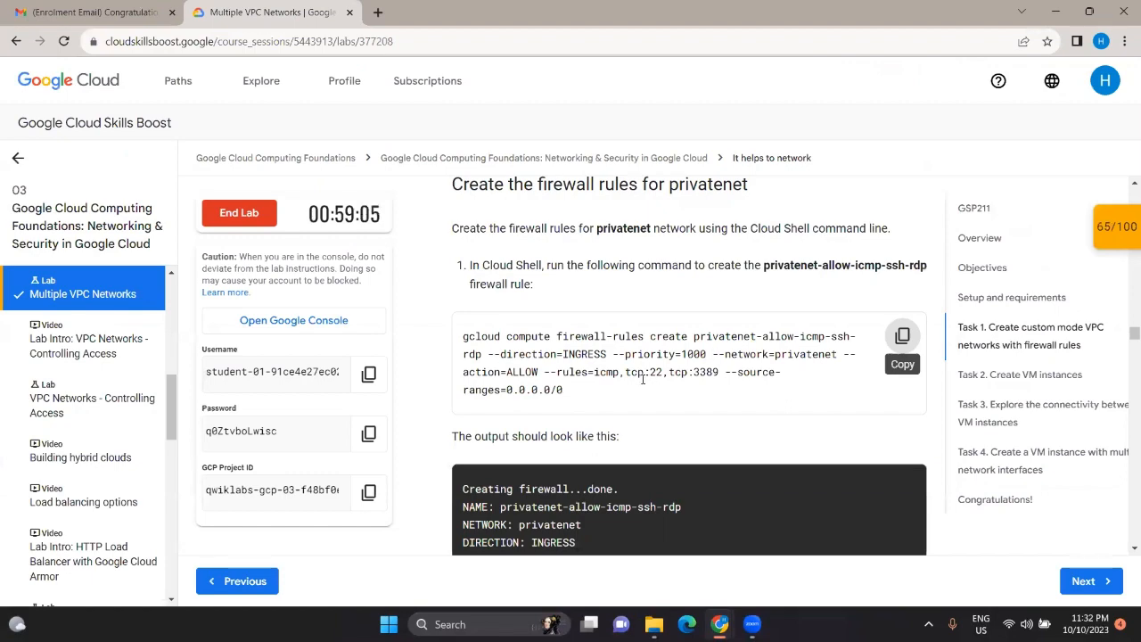
Step: Verify the privatenet firewall rules task, reaching 80/100, and move on to Task 2
scroll(642, 379, "down", 1)
scroll(642, 380, "down", 2)
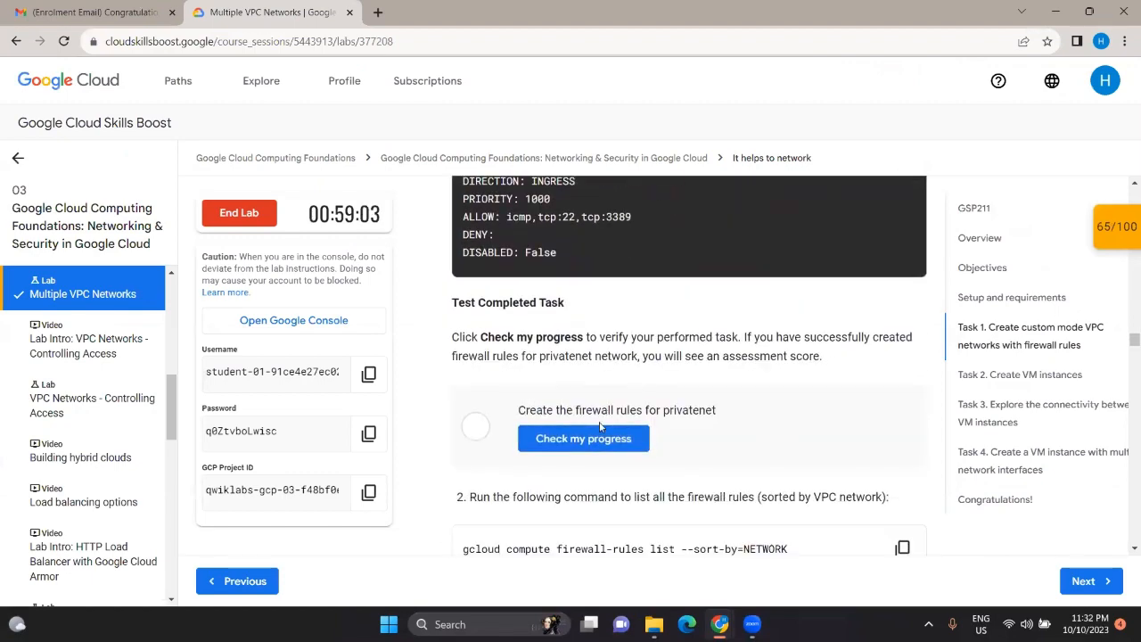
left_click(588, 437)
scroll(674, 376, "down", 1)
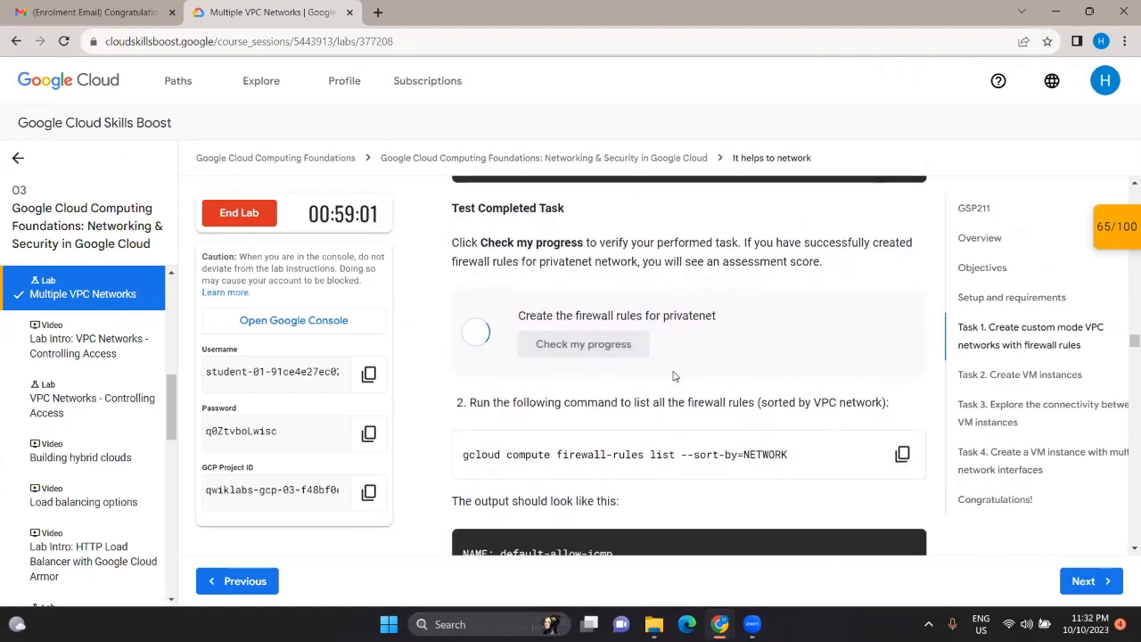
scroll(674, 376, "down", 2)
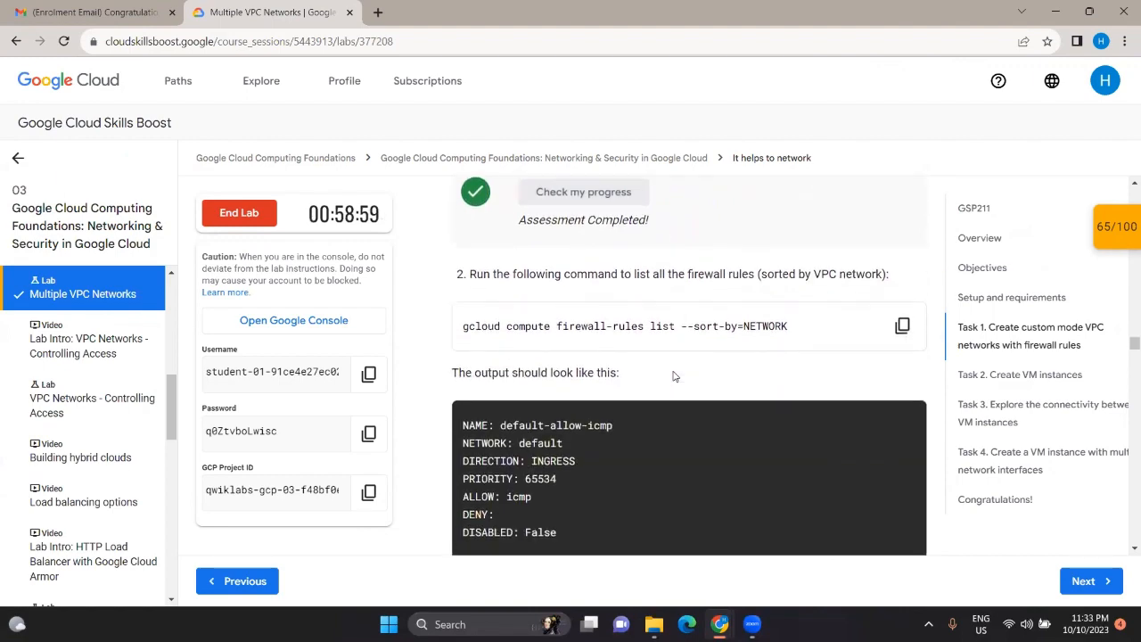
scroll(609, 384, "down", 5)
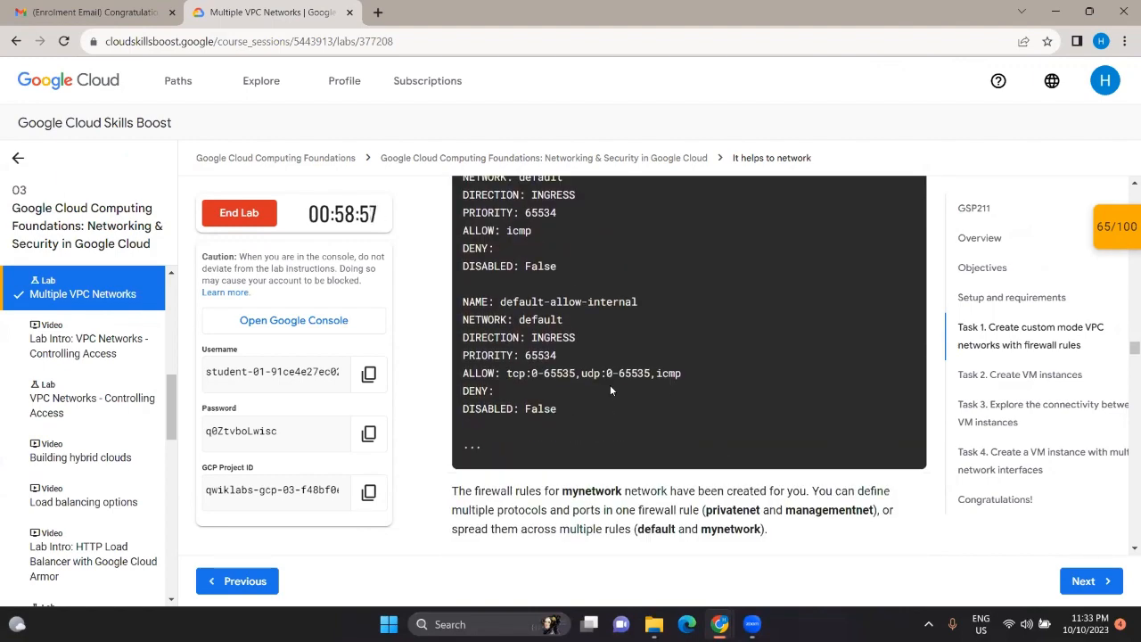
scroll(610, 385, "down", 5)
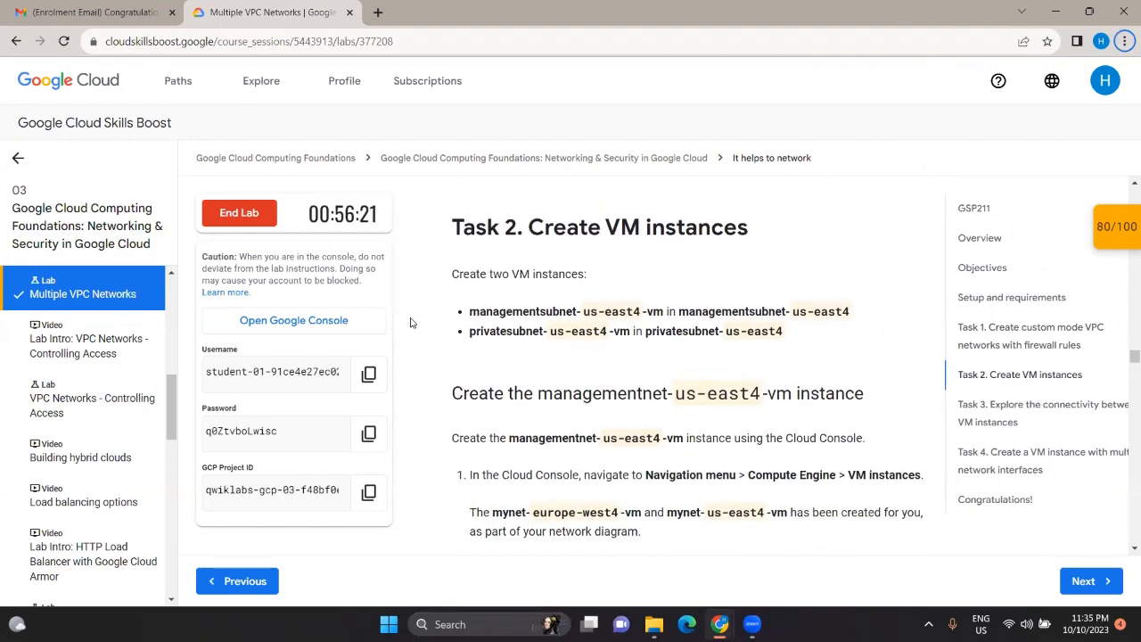
key("alt+Tab")
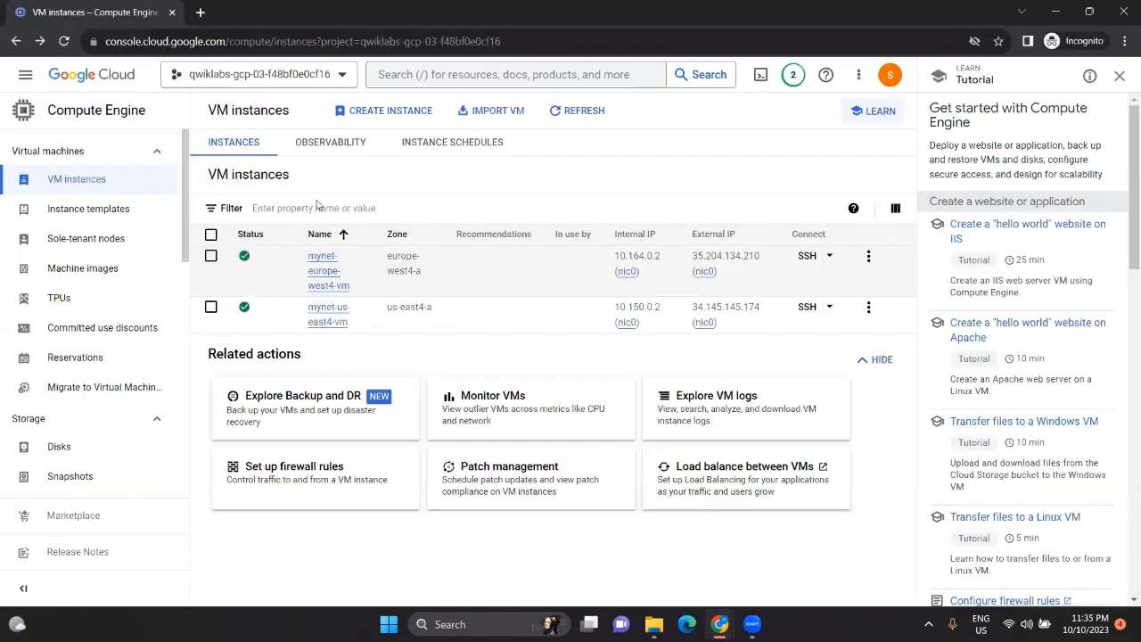
Step: Start a new VM instance named managementnet-us-east4-vm
left_click(385, 113)
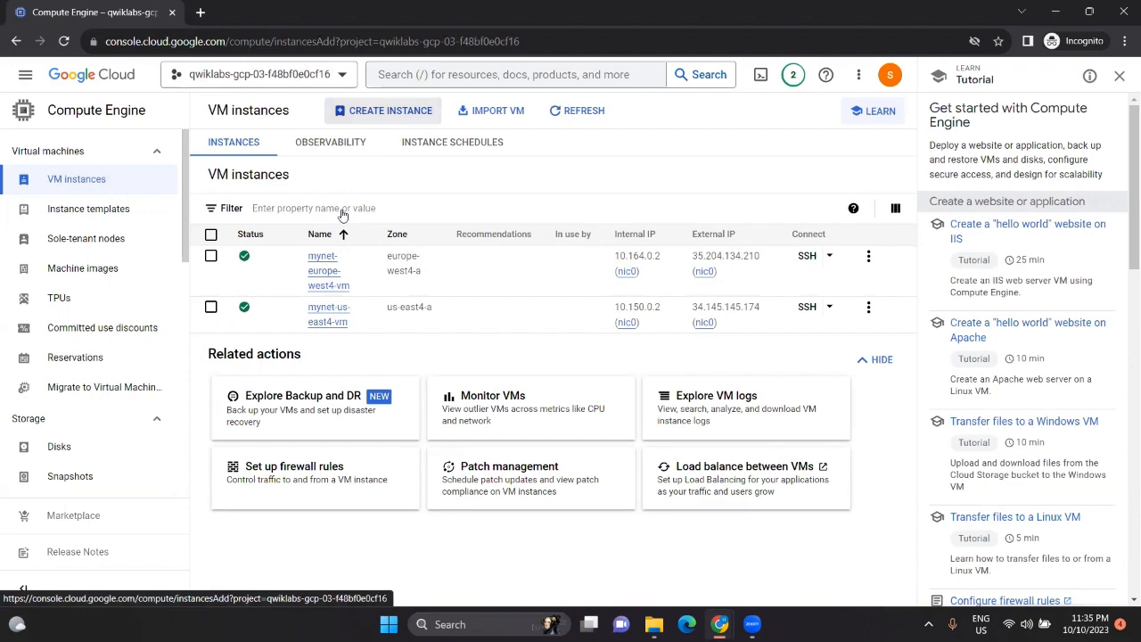
left_click(374, 164)
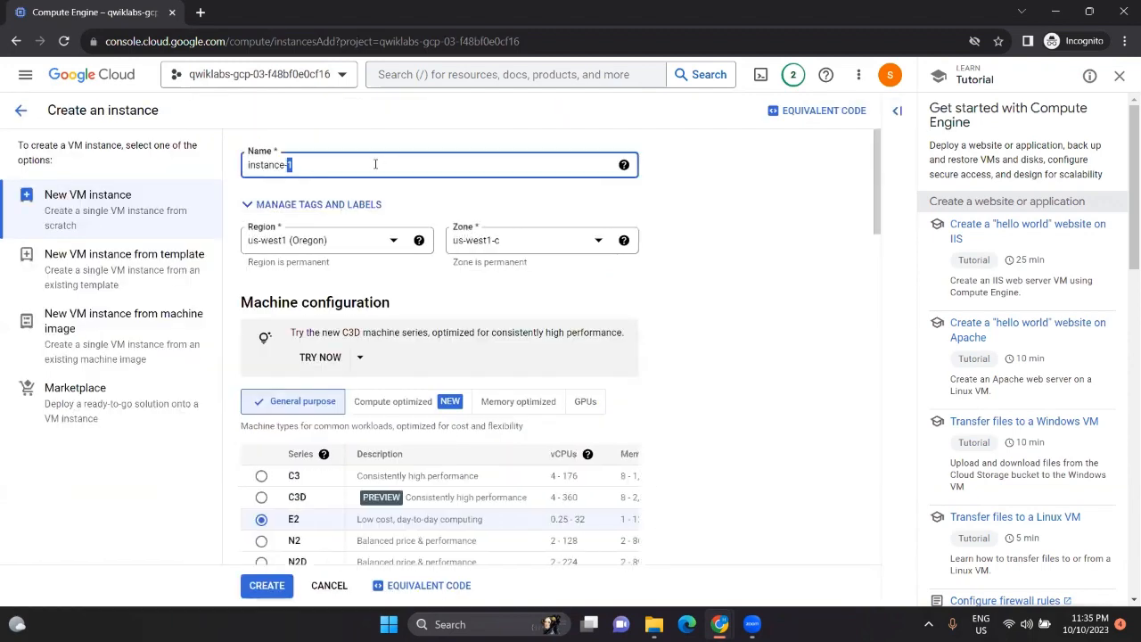
key("alt+Tab")
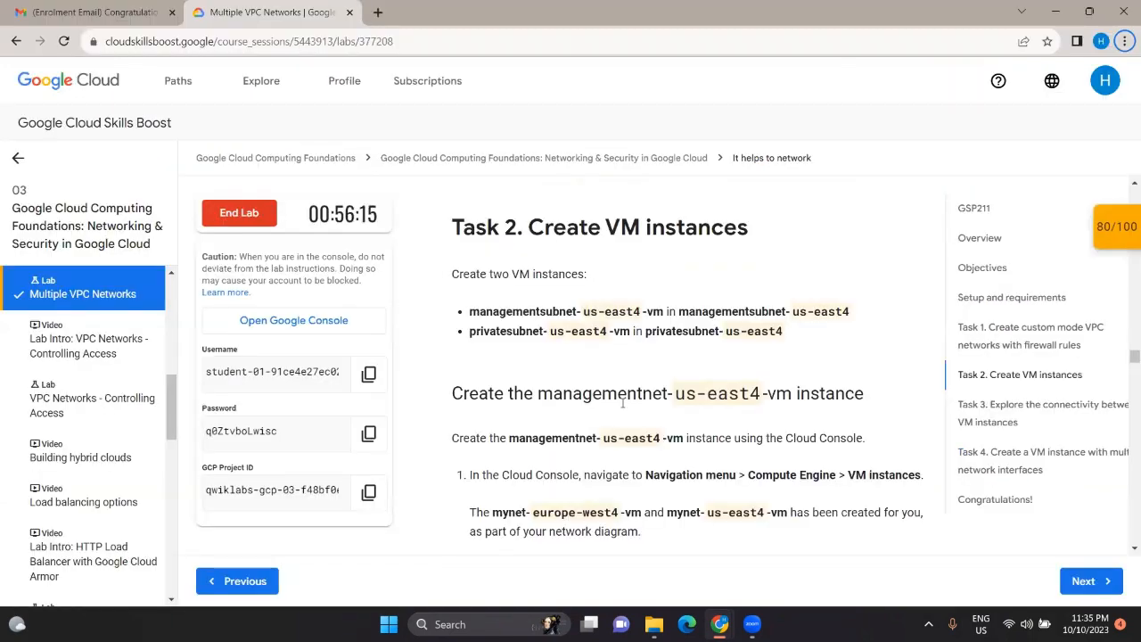
scroll(628, 383, "down", 4)
triple_click(642, 354)
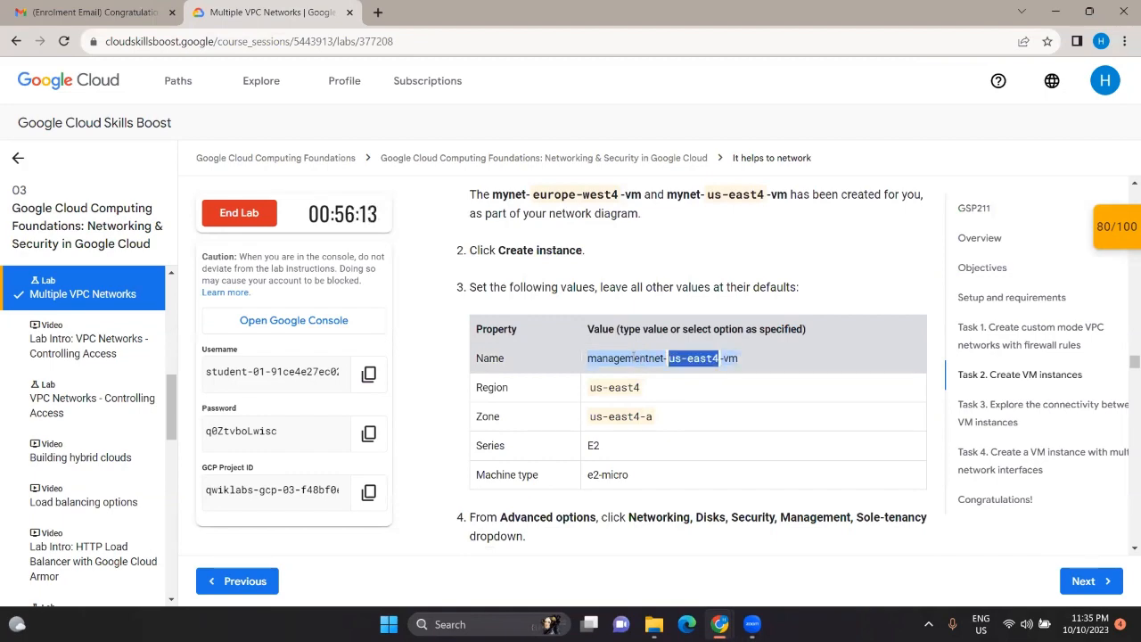
key("alt+Tab")
triple_click(298, 167)
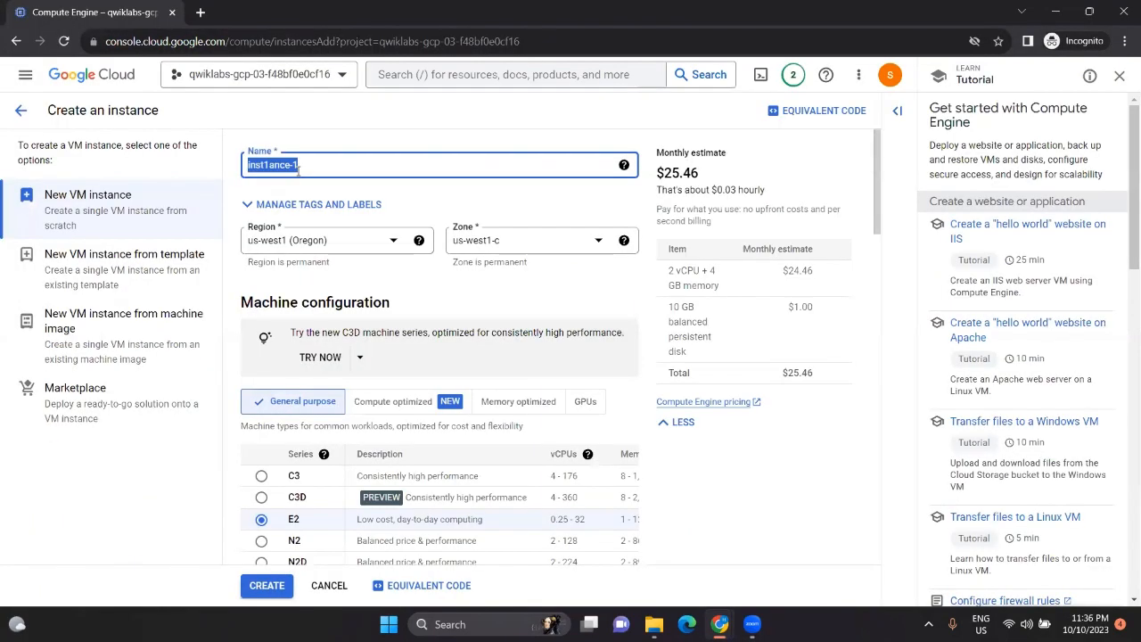
key("BackSpace")
key("ctrl+v")
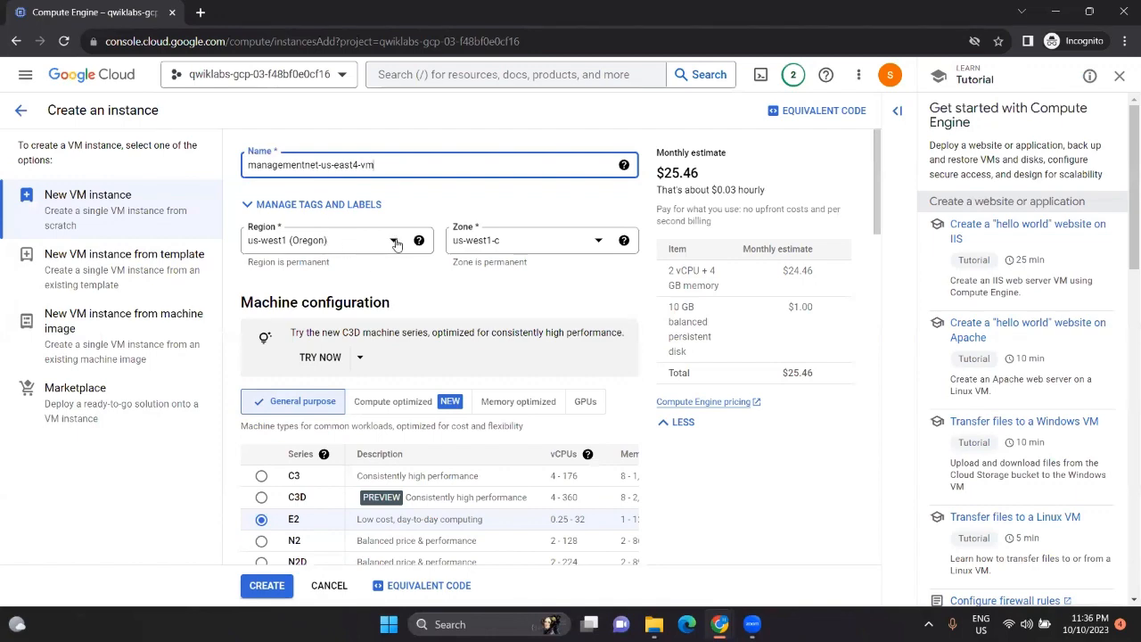
Step: Set the VM's region to us-east4 (Northern Virginia) and zone to us-east4-a
key("alt+Tab")
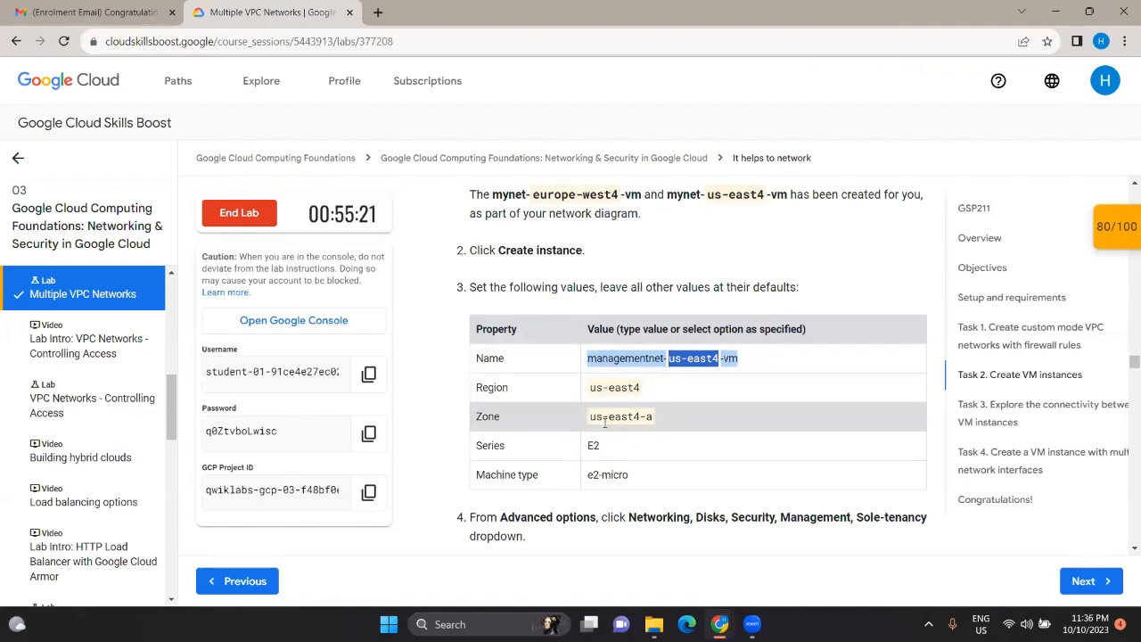
key("alt+Tab")
left_click(388, 241)
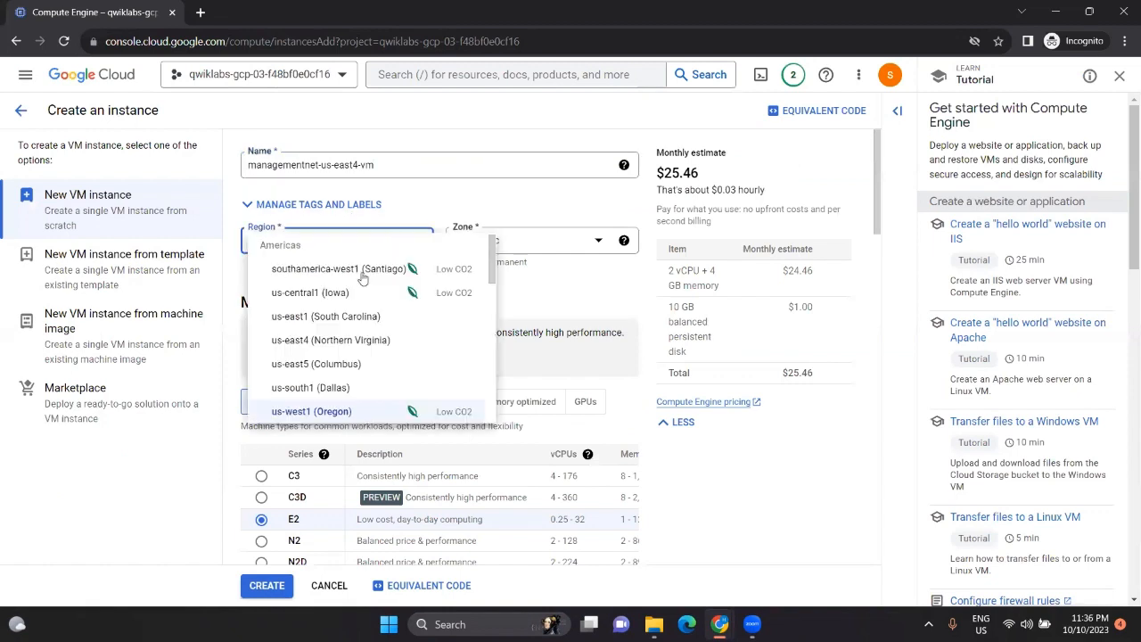
scroll(332, 339, "down", 3)
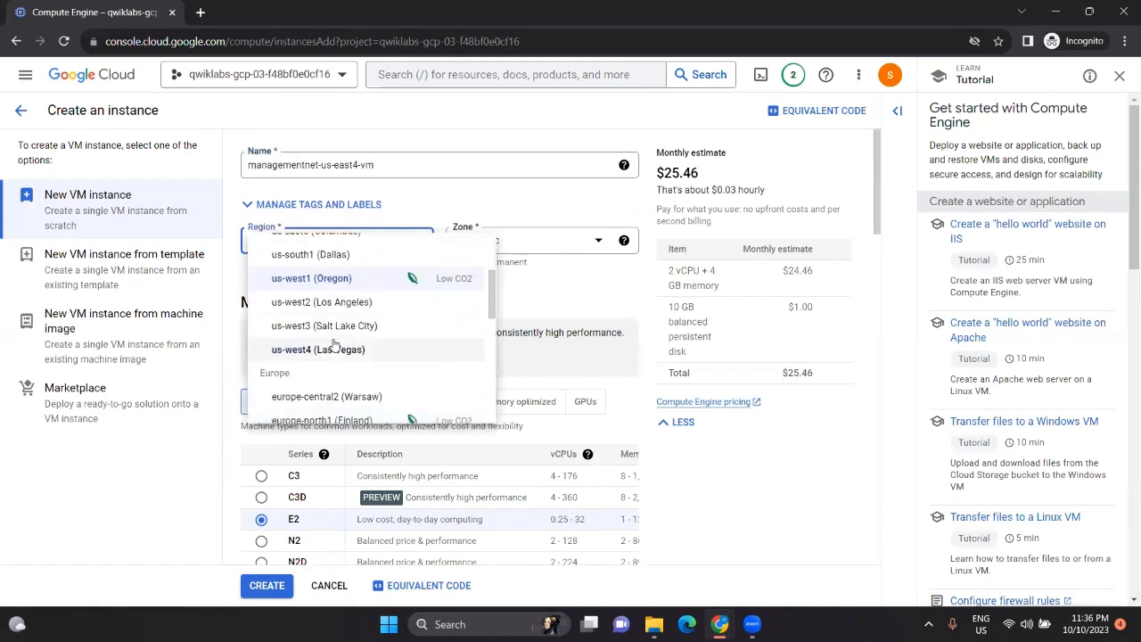
scroll(335, 346, "up", 3)
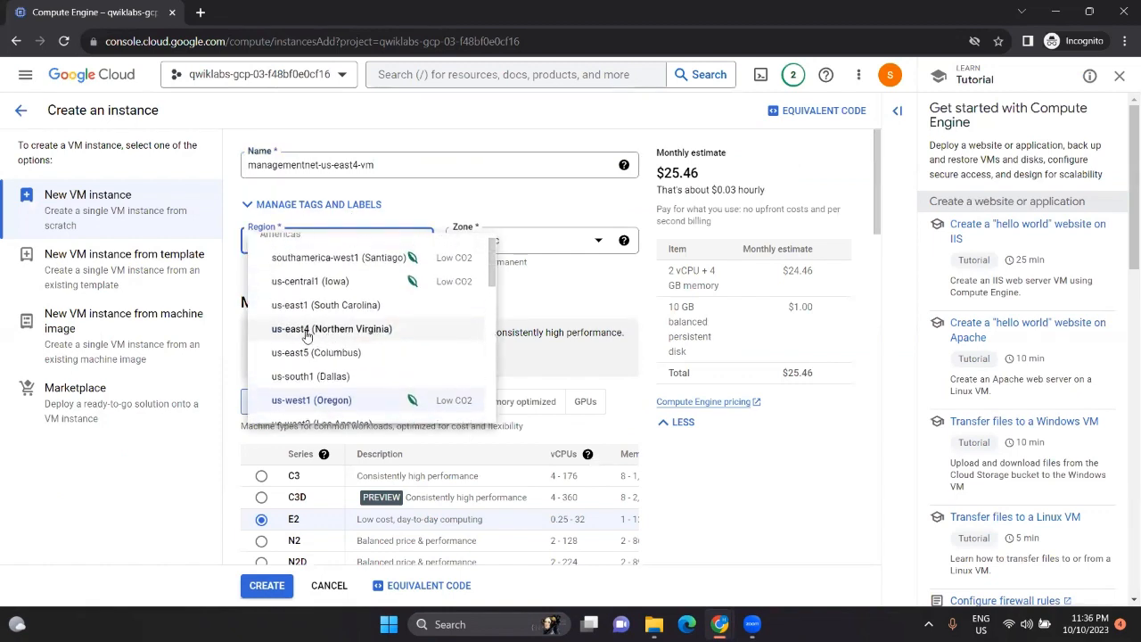
left_click(305, 334)
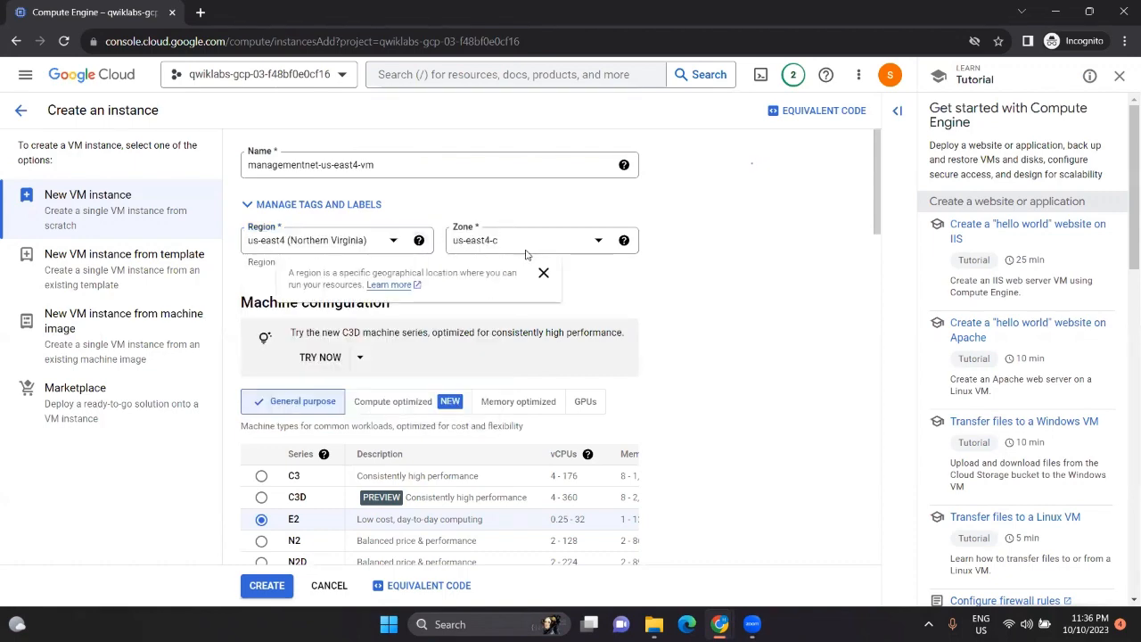
key("alt+Tab")
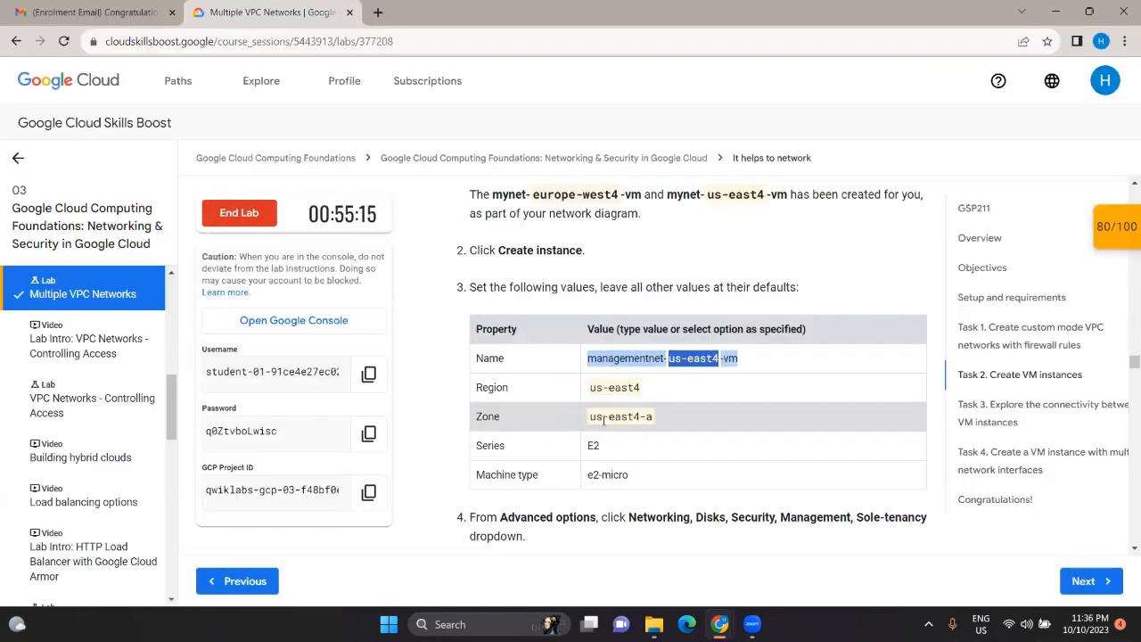
key("alt+Tab")
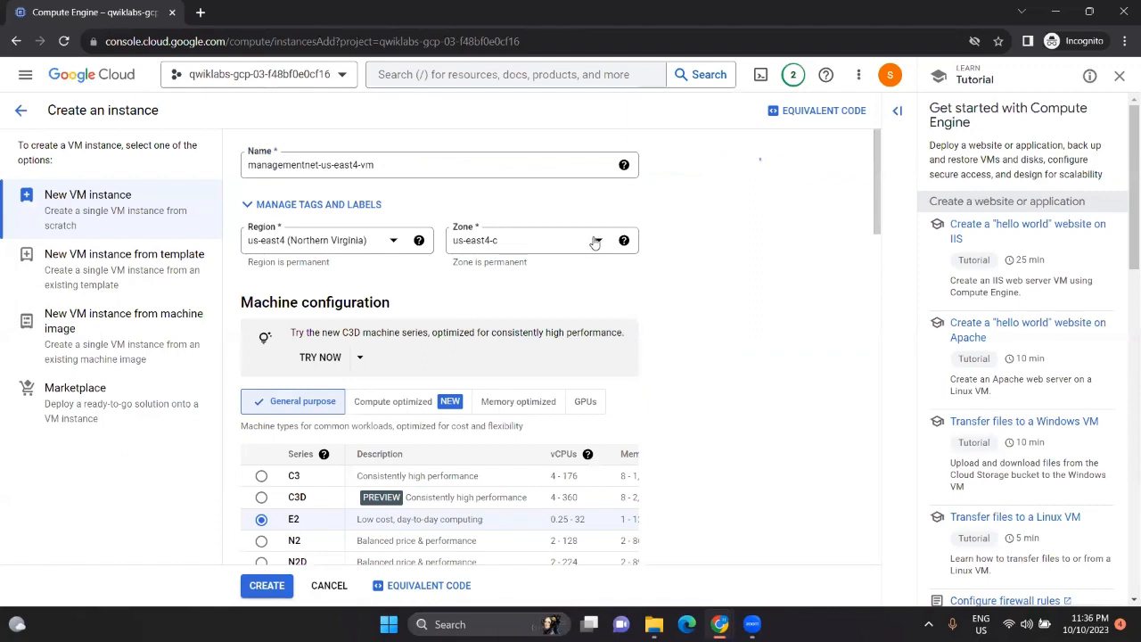
left_click(593, 242)
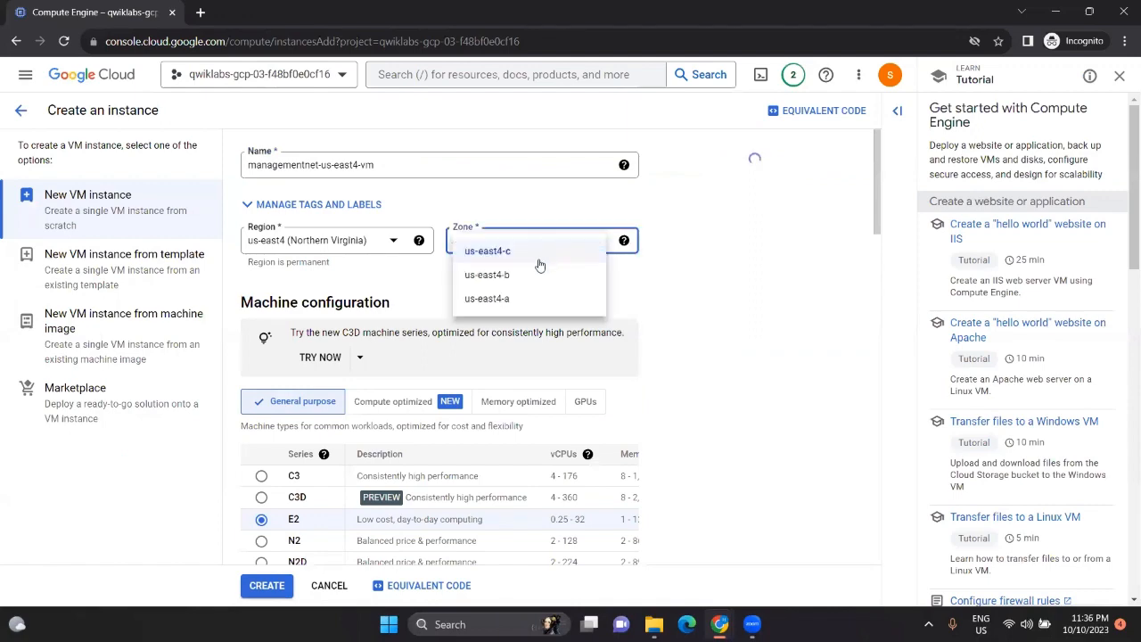
left_click(506, 301)
Step: Choose the e2-micro machine type
scroll(360, 359, "down", 3)
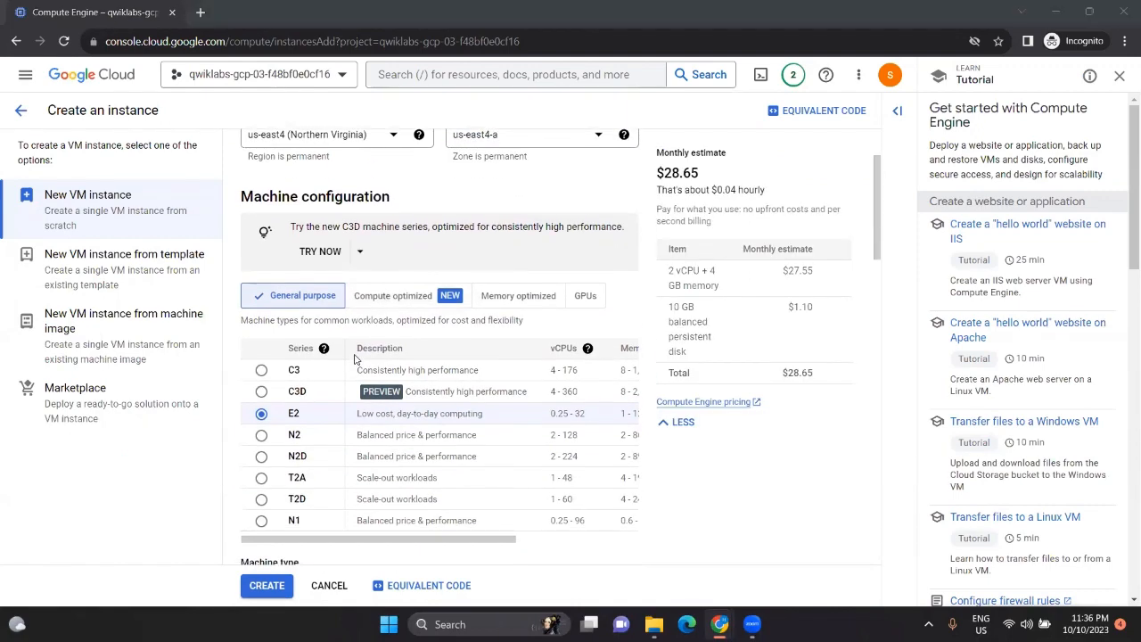
key("alt+Tab")
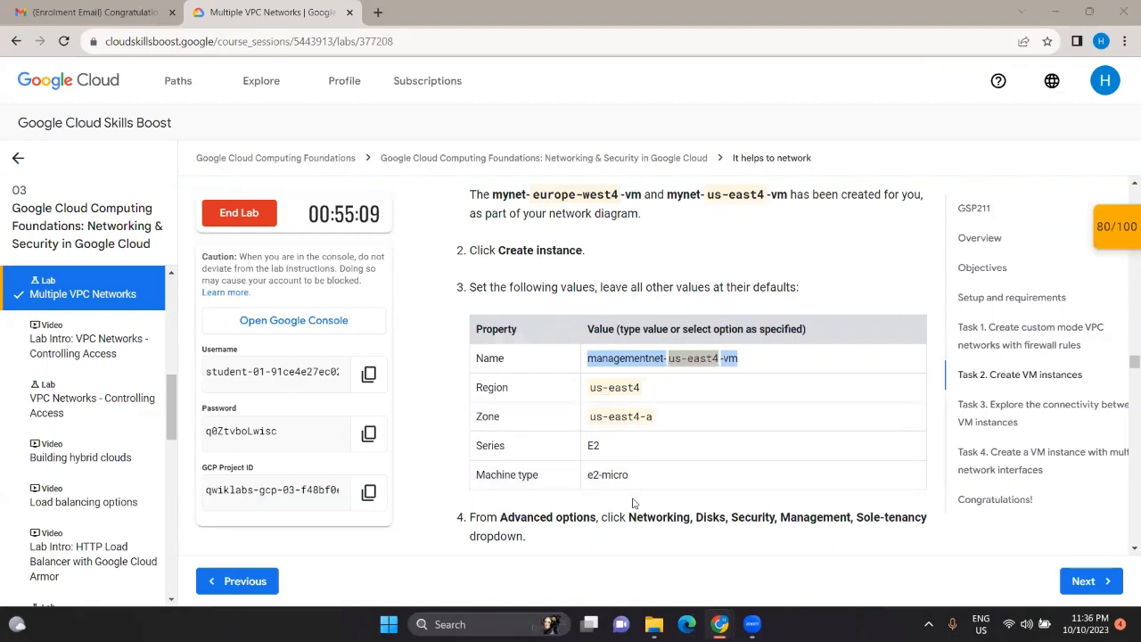
key("alt+Tab")
scroll(359, 379, "down", 4)
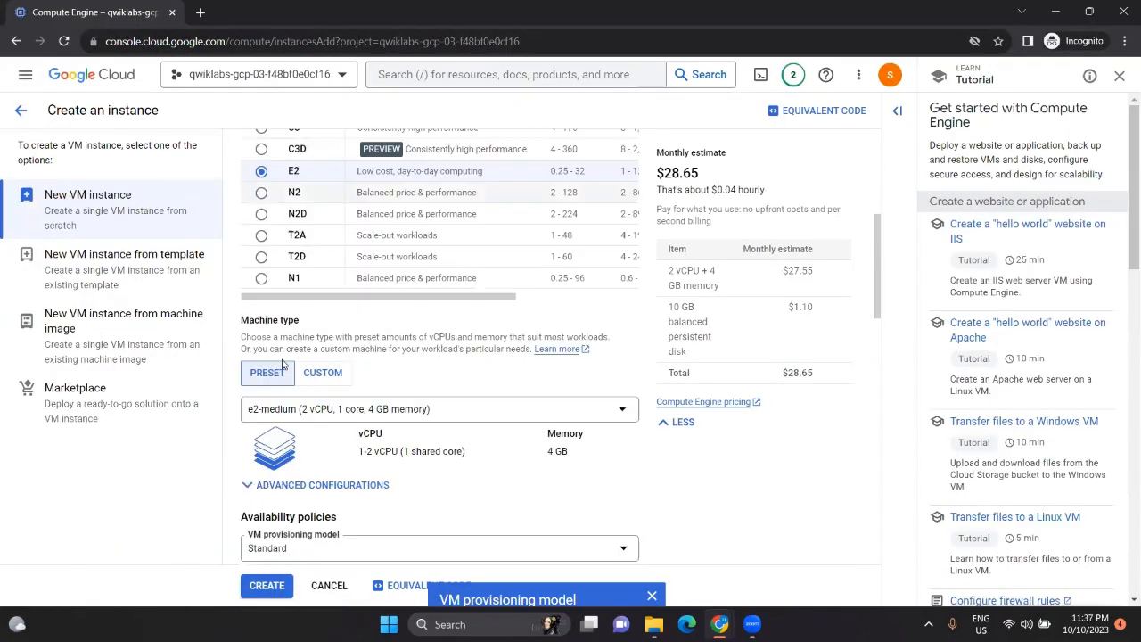
left_click(364, 303)
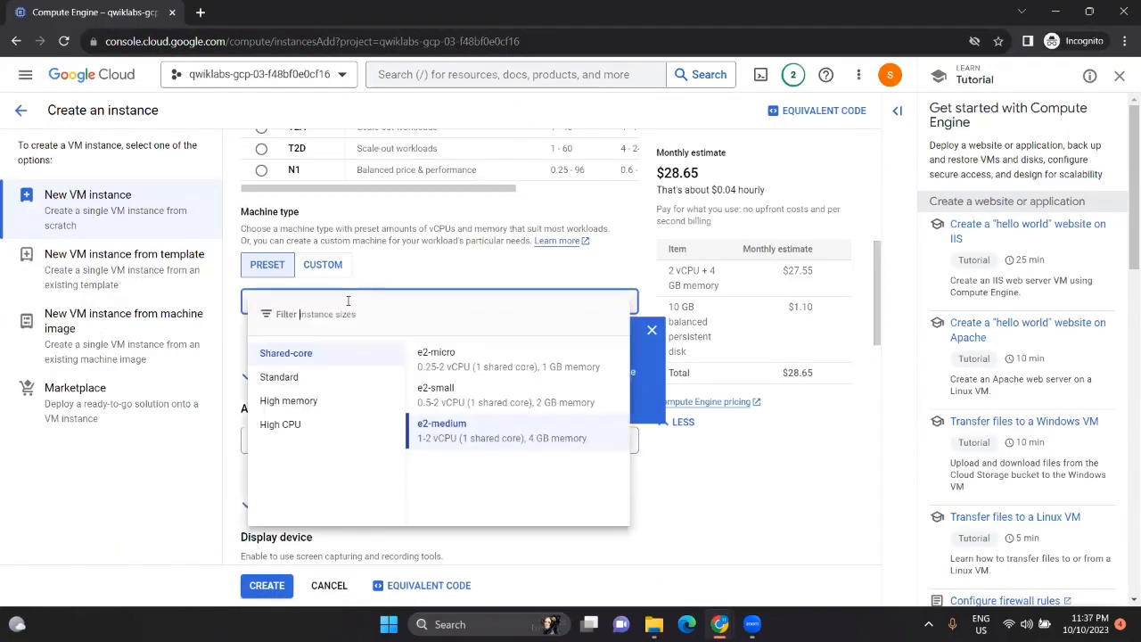
left_click(441, 357)
scroll(375, 390, "down", 5)
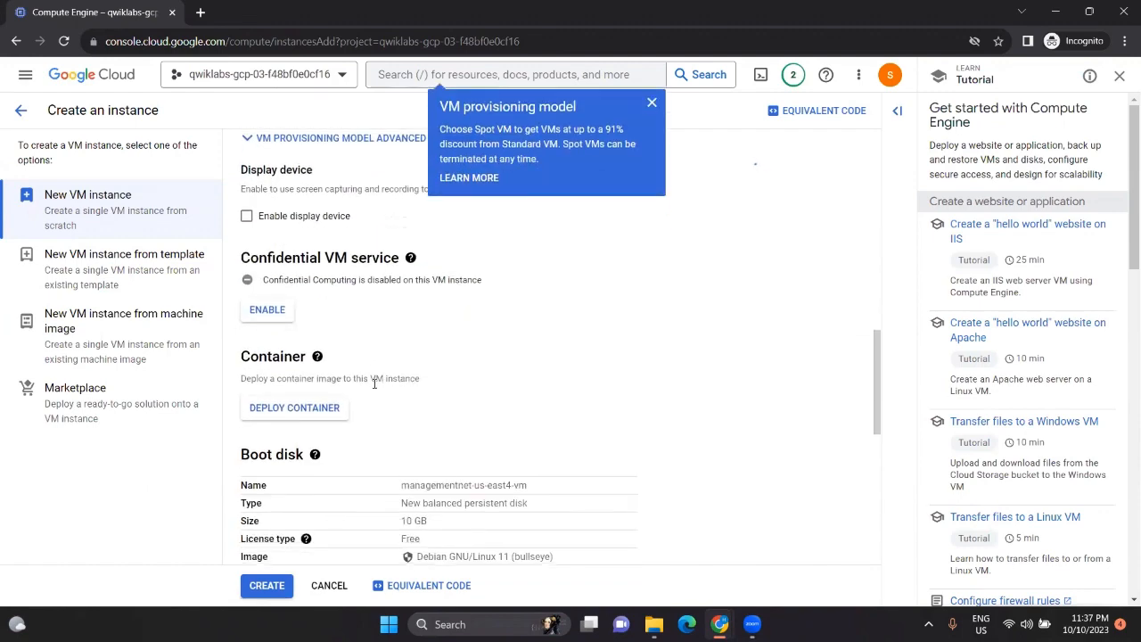
Step: Expand Advanced options and Networking to edit the default network interface
key("alt+Tab")
scroll(575, 415, "down", 3)
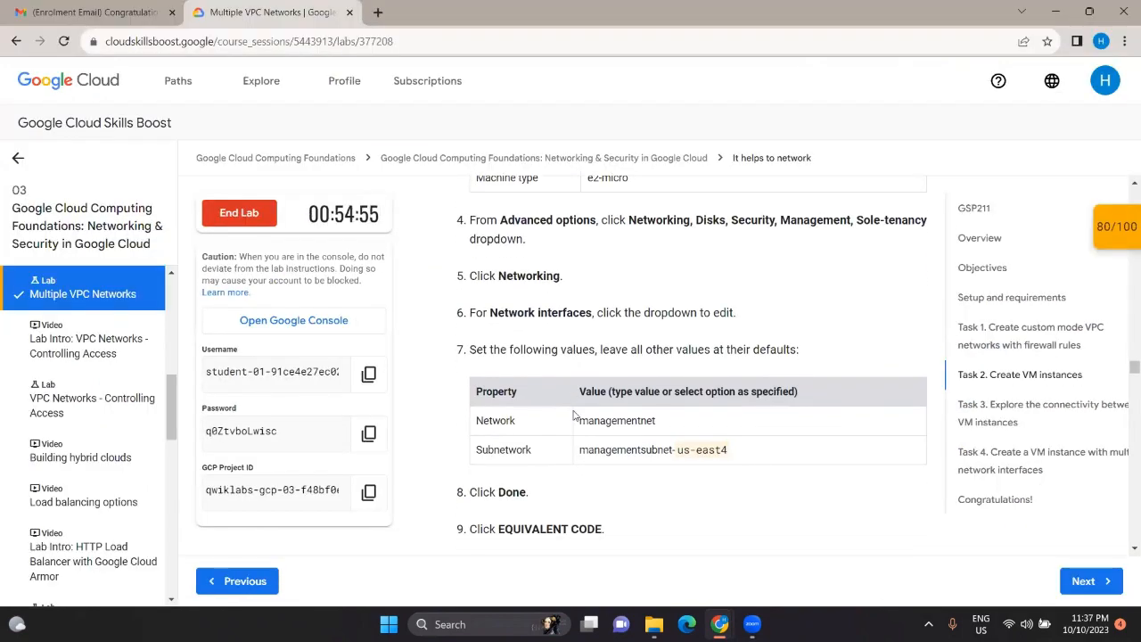
key("alt+Tab")
scroll(447, 423, "down", 6)
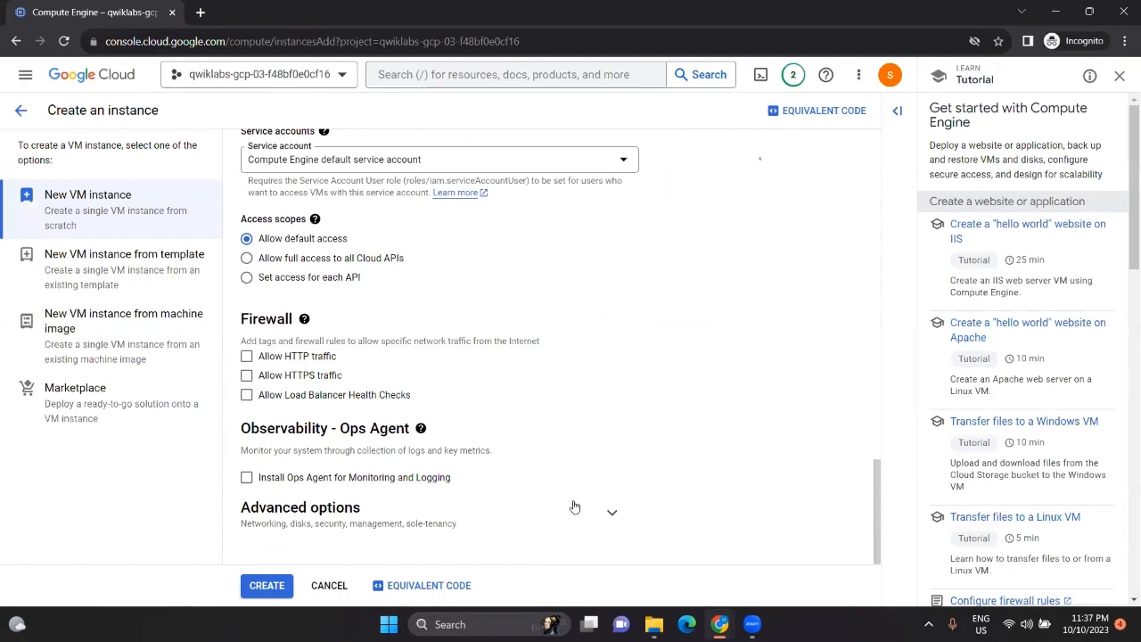
left_click(609, 509)
scroll(546, 496, "down", 3)
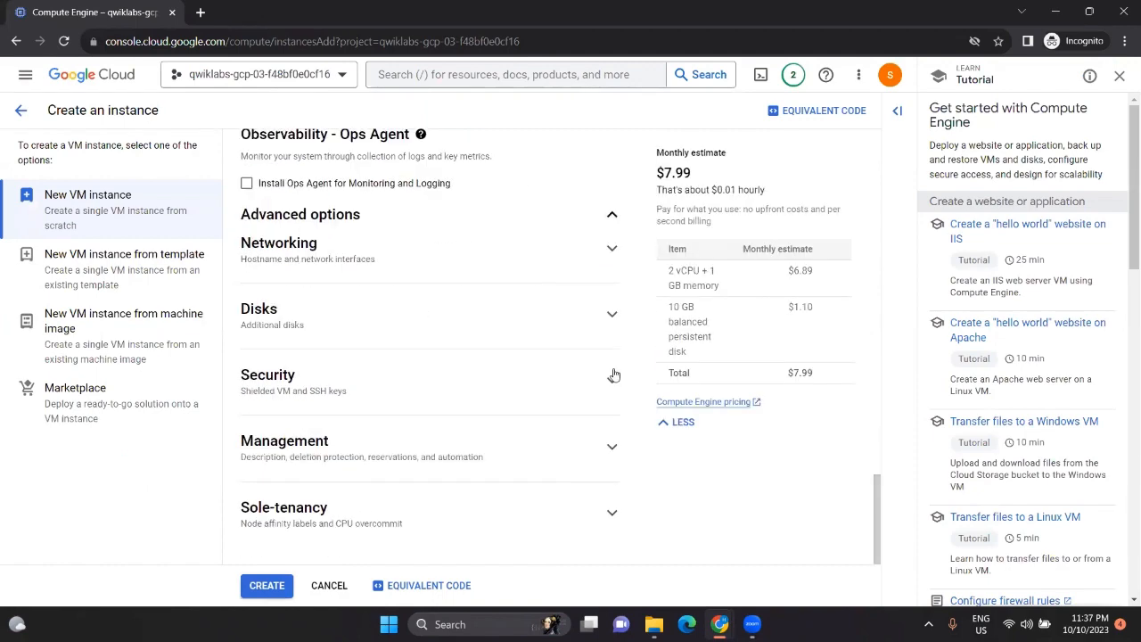
left_click(607, 256)
scroll(409, 443, "down", 5)
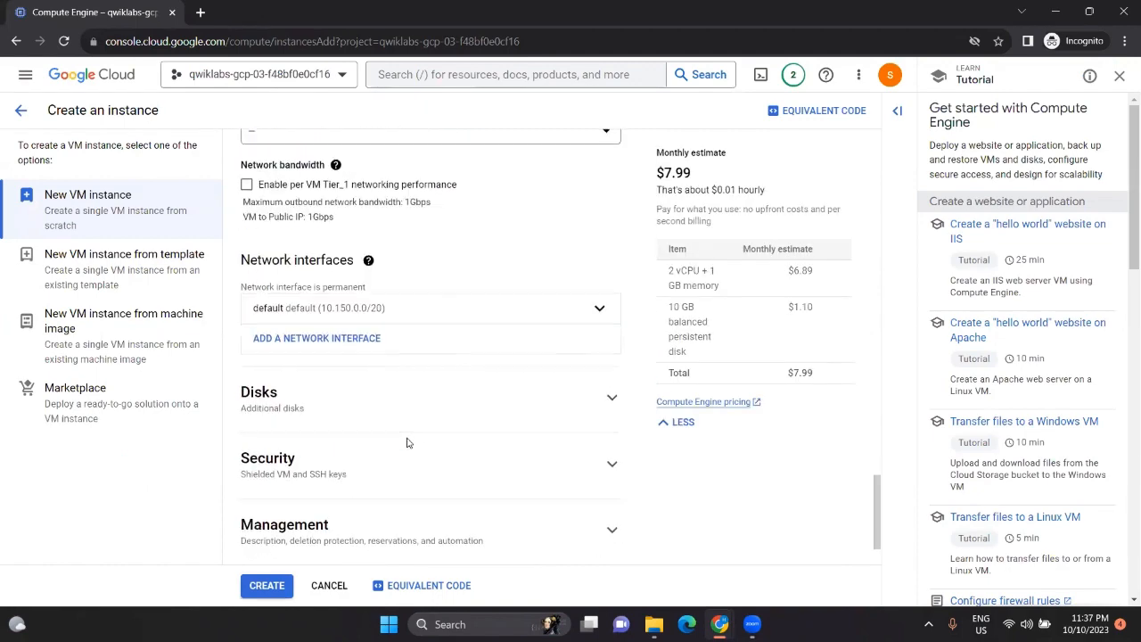
left_click(597, 236)
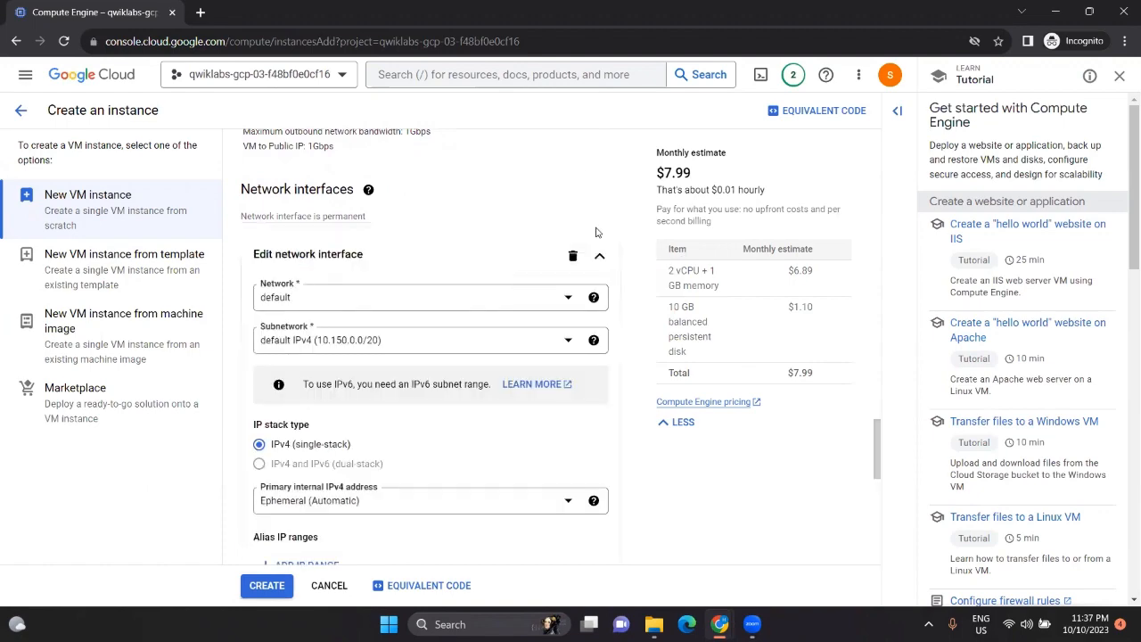
Step: Attach the network interface to managementnet and confirm it
key("alt+Tab")
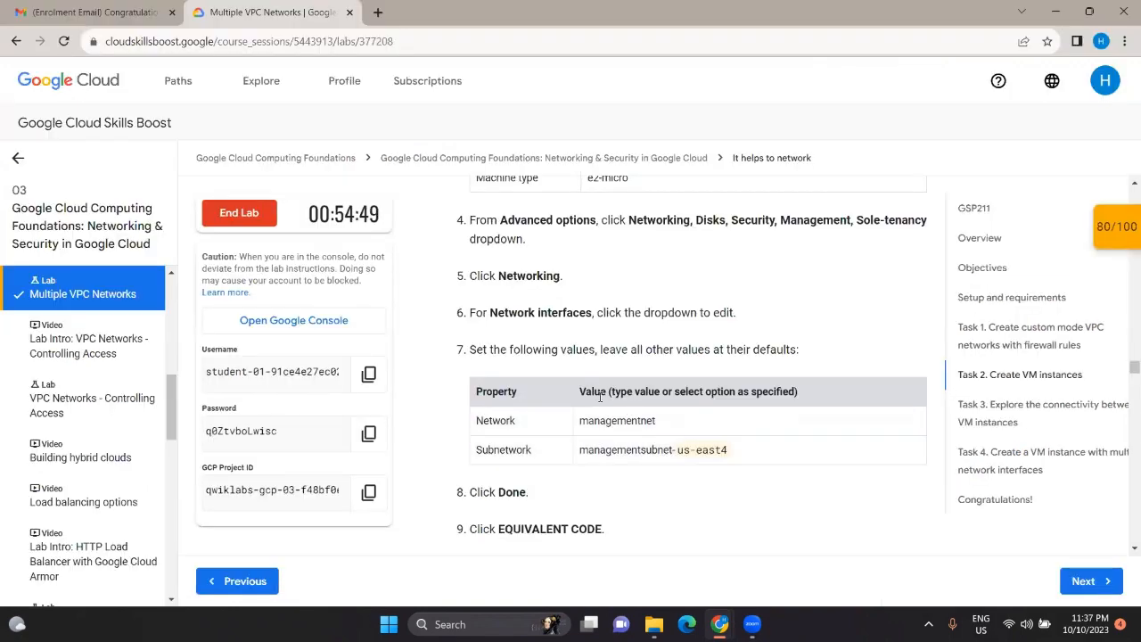
key("alt+Tab")
left_click(565, 297)
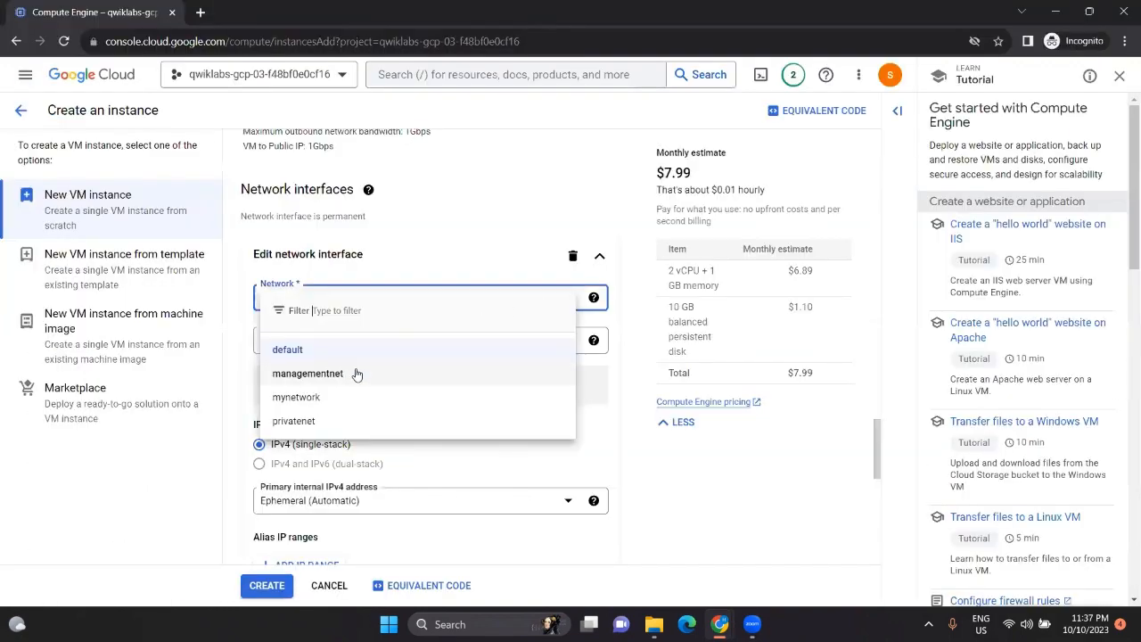
left_click(357, 373)
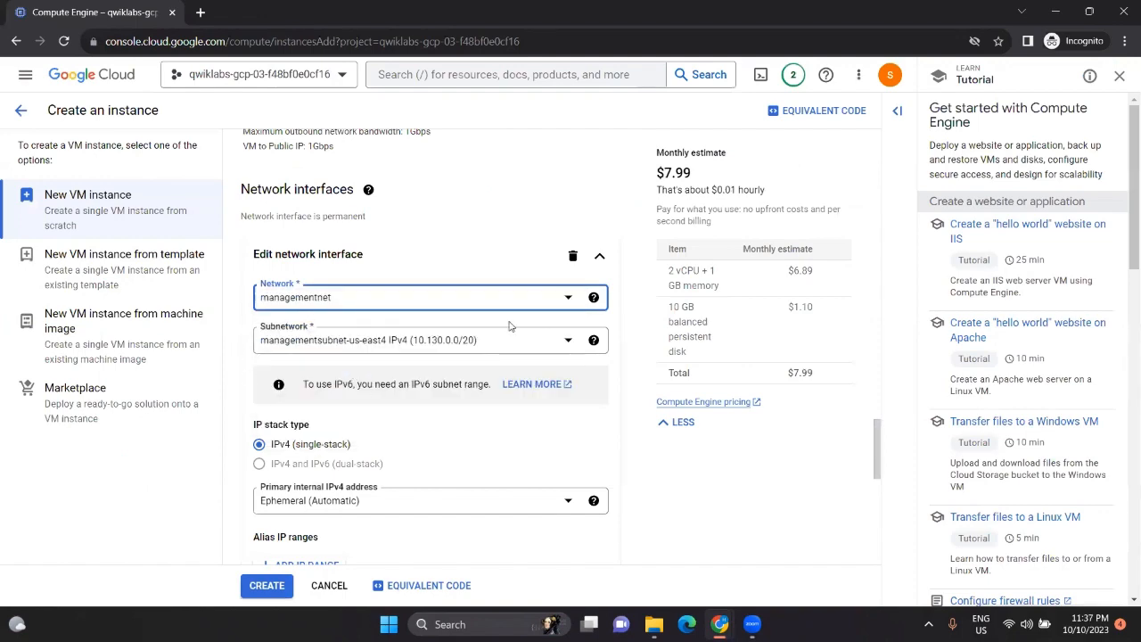
key("alt+Tab")
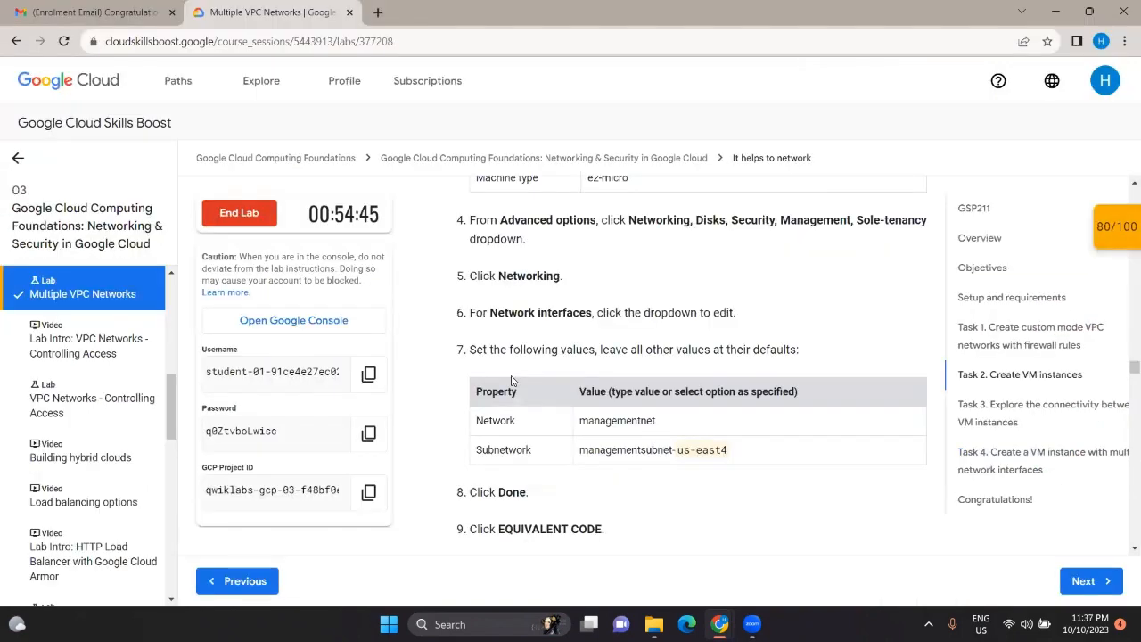
key("alt+Tab")
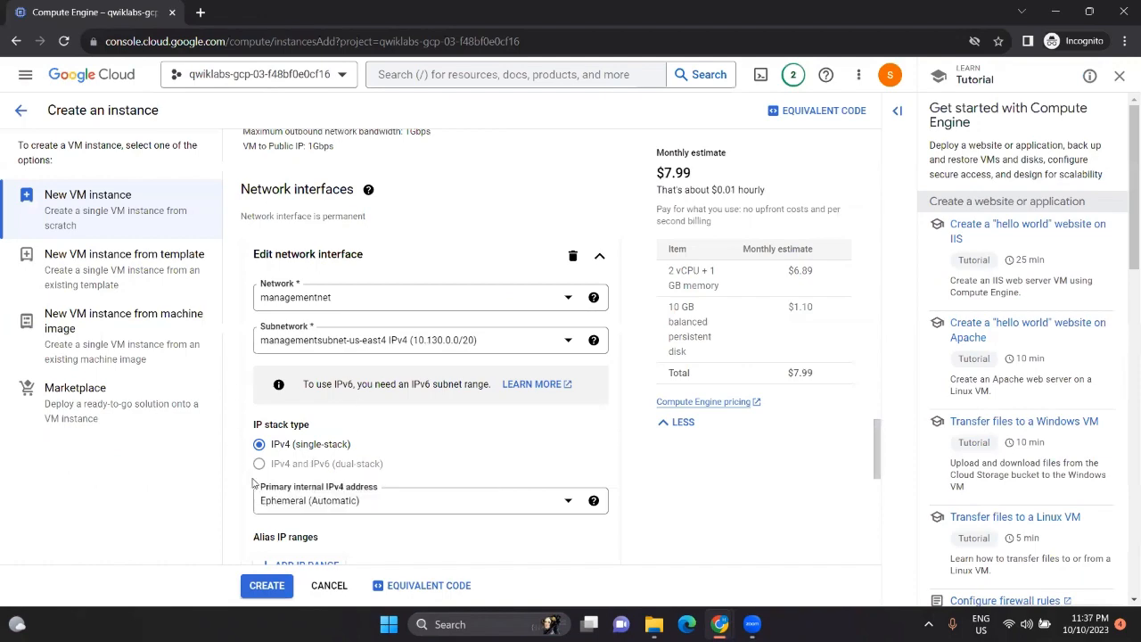
scroll(334, 463, "down", 3)
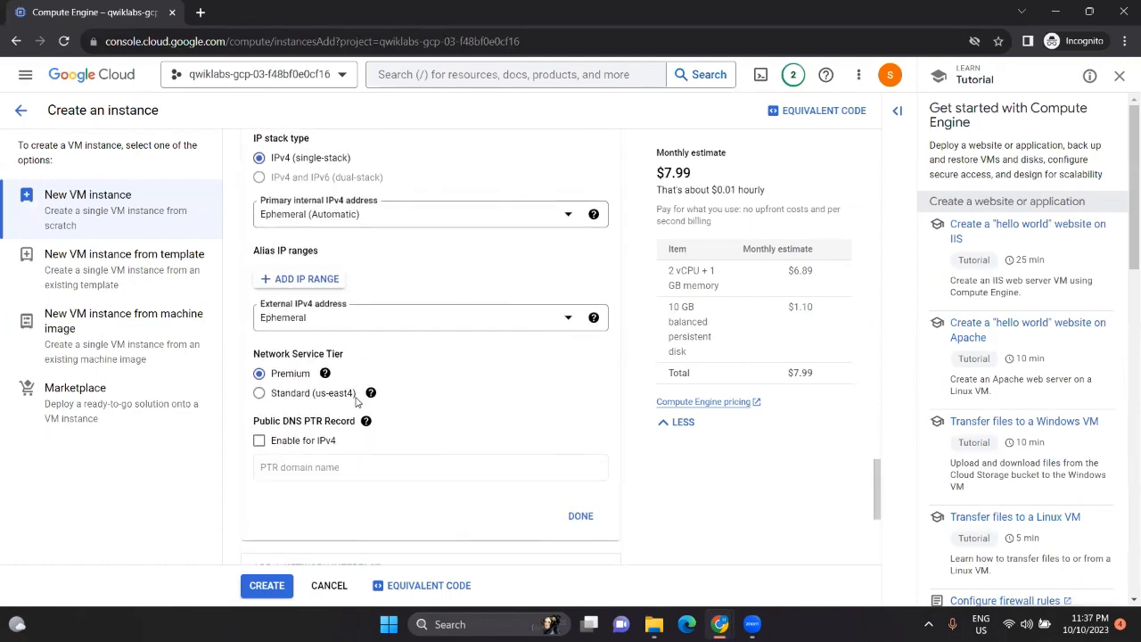
left_click(581, 417)
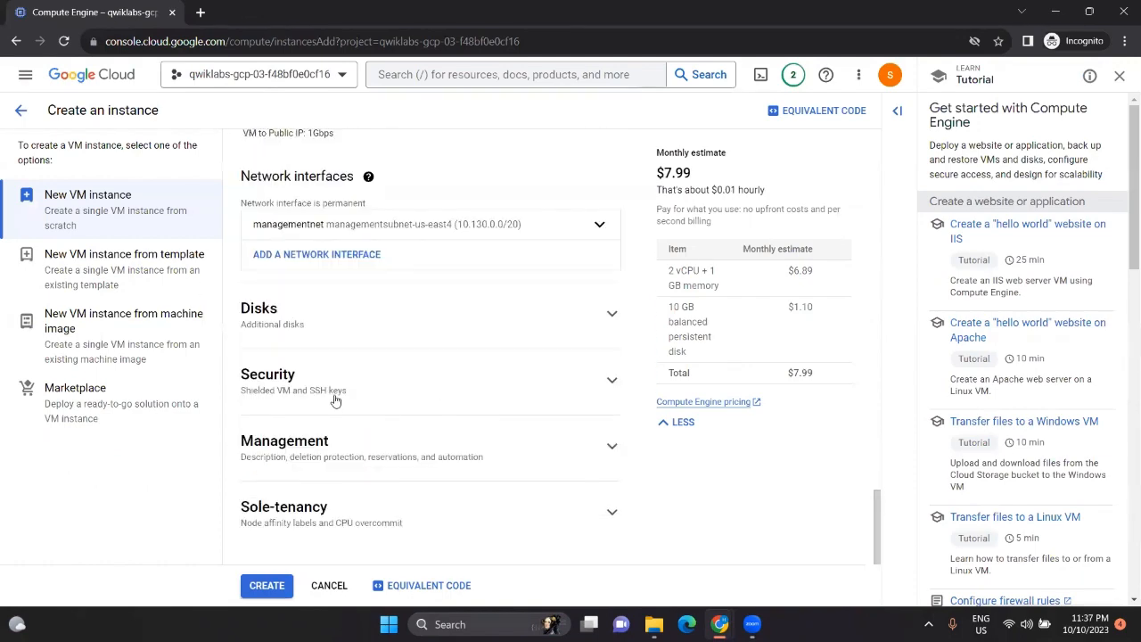
Step: Create the managementnet-us-east4-vm instance
scroll(334, 400, "up", 6)
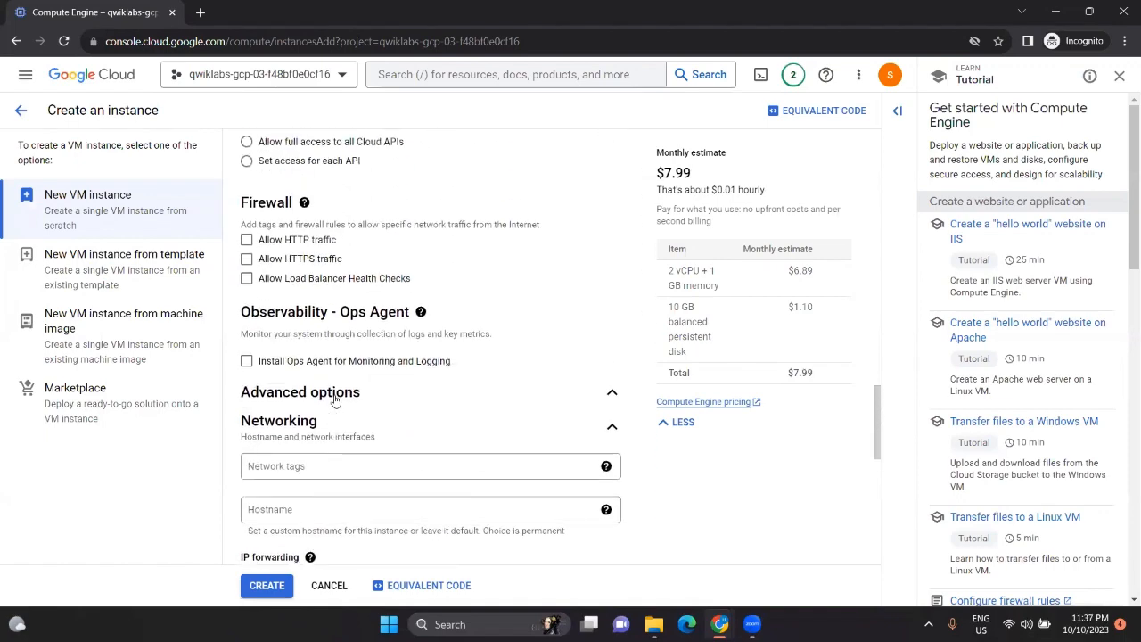
scroll(334, 400, "down", 6)
scroll(335, 400, "up", 2)
scroll(334, 400, "down", 2)
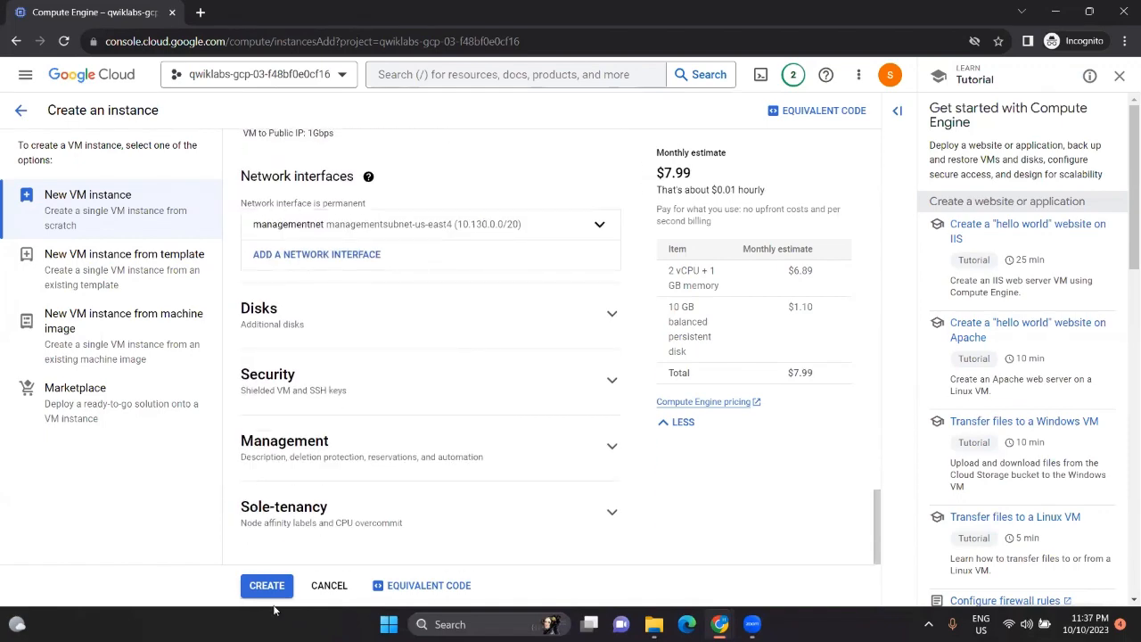
left_click(265, 586)
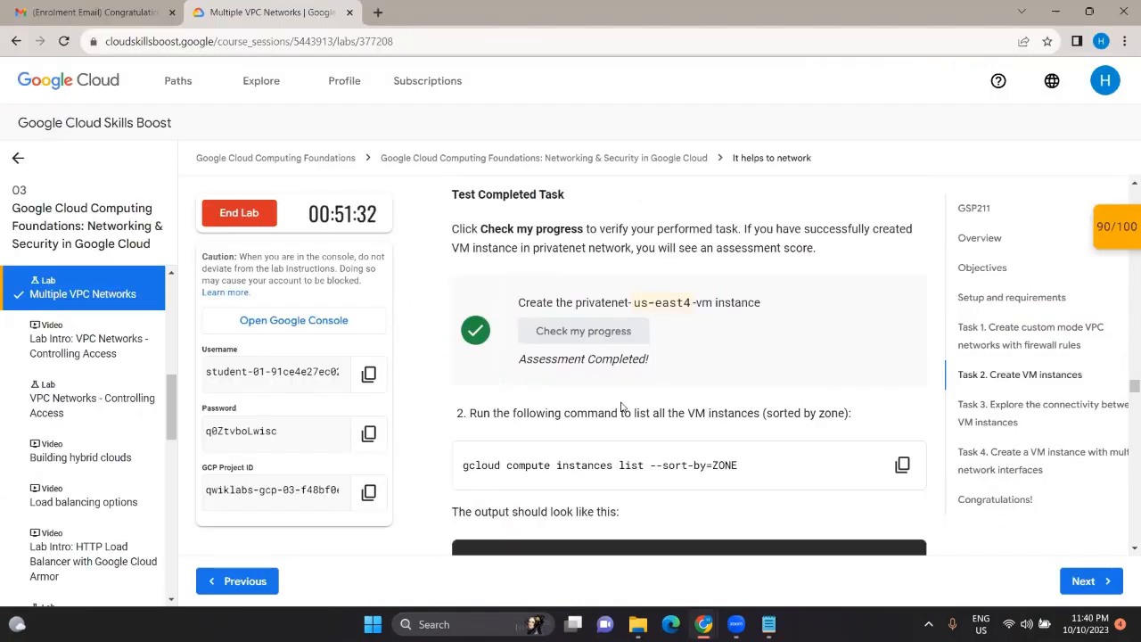
Step: Read down to Task 3's ping steps, then return to the Cloud Console window
scroll(621, 406, "down", 2)
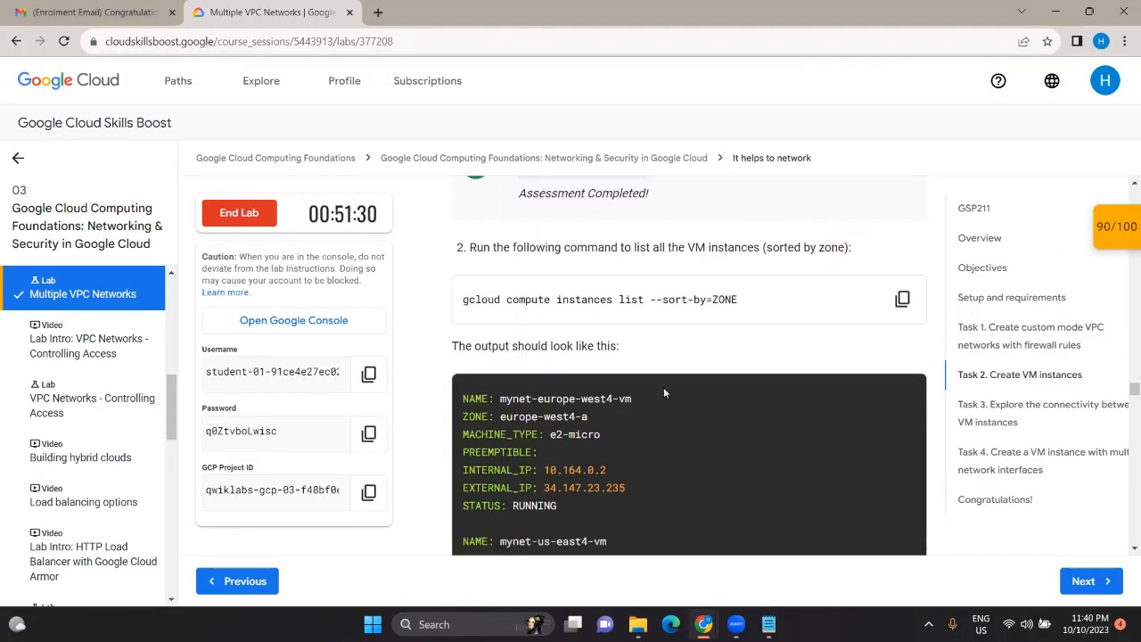
scroll(610, 467, "down", 10)
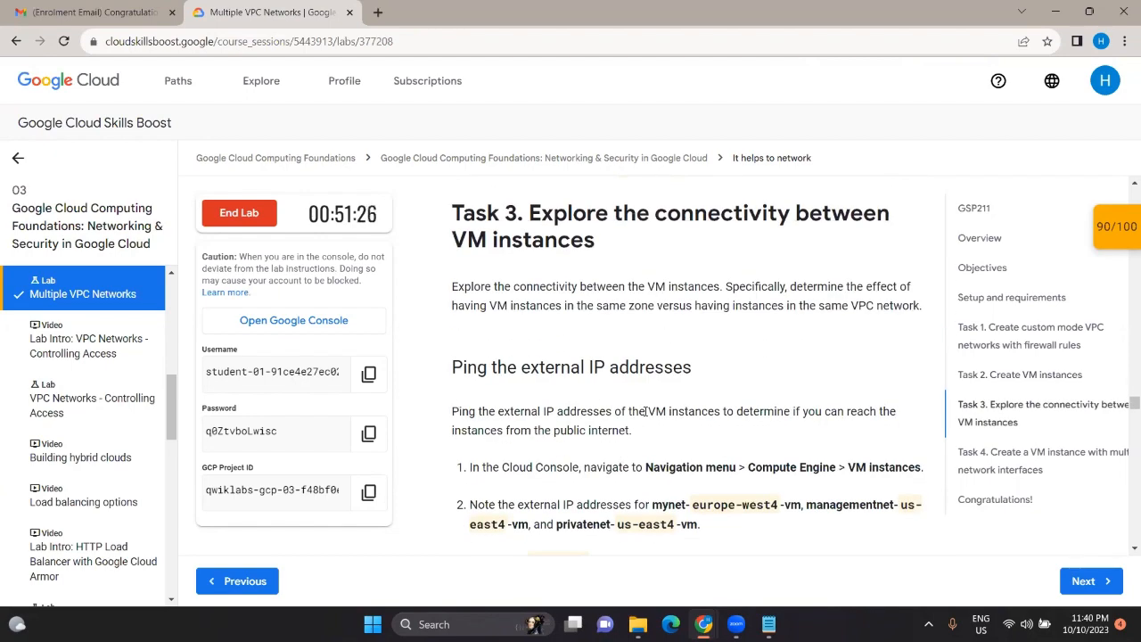
scroll(645, 411, "down", 2)
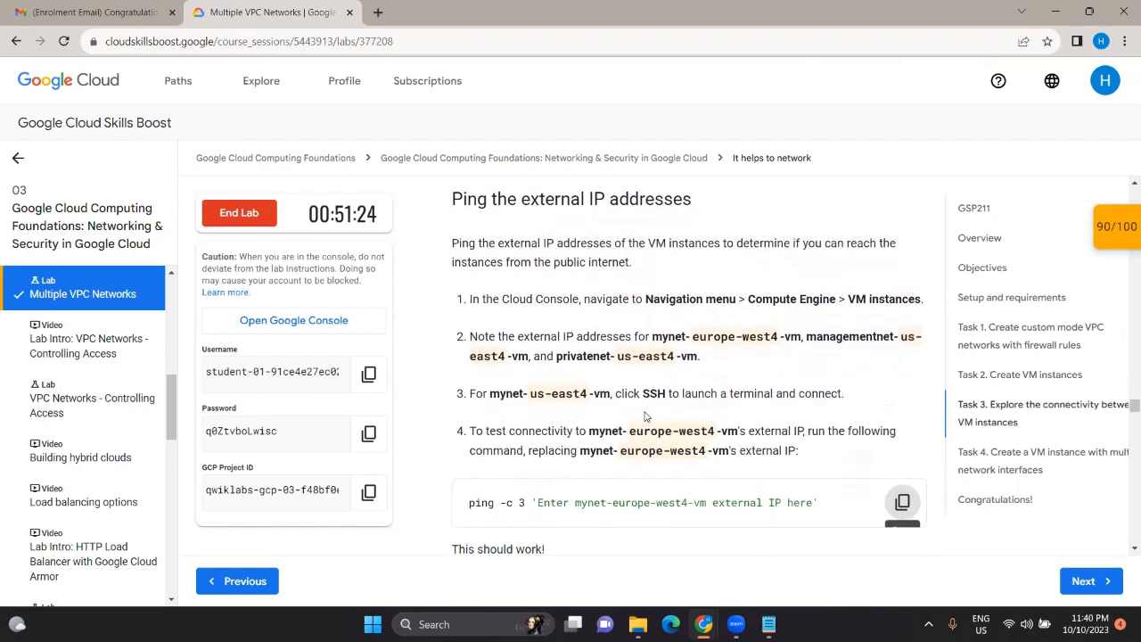
scroll(714, 323, "down", 1)
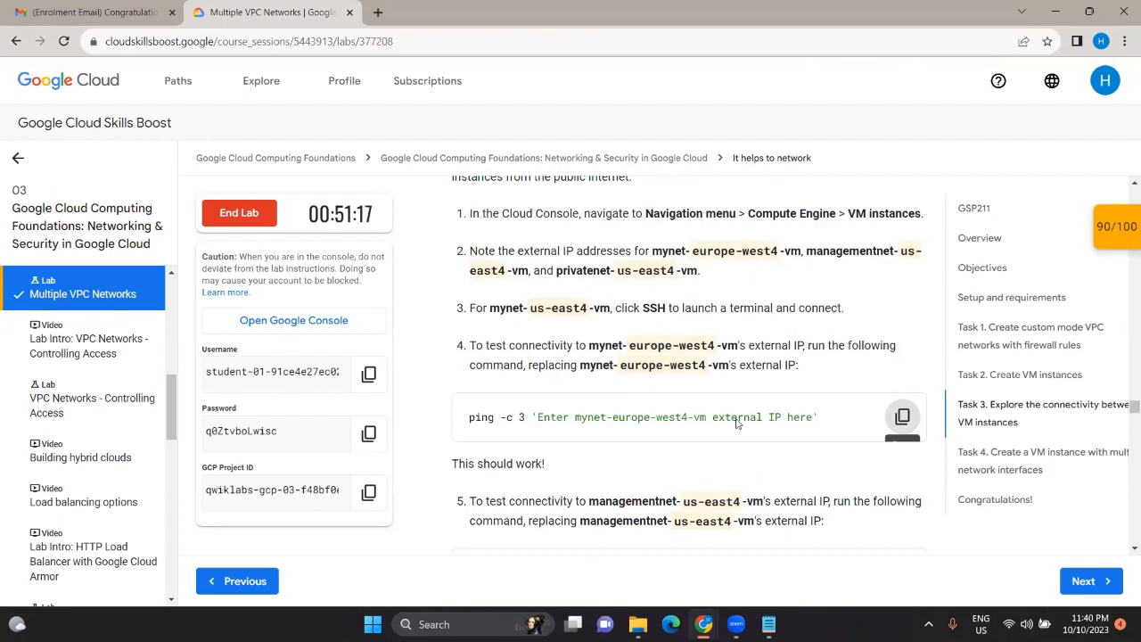
key("alt+Tab")
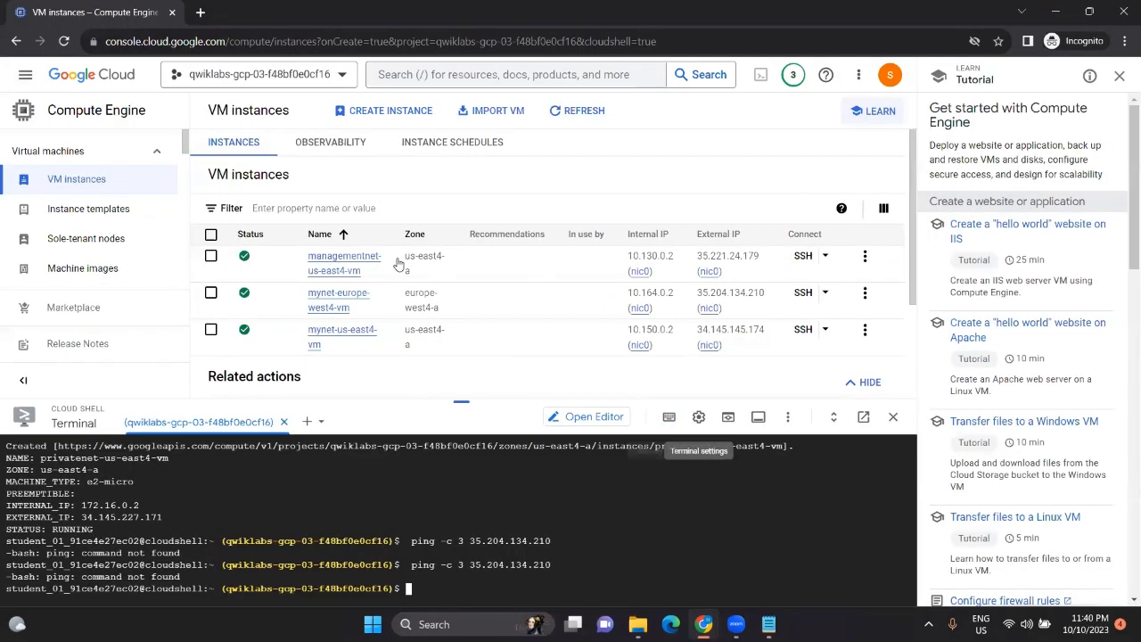
Step: SSH into mynet-europe-west4-vm from Cloud Shell, generating a new SSH key with an empty passphrase
left_click(824, 292)
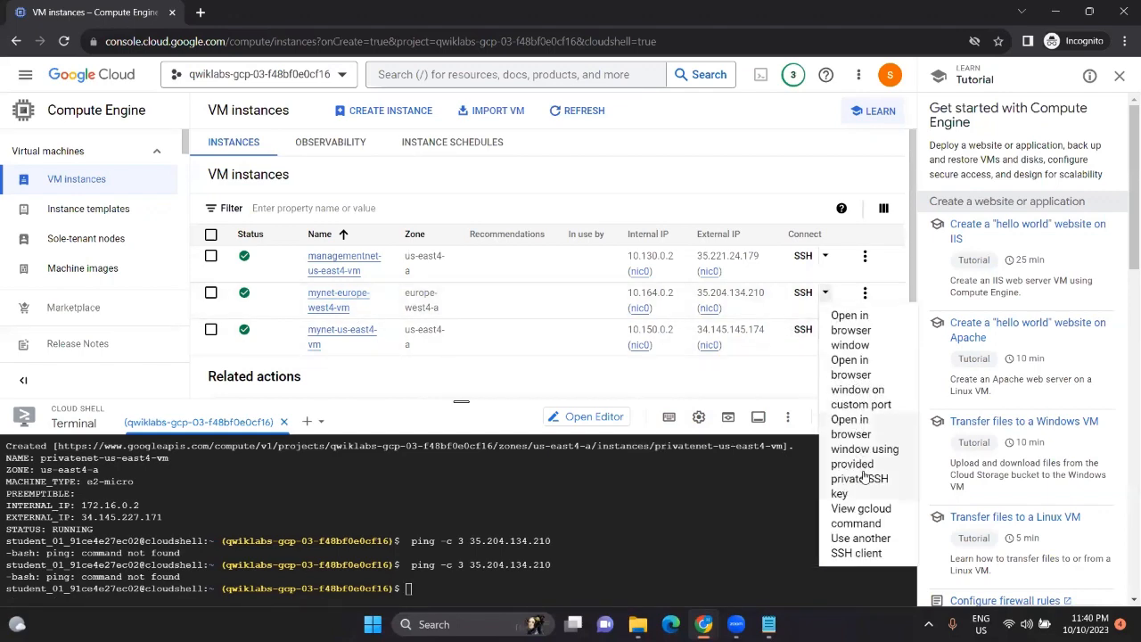
left_click(861, 509)
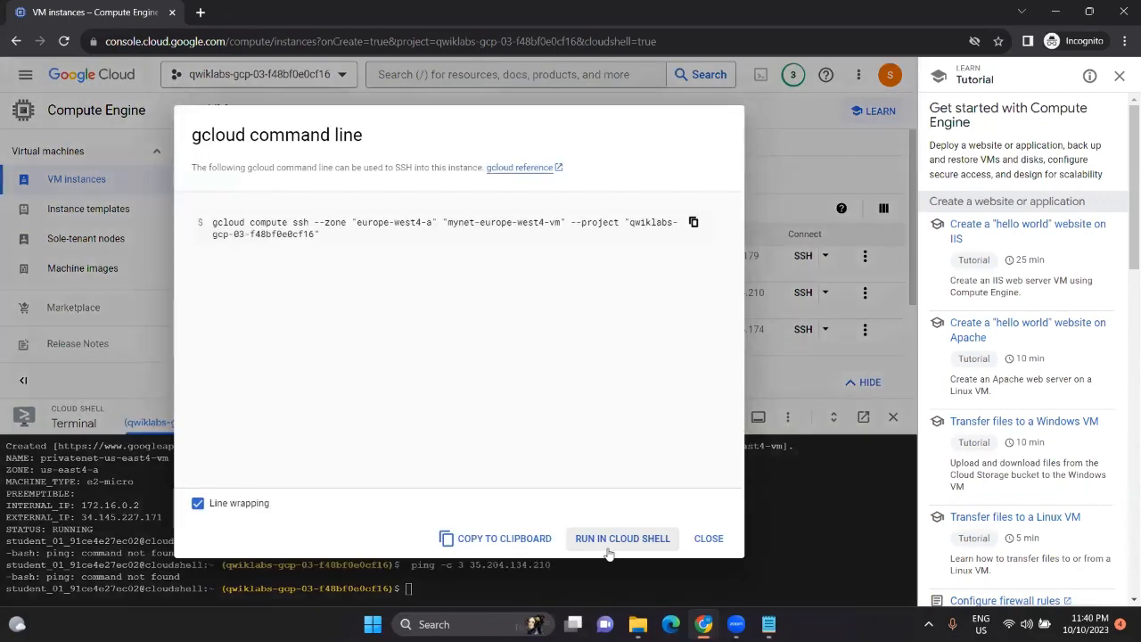
left_click(615, 540)
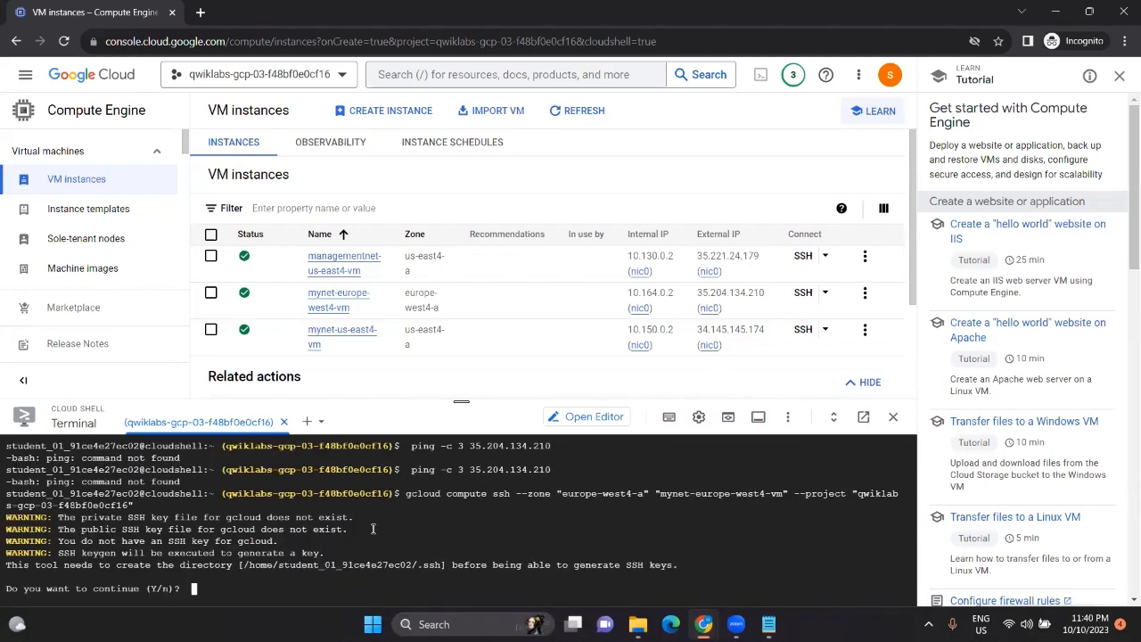
type("y")
key("Return")
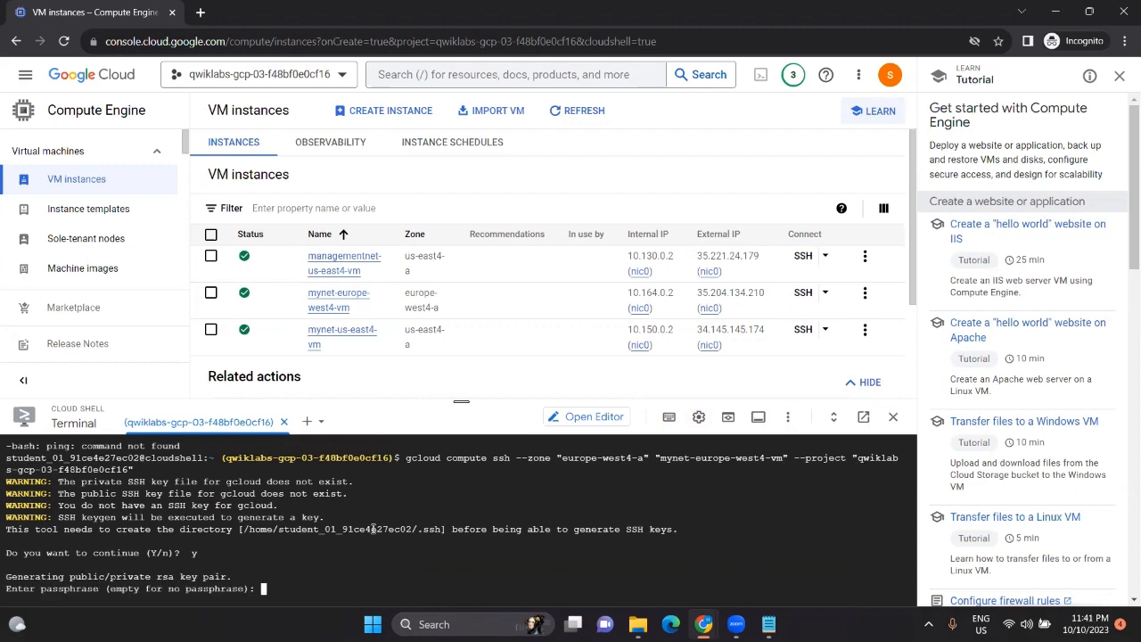
key("Return")
key("Return")
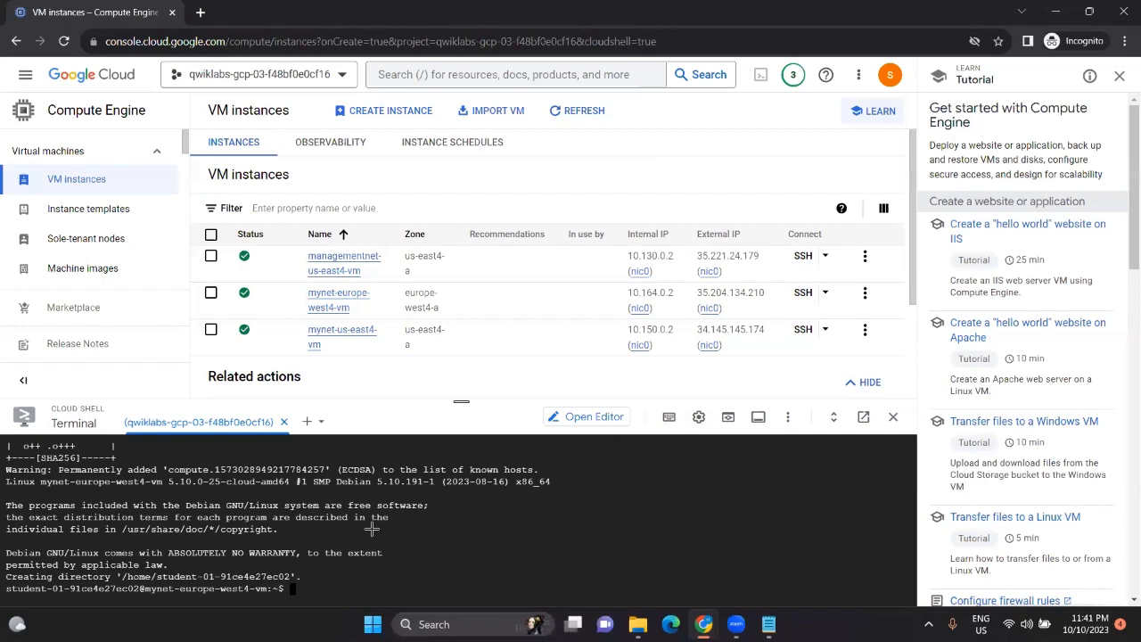
key("alt+Tab")
scroll(679, 359, "down", 2)
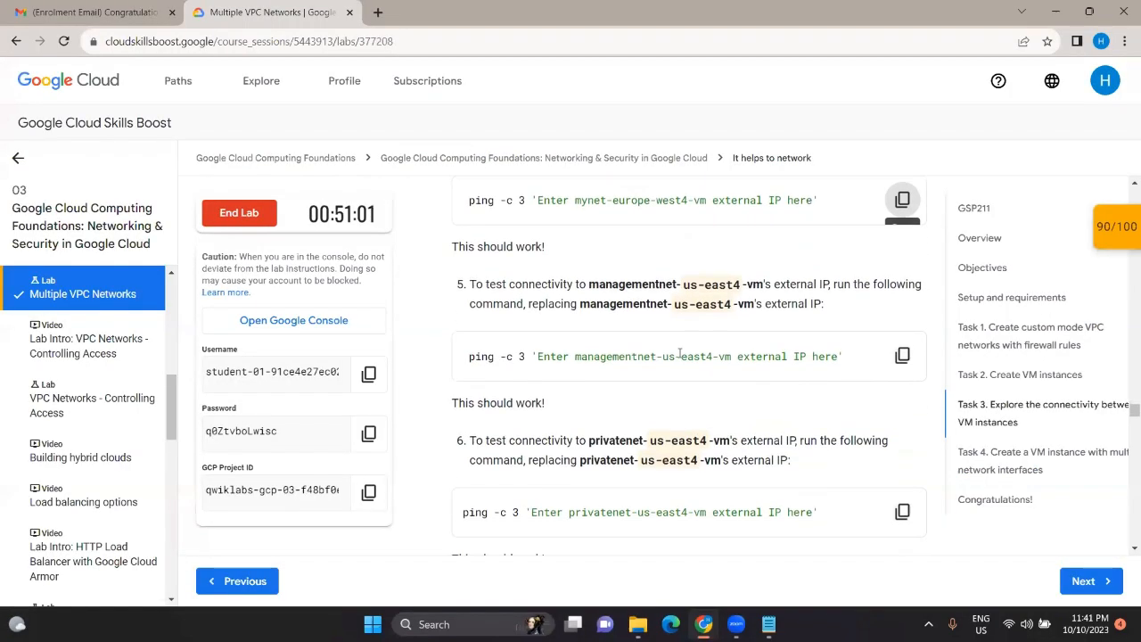
Step: Copy the managementnet ping command into a Notepad note and return to the VM instances window
left_click(902, 355)
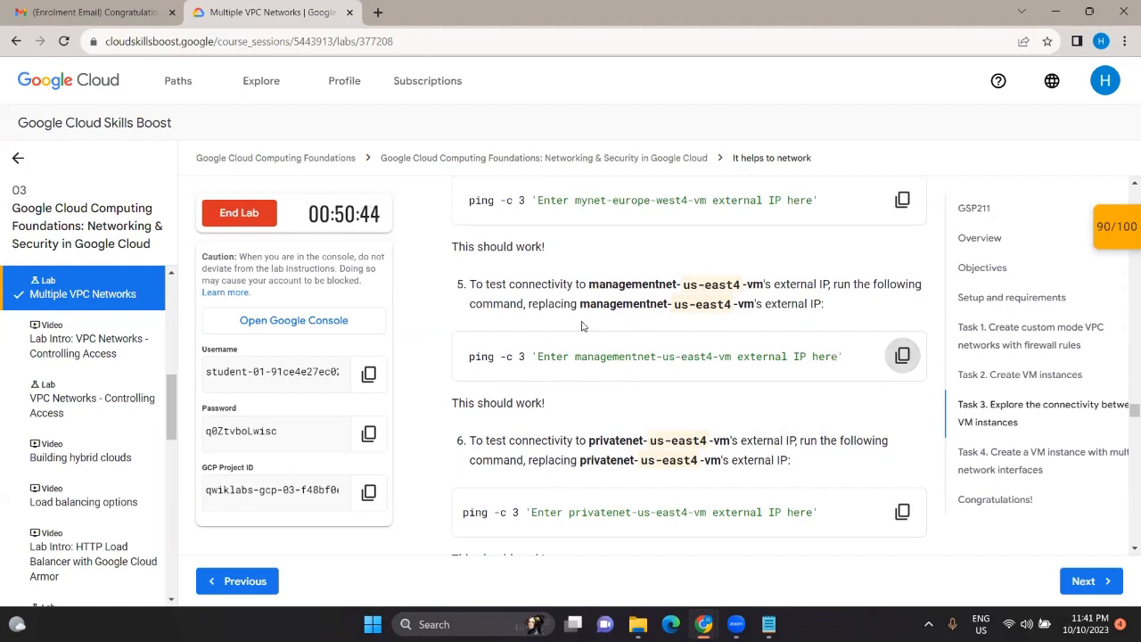
left_click(902, 355)
left_click(780, 620)
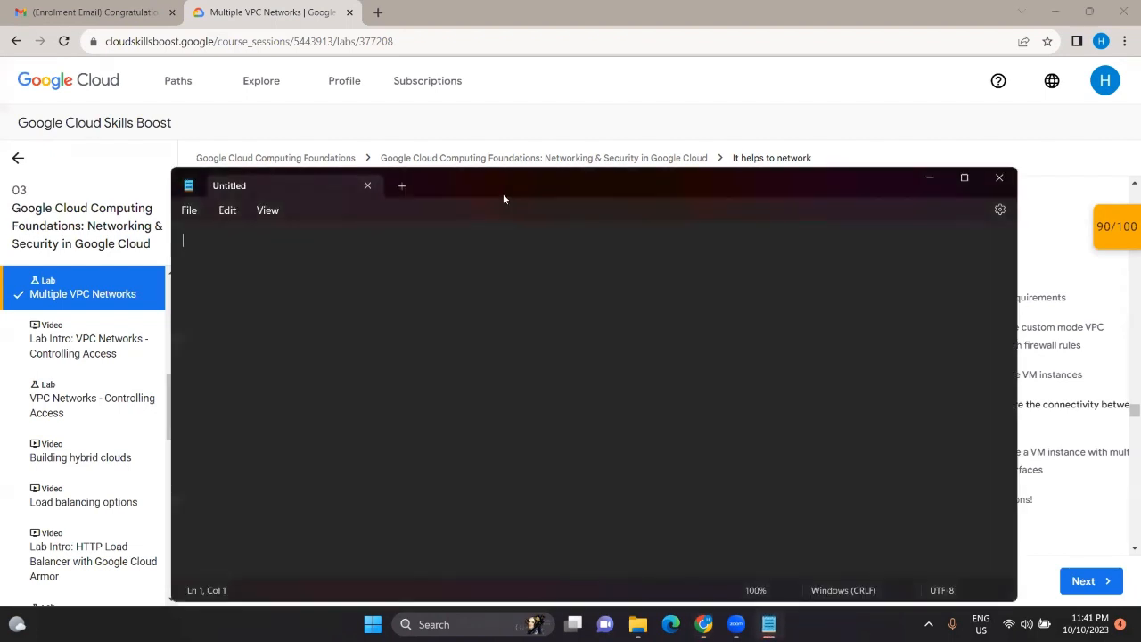
key("ctrl+v")
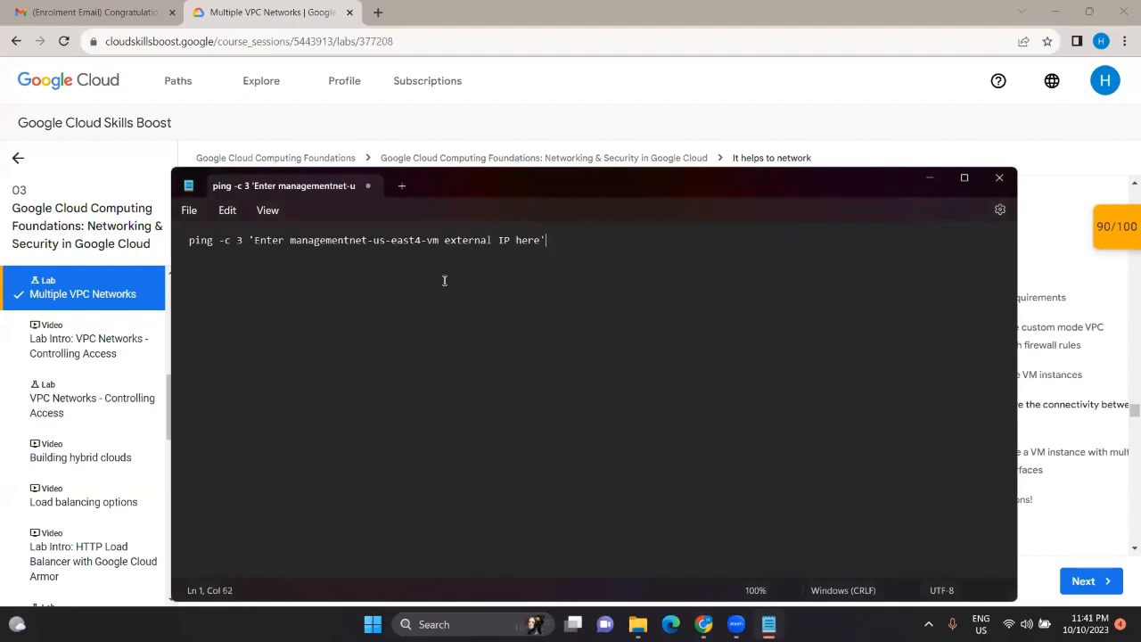
left_click(923, 180)
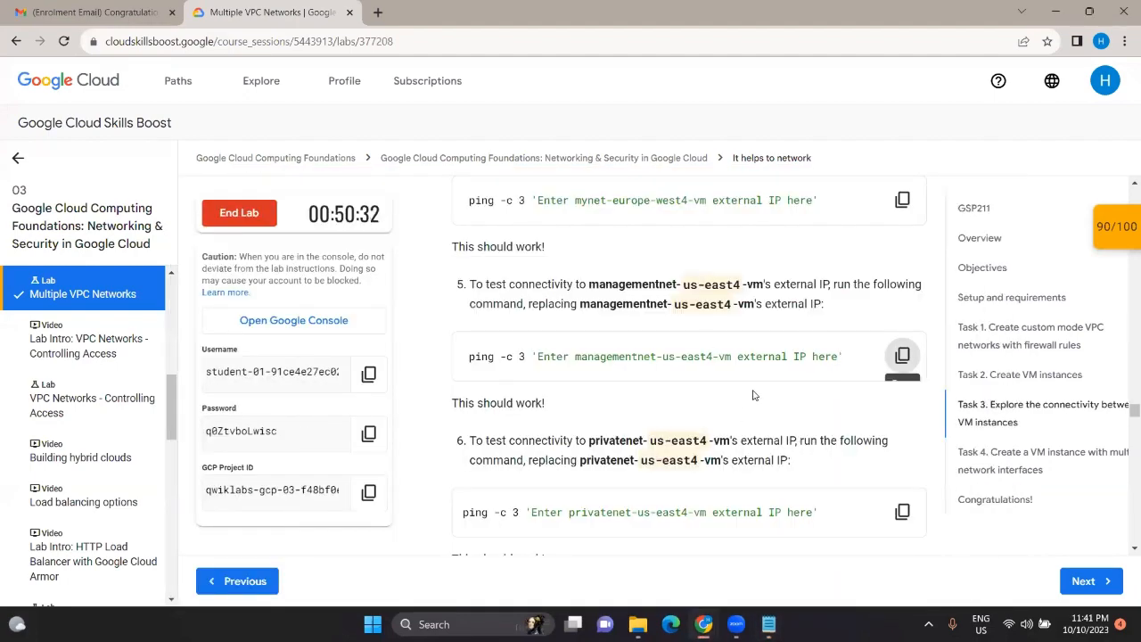
mouse_move(703, 624)
left_click(789, 513)
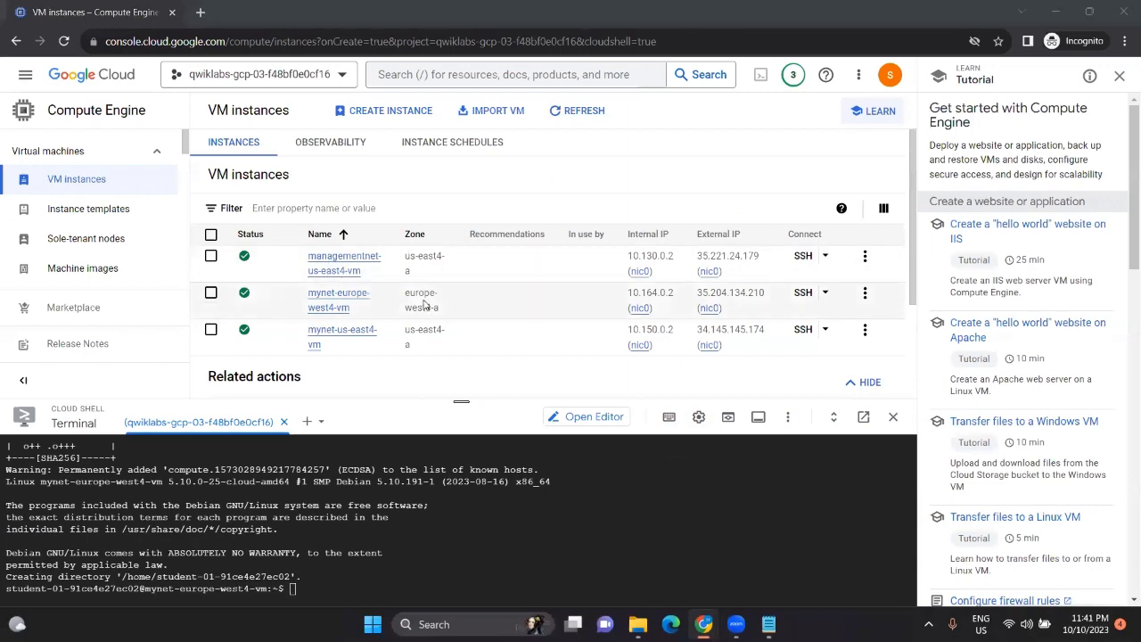
Step: Replace the ping command's placeholder with managementnet-us-east4-vm's external IP 35.221.24.179
key("alt+Tab")
key("alt+Tab")
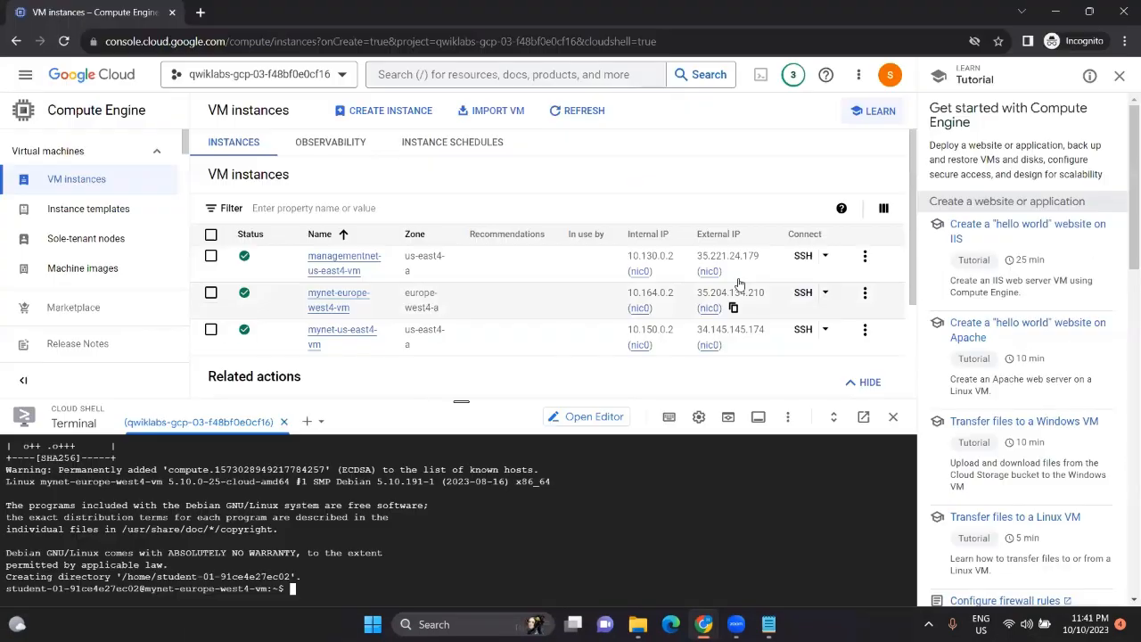
left_click(734, 272)
mouse_move(769, 623)
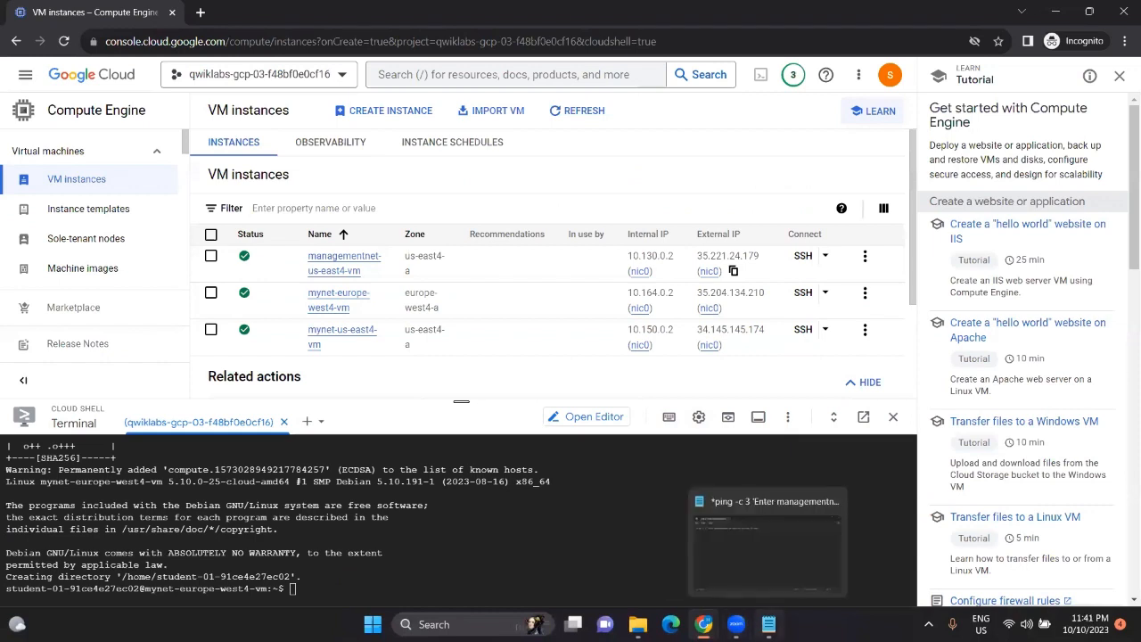
left_click(763, 557)
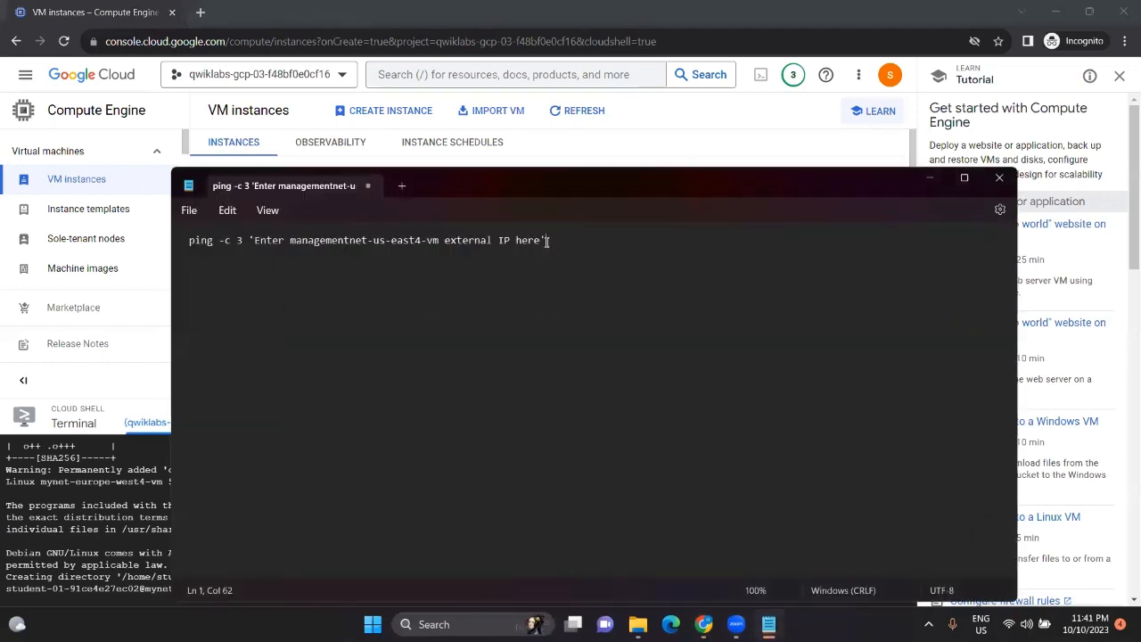
left_click_drag(548, 241, 250, 241)
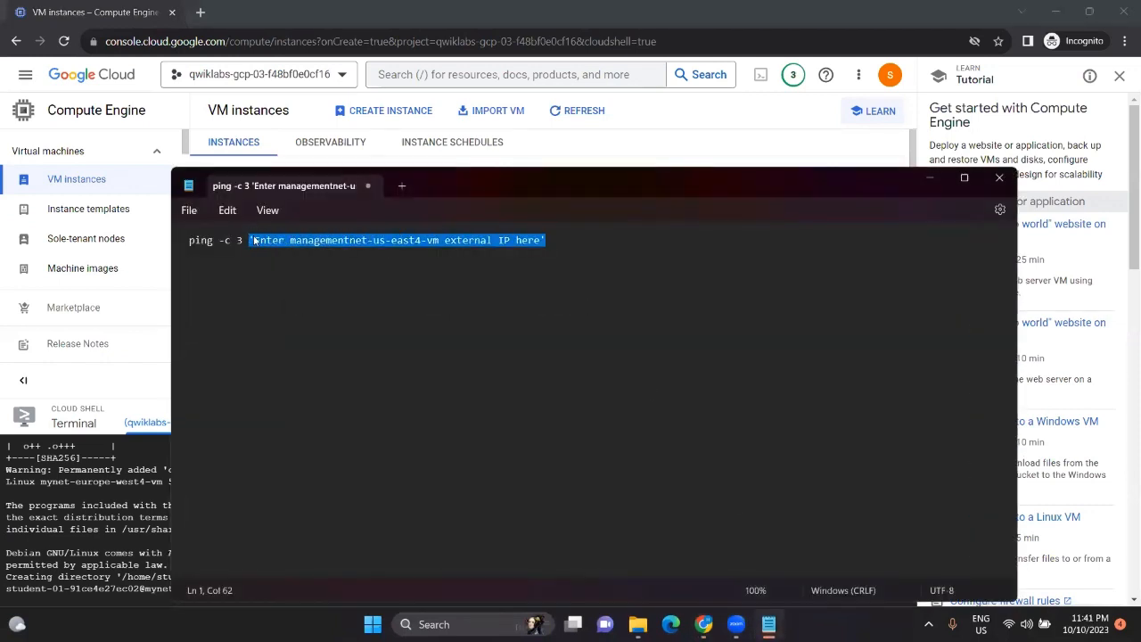
key("BackSpace")
key("ctrl+v")
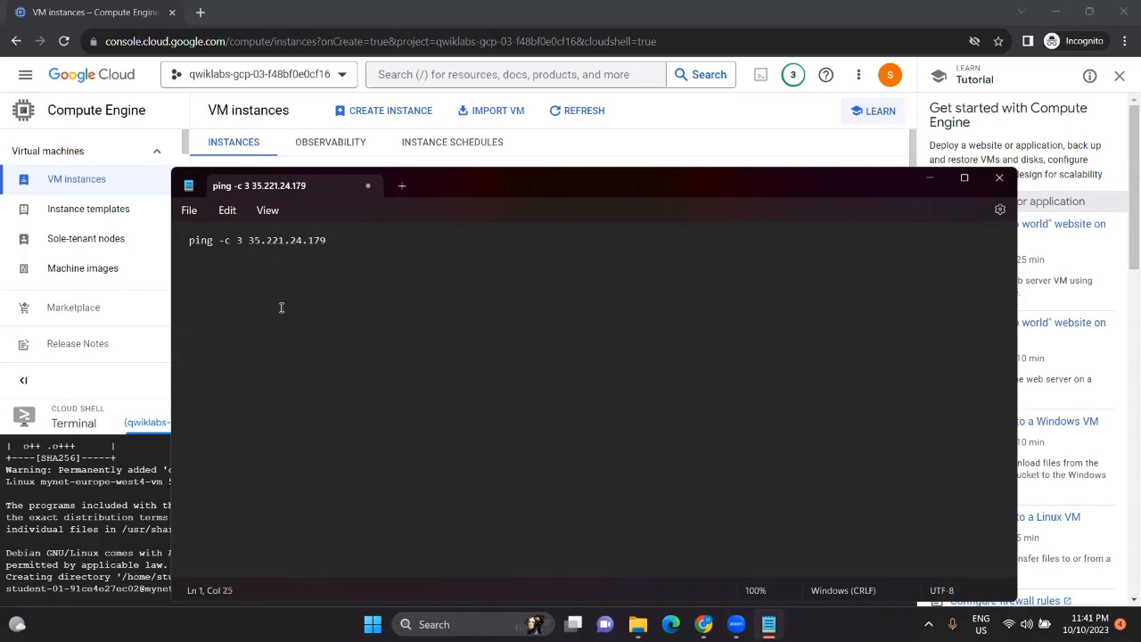
Step: Run ping -c 3 35.221.24.179 in Cloud Shell from mynet-europe-west4-vm
key("ctrl+a")
key("ctrl+x")
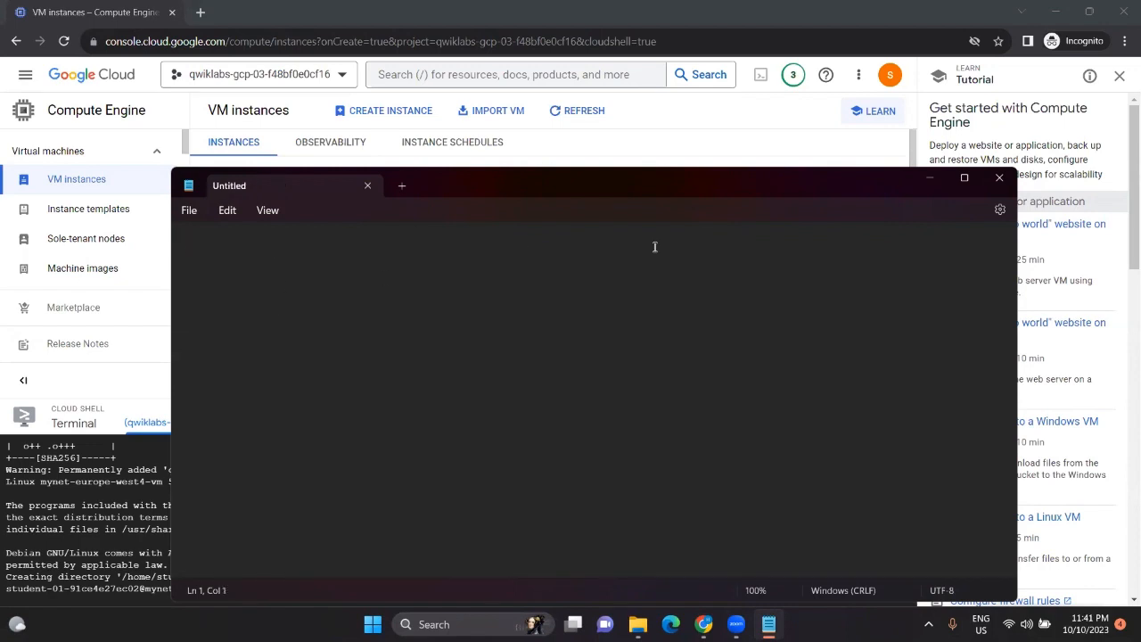
left_click(925, 185)
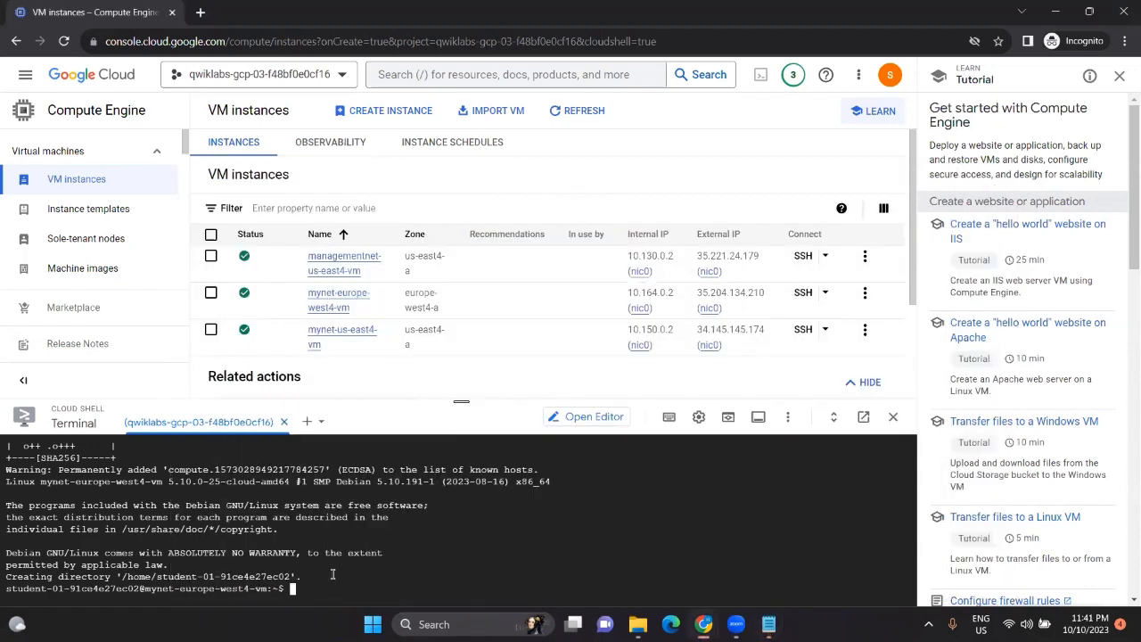
key("ctrl+v")
key("Return")
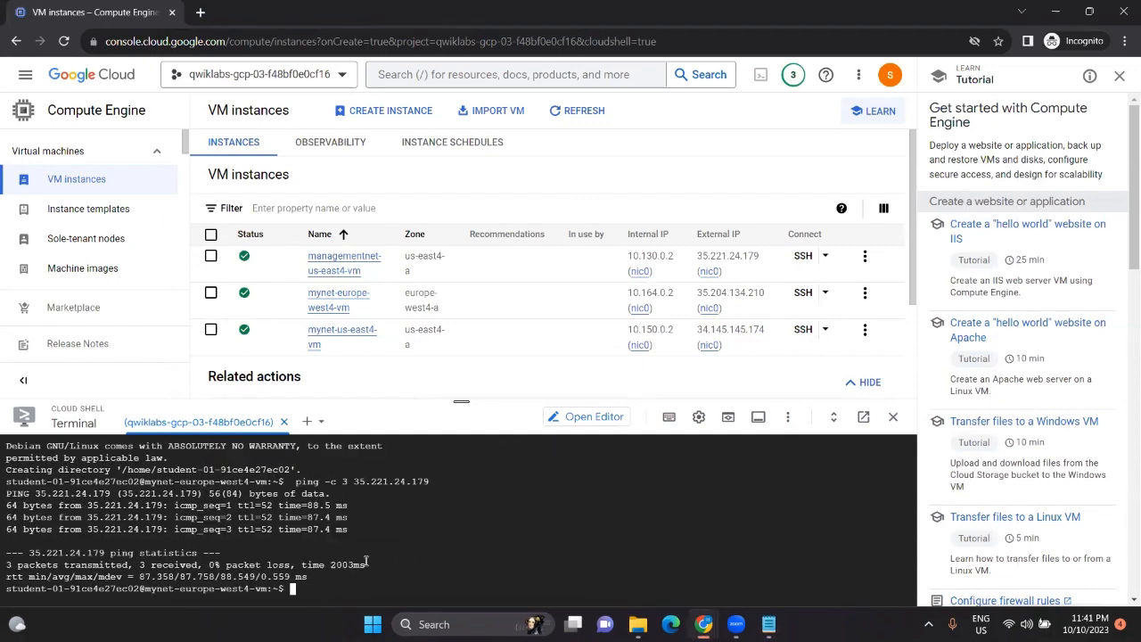
key("alt+Tab")
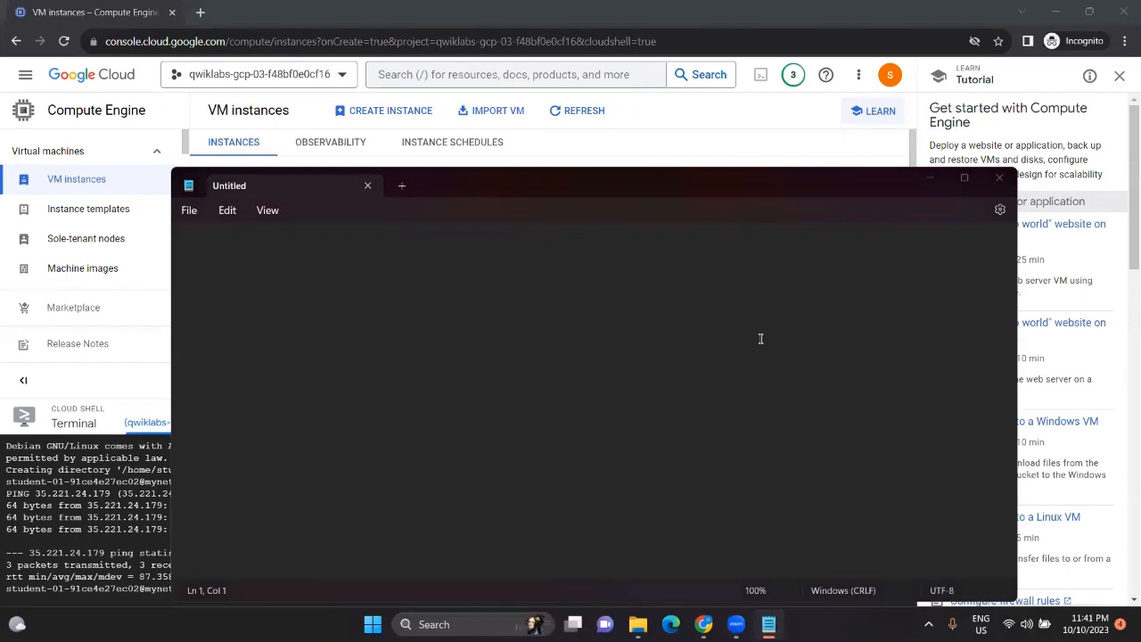
key("alt+Tab")
Step: Copy the privatenet ping command and reload the VM instances list to show privatenet-us-east4-vm's IP
scroll(899, 354, "down", 2)
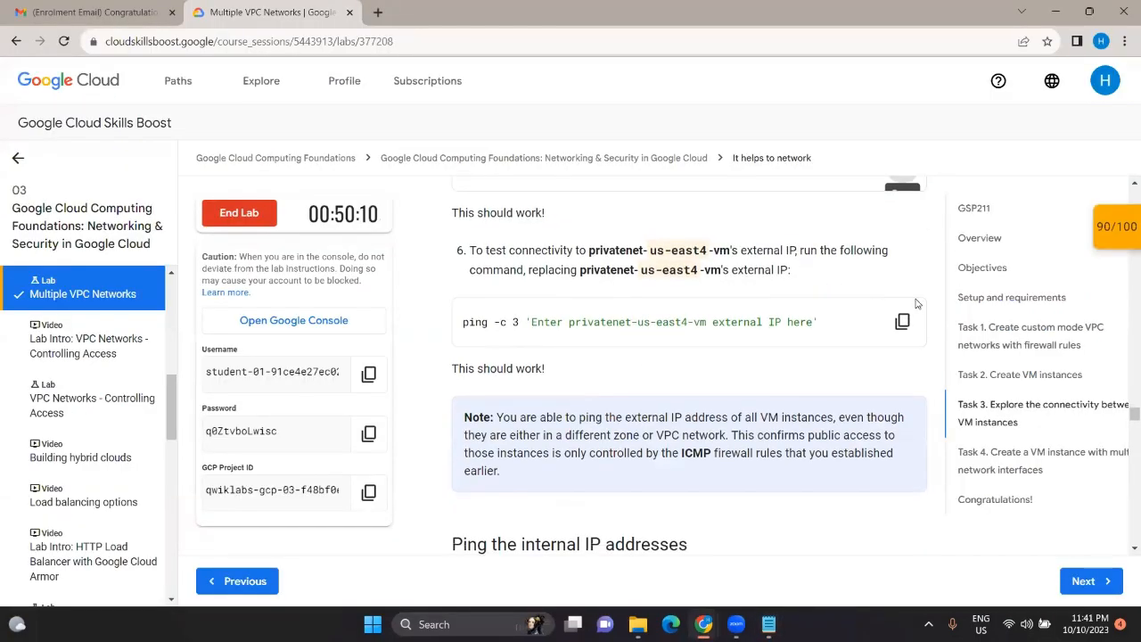
left_click(902, 321)
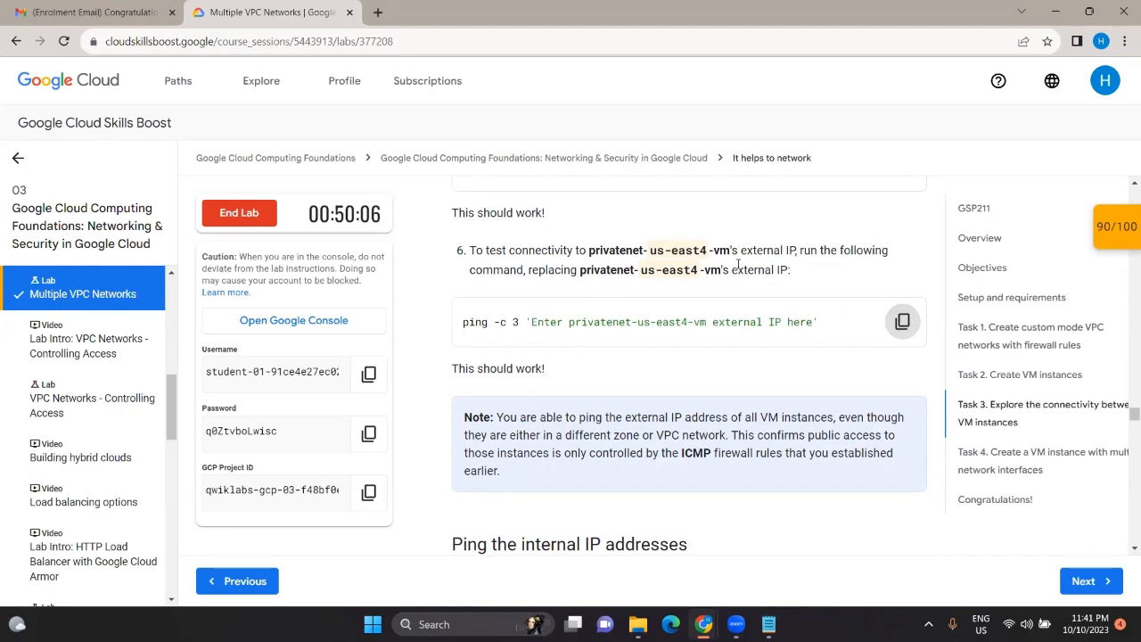
mouse_move(711, 618)
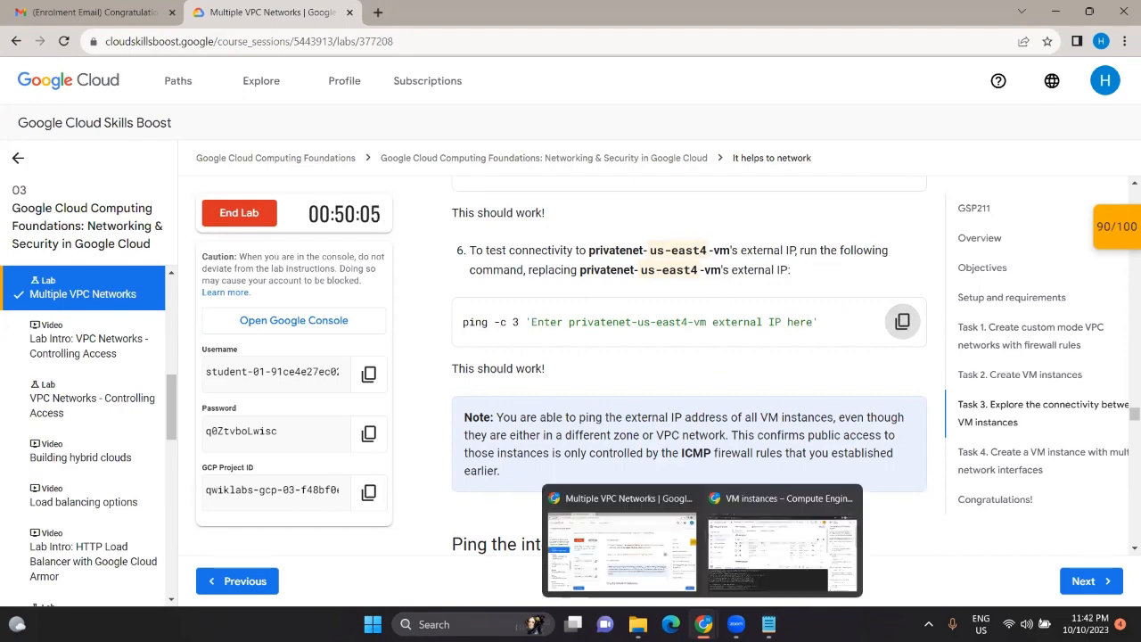
left_click(746, 576)
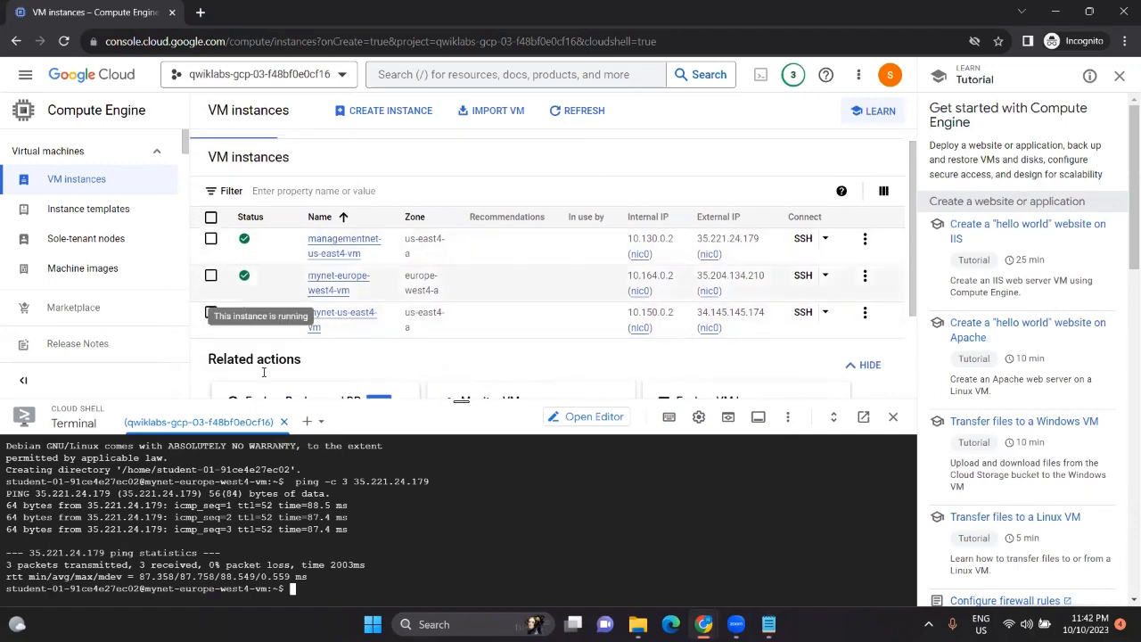
left_click(66, 42)
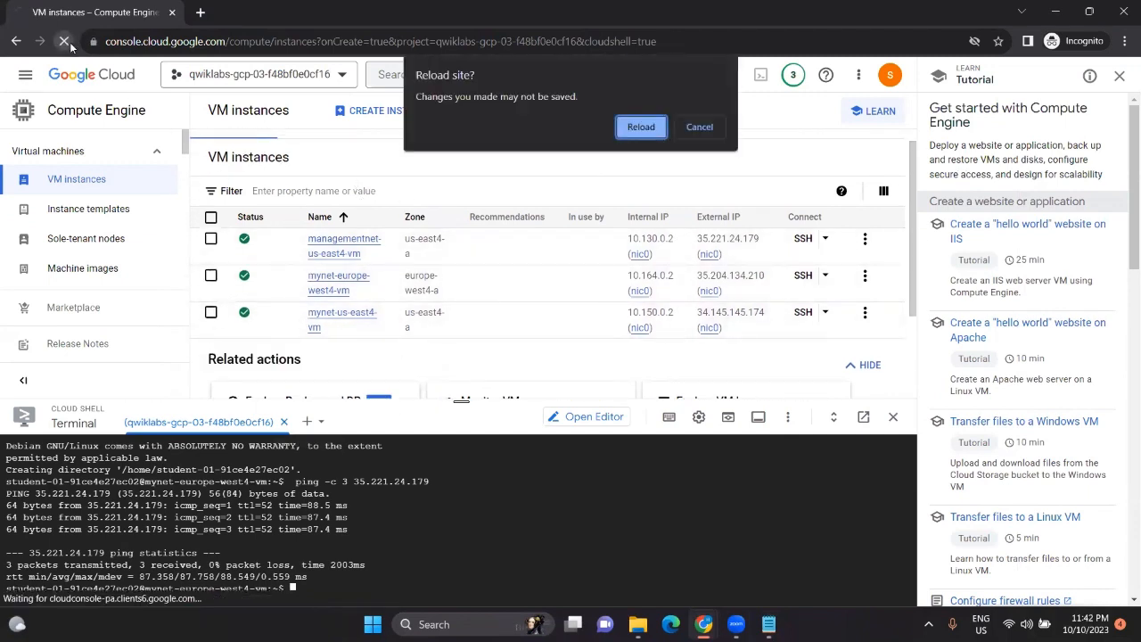
left_click(631, 133)
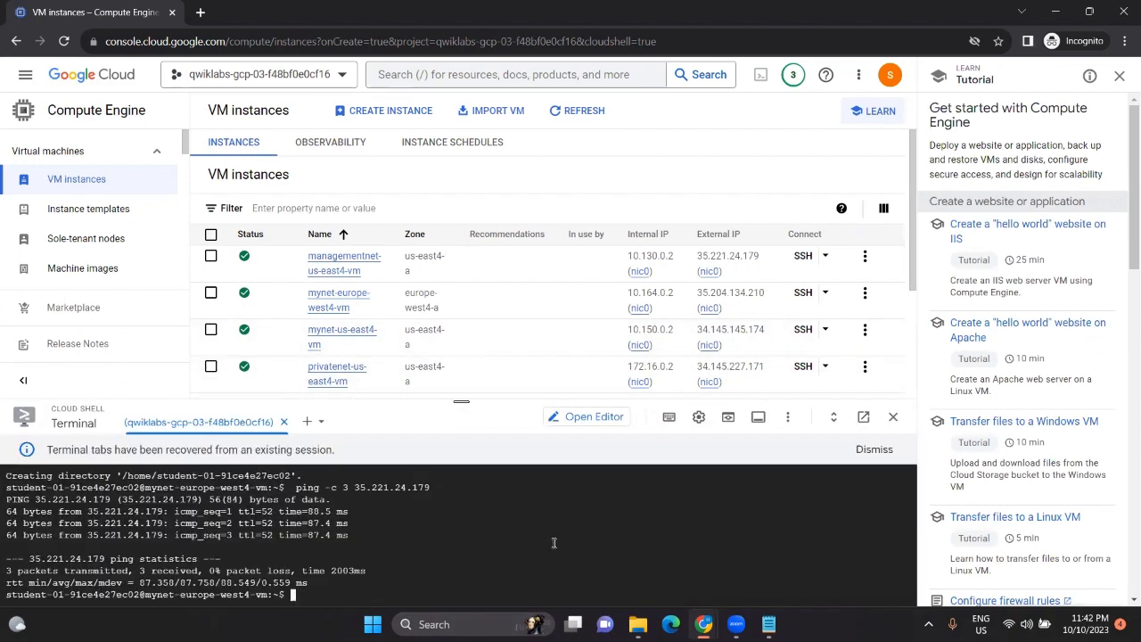
key("alt+Tab")
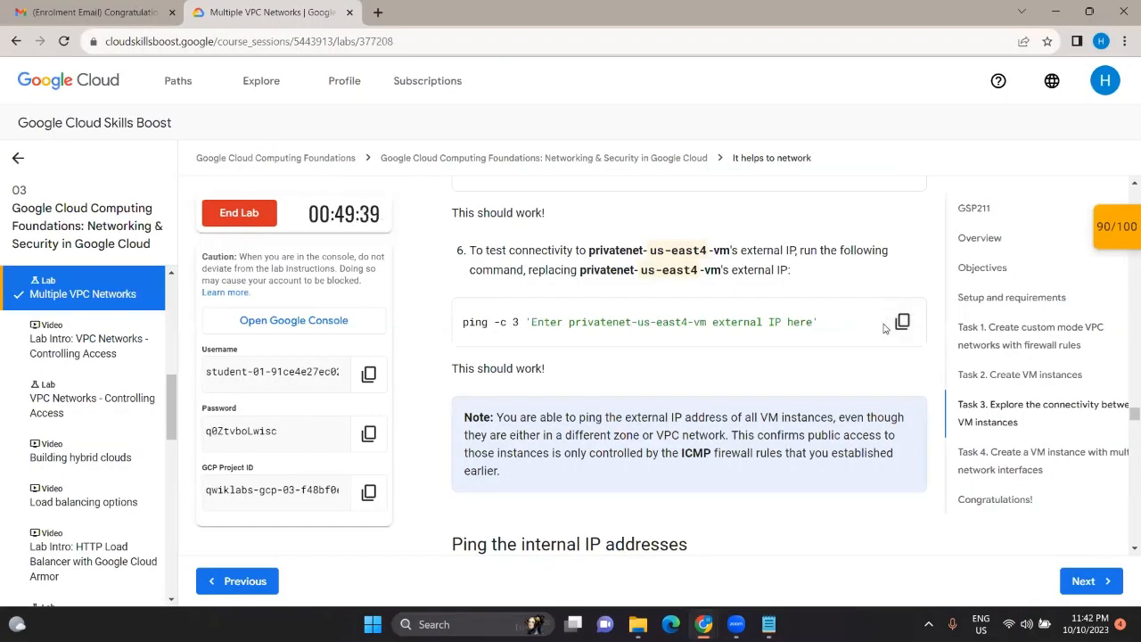
Step: Paste the lab's privatenet ping command into the scratch Notepad
left_click(916, 322)
mouse_move(768, 624)
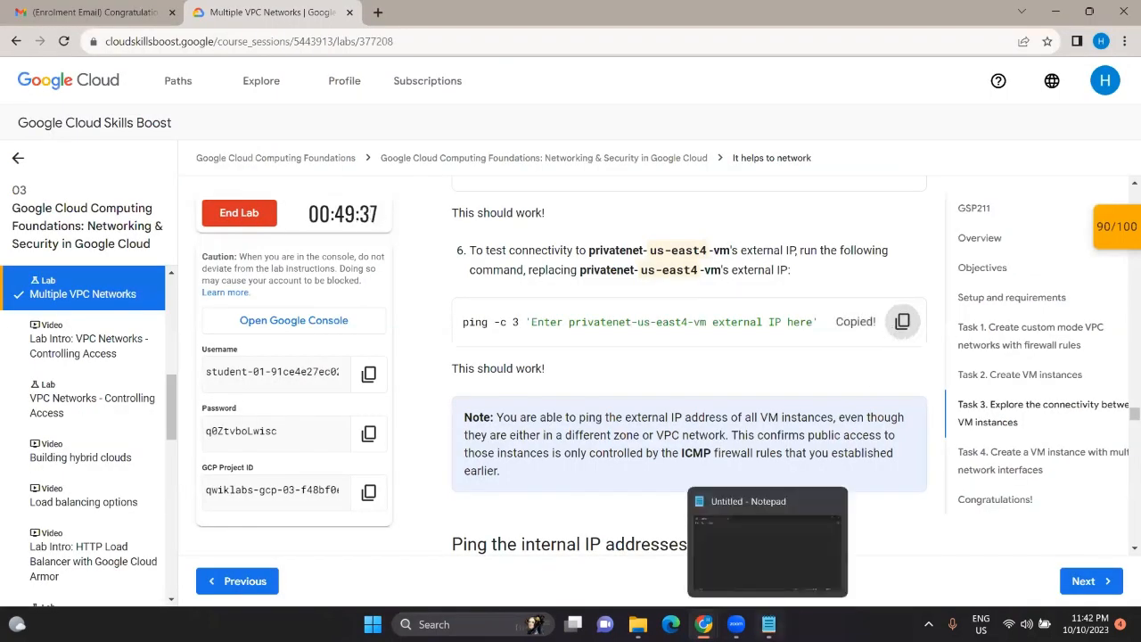
left_click(784, 566)
key("ctrl+v")
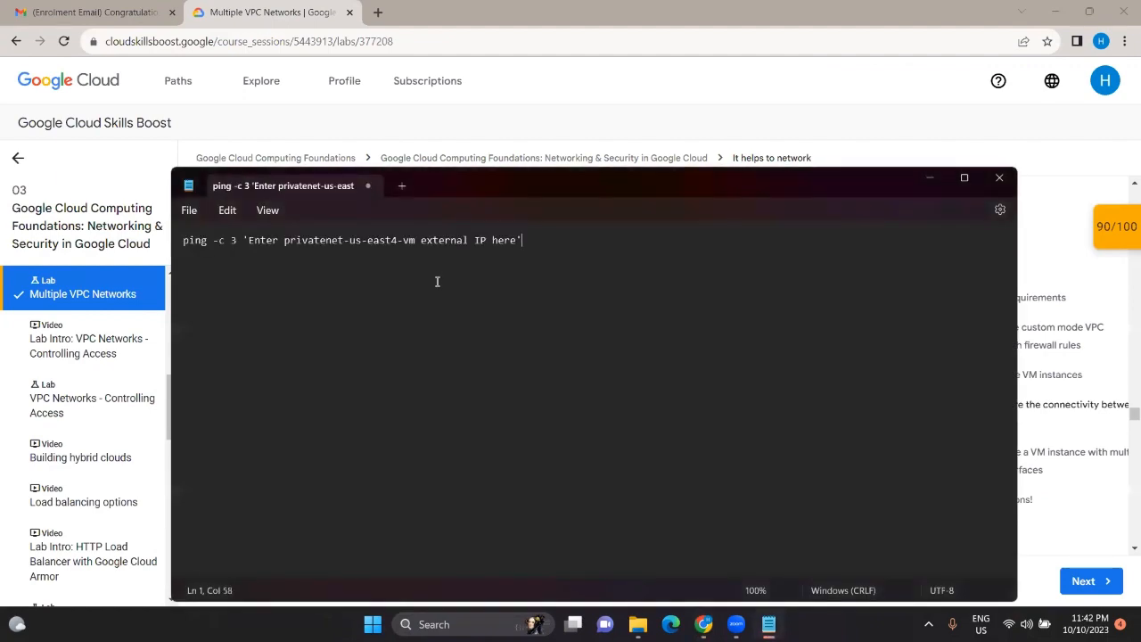
left_click(924, 175)
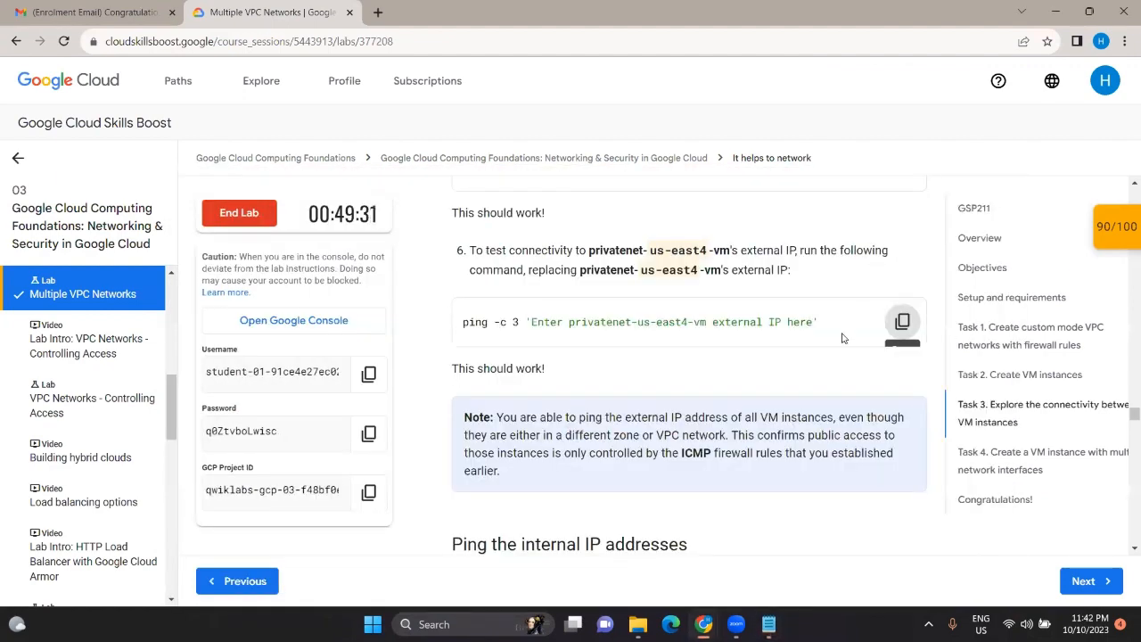
Step: Replace the command's placeholder with privatenet-us-east4-vm's external IP 34.145.227.171
scroll(842, 338, "down", 3)
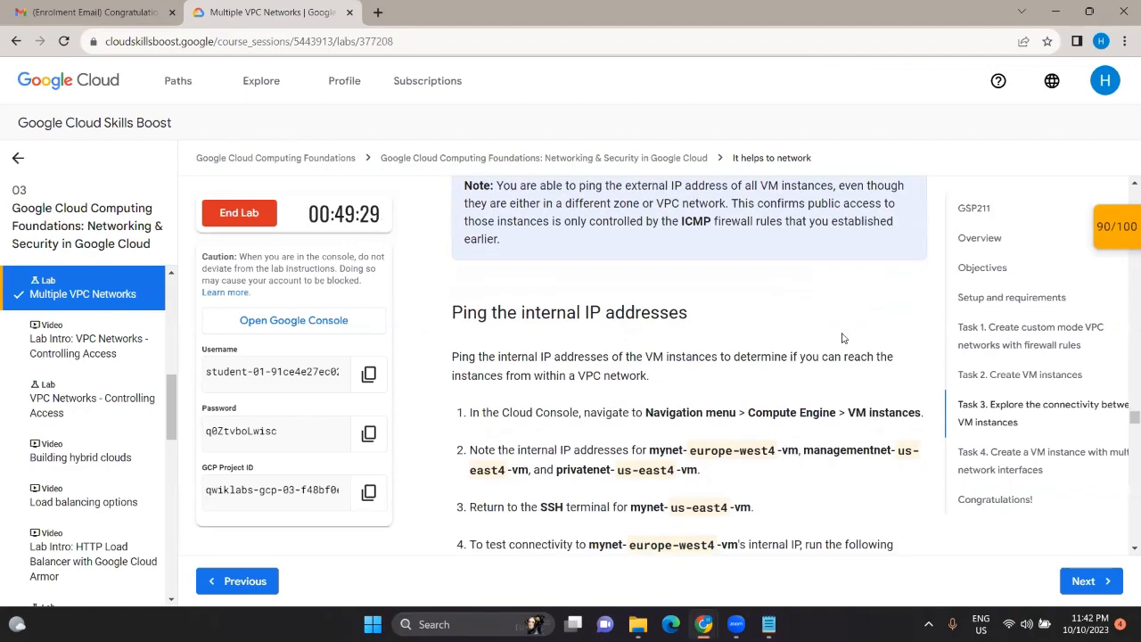
mouse_move(703, 624)
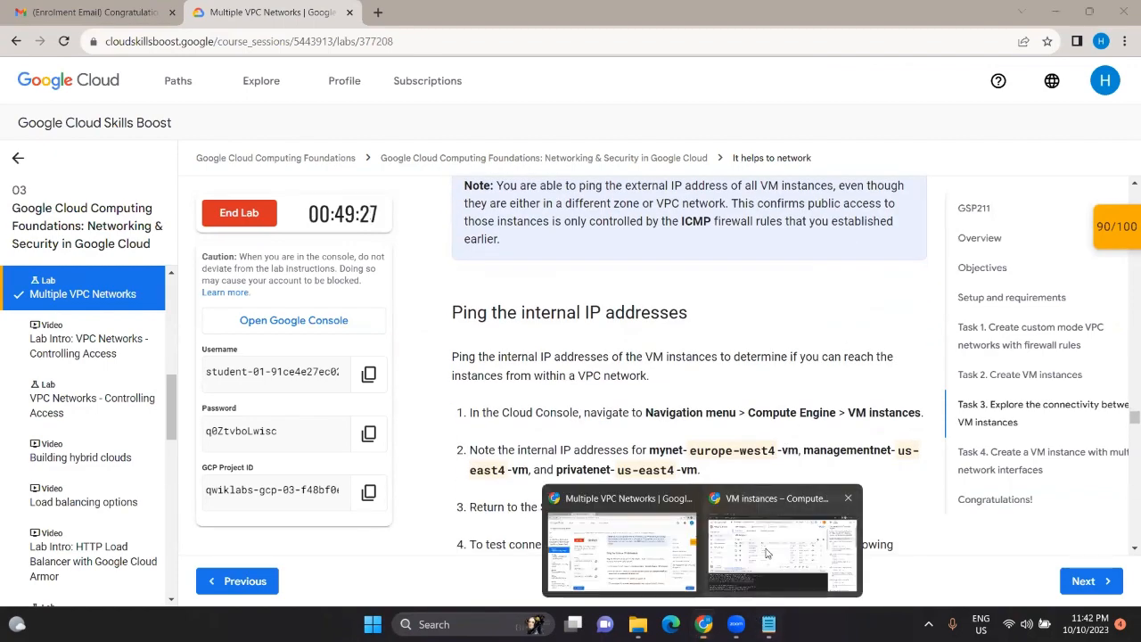
left_click(796, 543)
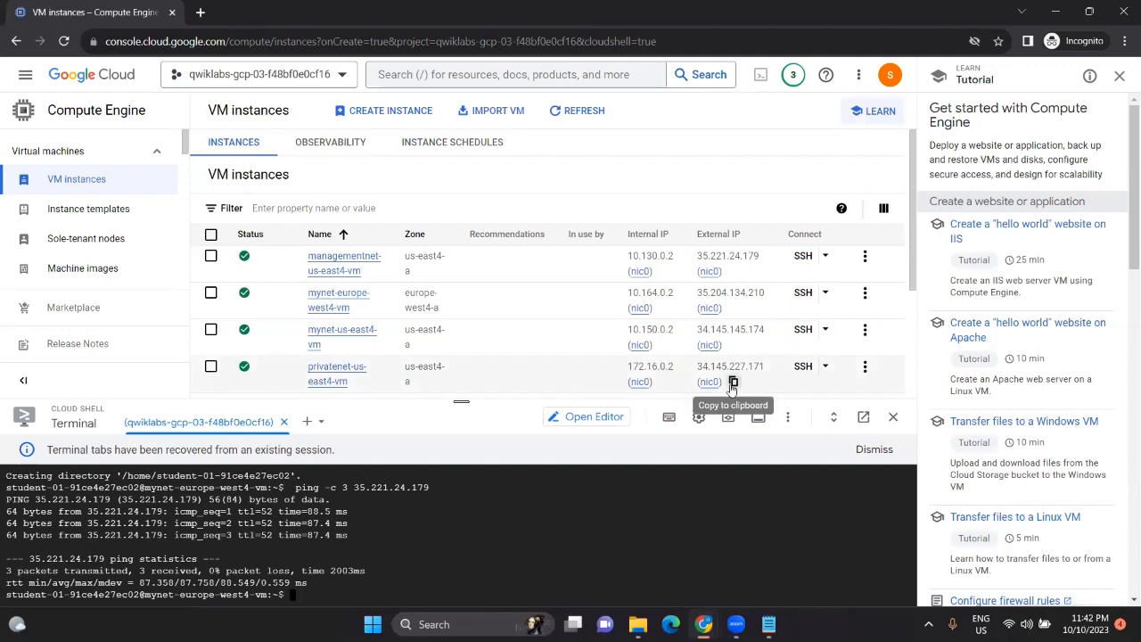
left_click(733, 383)
mouse_move(768, 624)
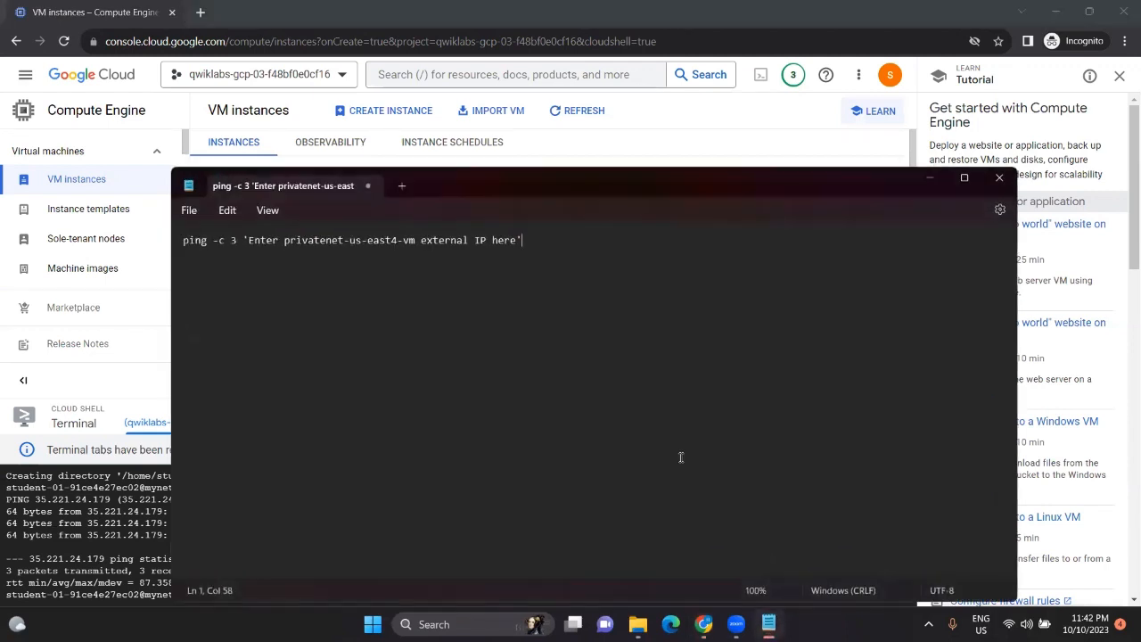
left_click(767, 563)
left_click_drag(526, 244, 245, 240)
key("BackSpace")
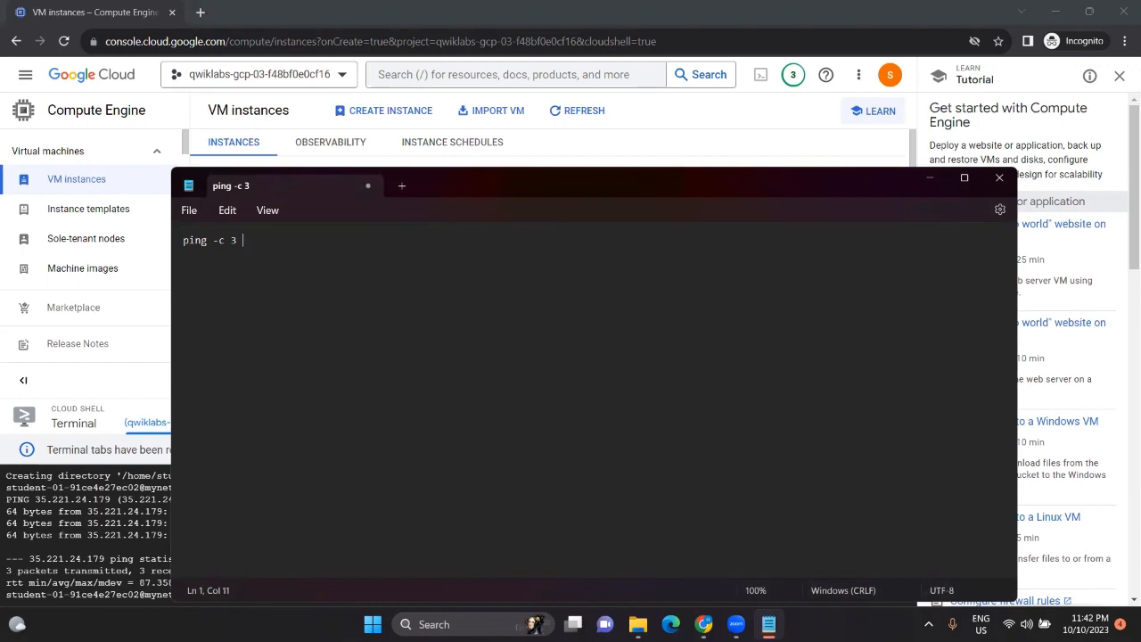
key("ctrl+v")
Step: Run ping -c 3 34.145.227.171 in Cloud Shell
key("ctrl+a")
key("ctrl+x")
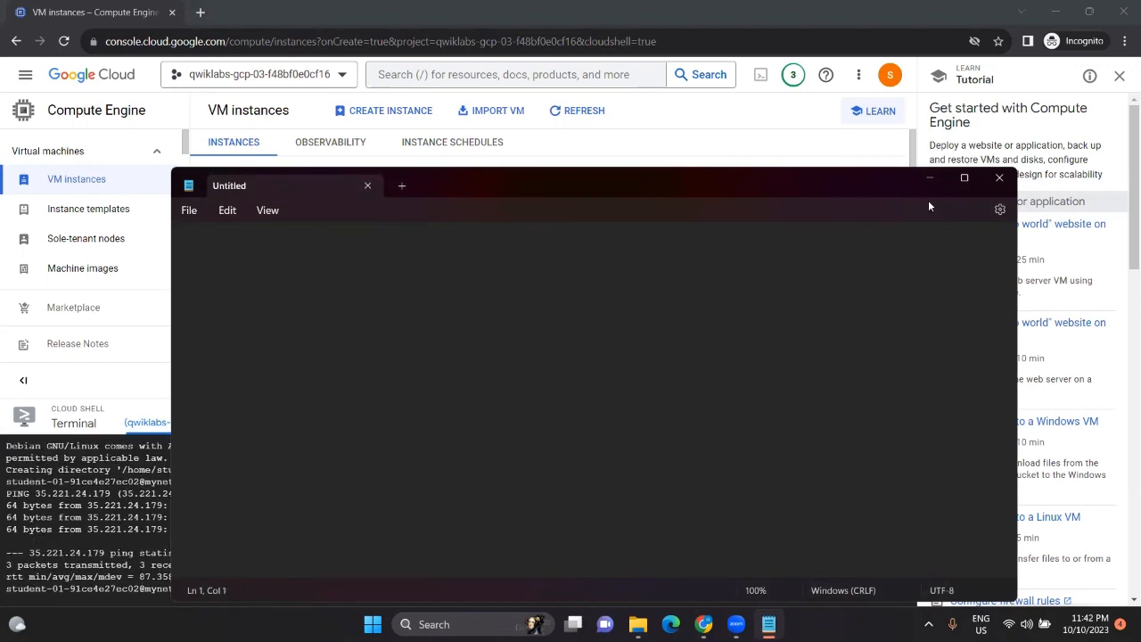
left_click(936, 186)
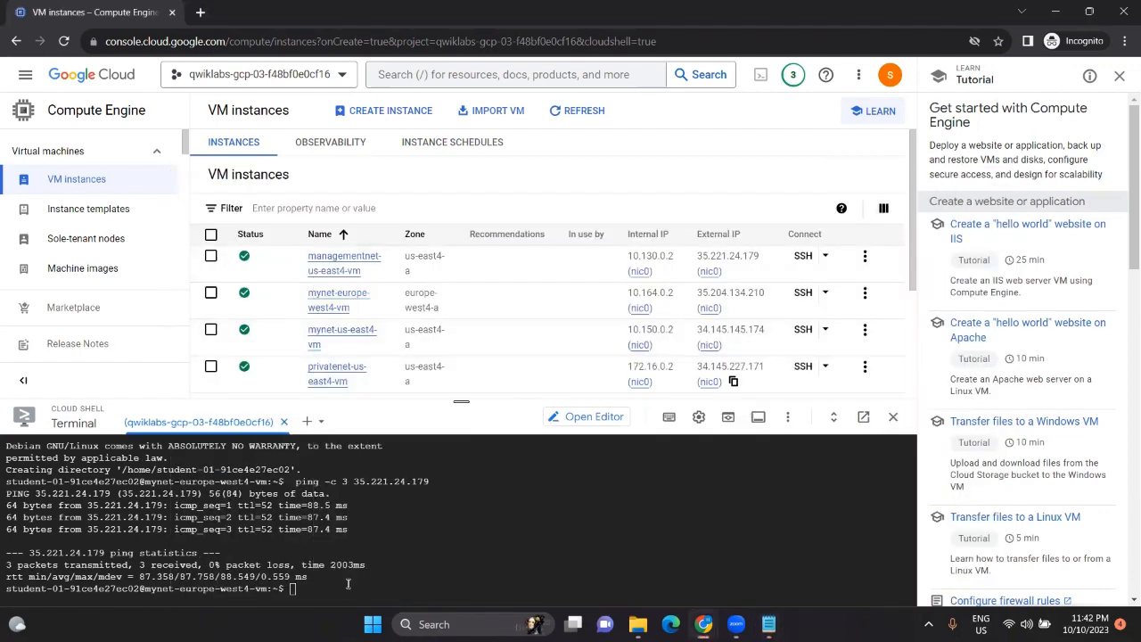
key("ctrl+v")
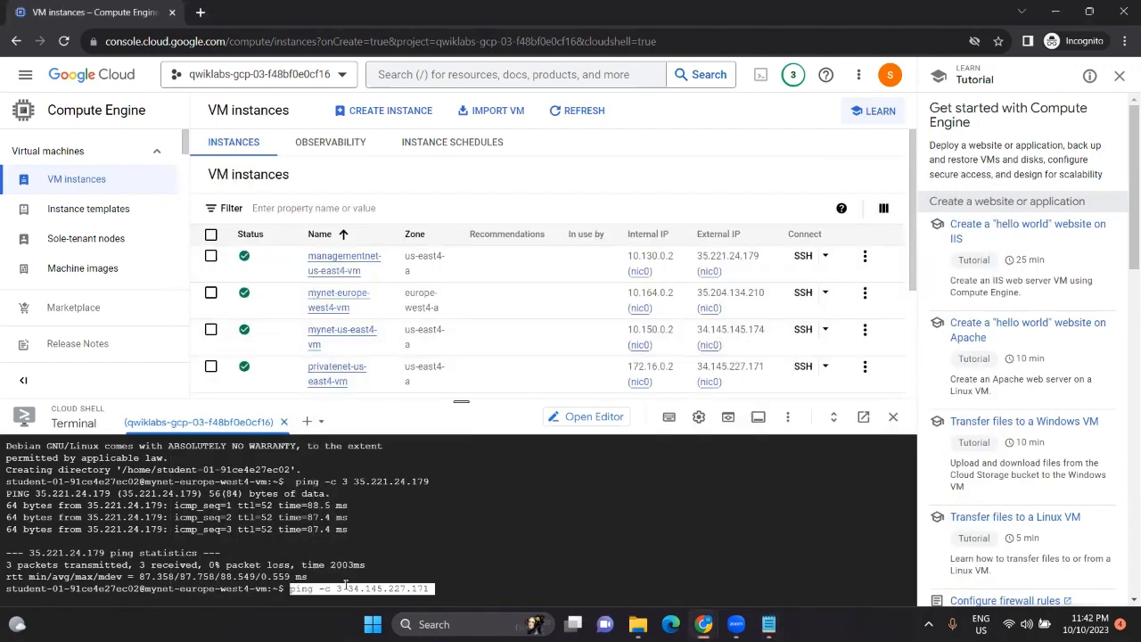
key("Return")
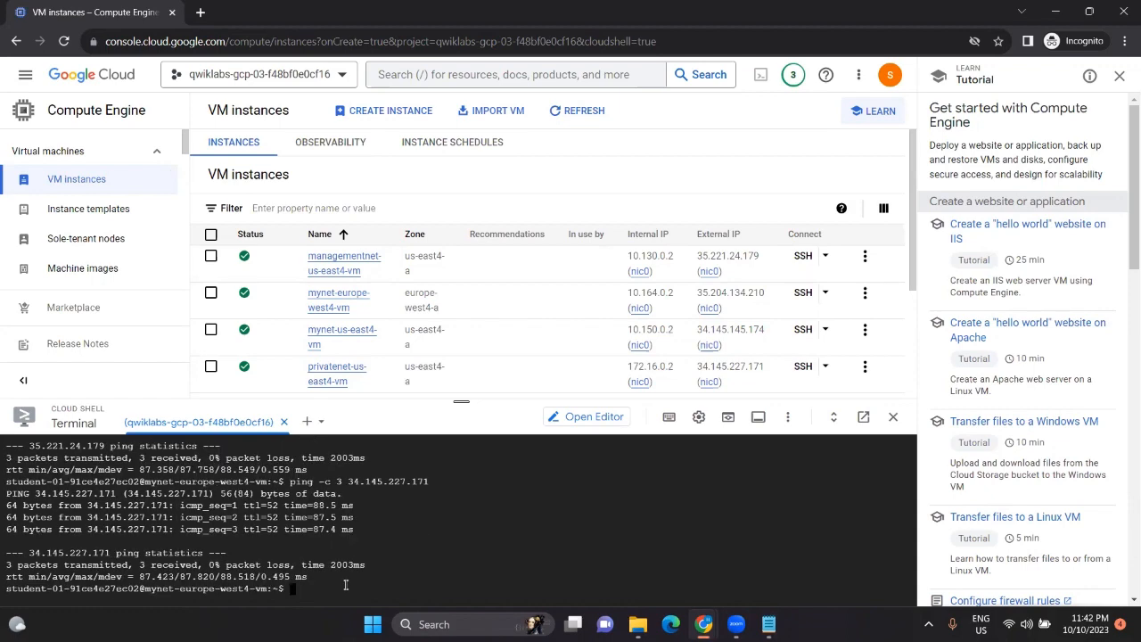
key("alt+Tab")
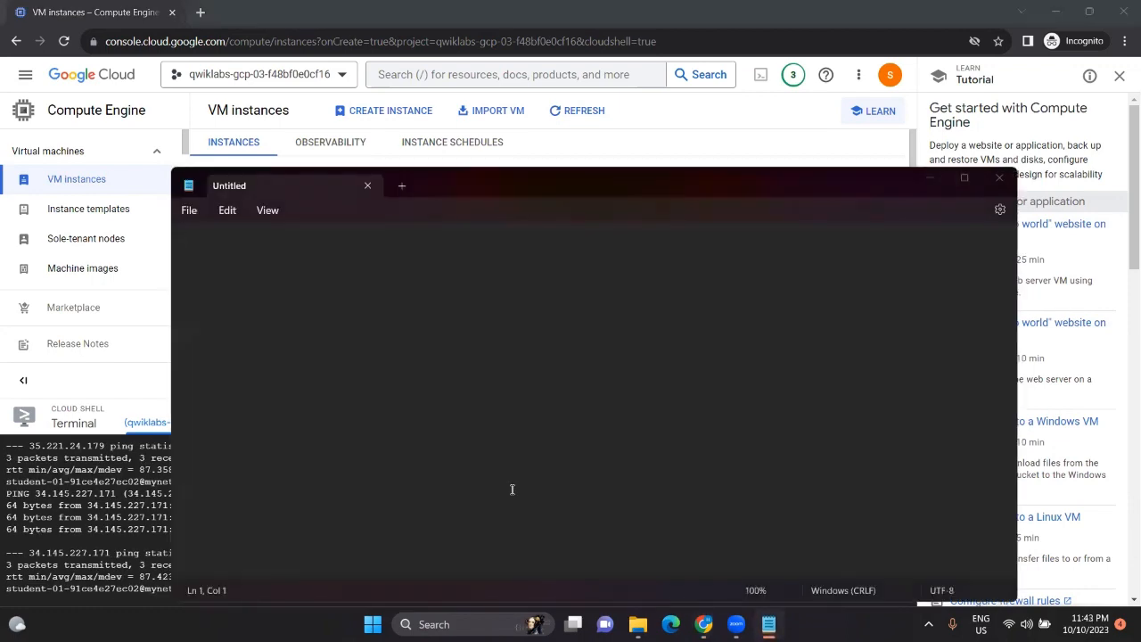
key("alt+Tab")
Step: Paste the lab's internal-IP ping command into the scratch Notepad
scroll(582, 439, "down", 2)
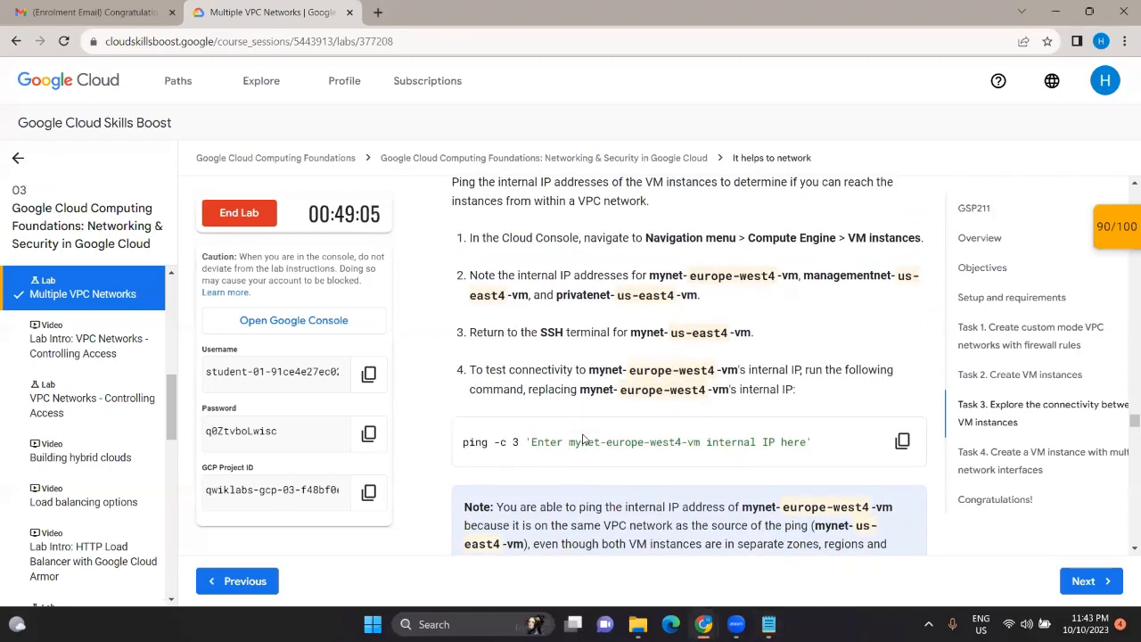
scroll(632, 367, "up", 1)
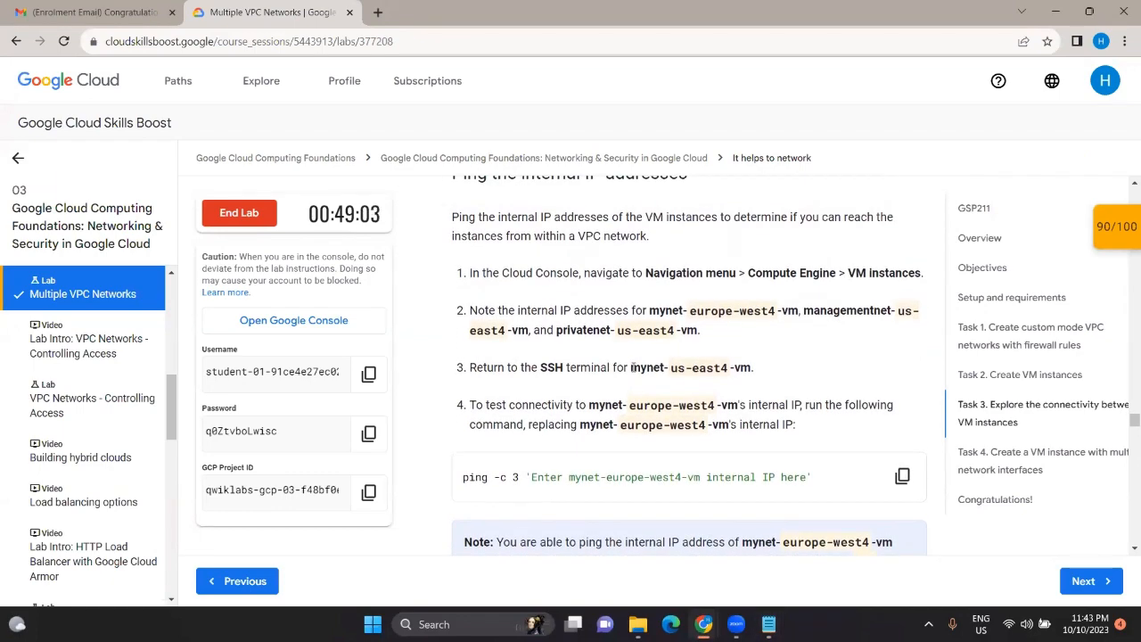
scroll(632, 367, "down", 1)
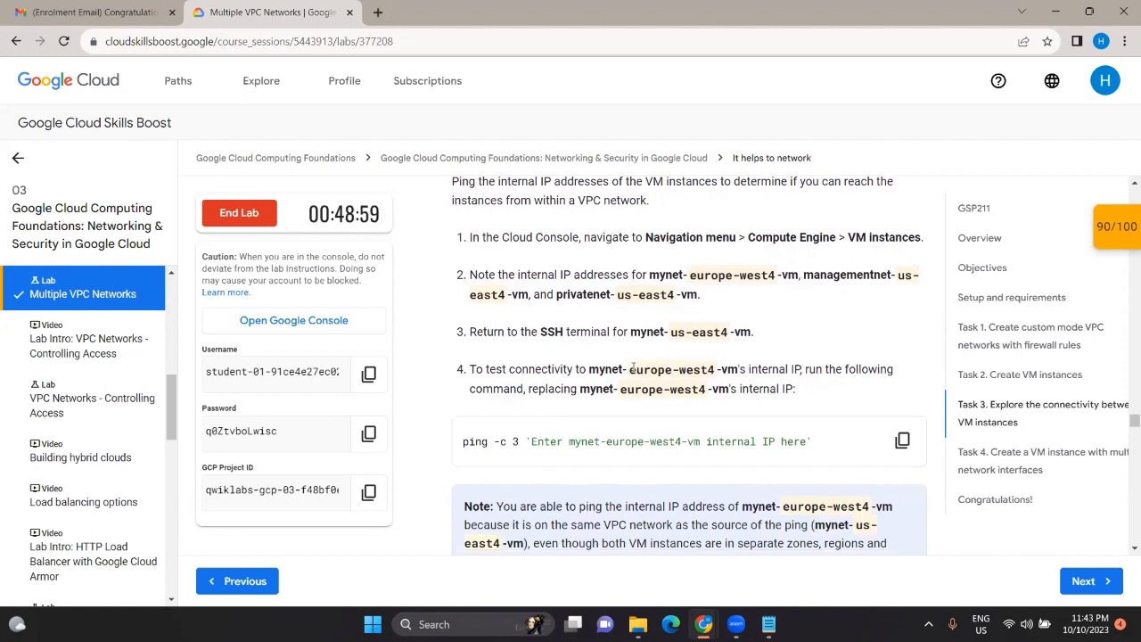
left_click(902, 440)
mouse_move(768, 623)
left_click(770, 571)
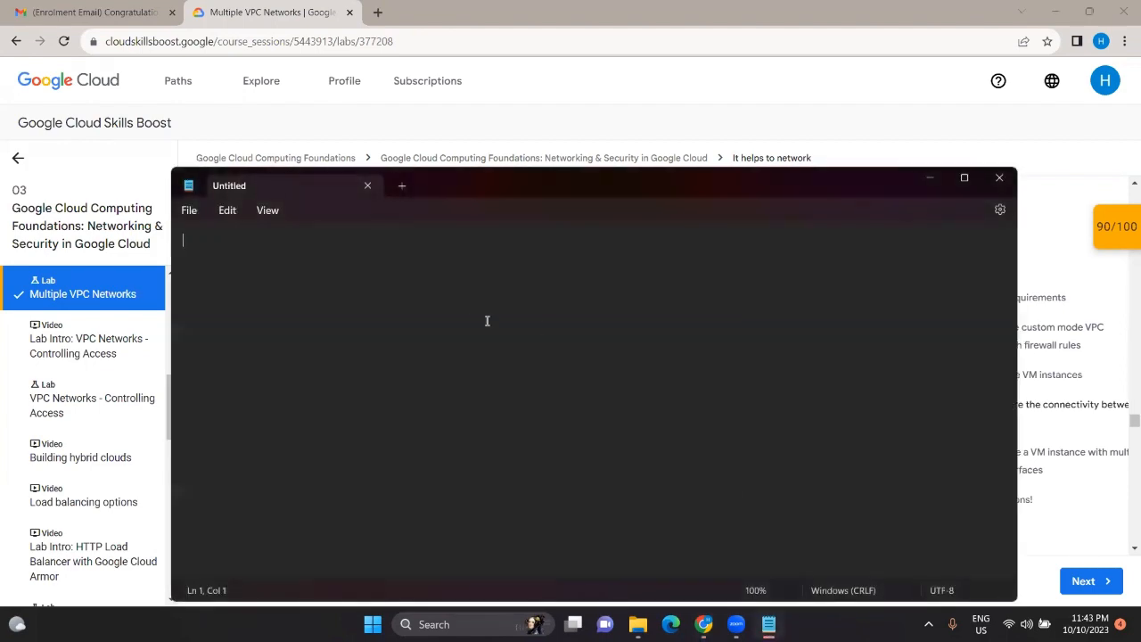
key("ctrl+v")
left_click(927, 182)
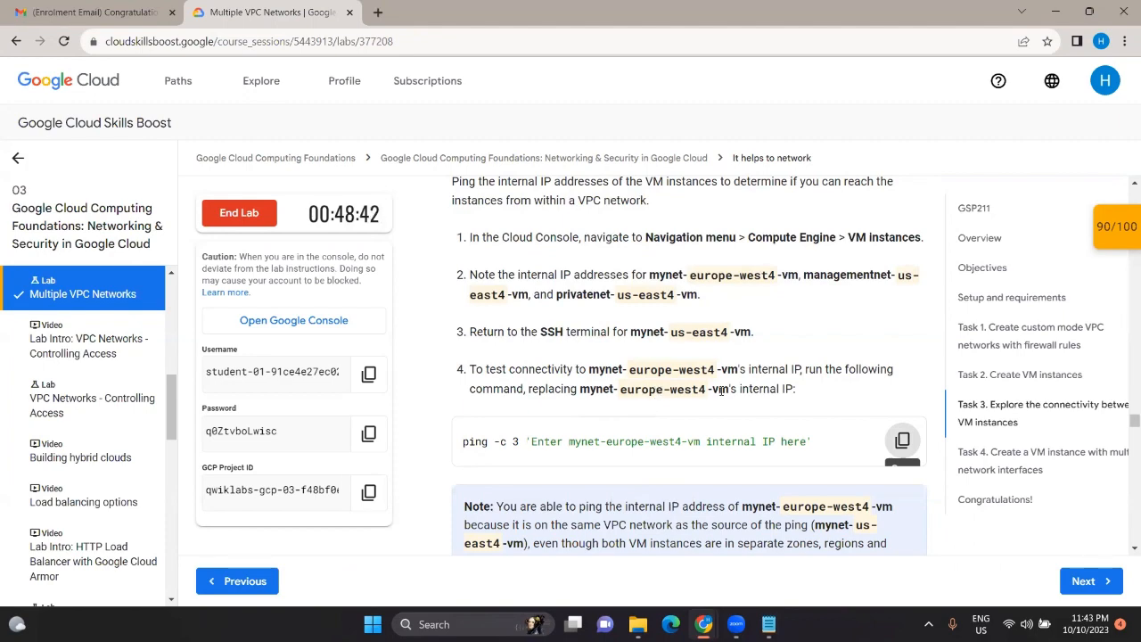
Step: Replace the command's placeholder with mynet-europe-west4-vm's internal IP 10.164.0.2
mouse_move(719, 615)
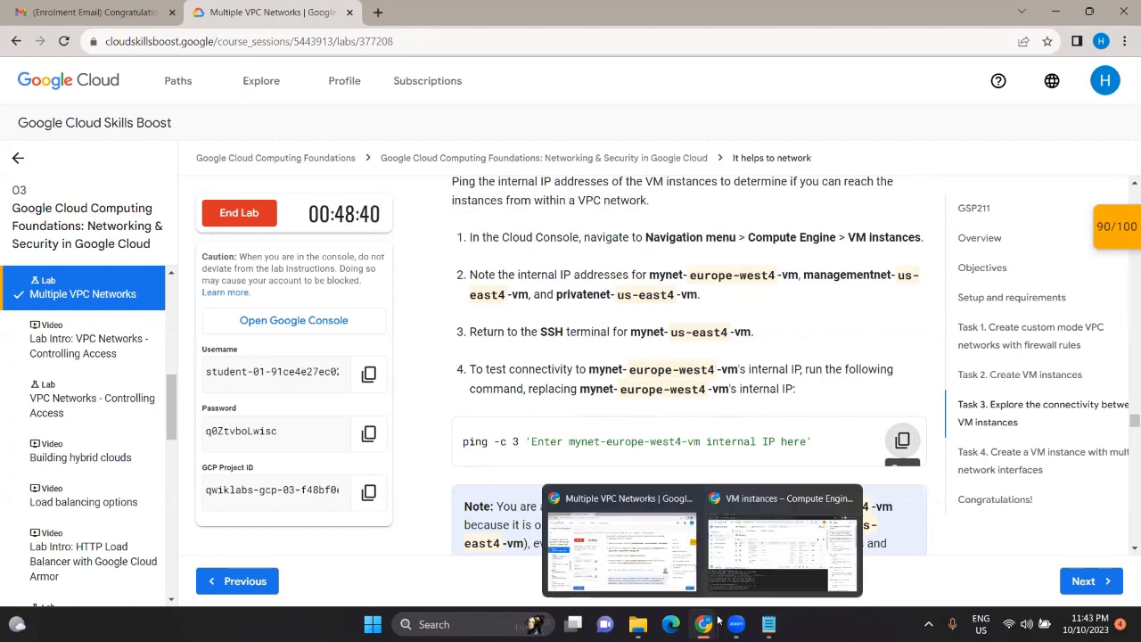
left_click(847, 459)
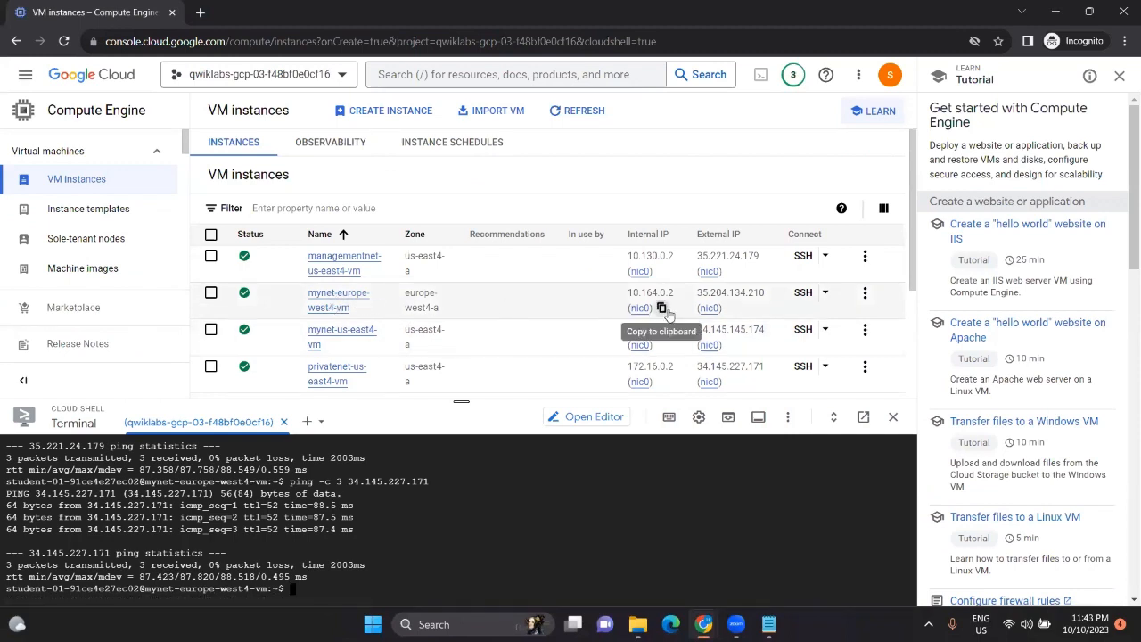
left_click(659, 307)
mouse_move(768, 622)
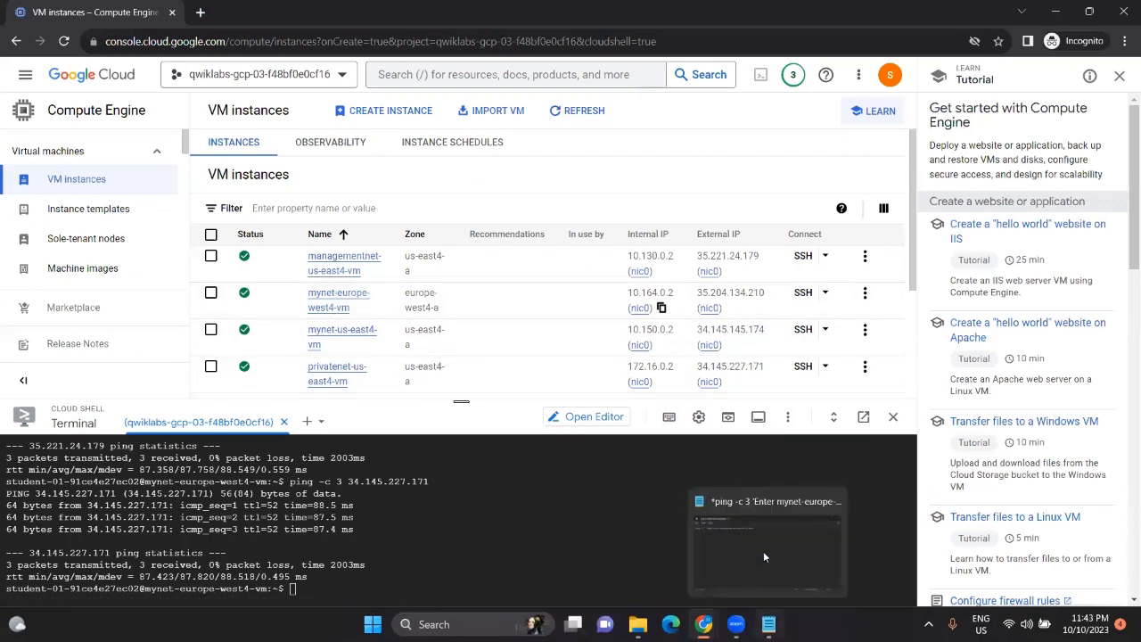
left_click(763, 551)
left_click_drag(517, 241, 244, 240)
key("BackSpace")
key("ctrl+v")
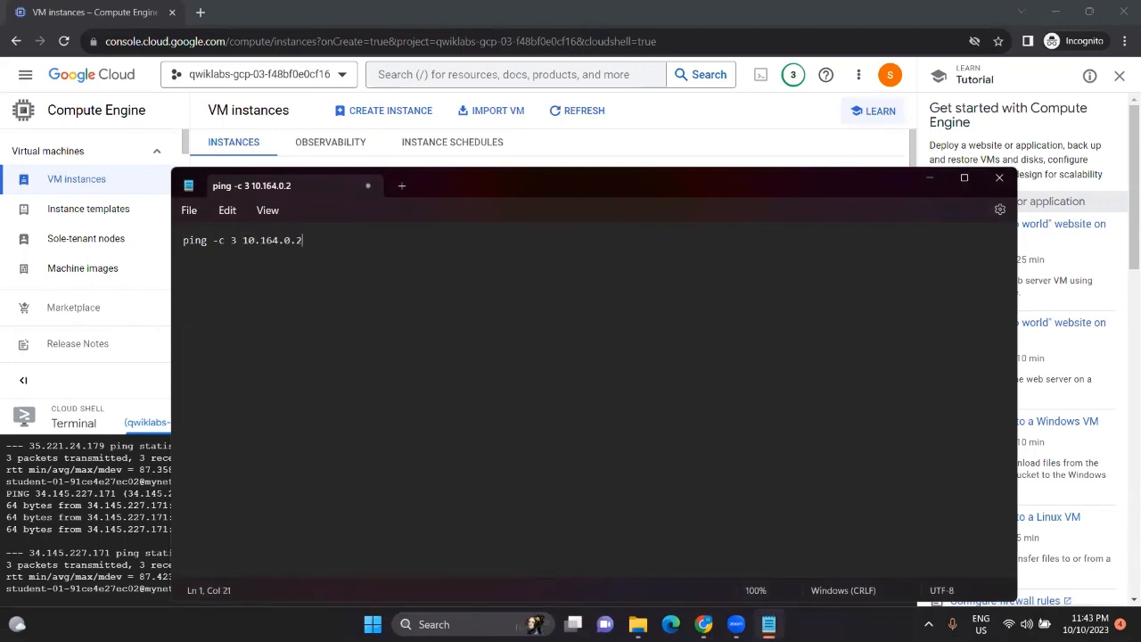
Step: Run ping -c 3 10.164.0.2 in Cloud Shell
key("ctrl+a")
key("ctrl+x")
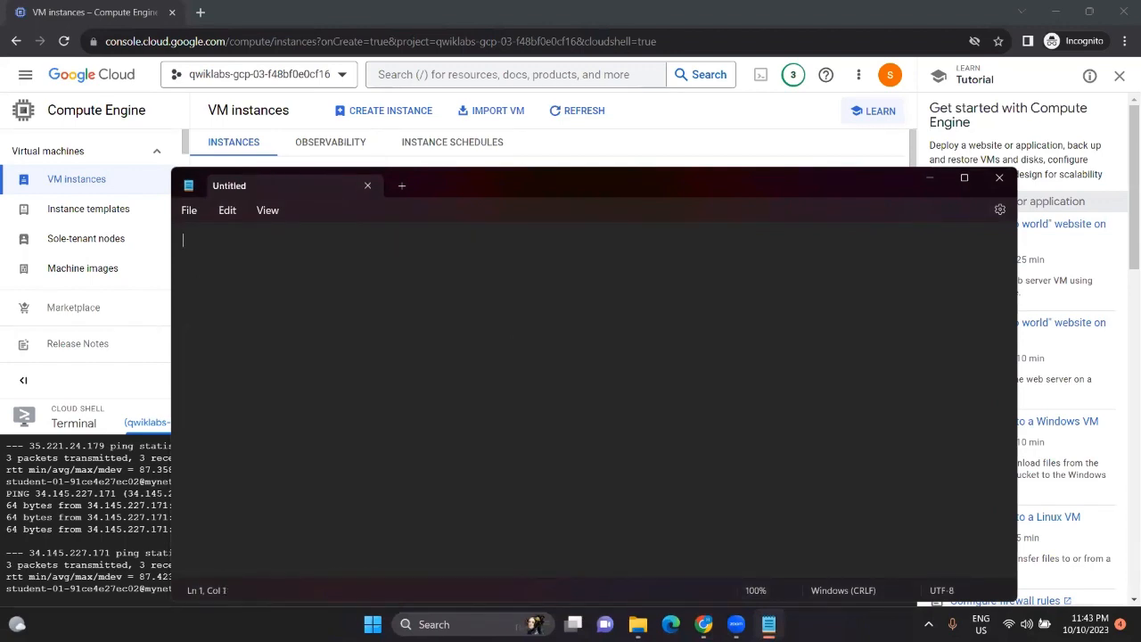
left_click(929, 180)
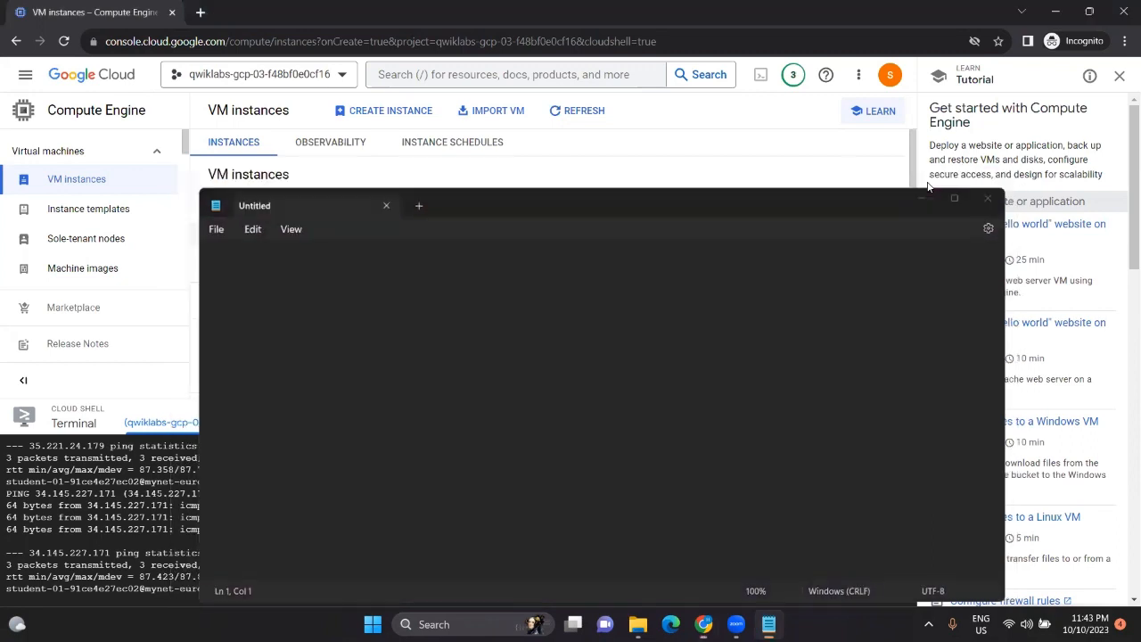
key("ctrl+v")
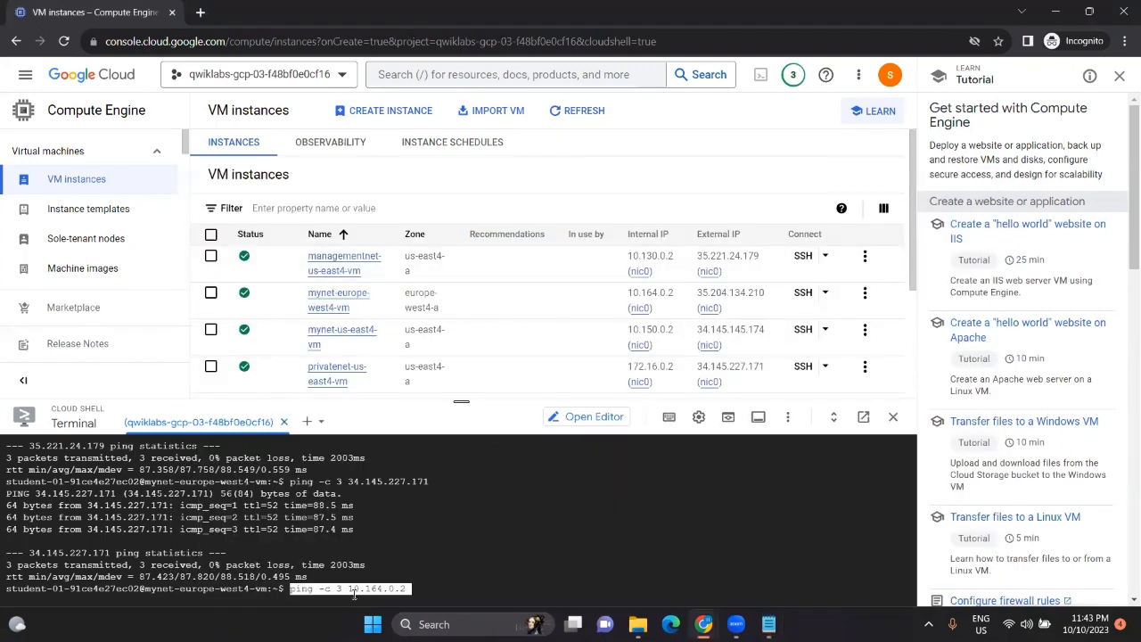
key("Return")
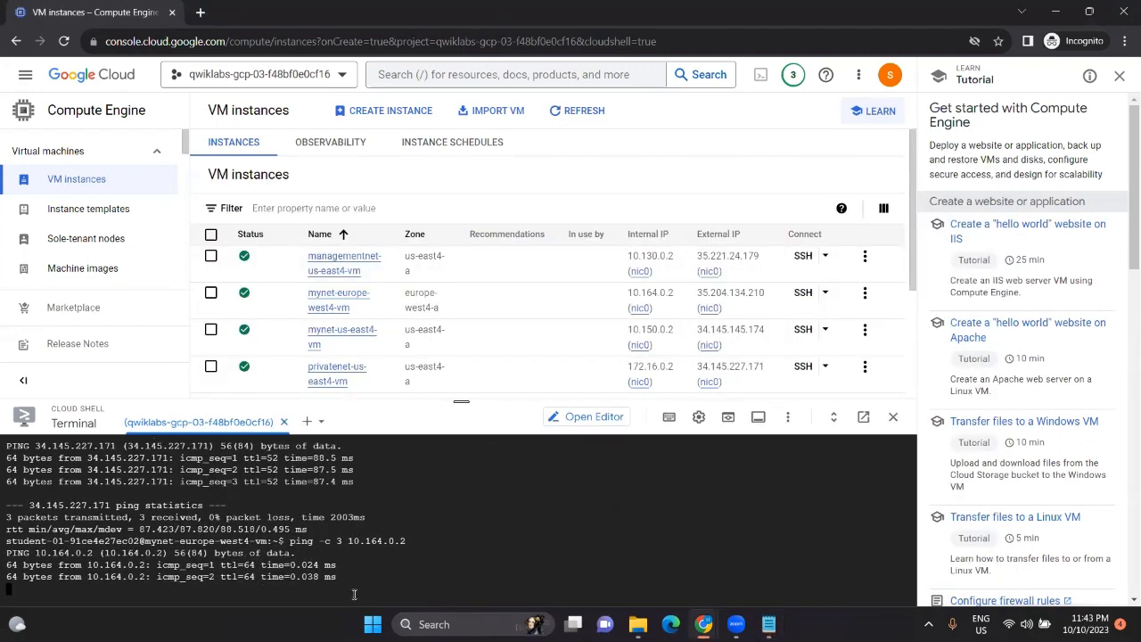
key("alt+Tab")
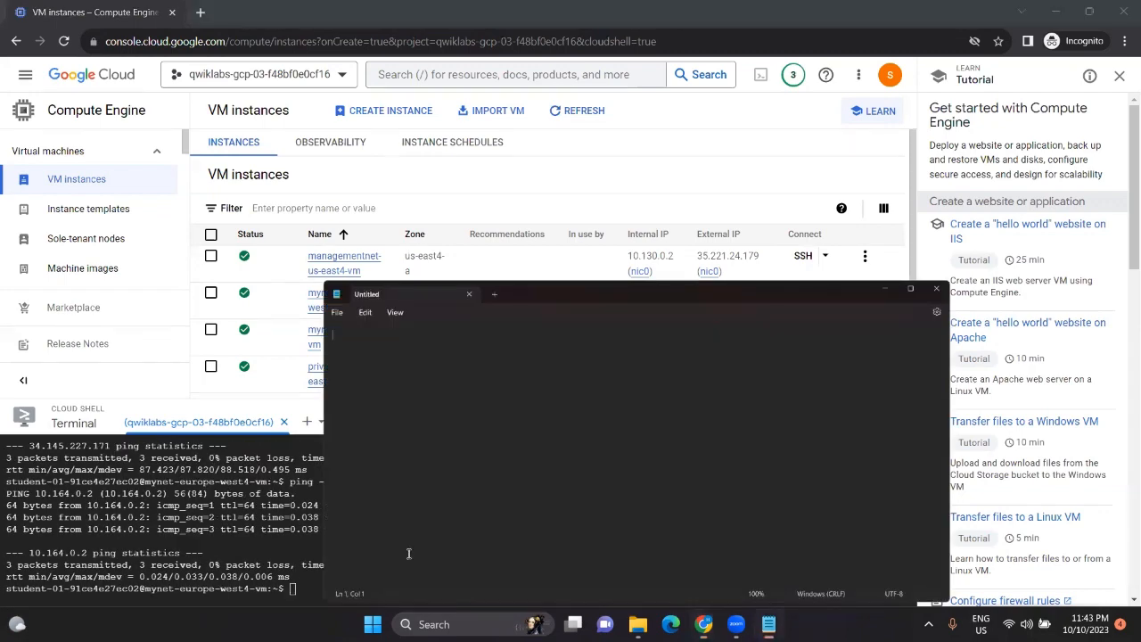
Step: Answer the connectivity quiz with mynet-region_2-vm and submit it
scroll(629, 437, "down", 3)
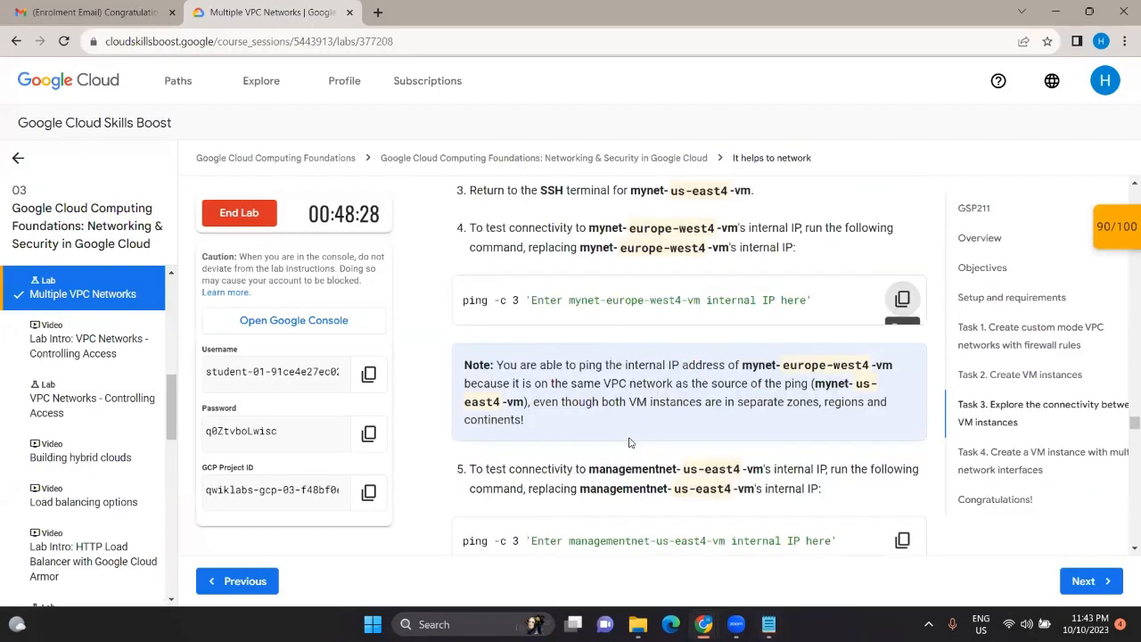
scroll(629, 442, "up", 2)
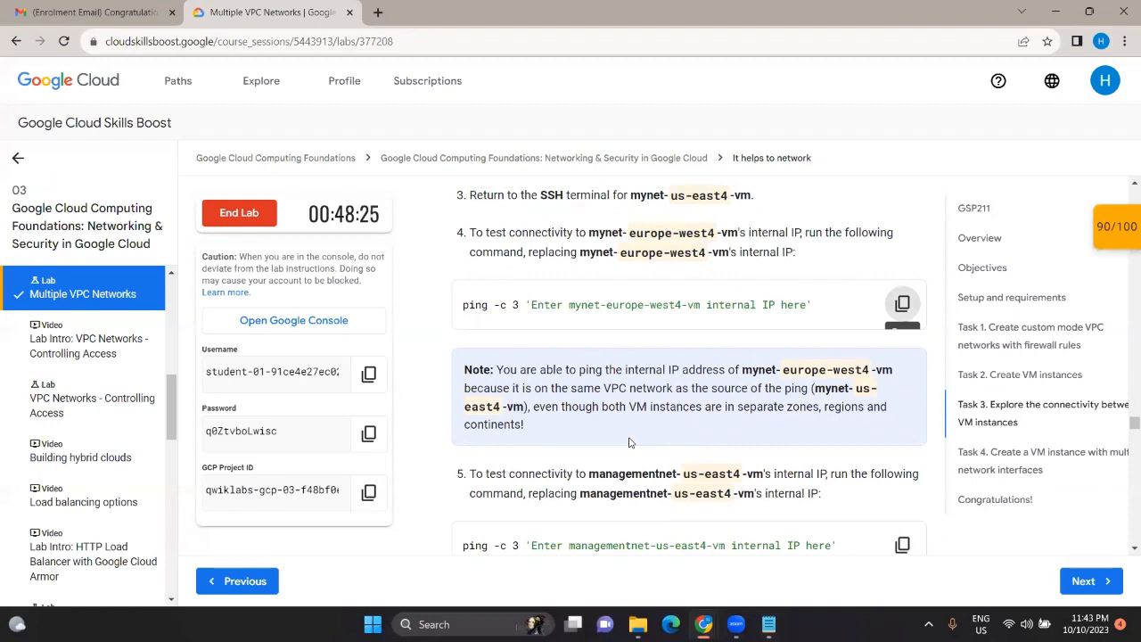
scroll(629, 442, "down", 2)
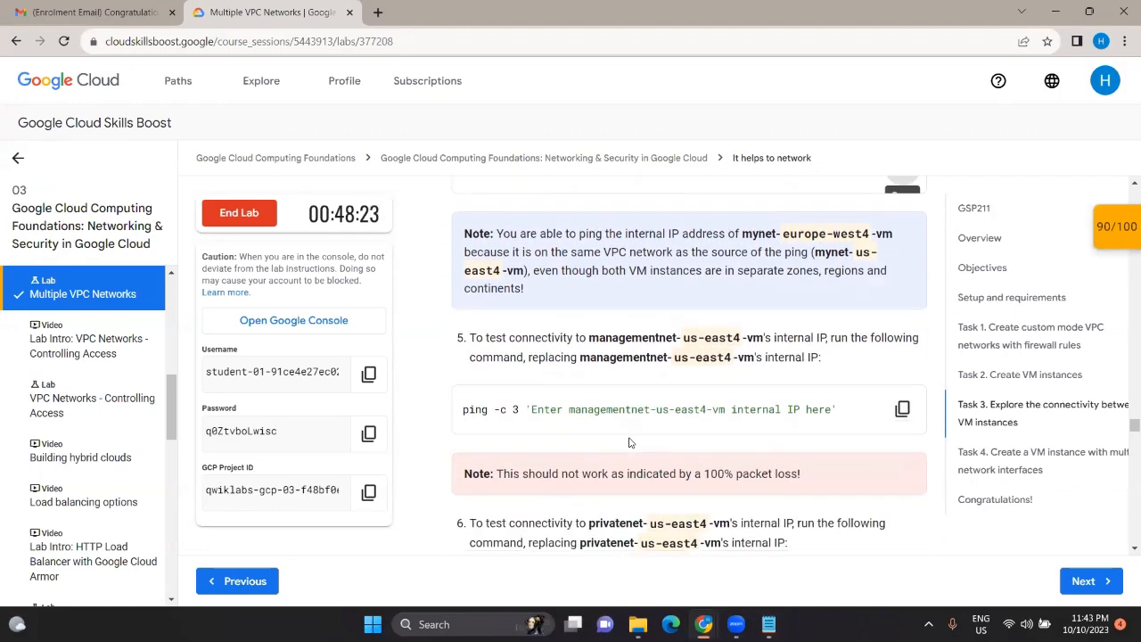
scroll(629, 442, "up", 1)
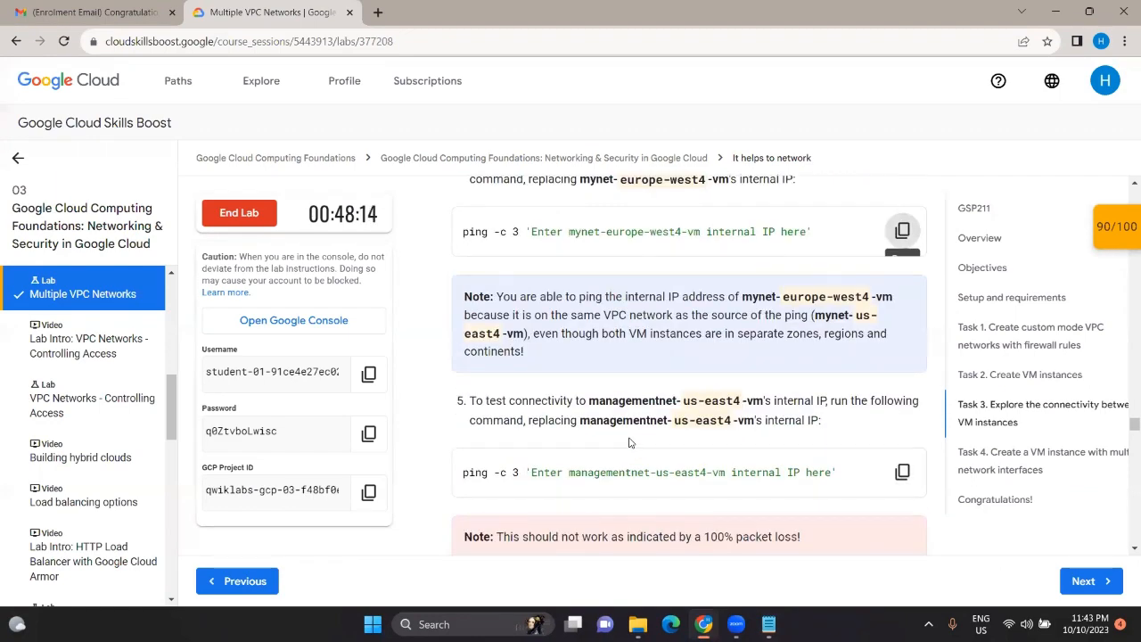
scroll(629, 442, "down", 2)
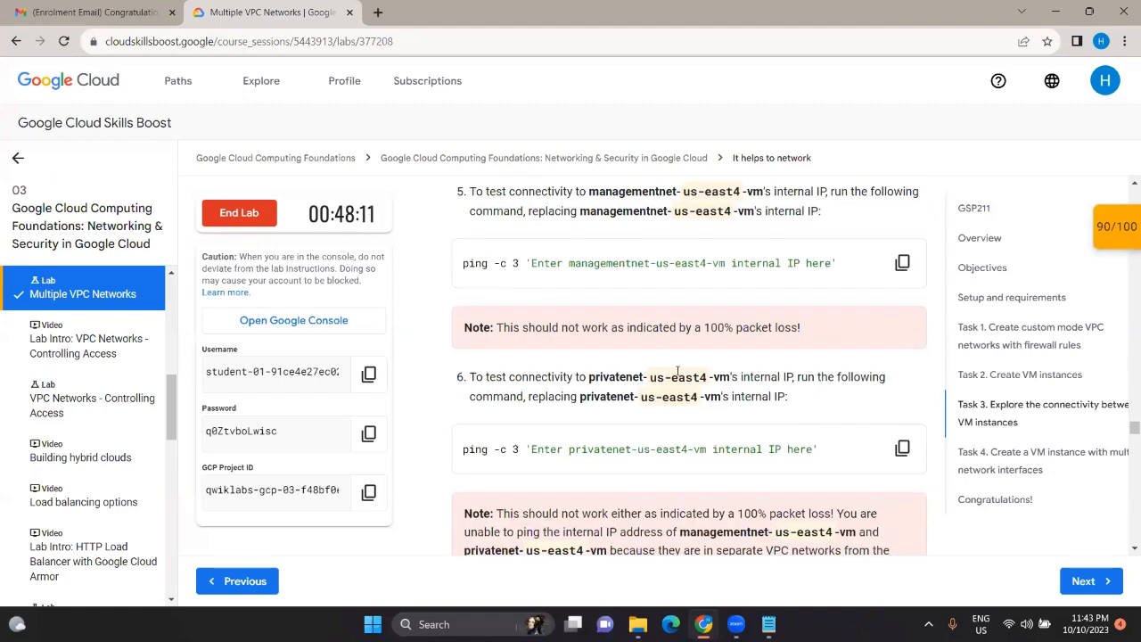
scroll(678, 371, "up", 1)
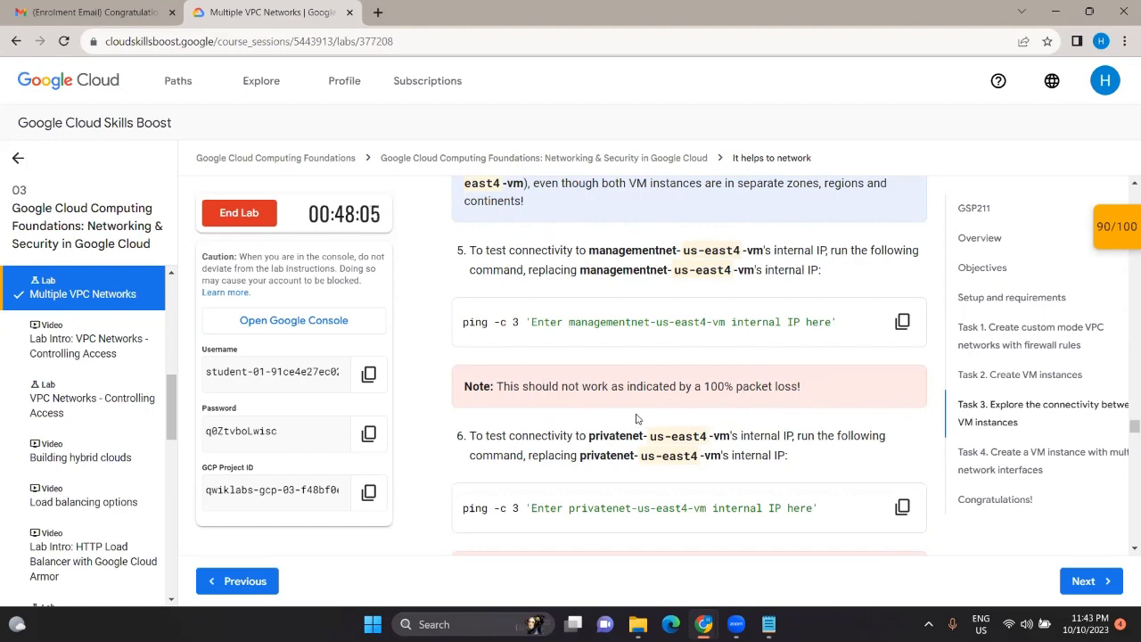
scroll(585, 379, "down", 2)
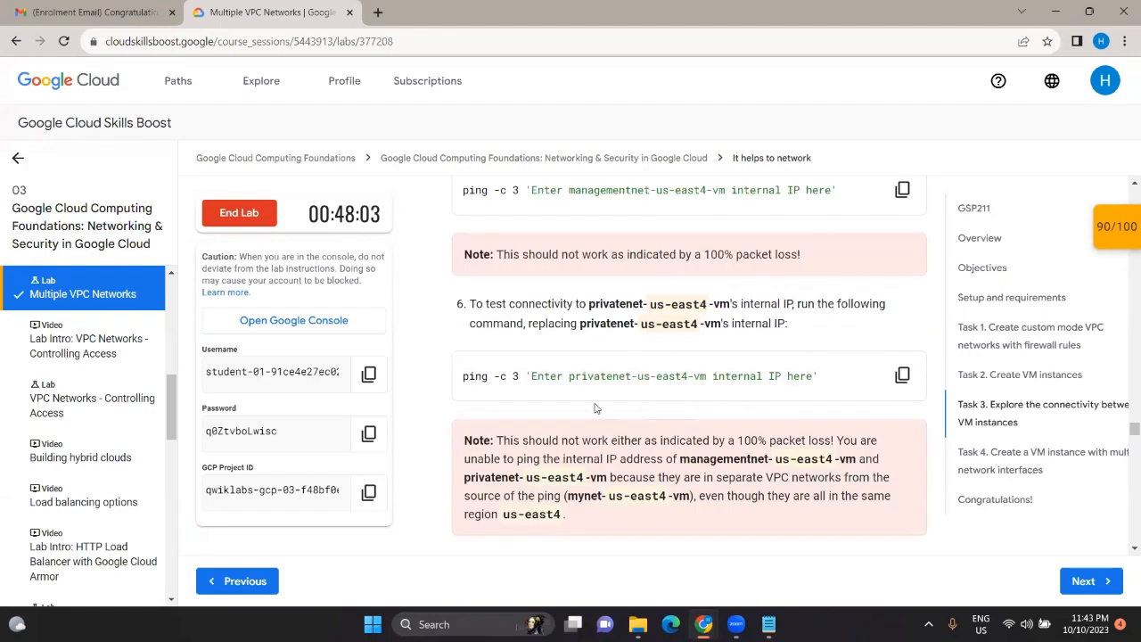
scroll(596, 409, "down", 1)
scroll(574, 415, "down", 2)
scroll(573, 414, "down", 2)
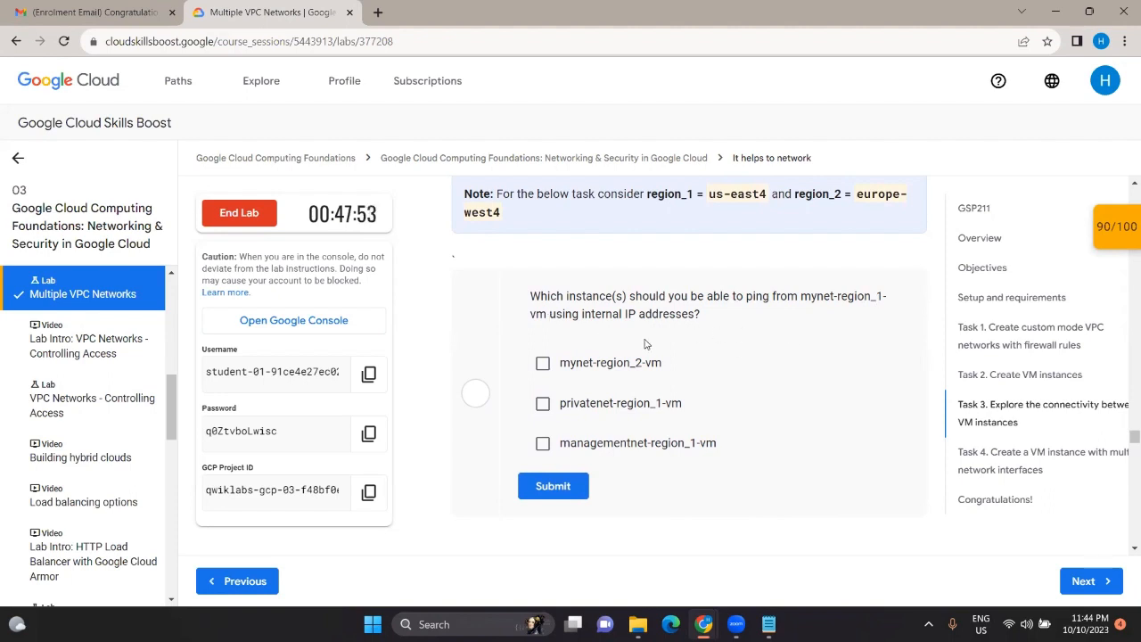
scroll(624, 347, "up", 1)
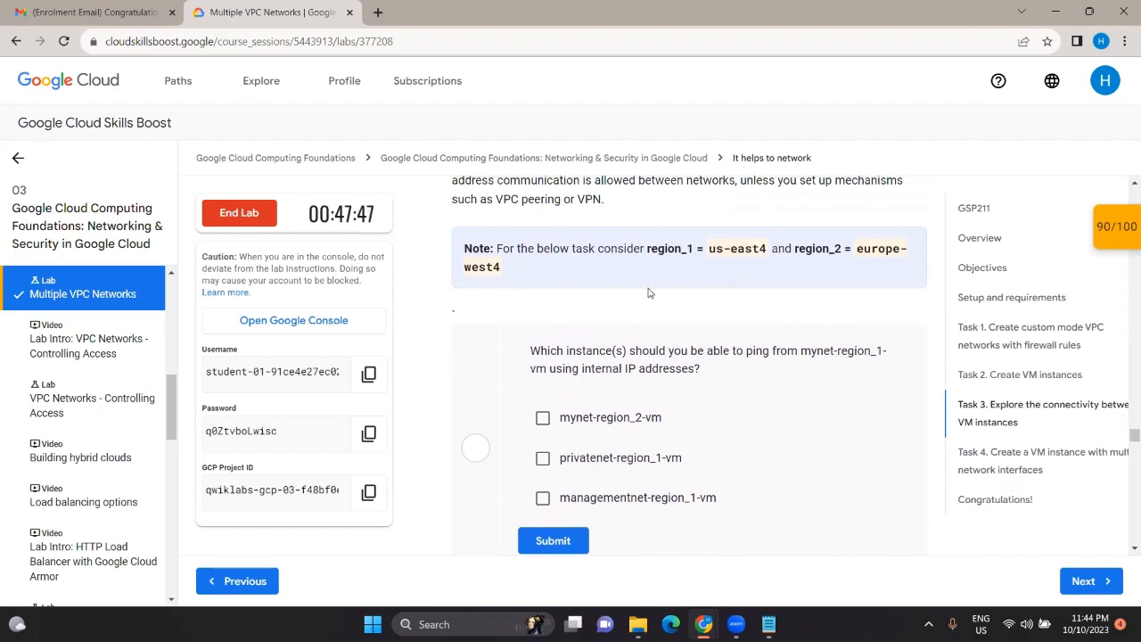
scroll(649, 292, "up", 2)
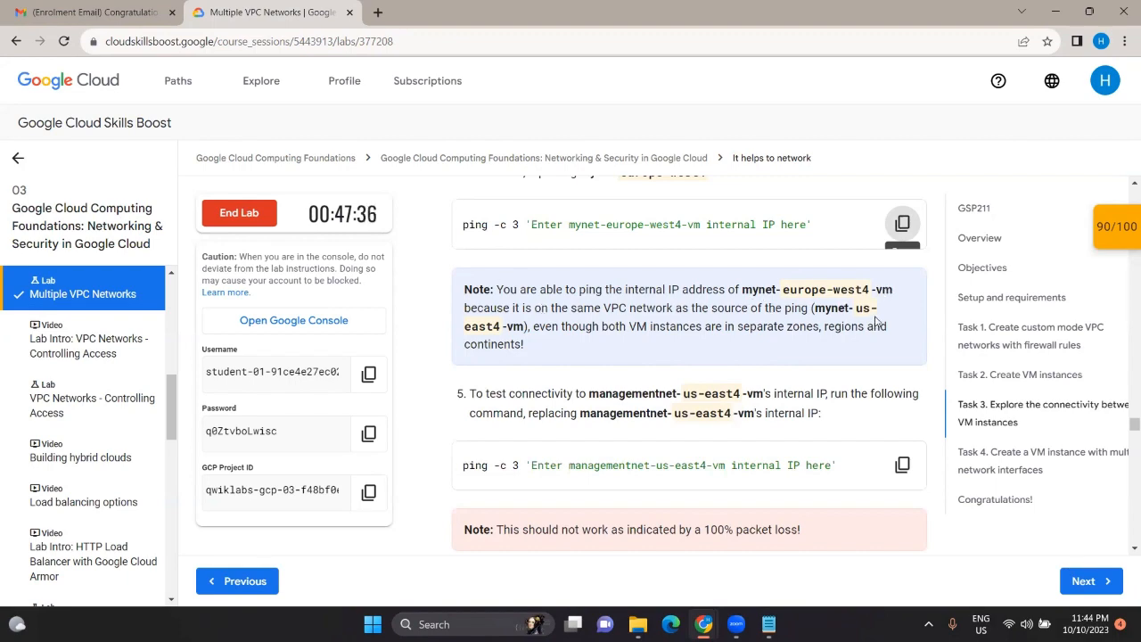
scroll(629, 338, "down", 5)
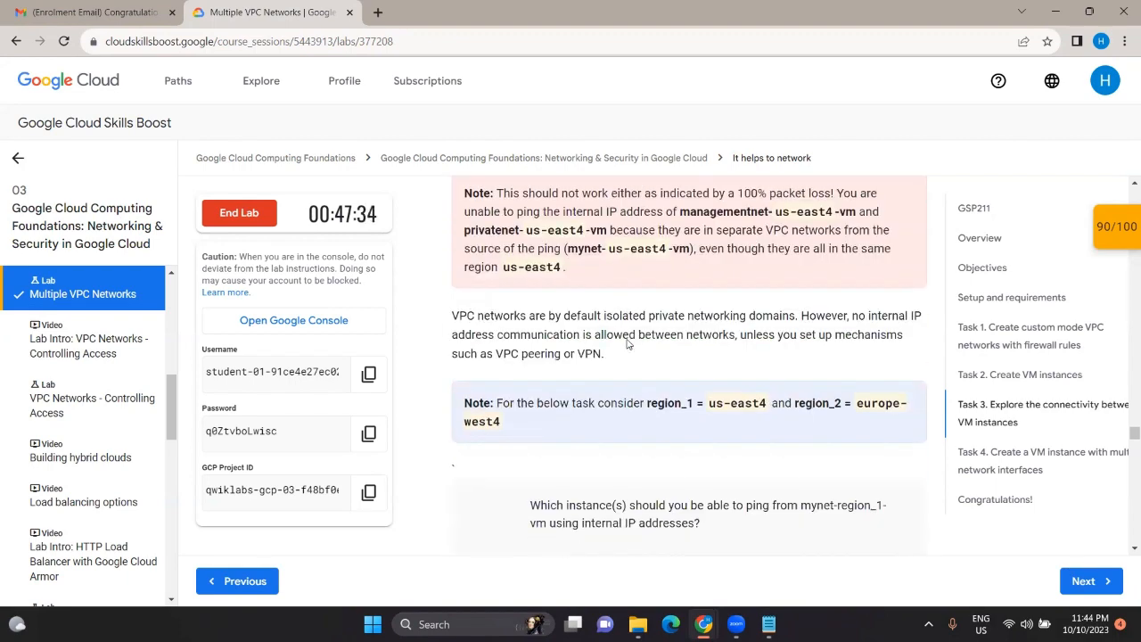
scroll(628, 340, "down", 1)
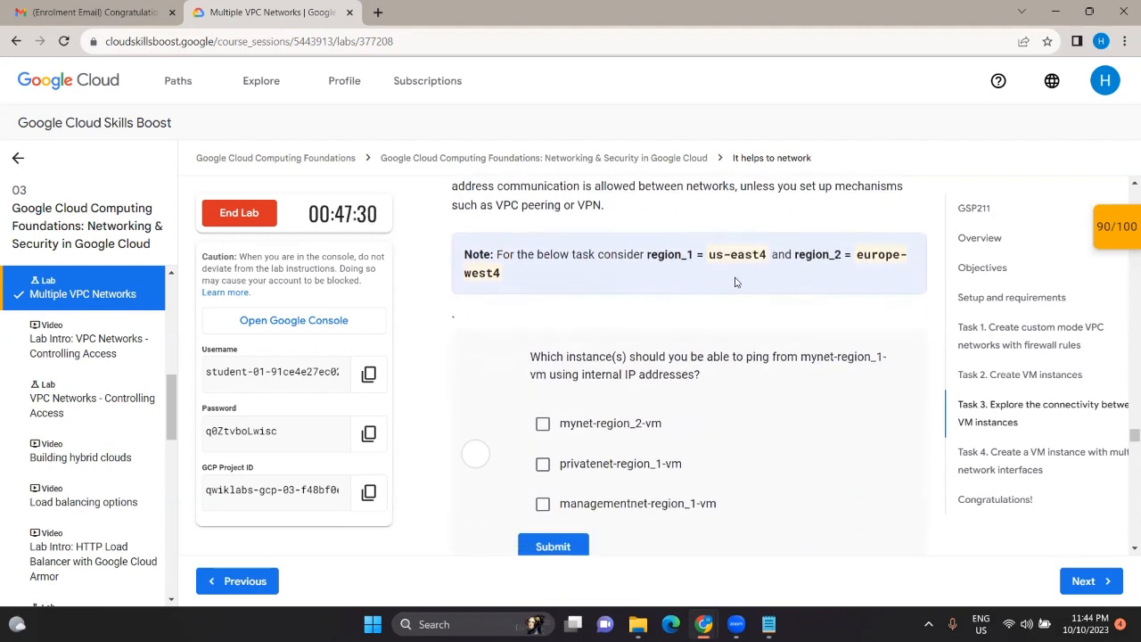
left_click(544, 426)
left_click(552, 545)
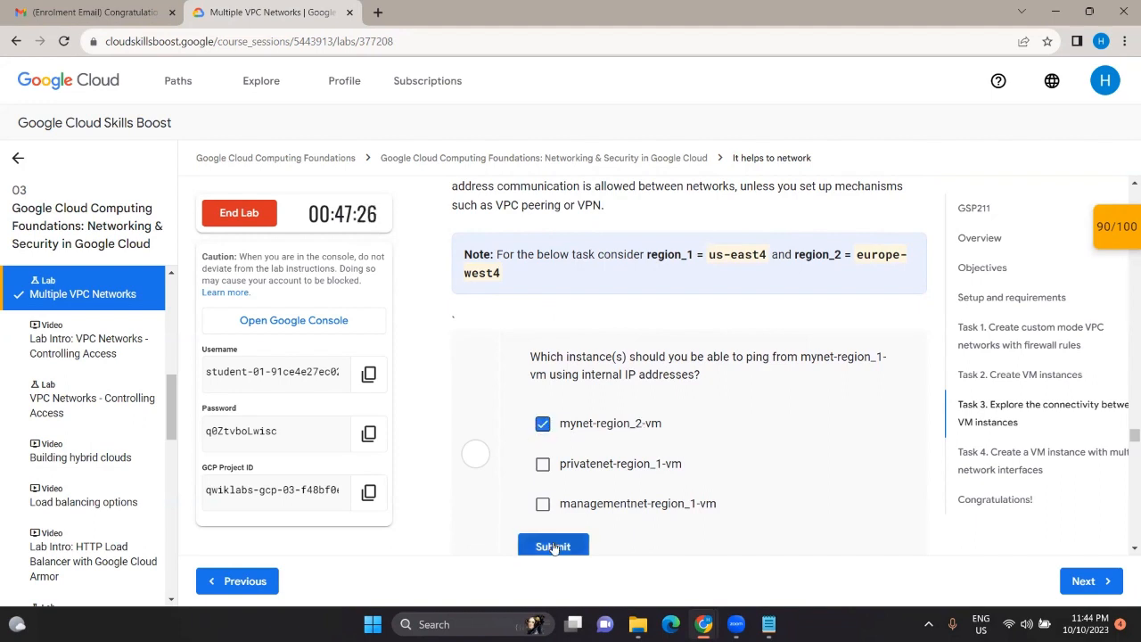
Step: Scroll down to Task 4's vm-appliance instructions, then go to the VM instances window
scroll(581, 372, "down", 1)
scroll(532, 385, "down", 2)
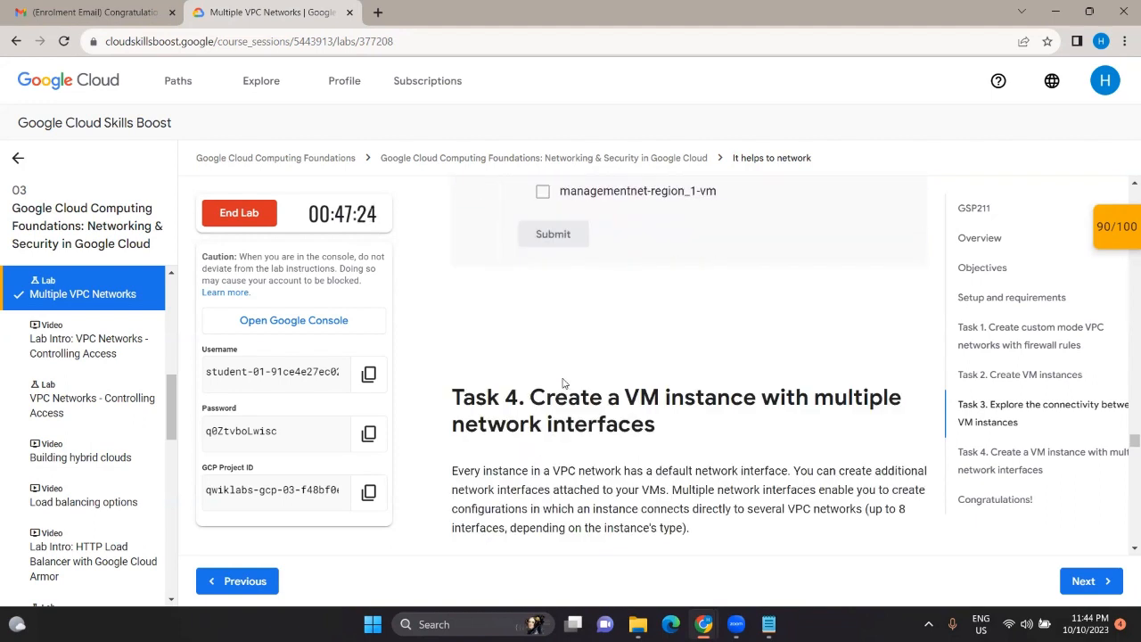
scroll(563, 379, "down", 2)
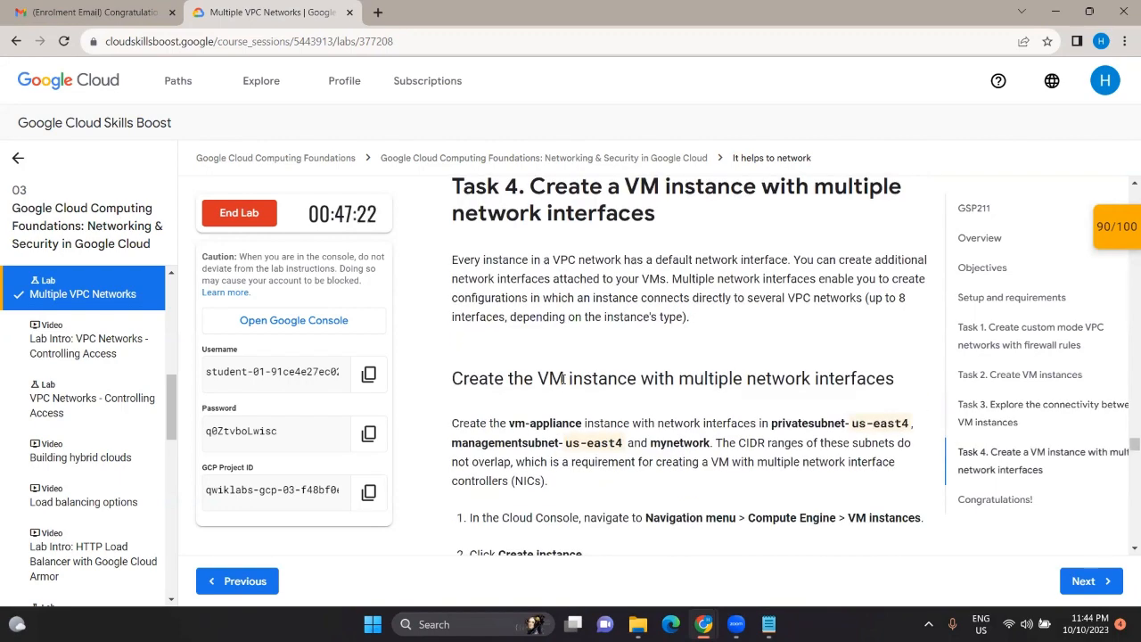
scroll(563, 378, "down", 3)
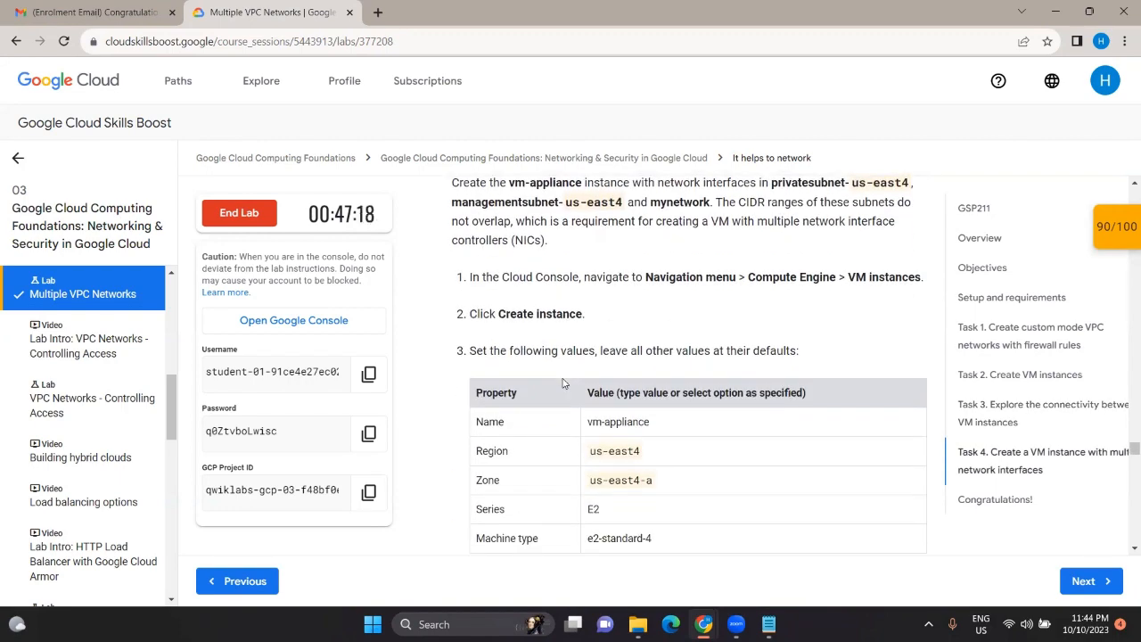
scroll(563, 382, "down", 1)
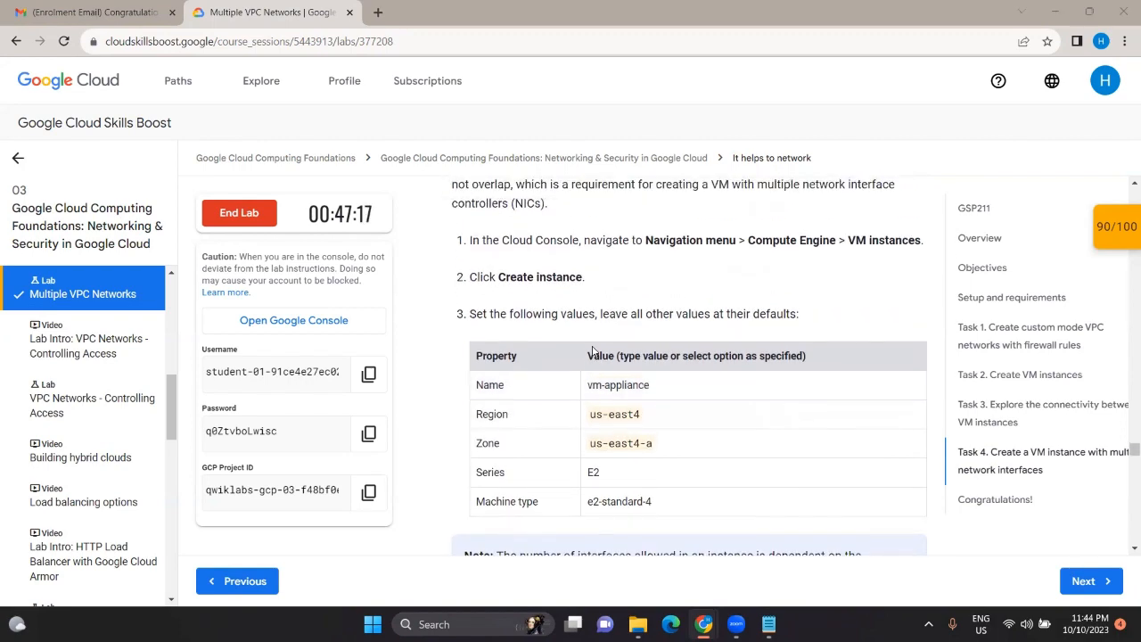
key("alt+Tab")
key("alt+Tab")
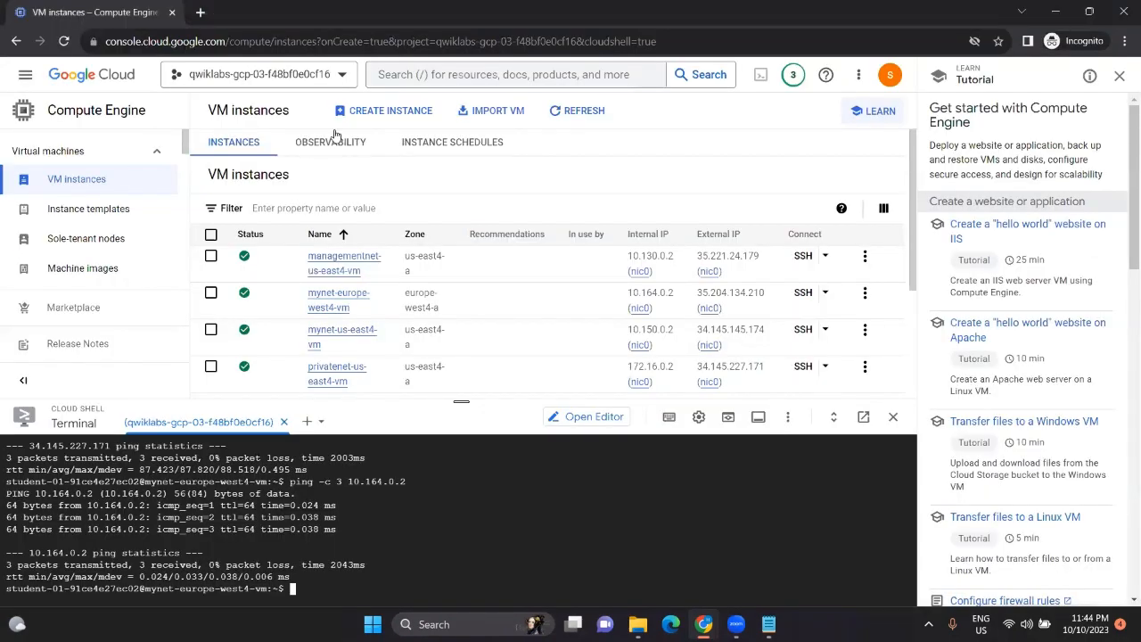
Step: Start a new VM instance named vm-appliance
left_click(378, 112)
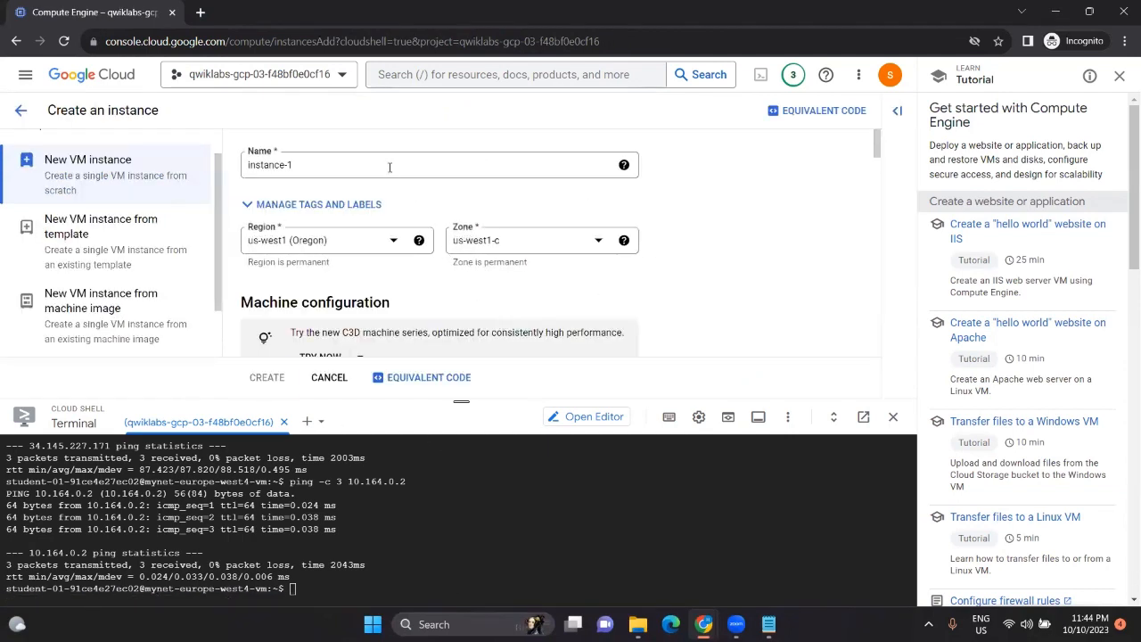
key("BackSpace")
key("alt+Tab")
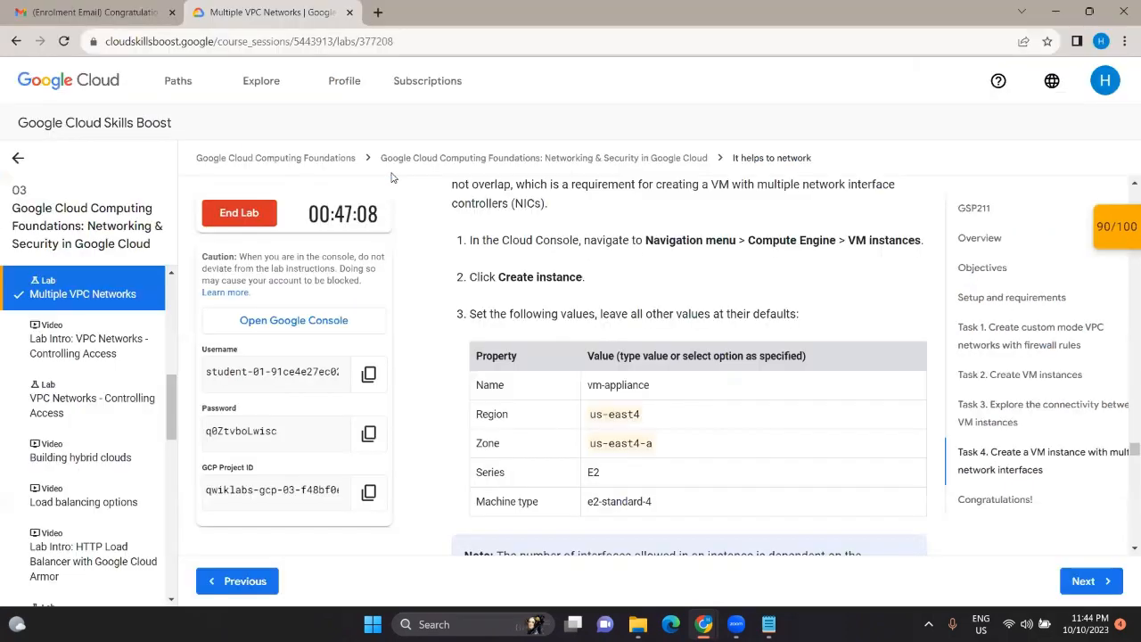
triple_click(628, 385)
key("ctrl+c")
key("alt+Tab")
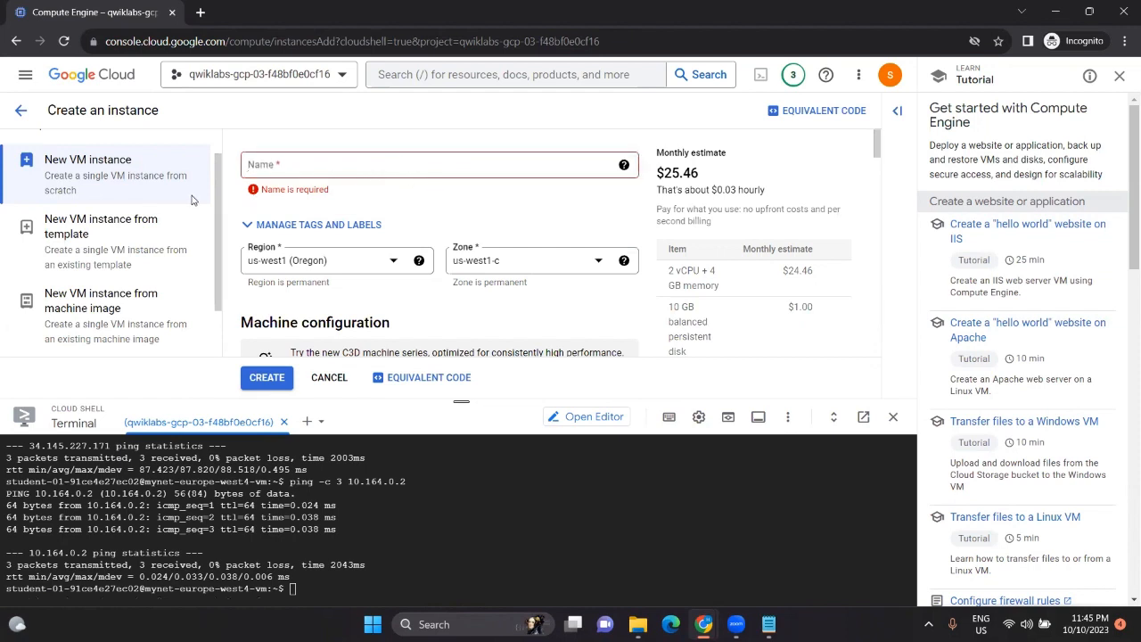
left_click(308, 265)
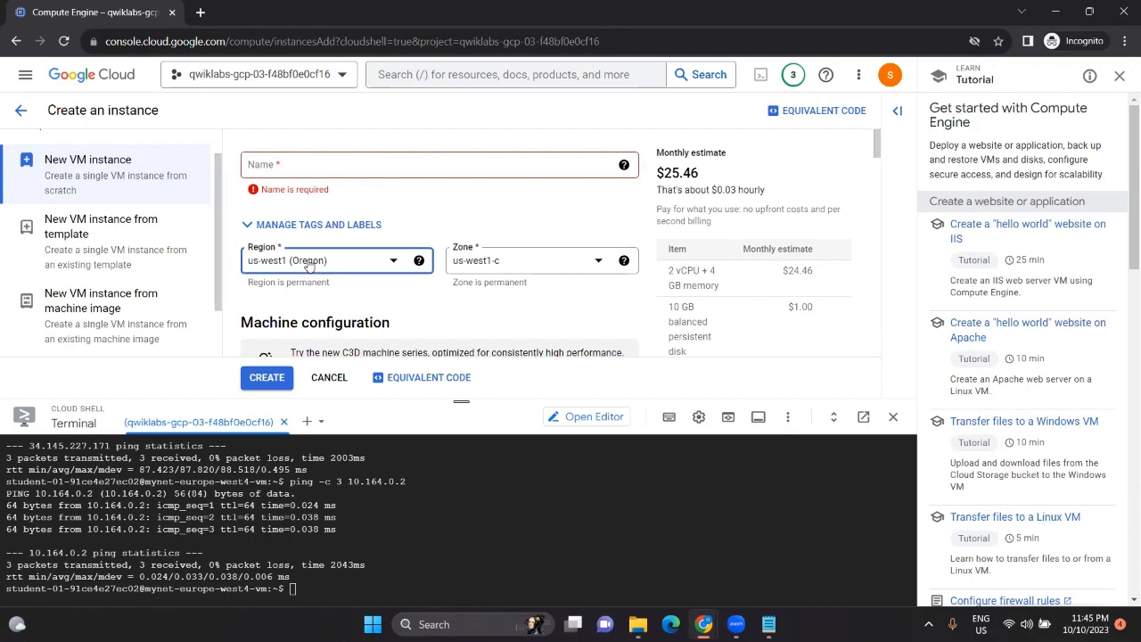
left_click(356, 166)
left_click(340, 165)
key("ctrl+v")
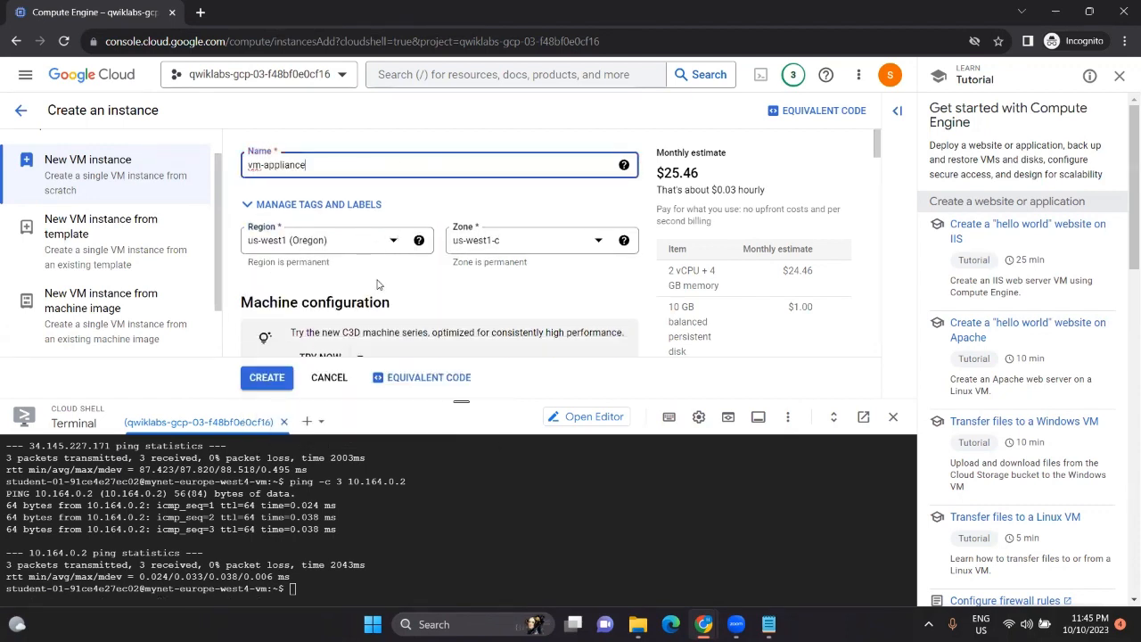
Step: Set the instance region to us-east4 (Northern Virginia)
key("alt+Tab")
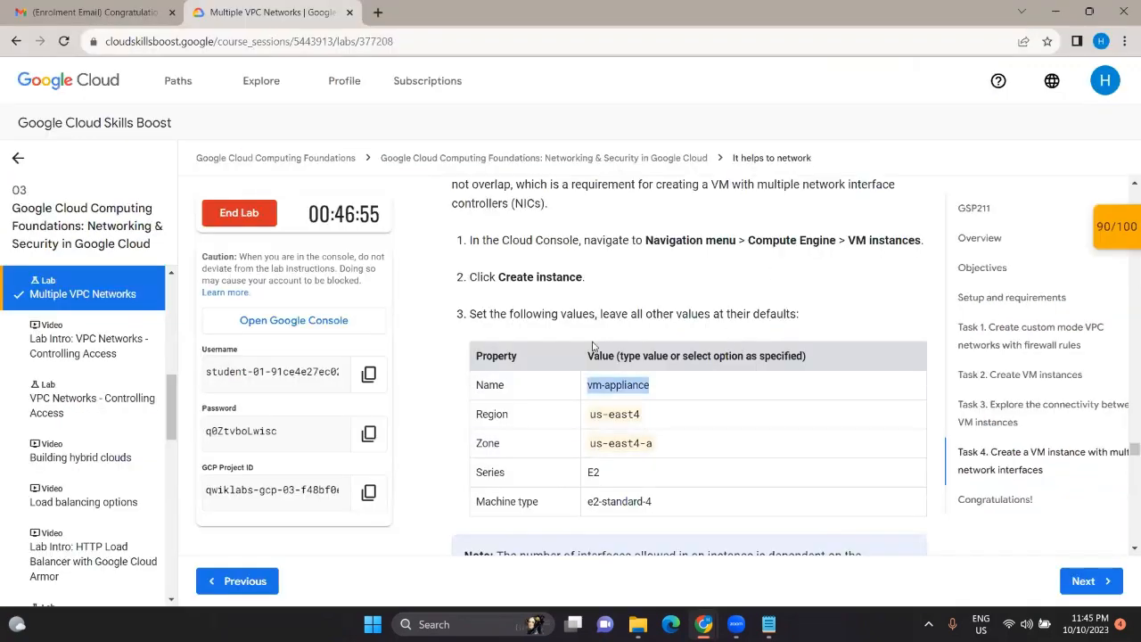
scroll(648, 414, "down", 1)
scroll(648, 414, "down", 1)
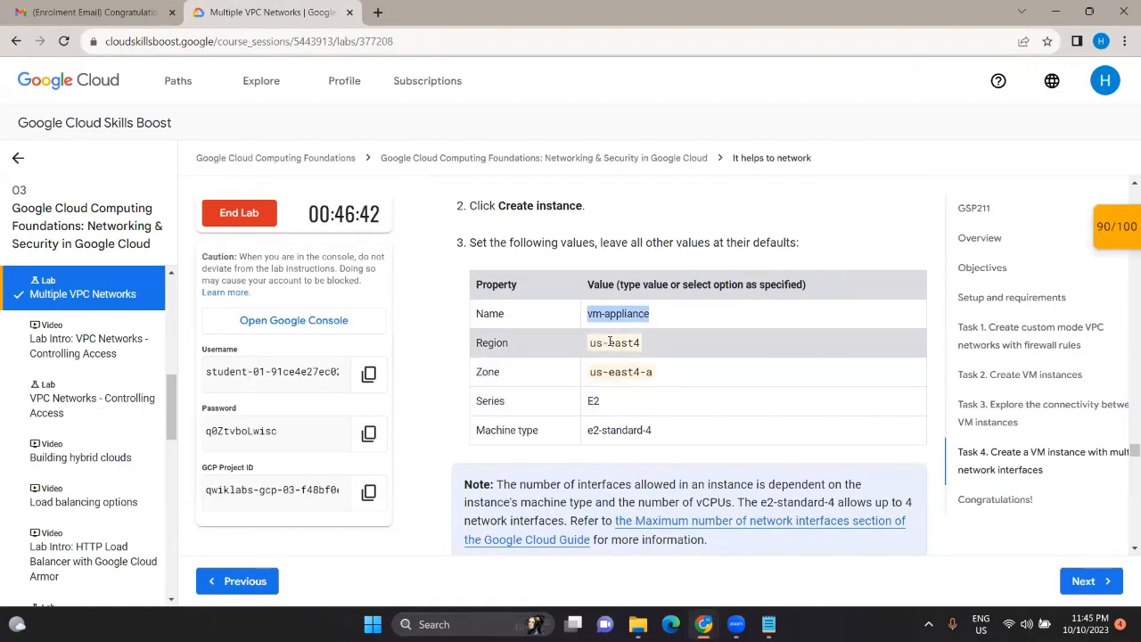
triple_click(610, 342)
left_click(688, 364)
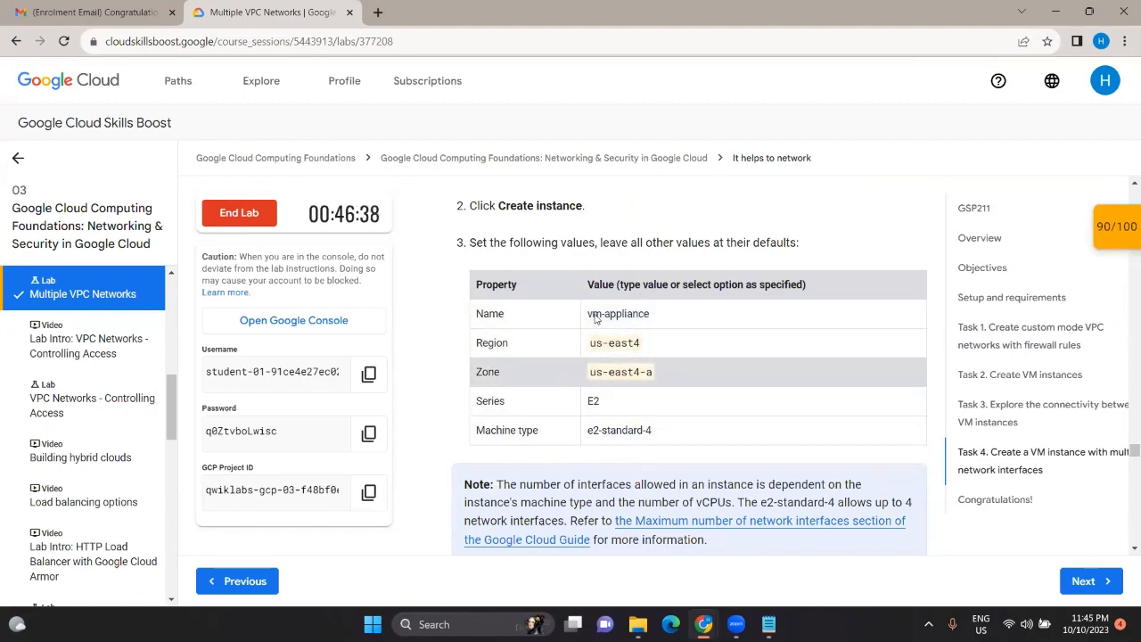
key("alt+Tab")
left_click(386, 245)
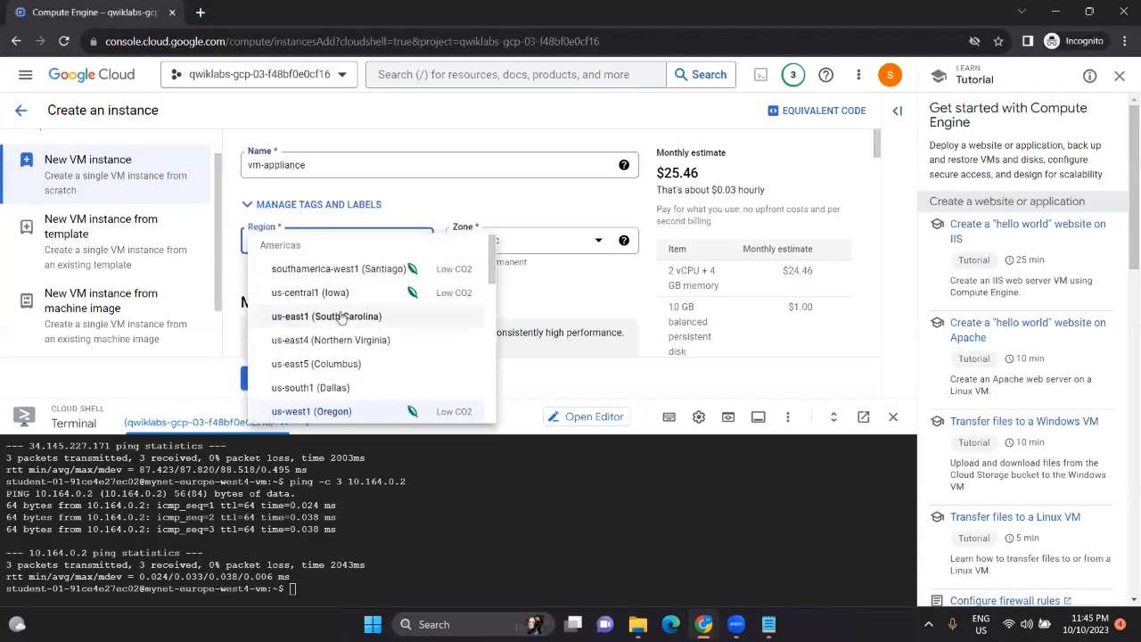
scroll(344, 313, "down", 2)
scroll(339, 317, "up", 2)
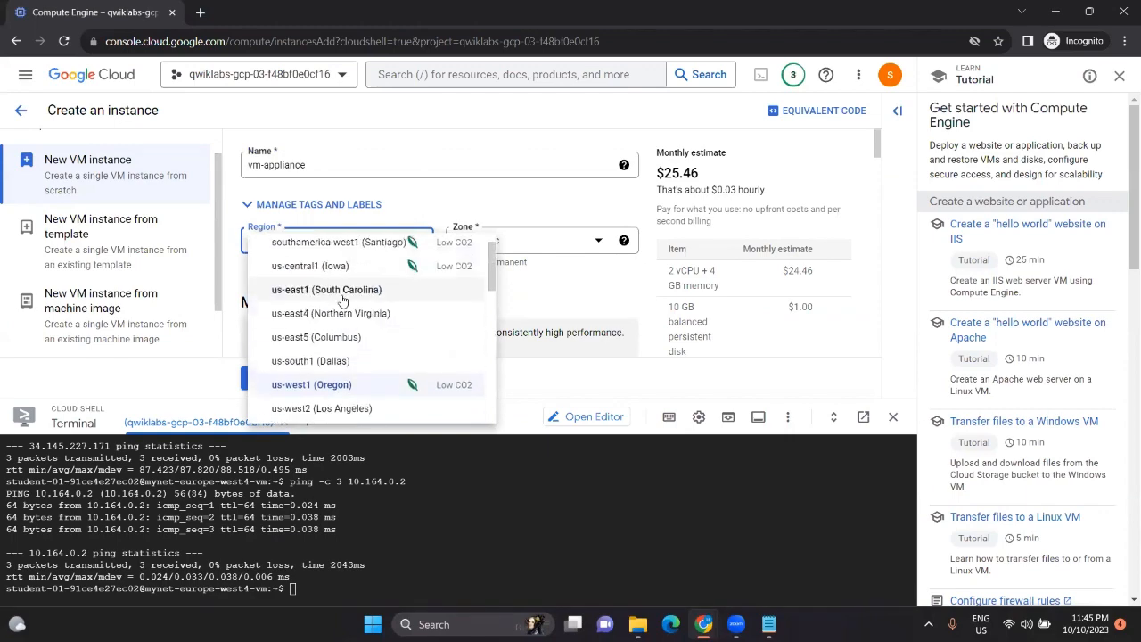
left_click(332, 316)
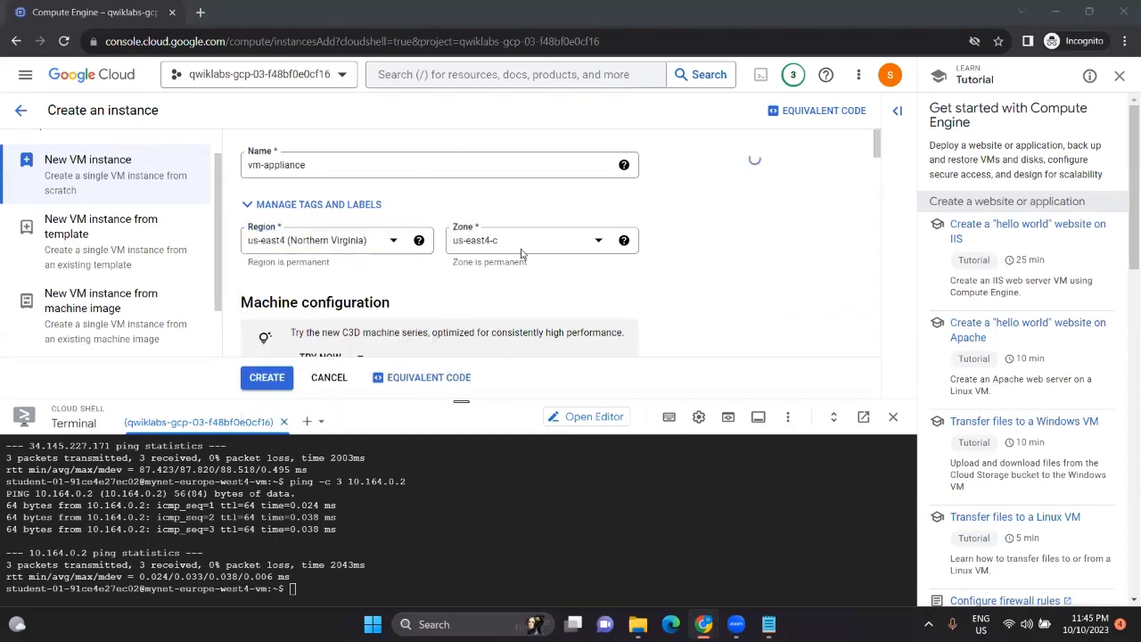
Step: Set the instance zone to us-east4-a
key("alt+Tab")
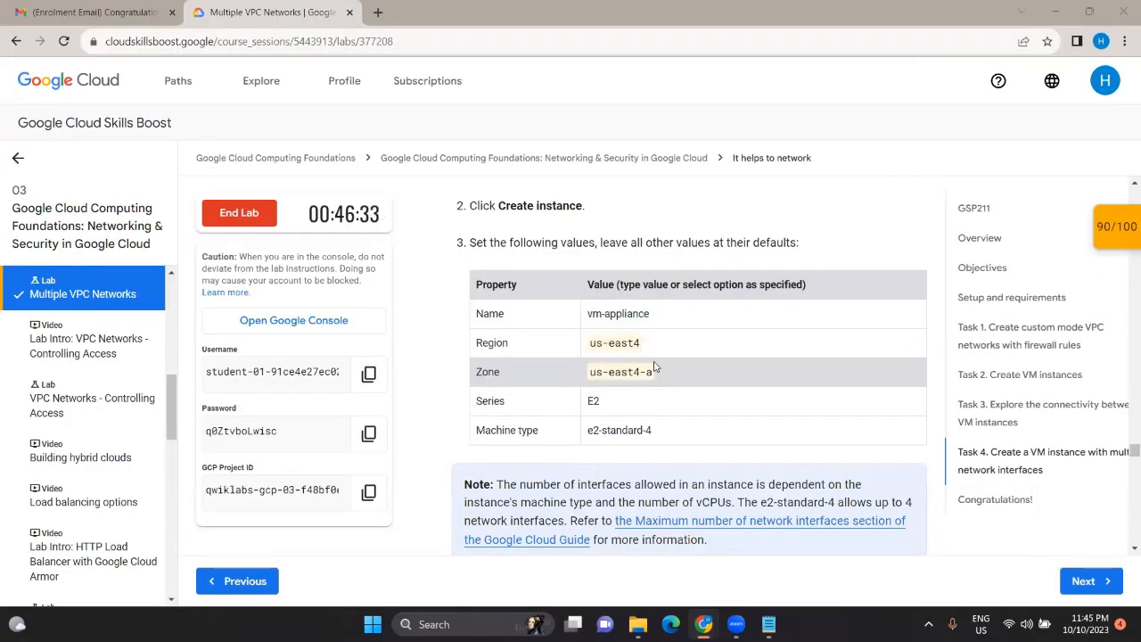
key("alt+Tab")
left_click(603, 244)
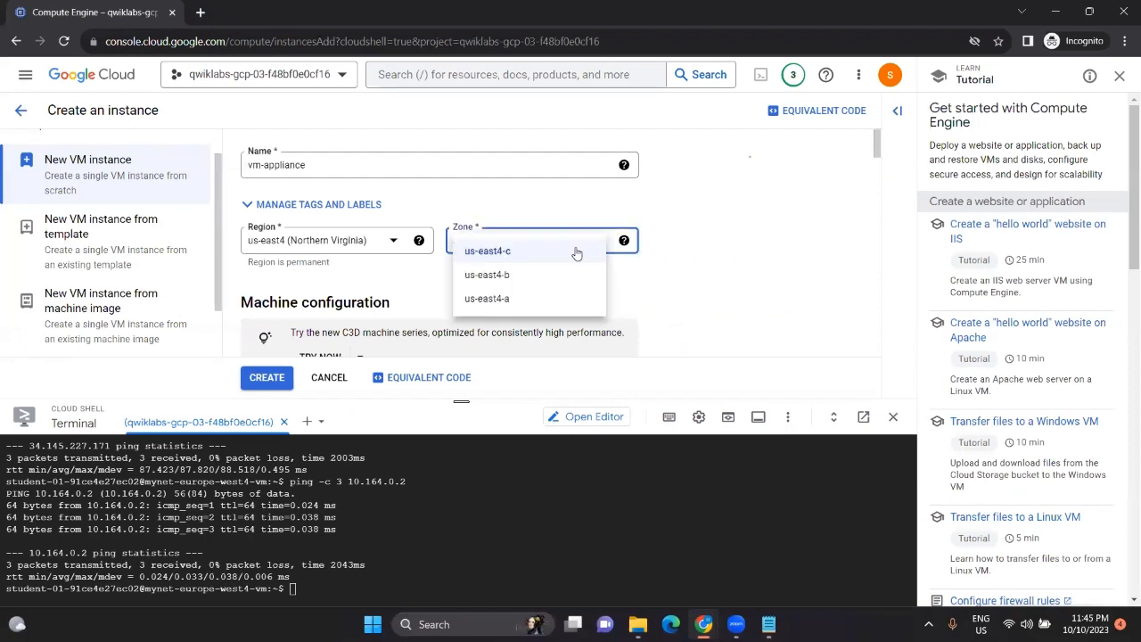
left_click(514, 298)
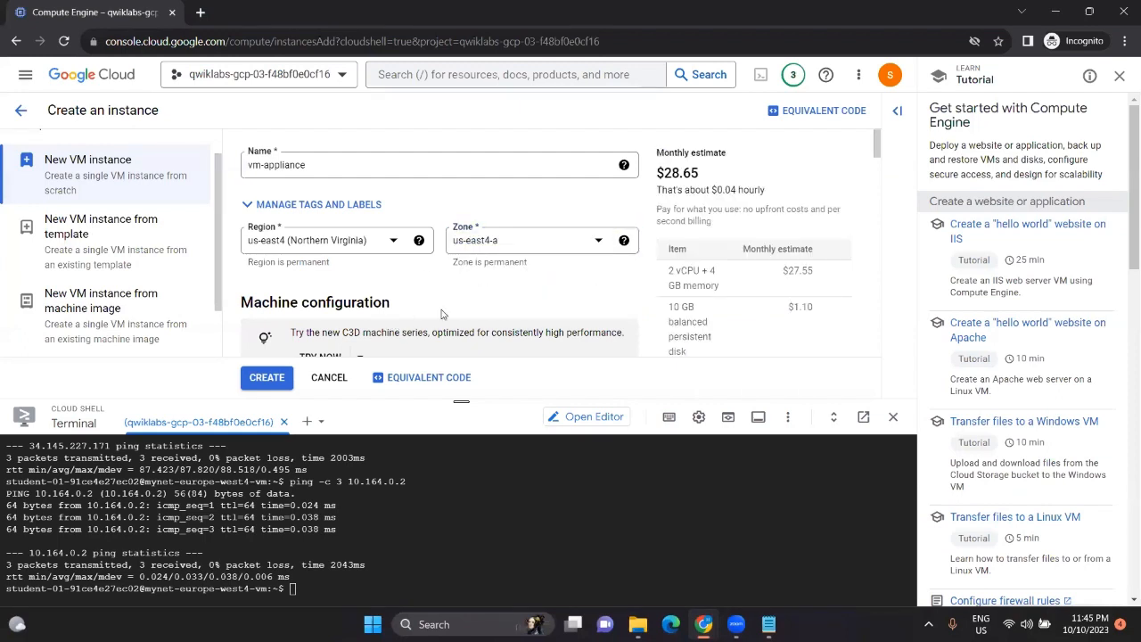
scroll(443, 315, "down", 1)
key("alt+Tab")
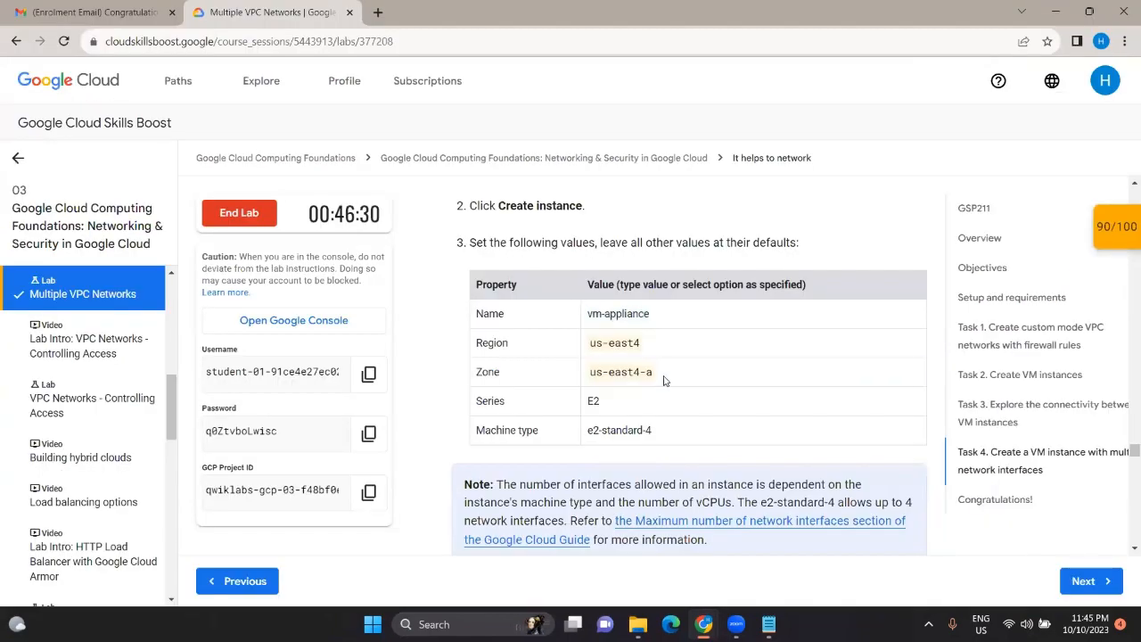
Step: Set the machine type to E2 Standard e2-standard-4 (4 vCPU, 16 GB memory)
scroll(663, 380, "down", 1)
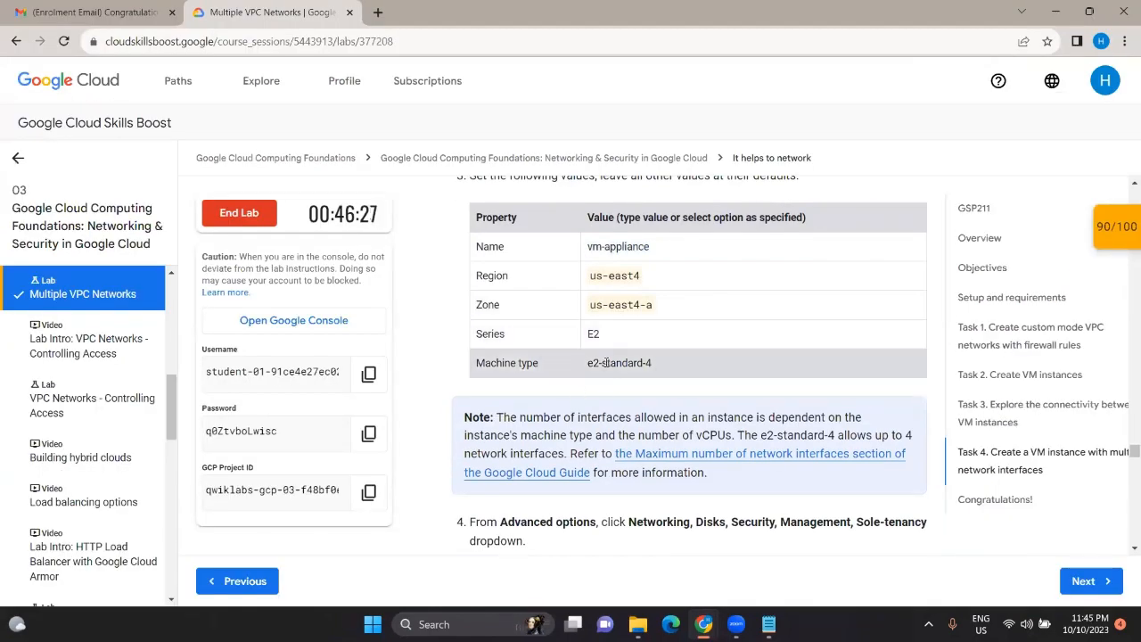
key("alt+Tab")
scroll(420, 315, "down", 2)
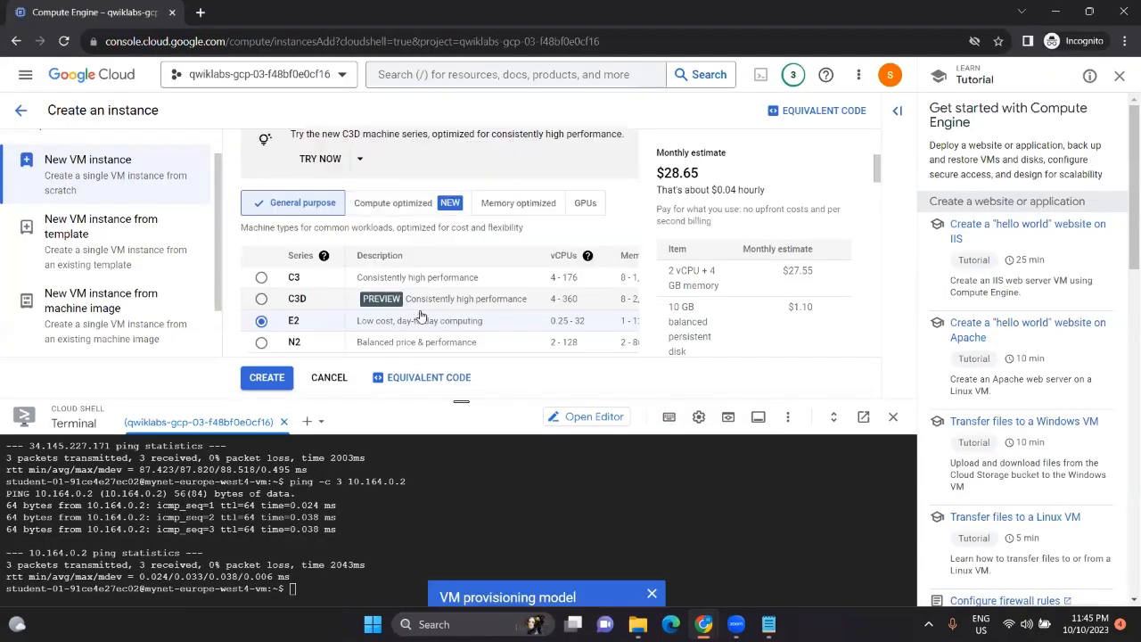
scroll(362, 307, "down", 4)
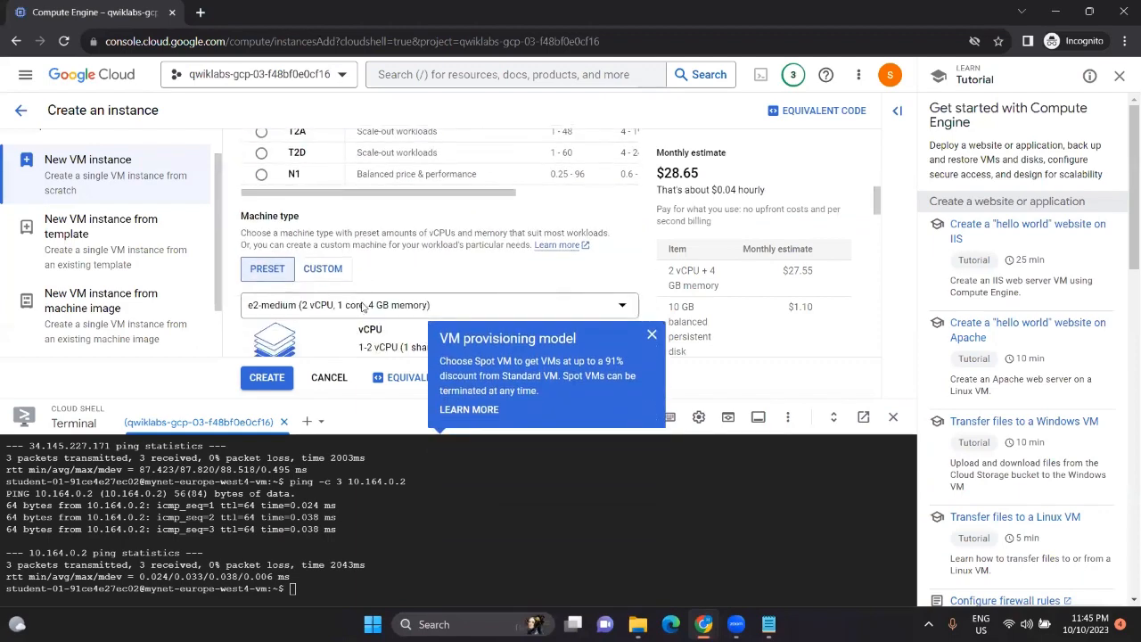
left_click(303, 238)
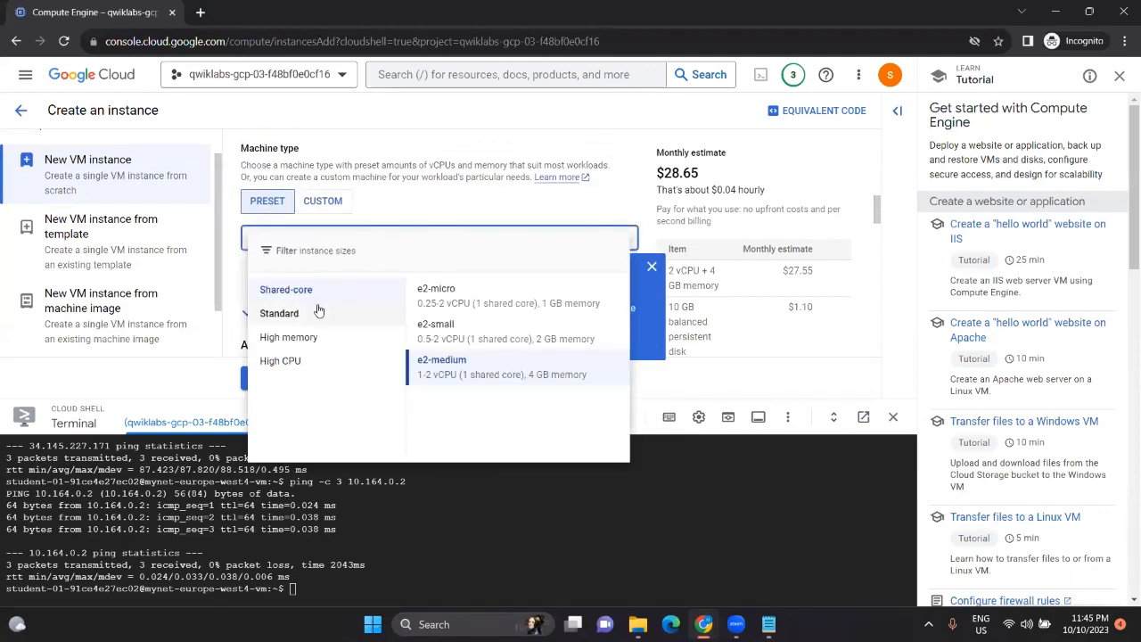
left_click(318, 312)
left_click(457, 331)
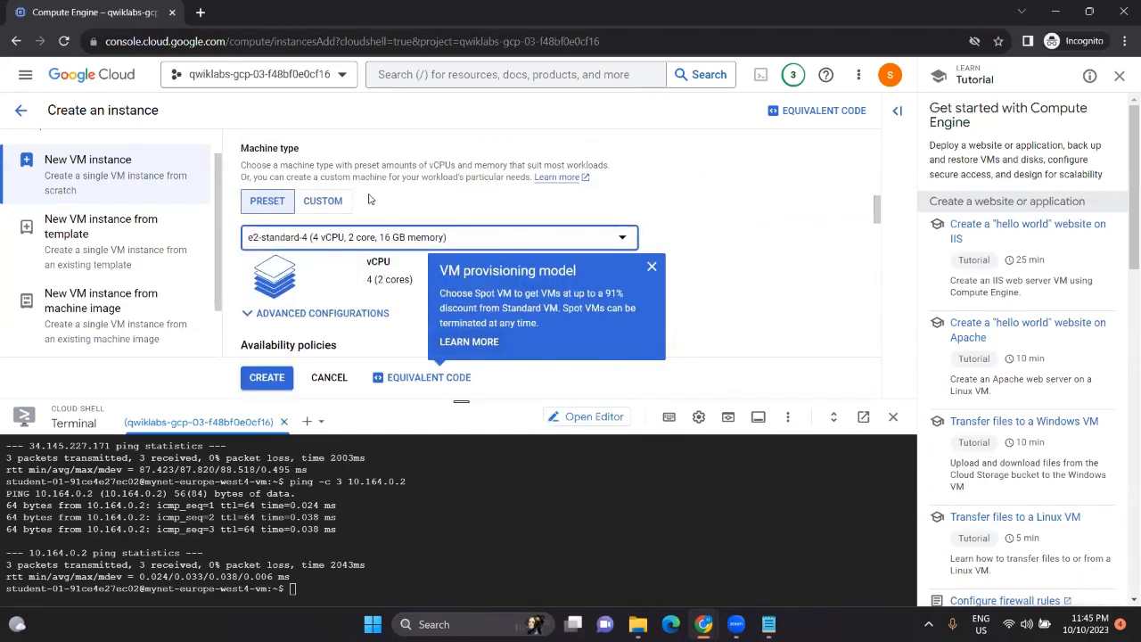
Step: Dismiss the Spot VM pricing tip on the instance form
key("alt+Tab")
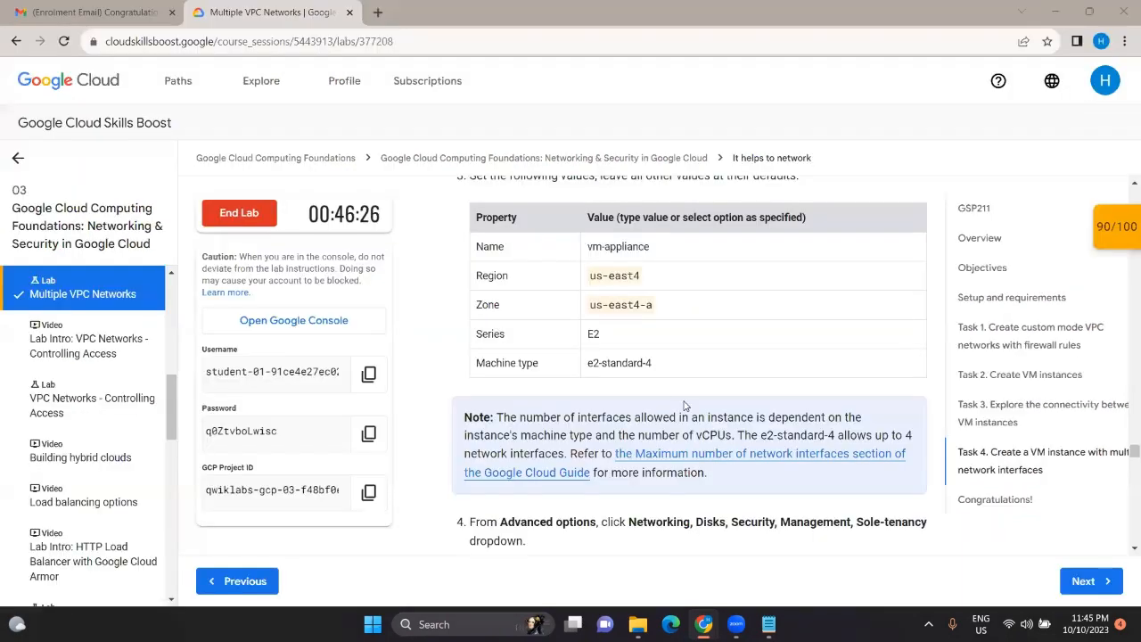
scroll(676, 375, "down", 3)
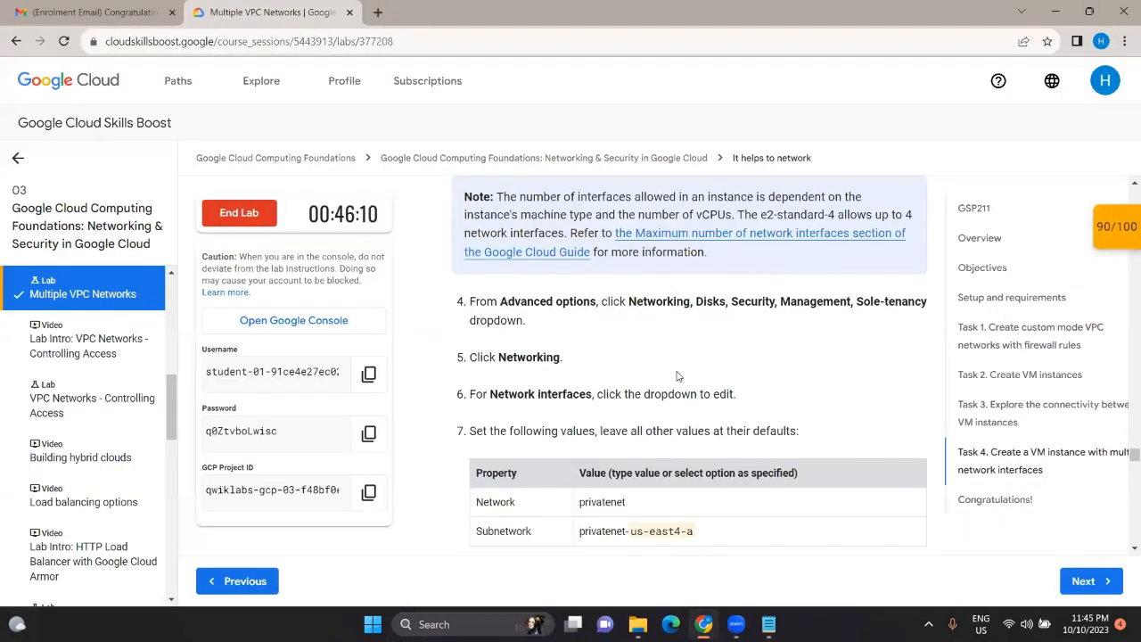
key("alt+Tab")
scroll(426, 300, "down", 3)
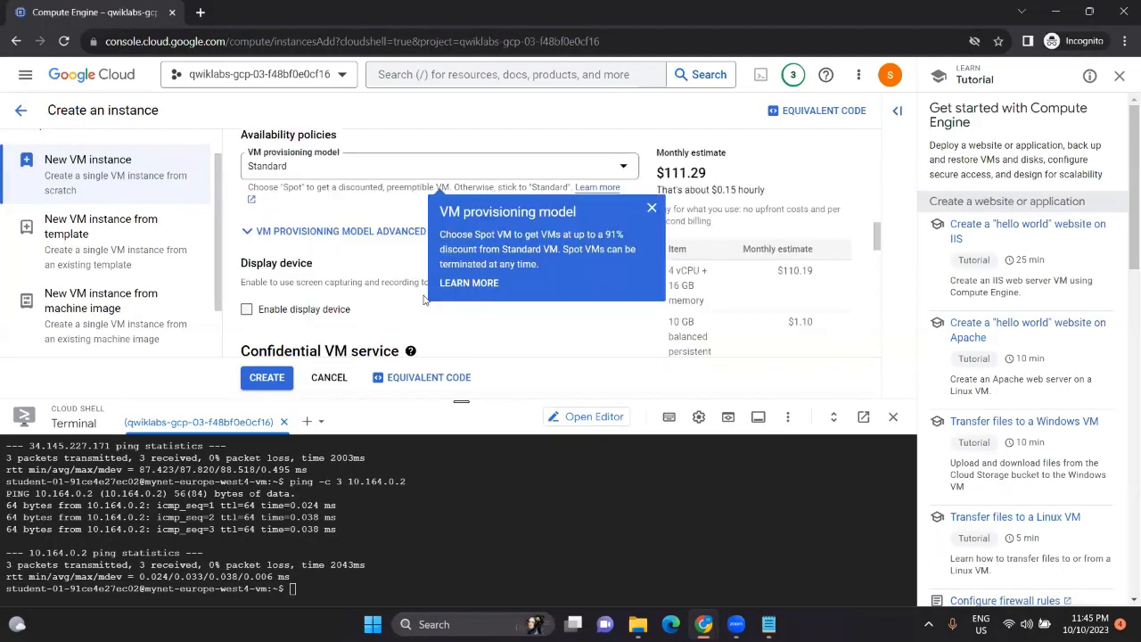
left_click(651, 197)
scroll(452, 258, "up", 10)
scroll(437, 286, "down", 6)
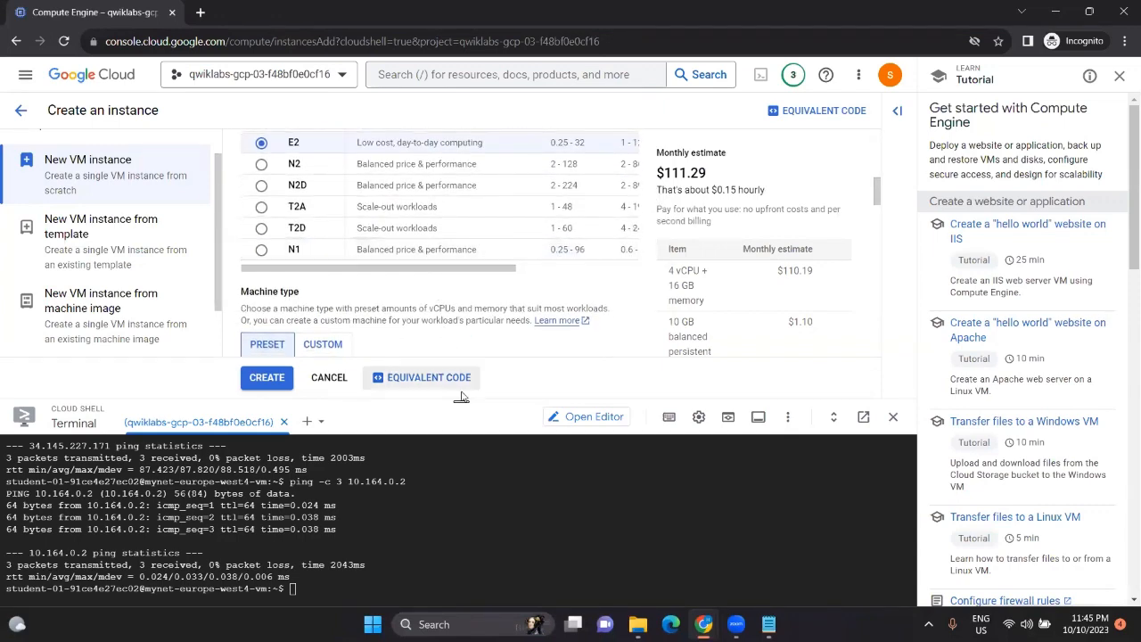
Step: Collapse Cloud Shell and expand Advanced options > Networking in the instance form
left_click_drag(461, 398, 443, 579)
scroll(445, 378, "down", 8)
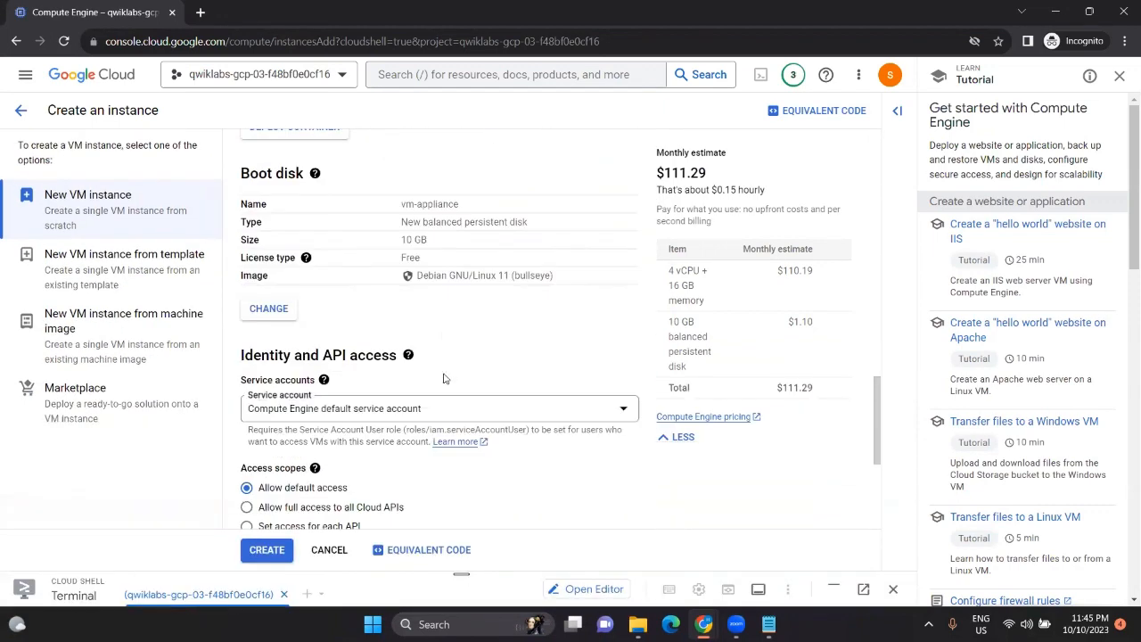
scroll(444, 379, "down", 3)
left_click(611, 473)
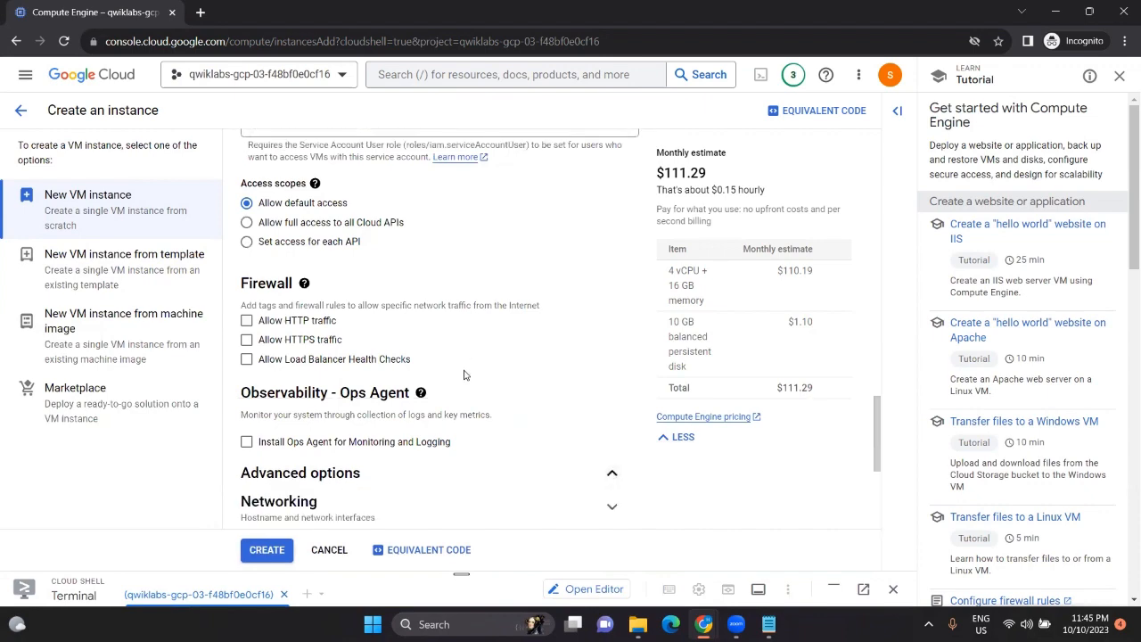
scroll(611, 446, "down", 3)
left_click(612, 216)
scroll(606, 268, "down", 3)
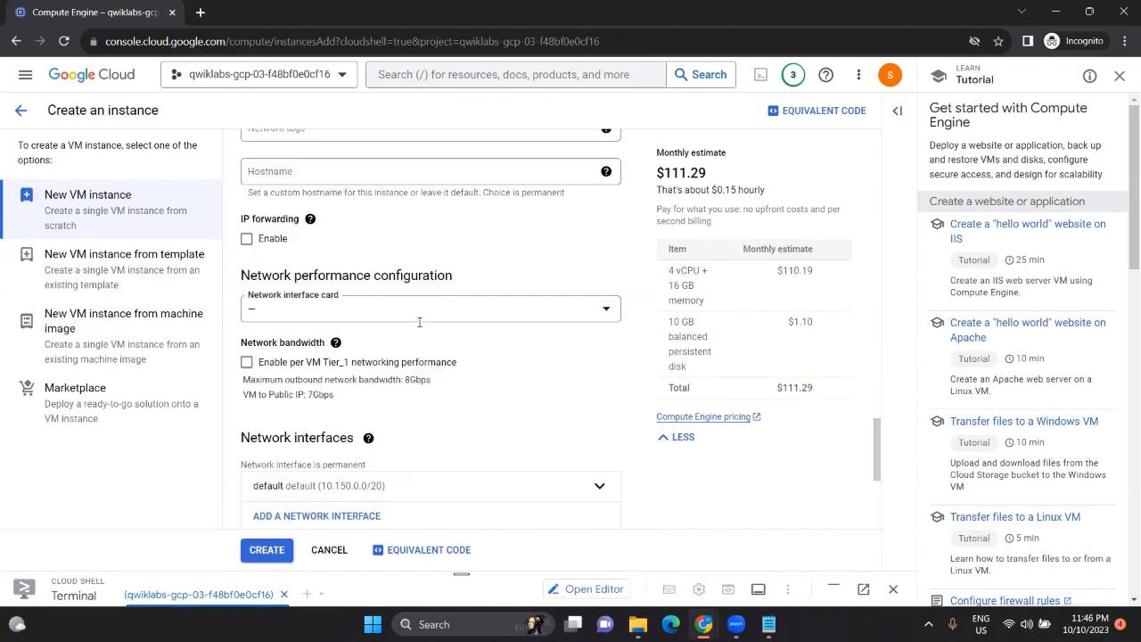
Step: Look up the privatenet network name in the lab instructions
key("alt+Tab")
scroll(595, 375, "down", 2)
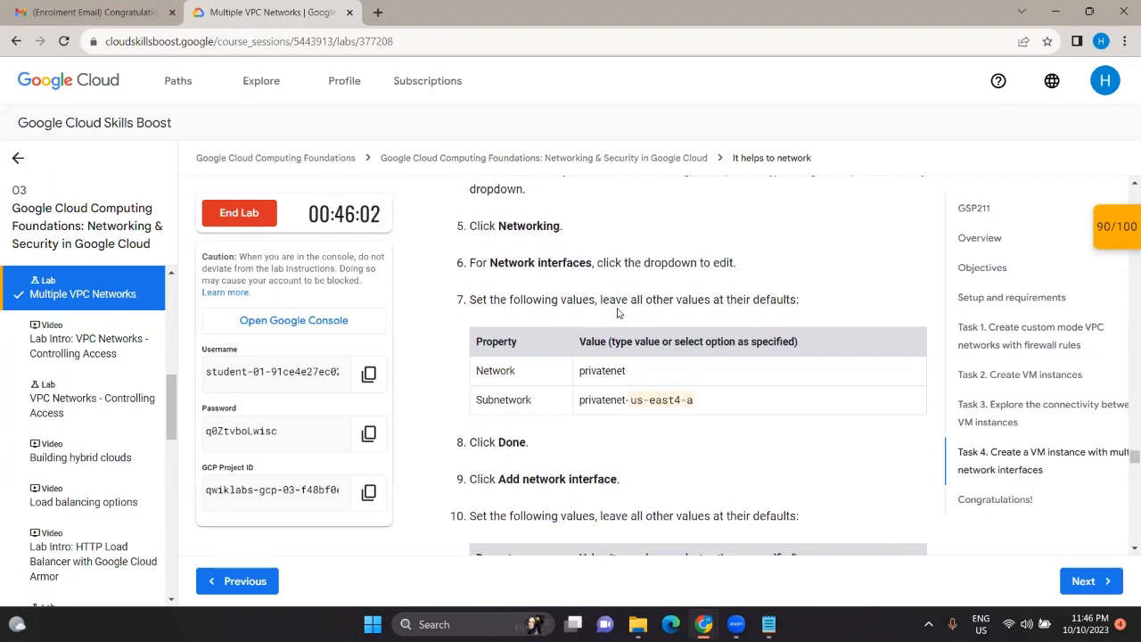
double_click(618, 372)
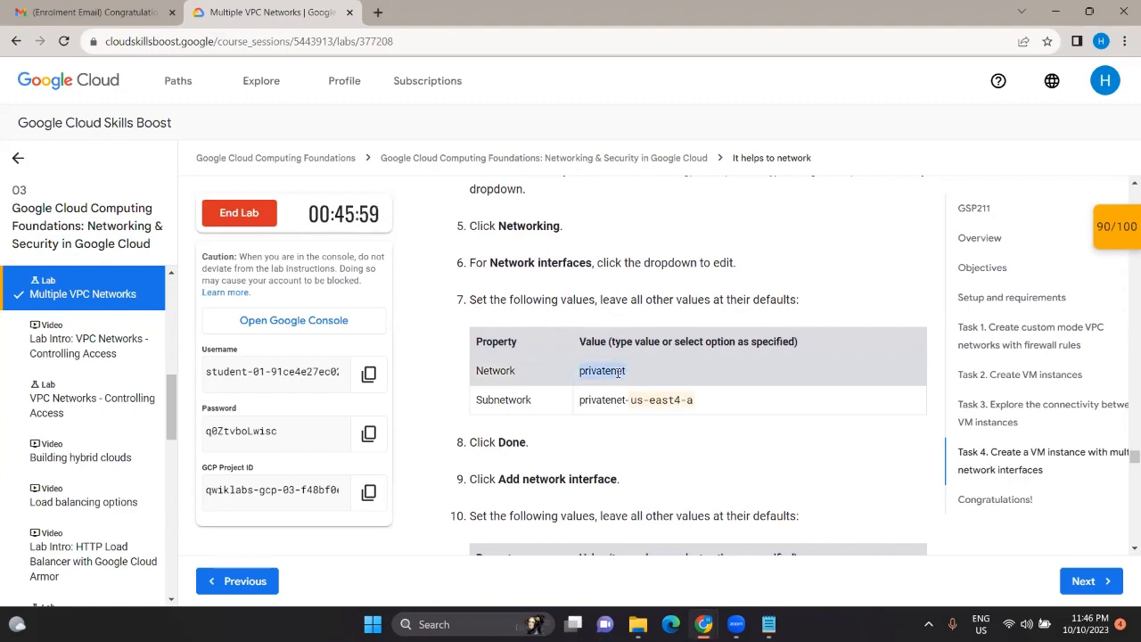
key("alt+Tab")
scroll(438, 364, "down", 1)
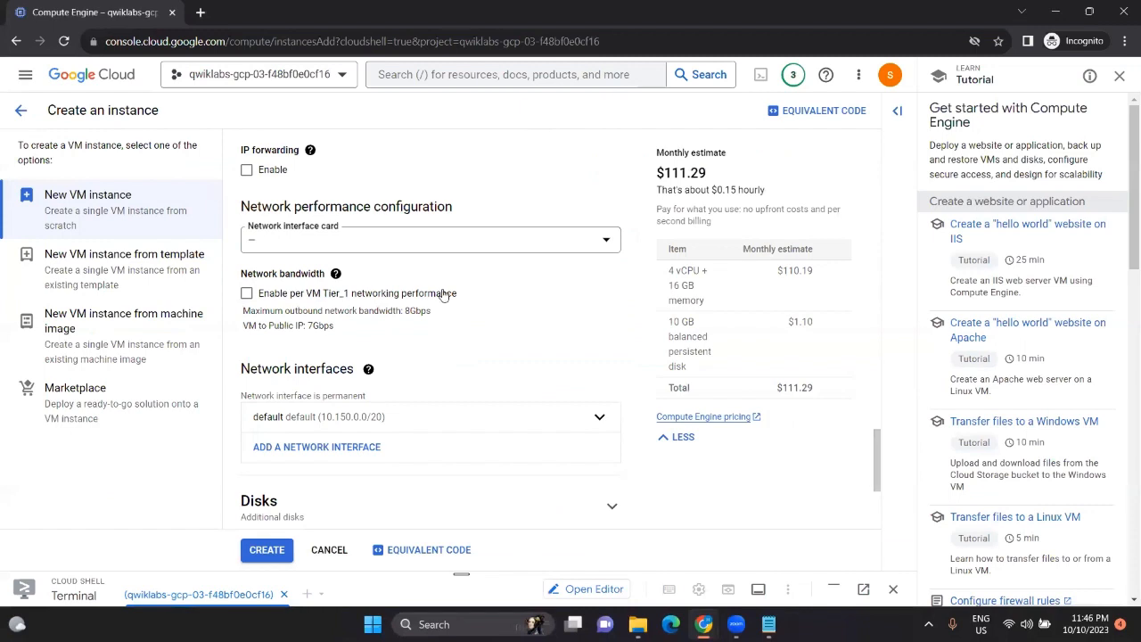
scroll(444, 294, "down", 1)
Step: Set the default network interface to privatenet, using subnet privatesubnet-us-east4 (172.16.0.0/24)
left_click(599, 327)
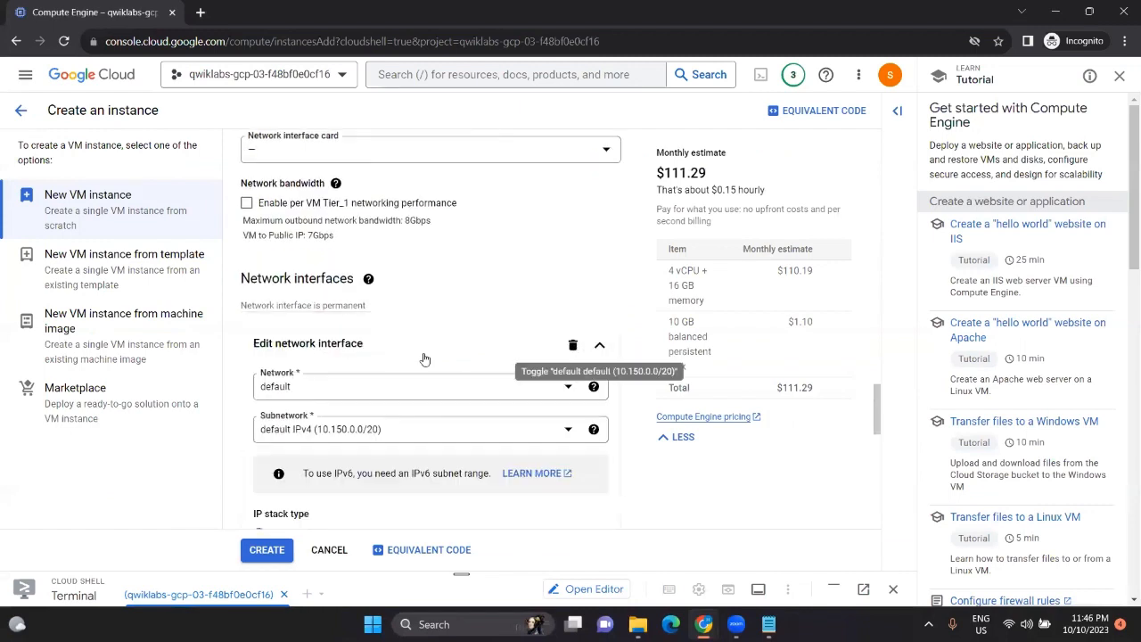
left_click(355, 386)
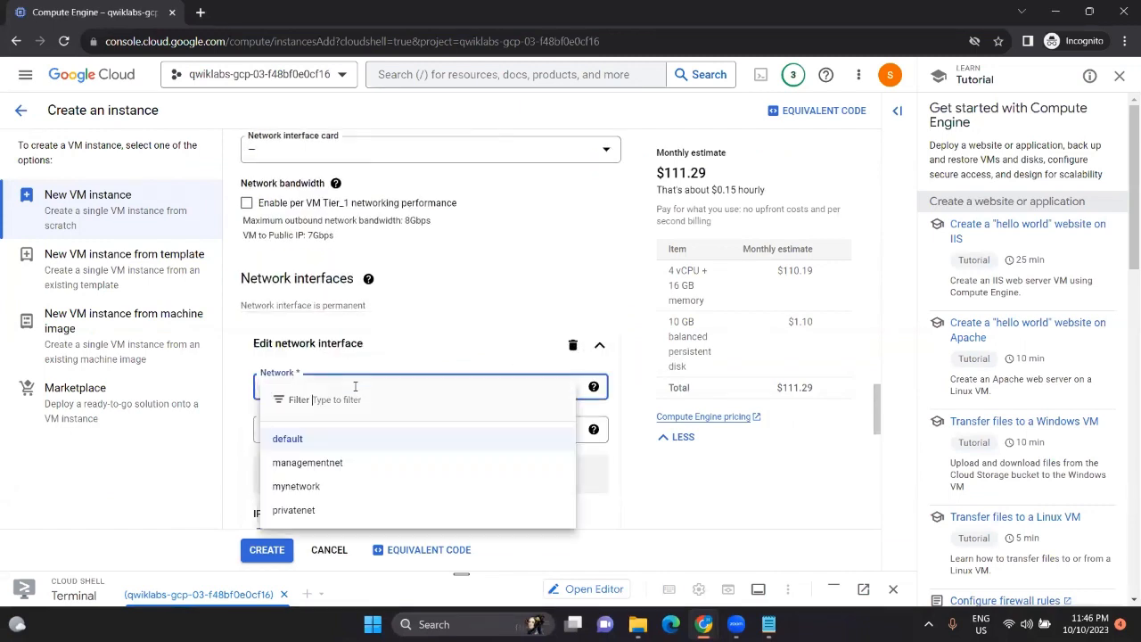
left_click(336, 506)
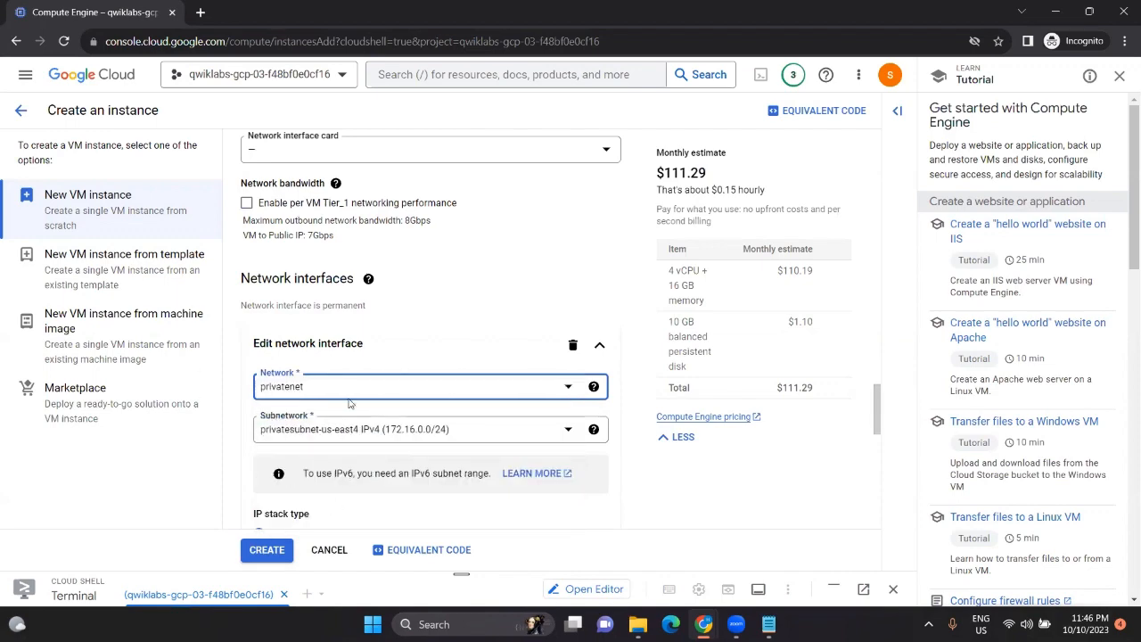
key("alt+Tab")
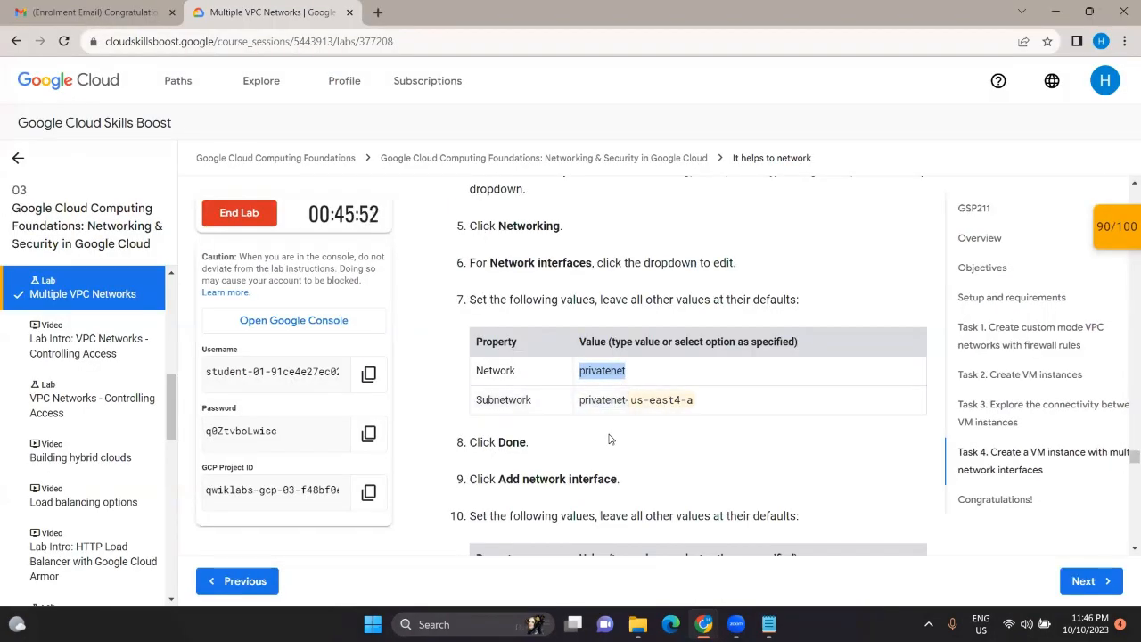
key("alt+Tab")
key("alt+Tab")
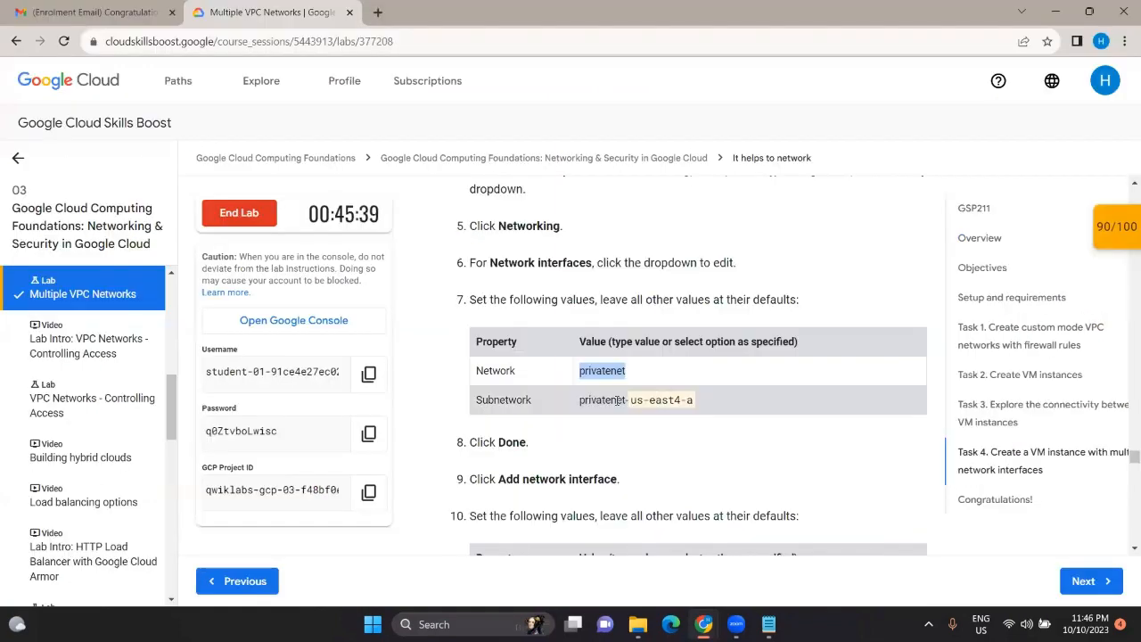
scroll(577, 365, "down", 2)
key("alt+Tab")
scroll(433, 363, "down", 6)
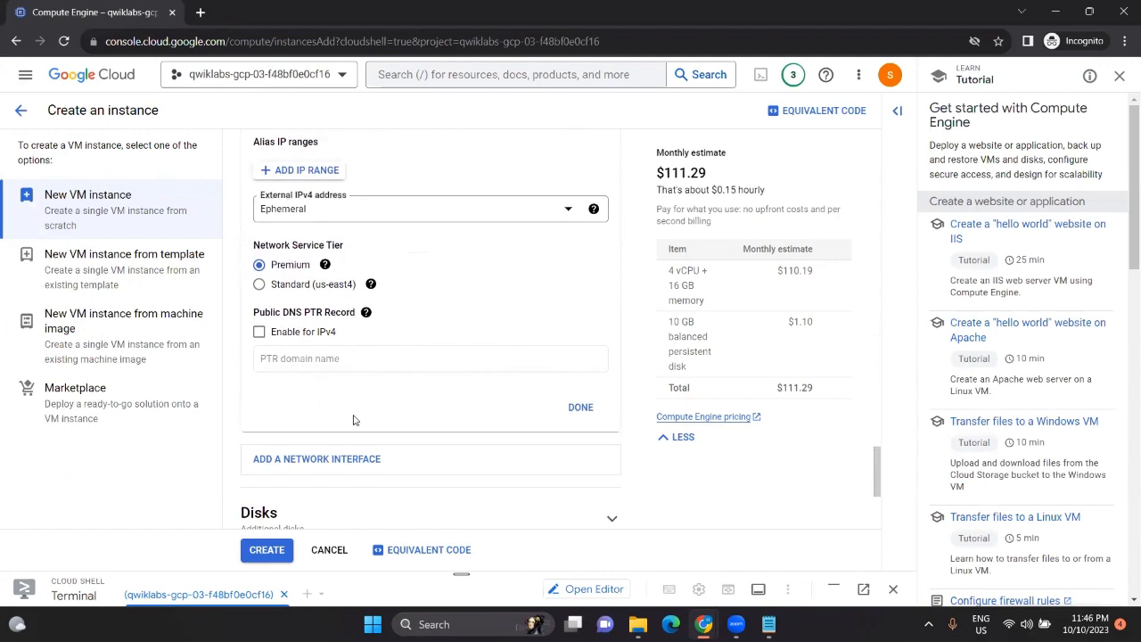
Step: Add a second network interface on managementnet with subnet managementsubnet-us-east4
left_click(350, 460)
scroll(380, 416, "down", 2)
scroll(380, 416, "down", 1)
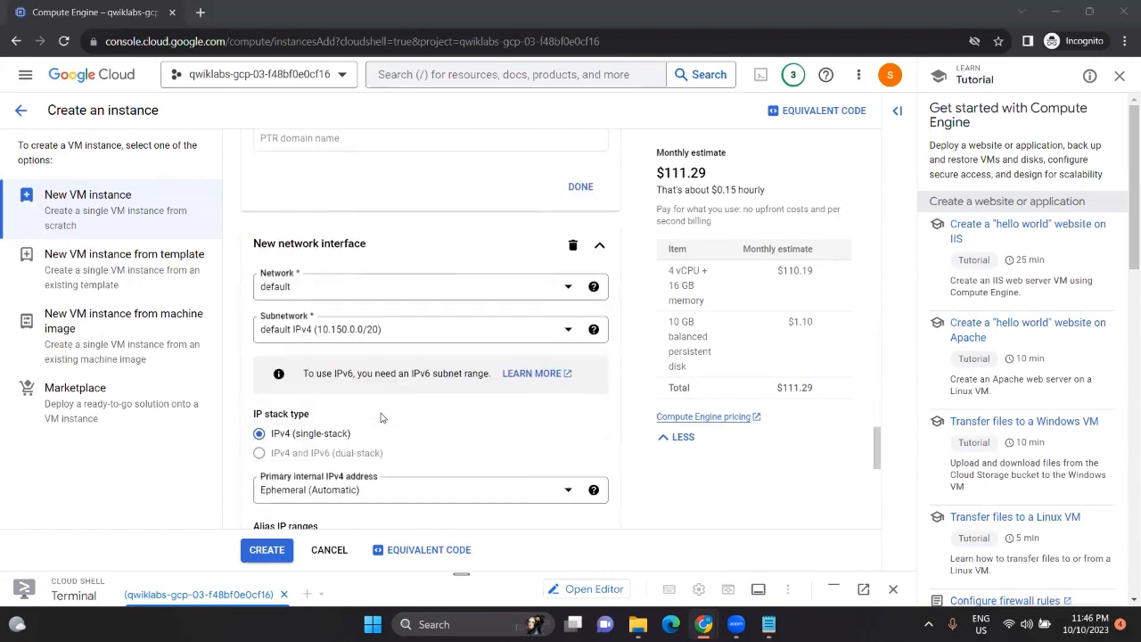
key("alt+Tab")
scroll(594, 370, "down", 1)
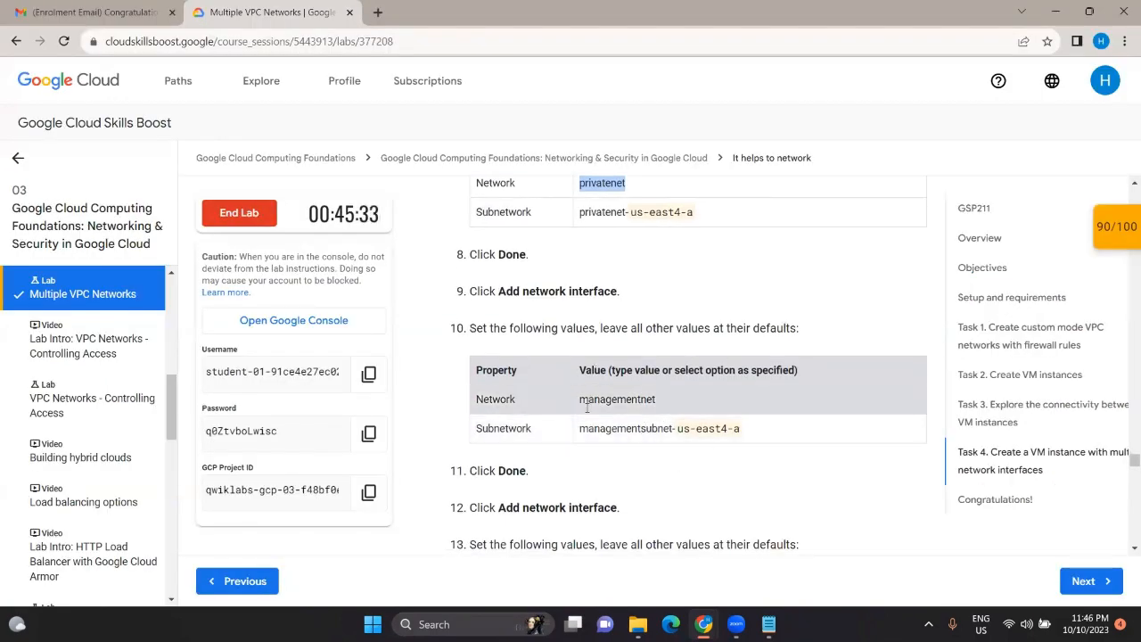
double_click(617, 399)
key("alt+Tab")
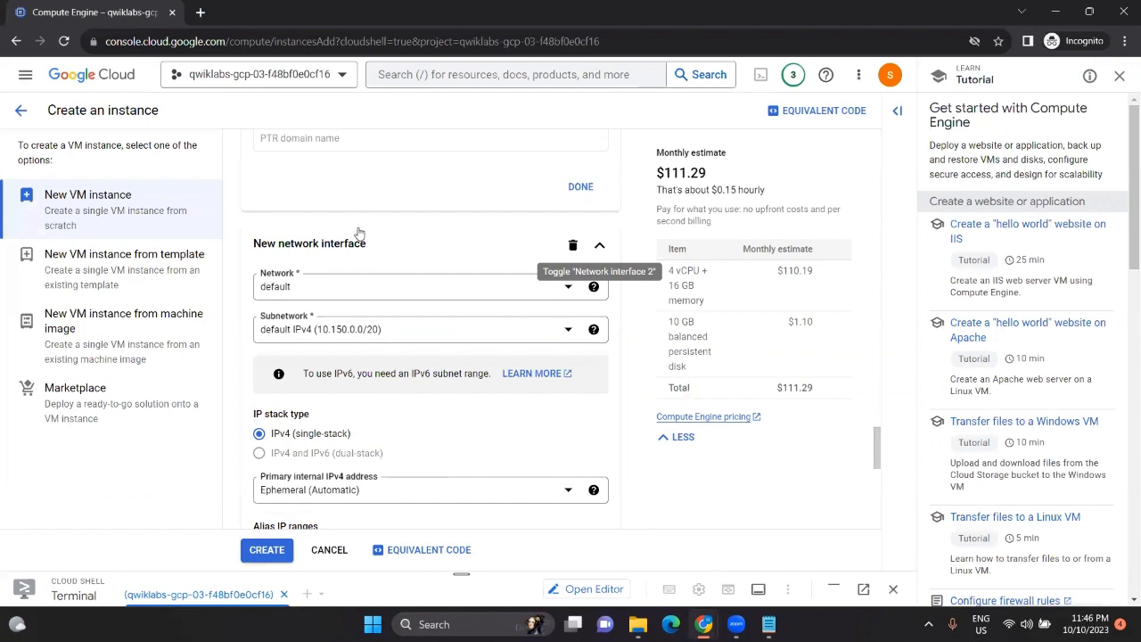
left_click(358, 294)
left_click(333, 366)
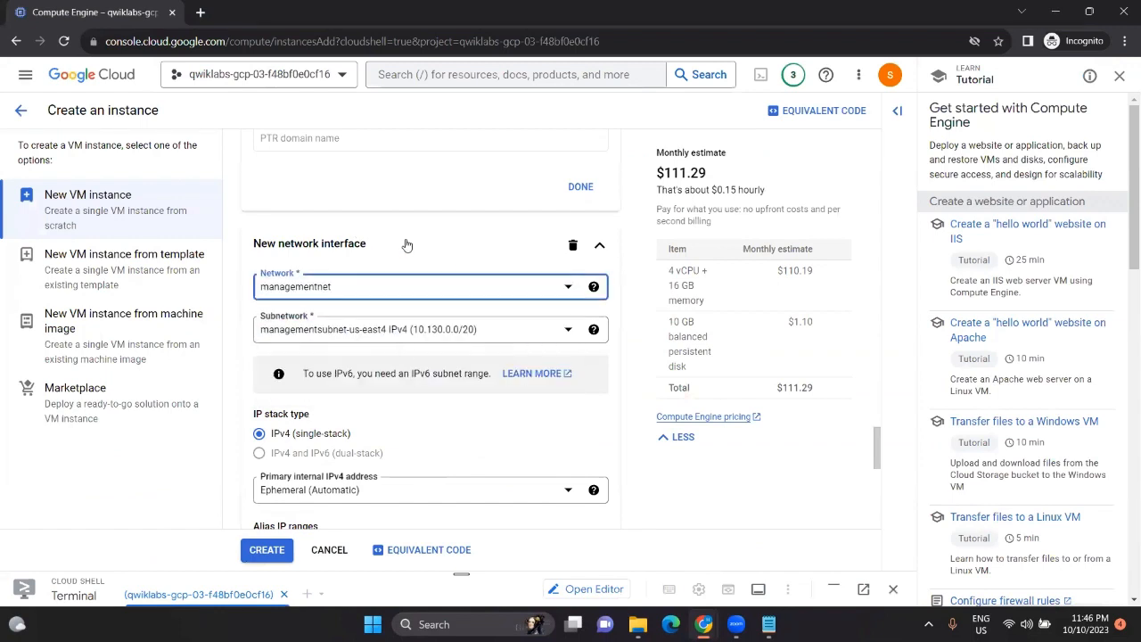
scroll(374, 377, "down", 3)
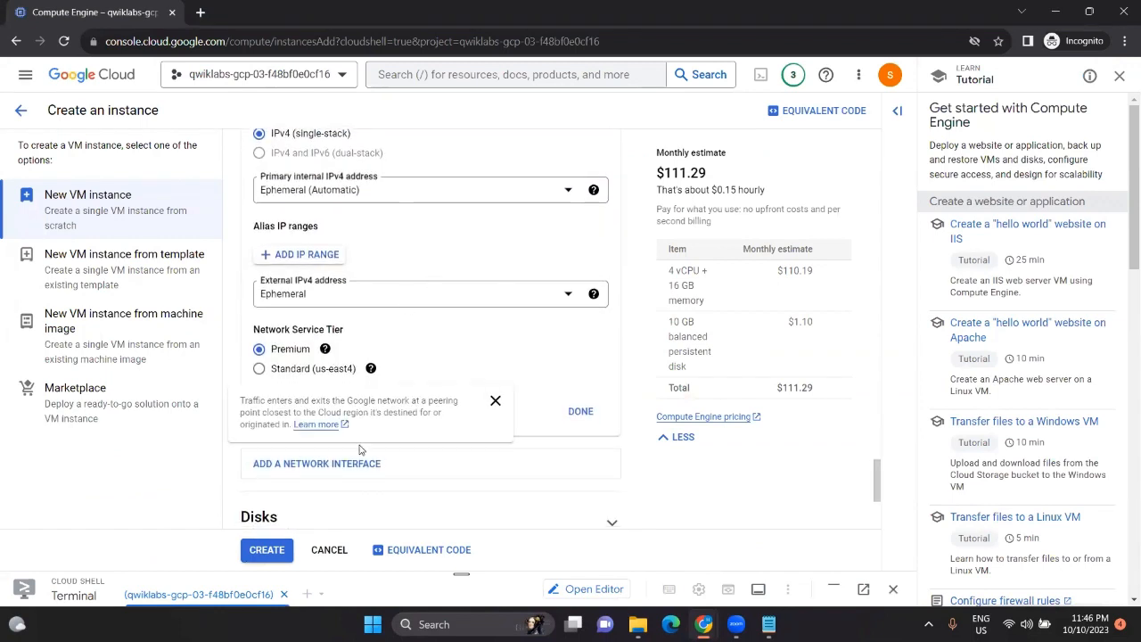
Step: Add a third interface on mynetwork (10.150.0.0/20) and create the vm-appliance instance
left_click(360, 475)
key("alt+Tab")
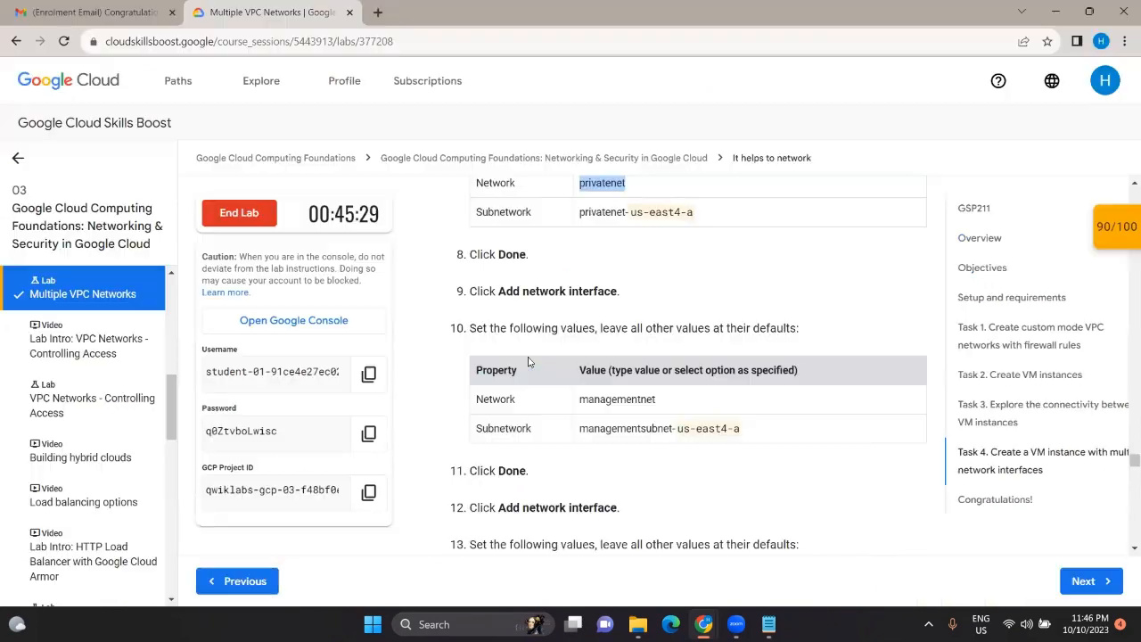
scroll(651, 366, "down", 1)
key("alt+Tab")
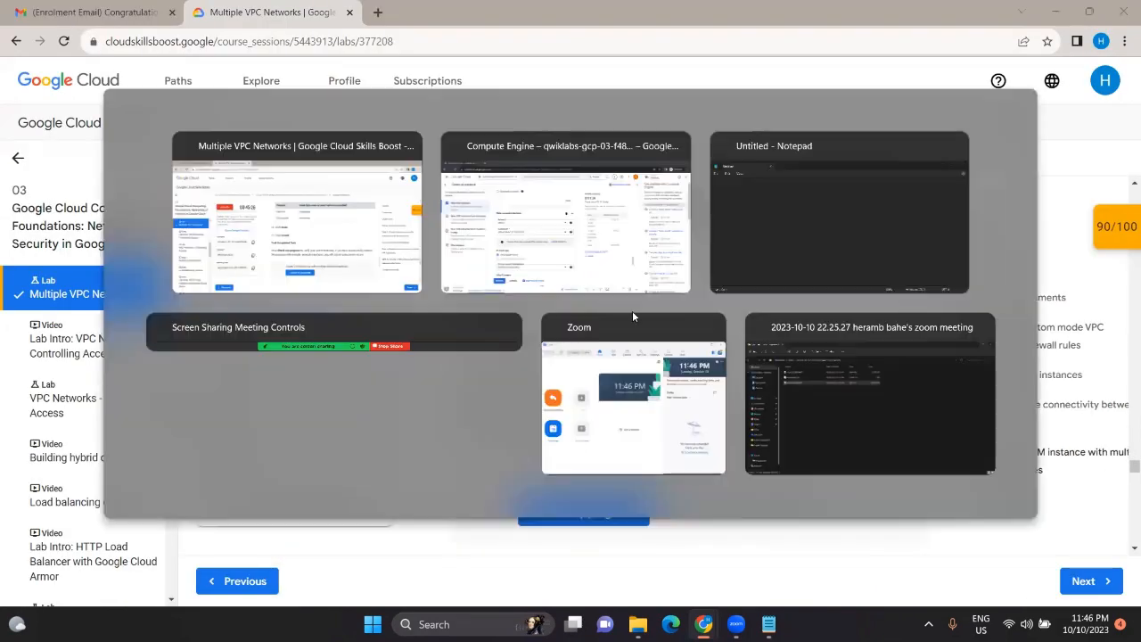
left_click(405, 285)
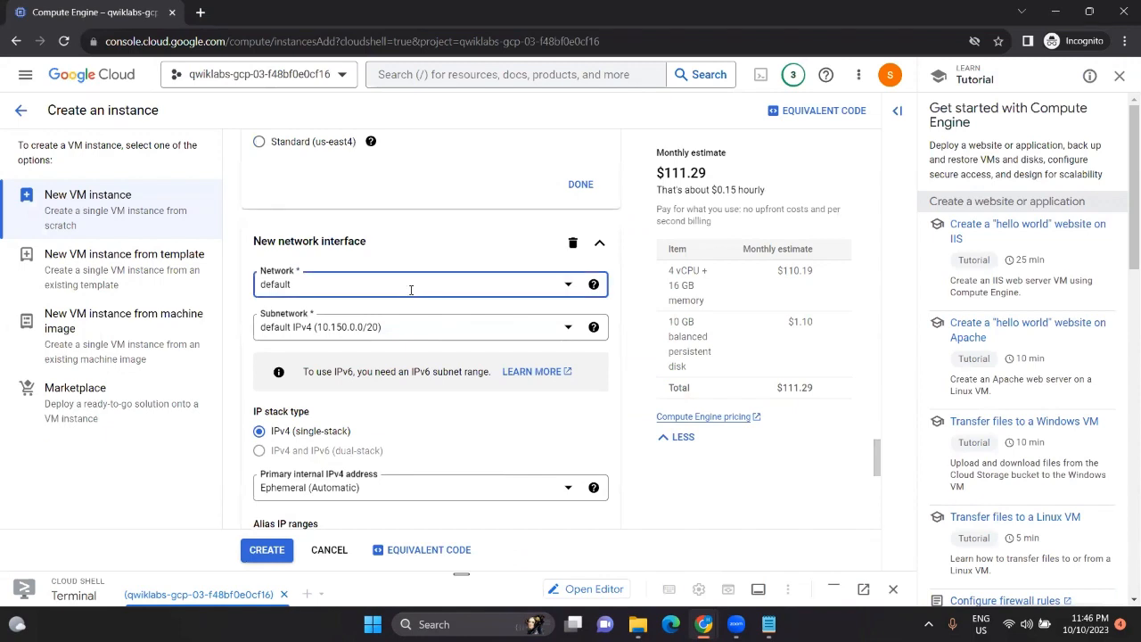
left_click(362, 361)
scroll(356, 357, "down", 2)
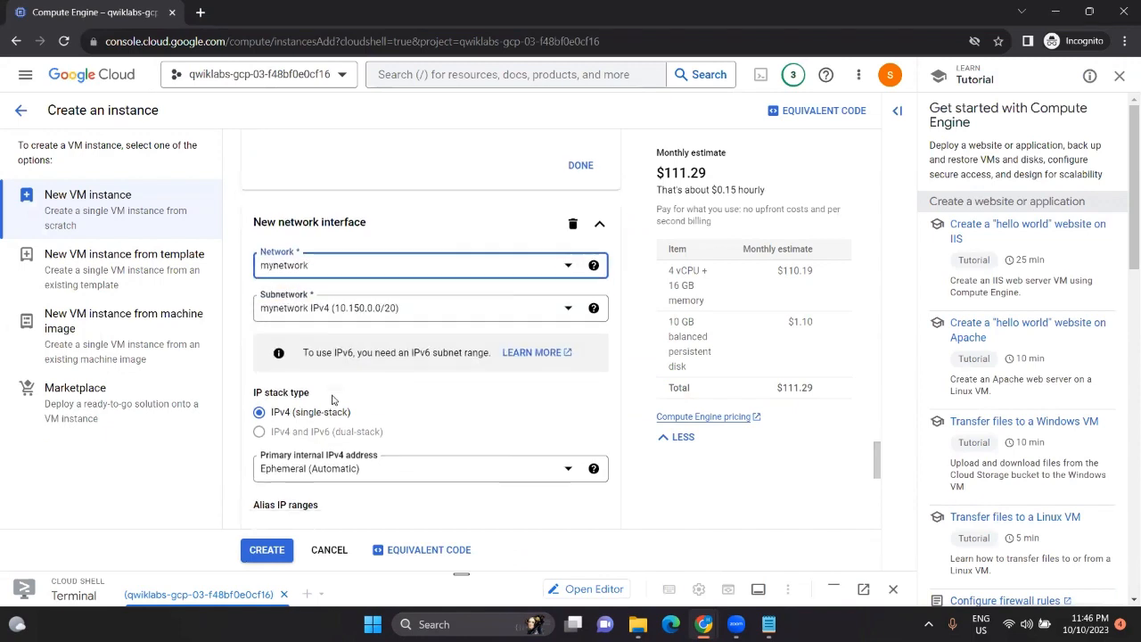
left_click(275, 542)
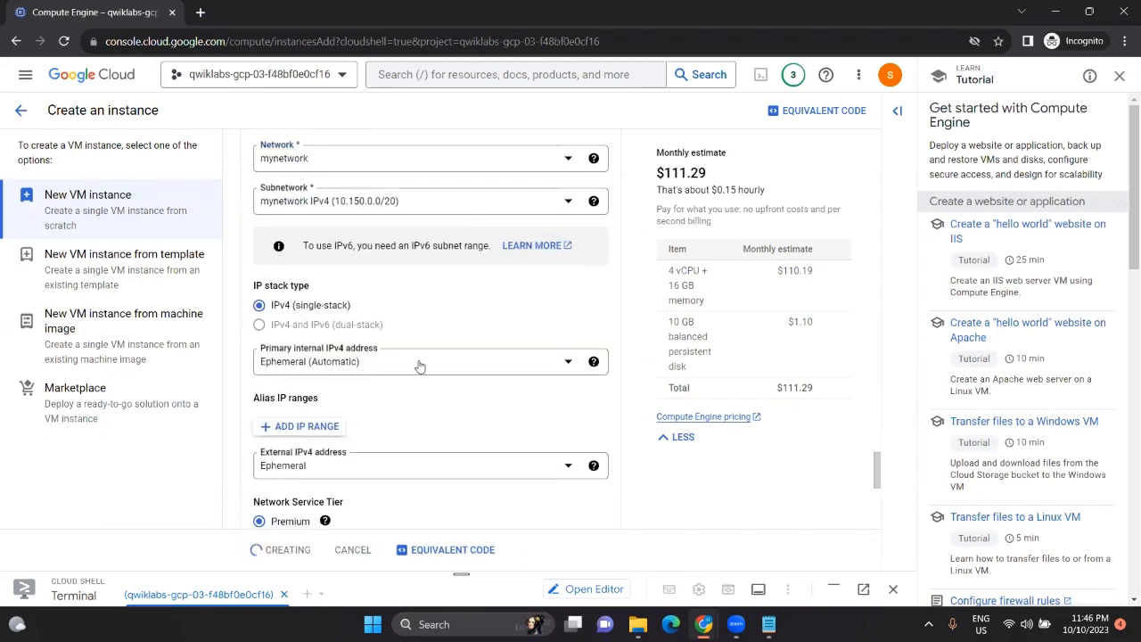
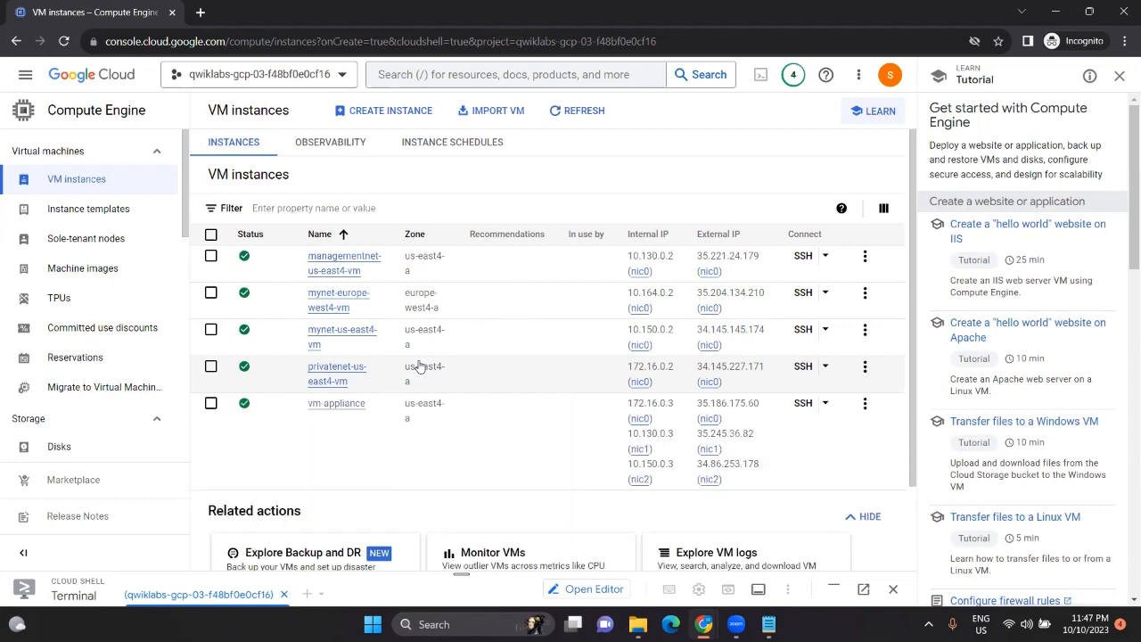
Step: Switch from the VM instances list back to the lab instructions tab
key("alt+Tab")
Step: Check Task 4 progress to score the three-NIC VM, then scroll down to Congratulations
left_click(581, 515)
scroll(613, 383, "down", 1)
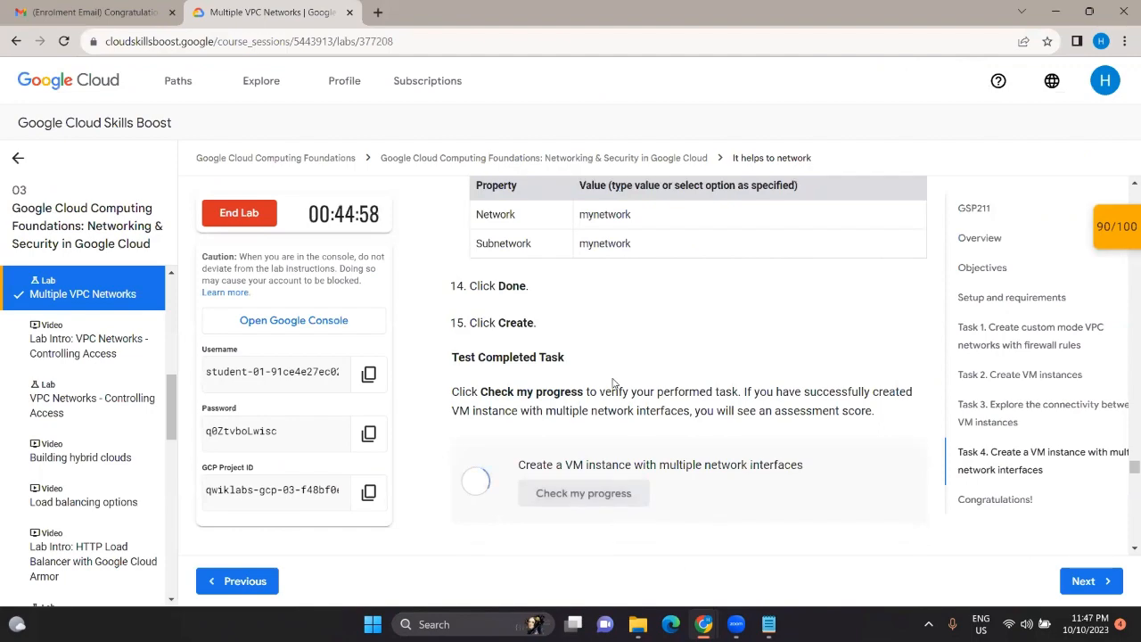
scroll(613, 383, "down", 5)
scroll(613, 384, "up", 4)
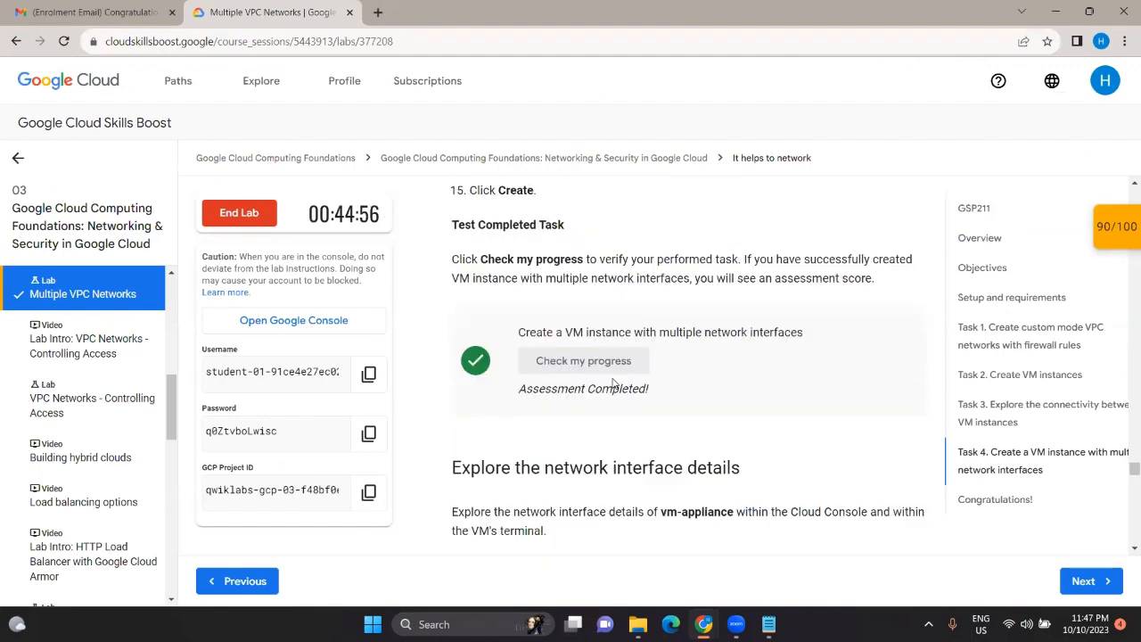
scroll(613, 383, "down", 10)
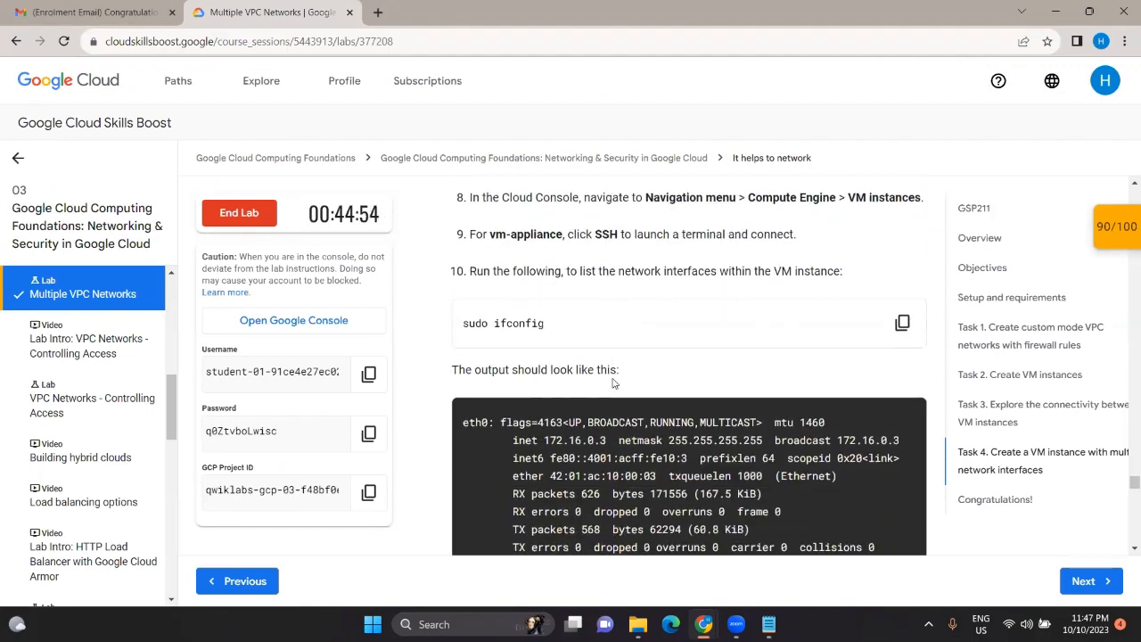
scroll(613, 383, "down", 3)
scroll(612, 377, "up", 4)
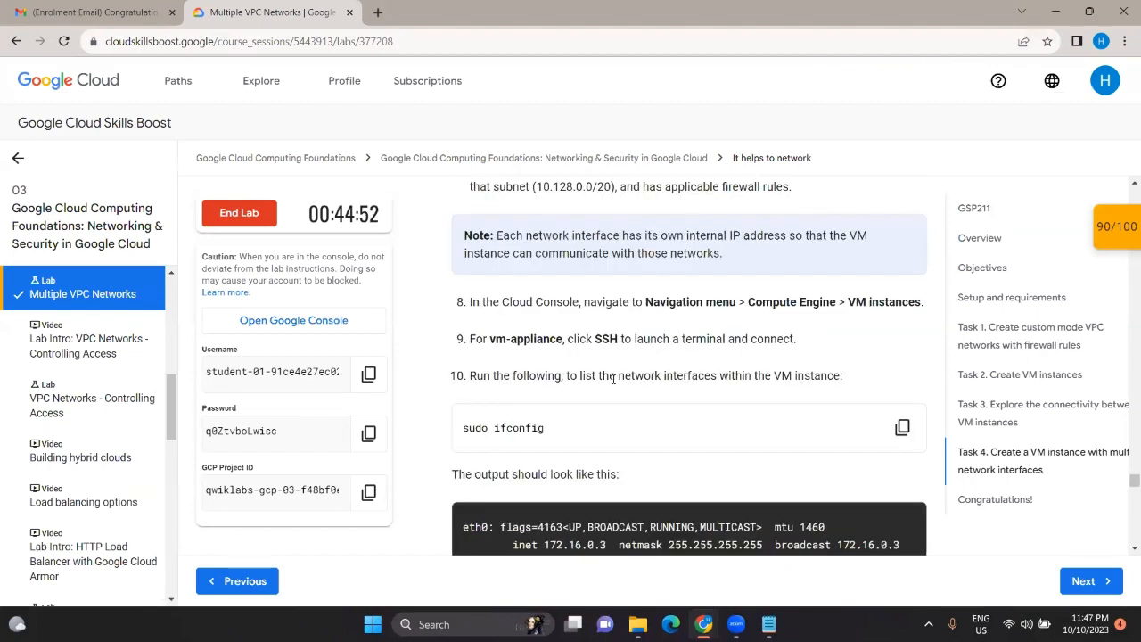
scroll(613, 380, "down", 1)
scroll(655, 352, "down", 10)
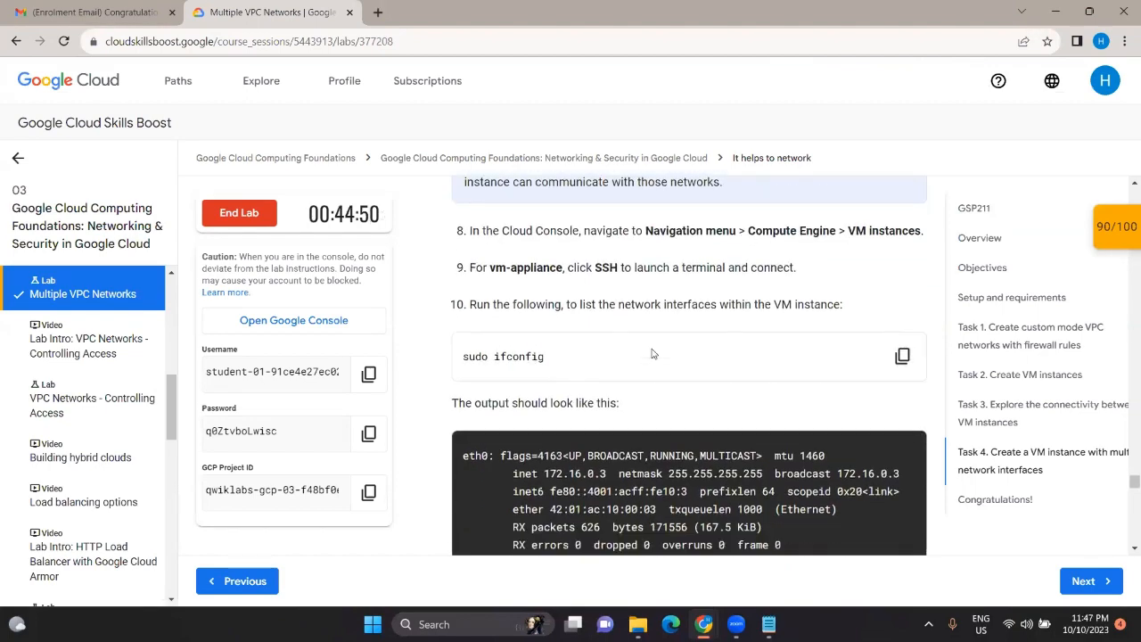
scroll(652, 354, "down", 2)
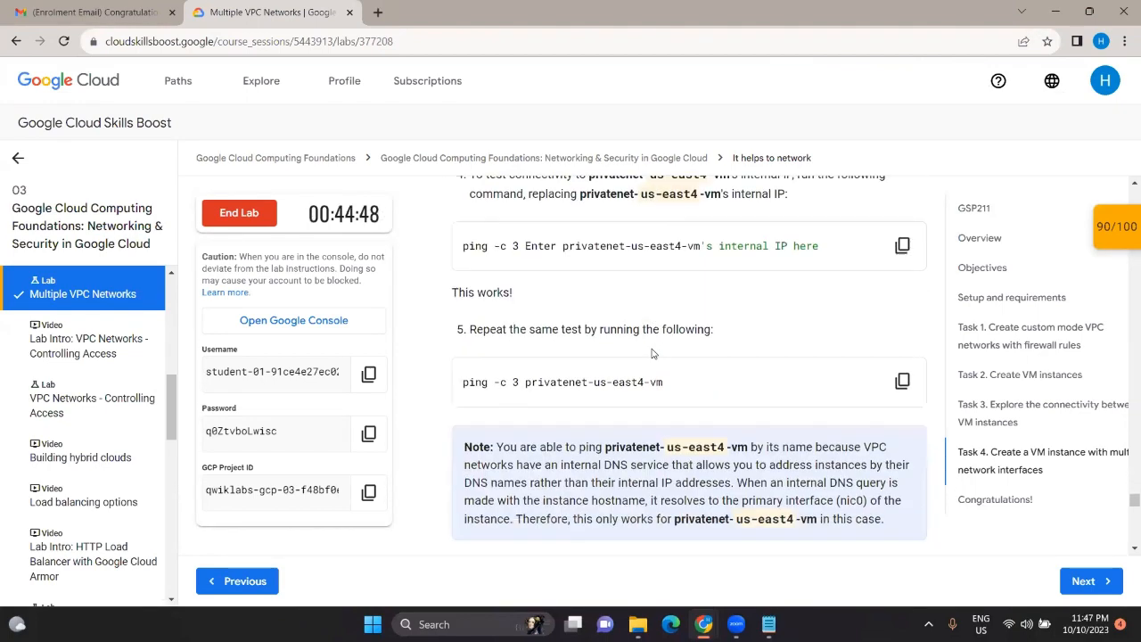
scroll(652, 354, "down", 12)
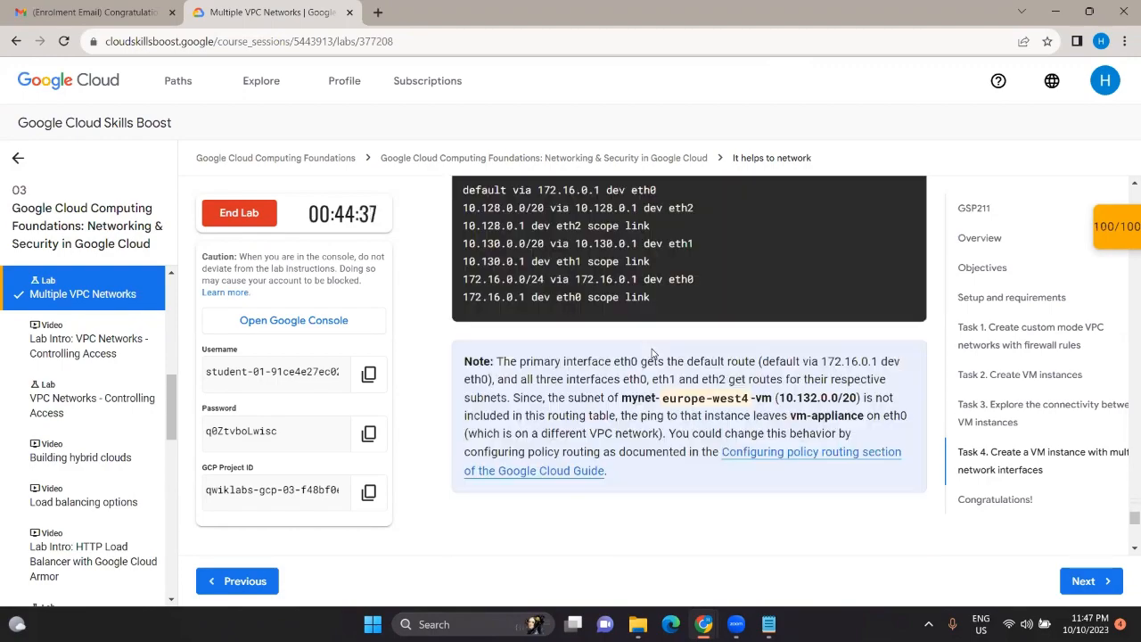
scroll(651, 353, "down", 8)
scroll(652, 354, "up", 3)
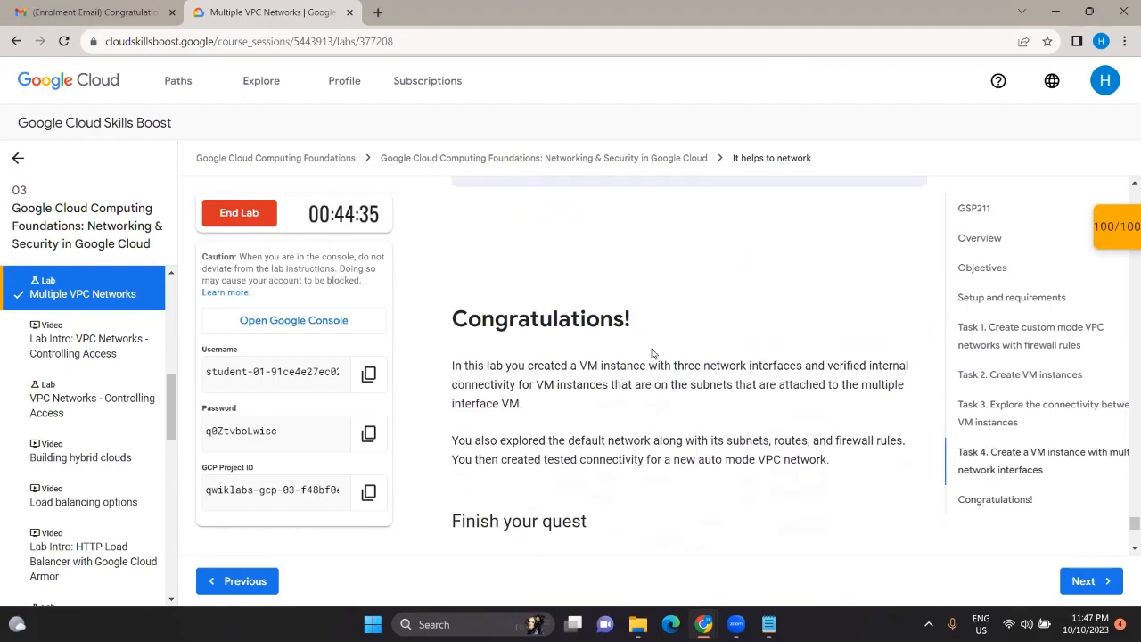
Step: End the lab, confirm it, and submit a four-star rating
left_click(259, 215)
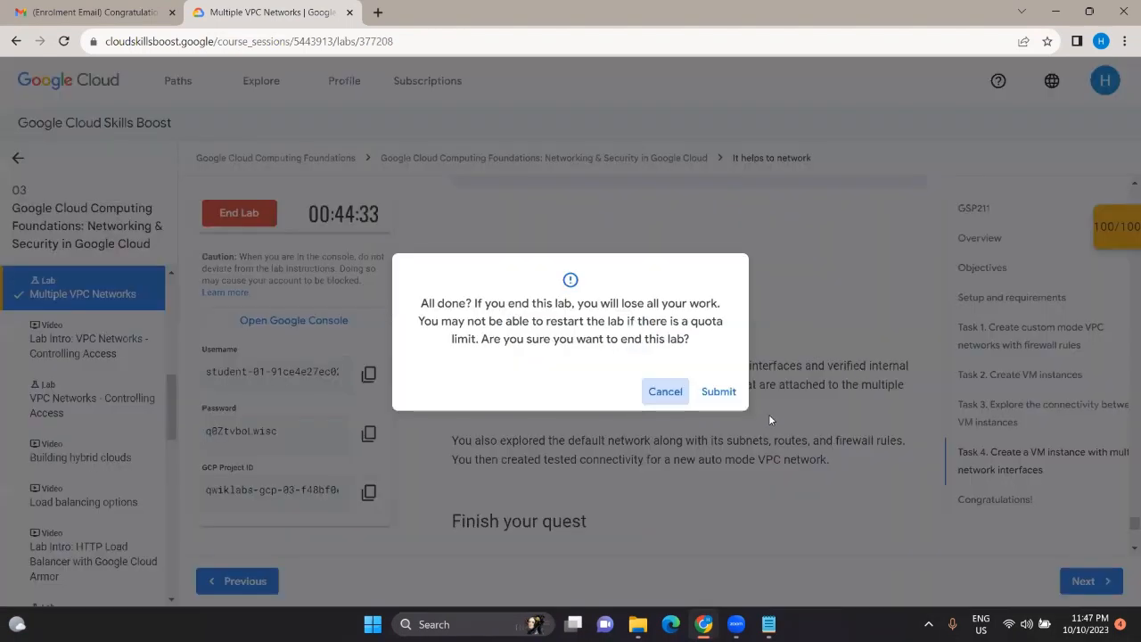
left_click(720, 393)
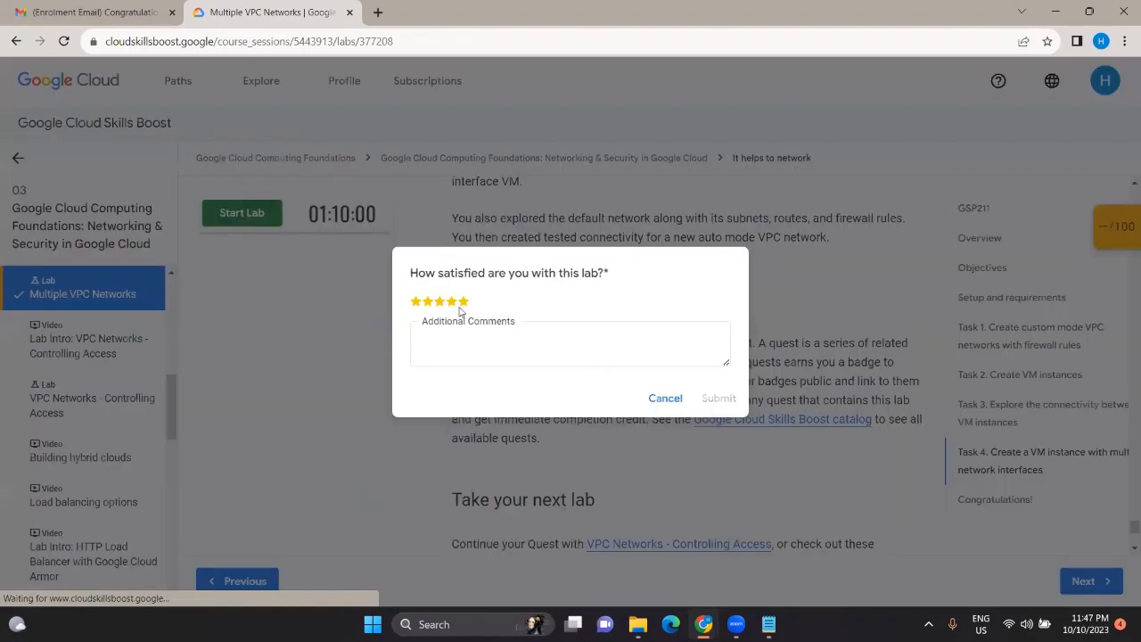
left_click(453, 309)
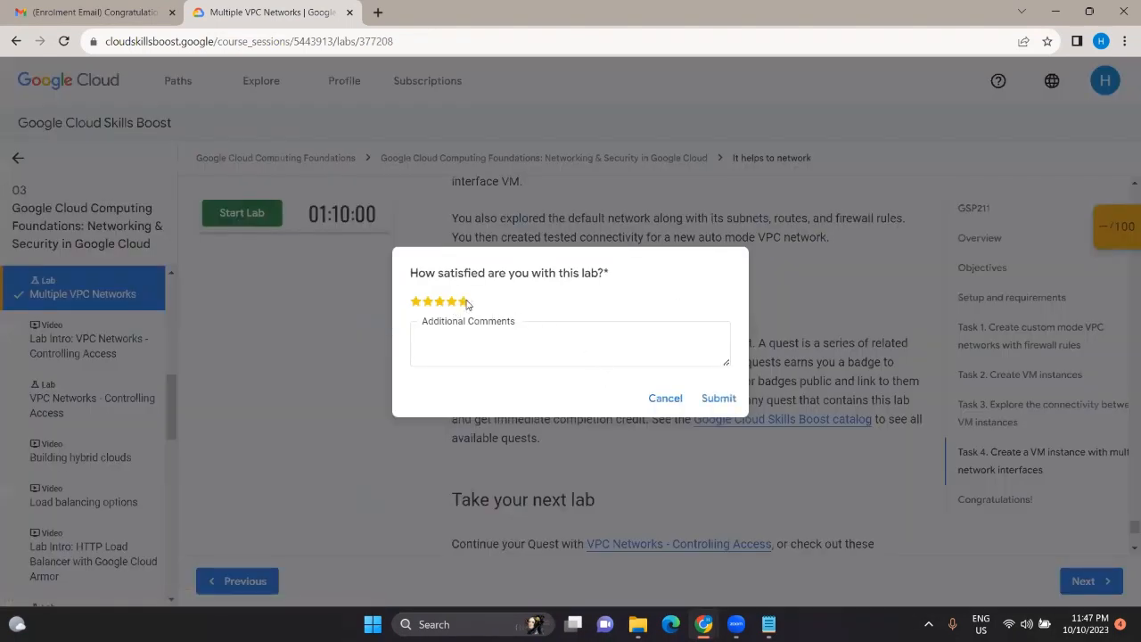
left_click(718, 398)
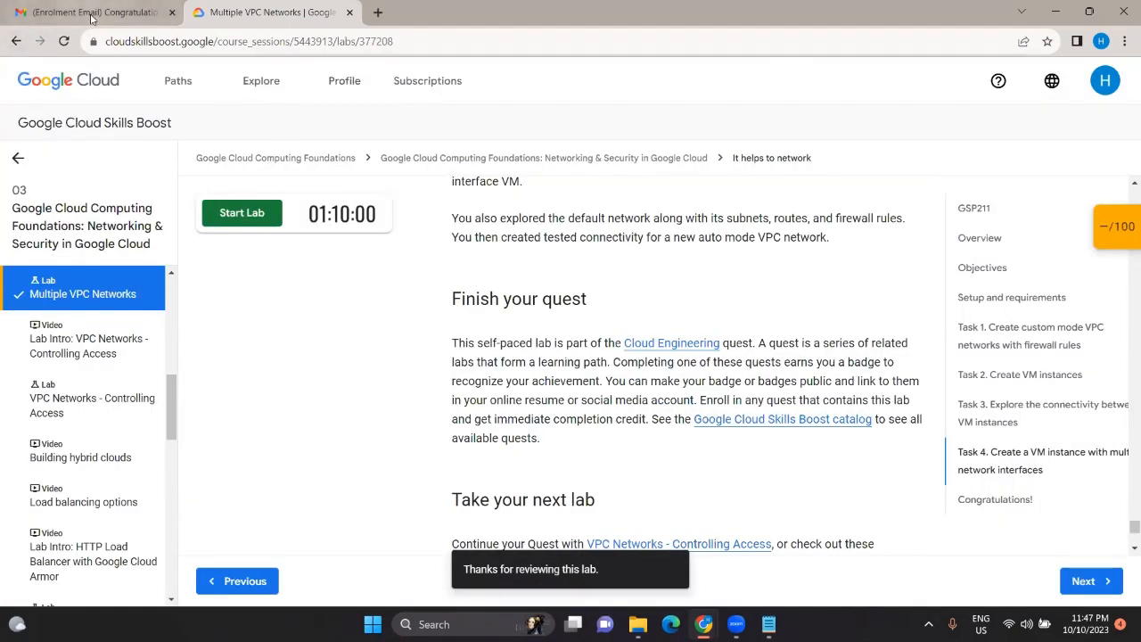
Step: Return to the Networking & Security course overview and scroll to its lab list
left_click(45, 48)
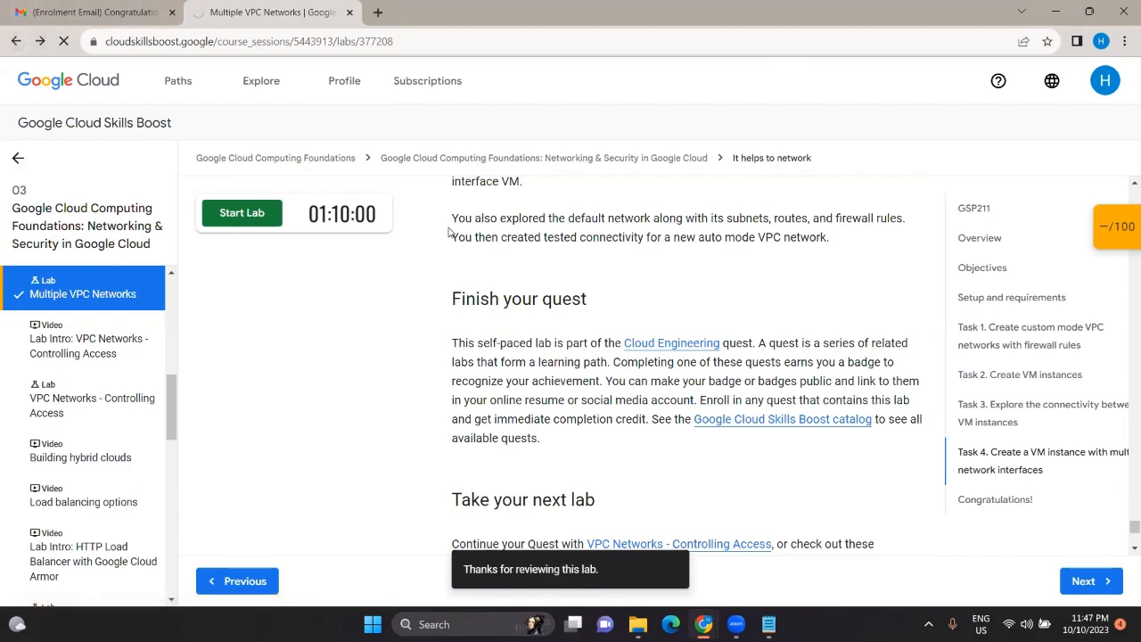
scroll(388, 392, "down", 4)
scroll(386, 397, "down", 10)
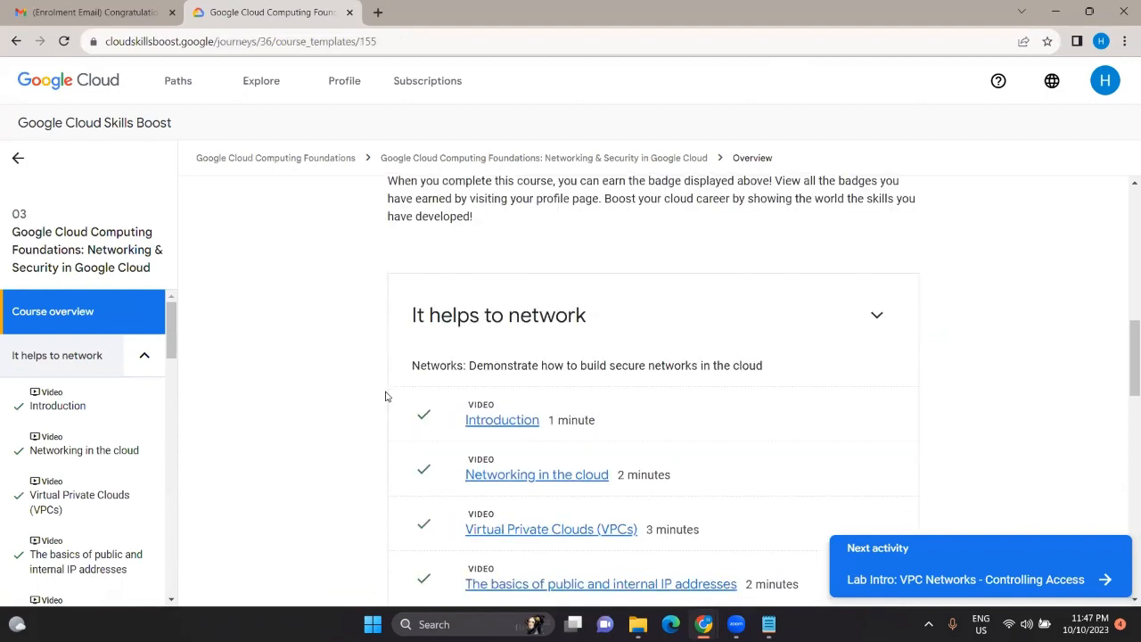